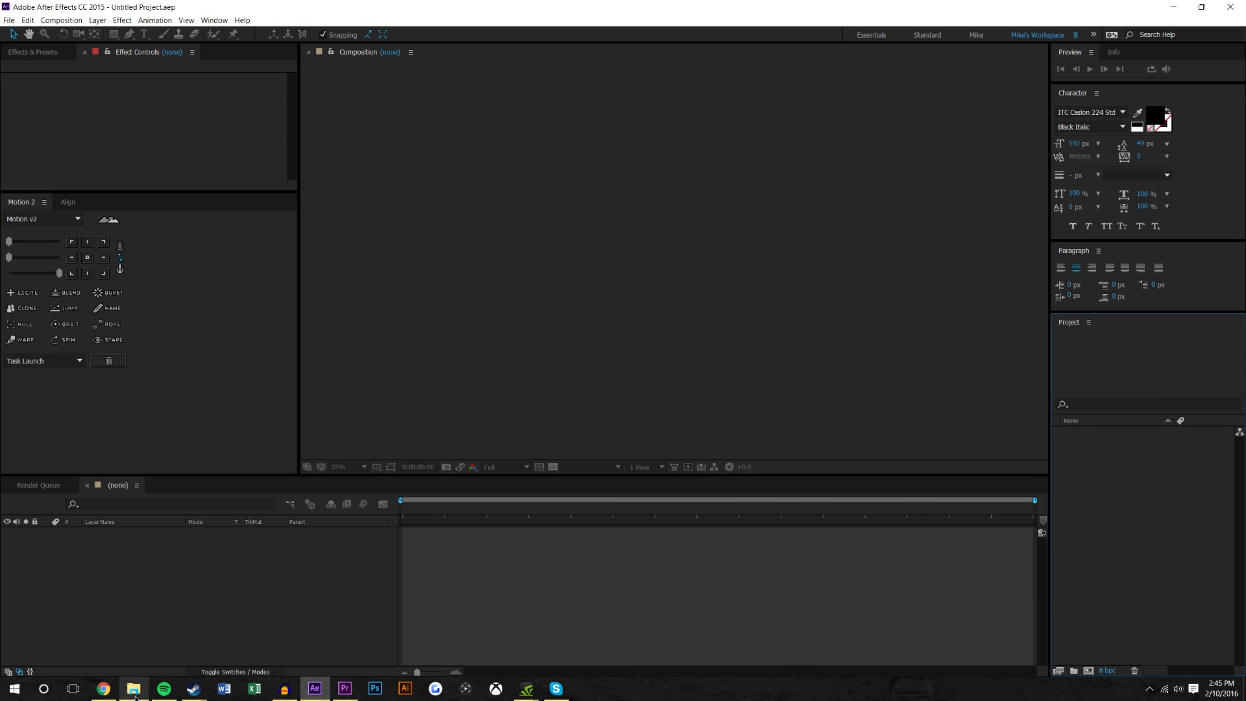
left_click(135, 692)
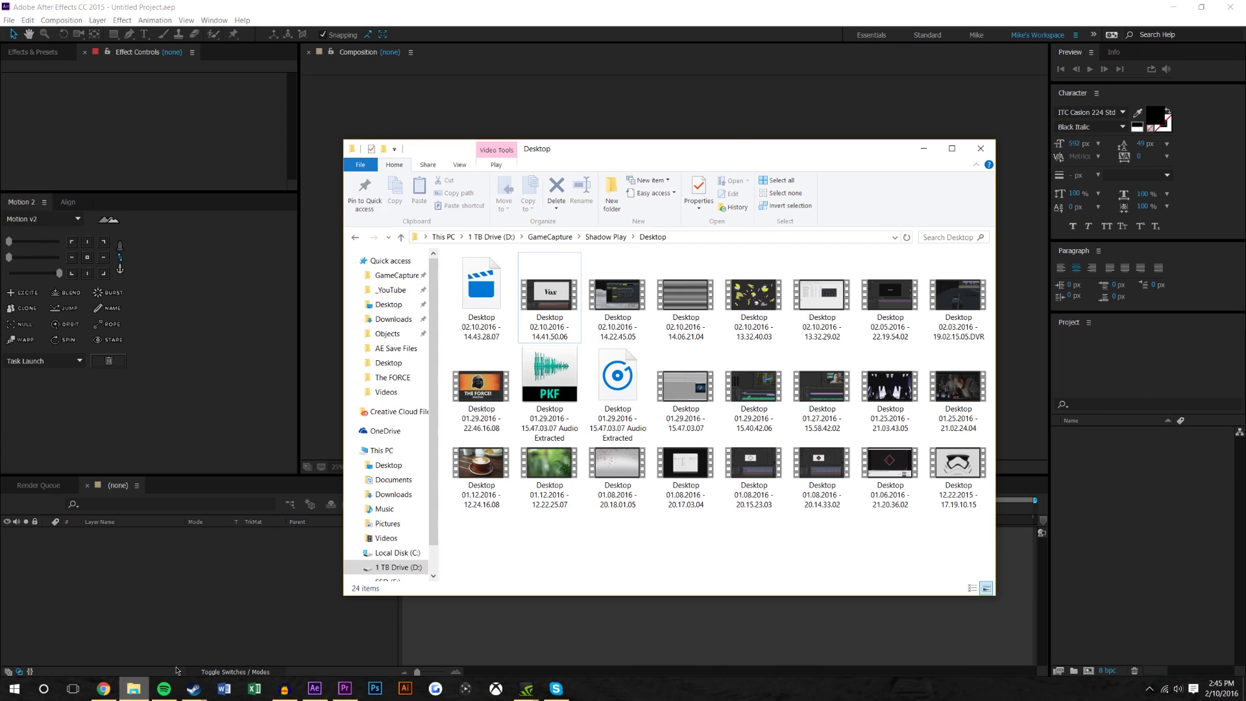
left_click(492, 8)
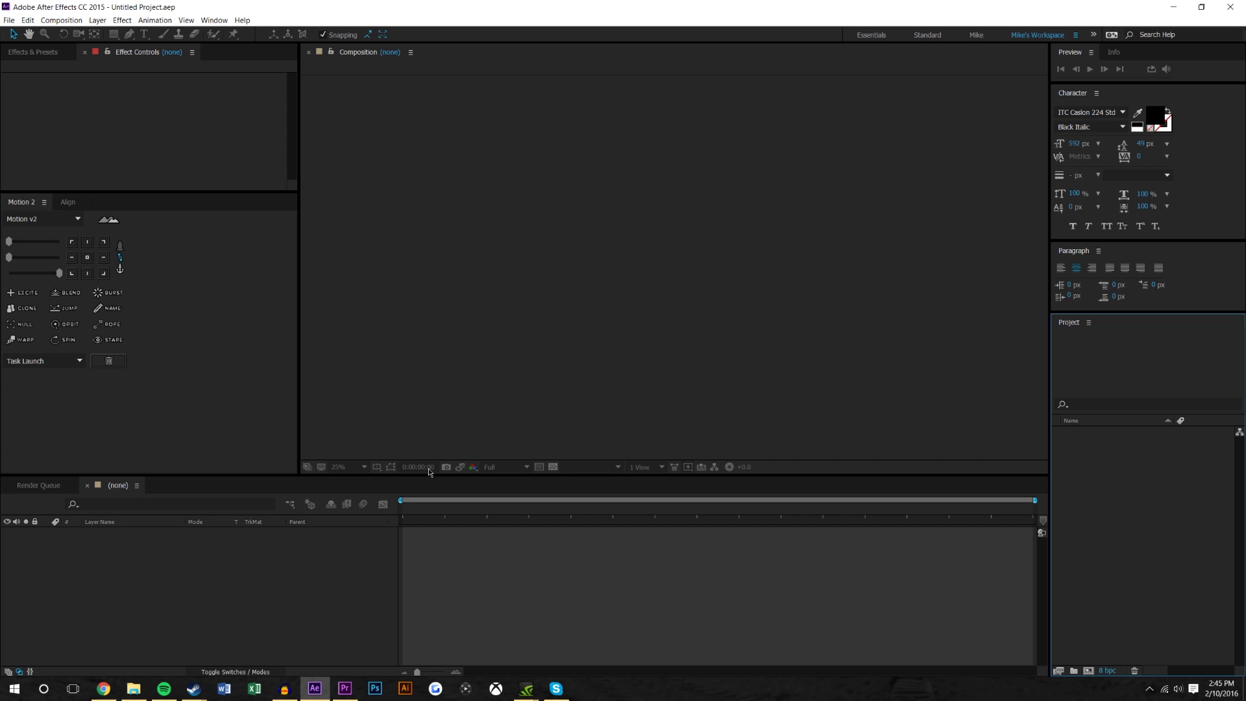
left_click_drag(430, 475, 443, 449)
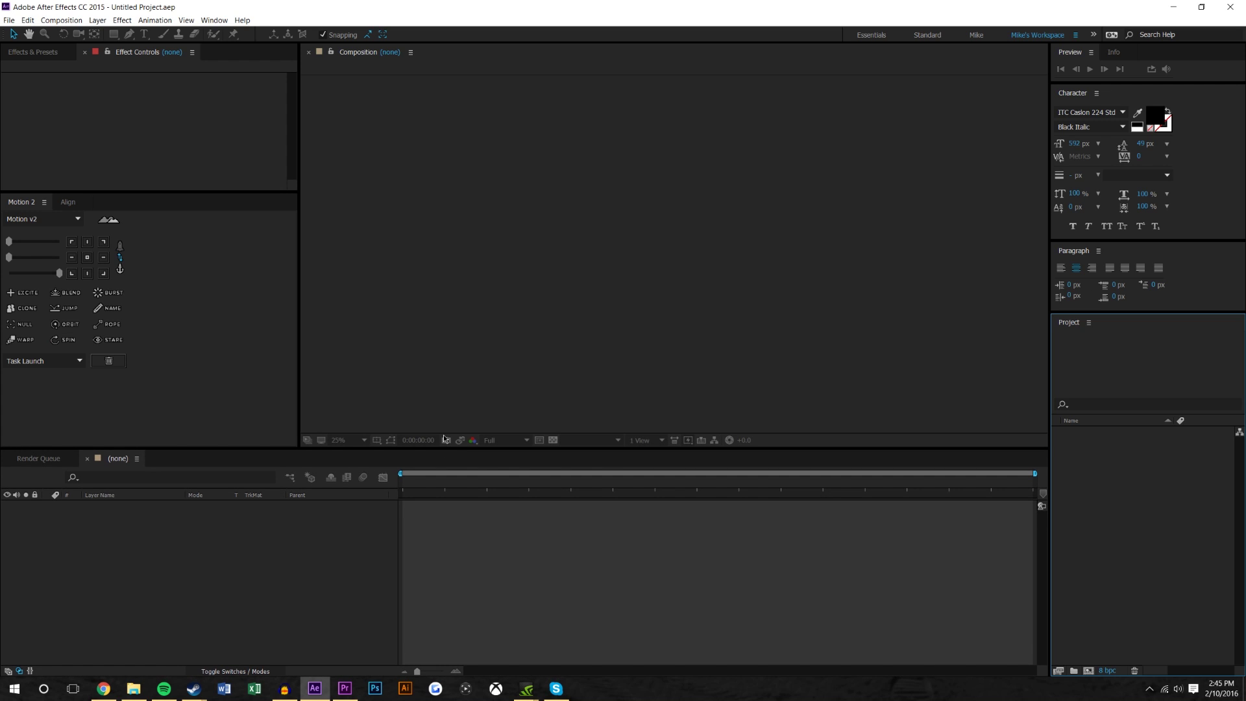
left_click(329, 561)
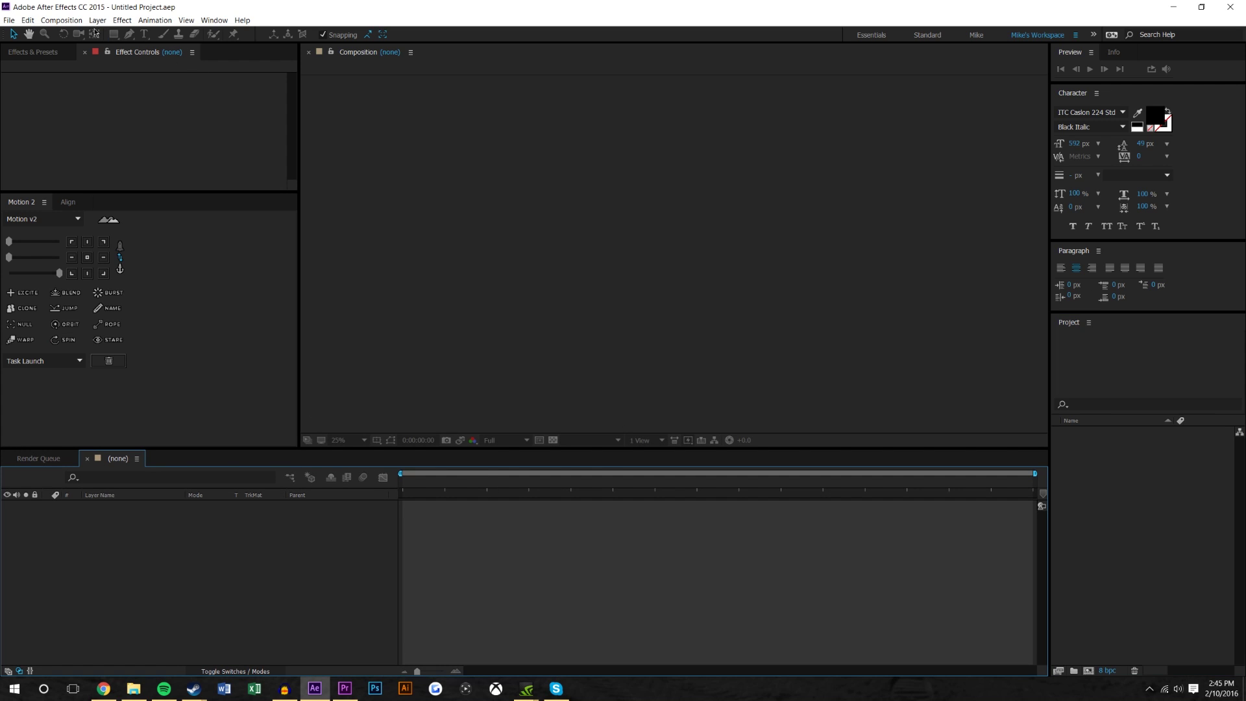
left_click(63, 21)
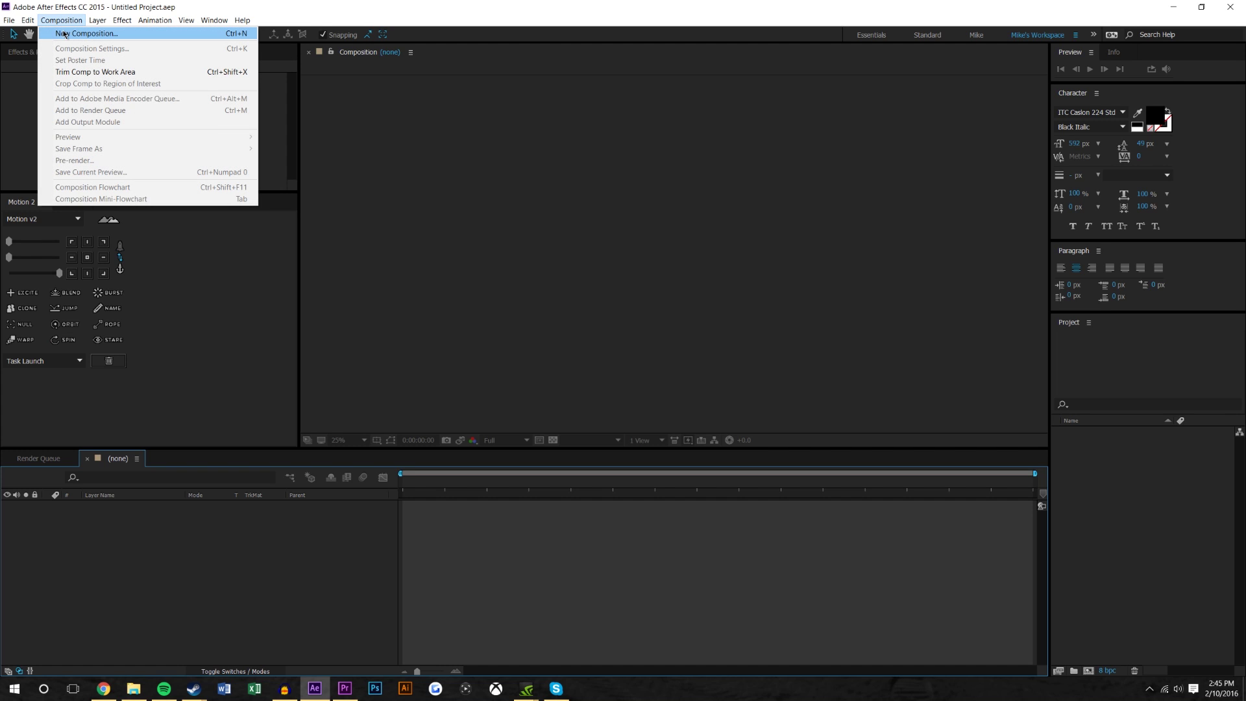
left_click(144, 551)
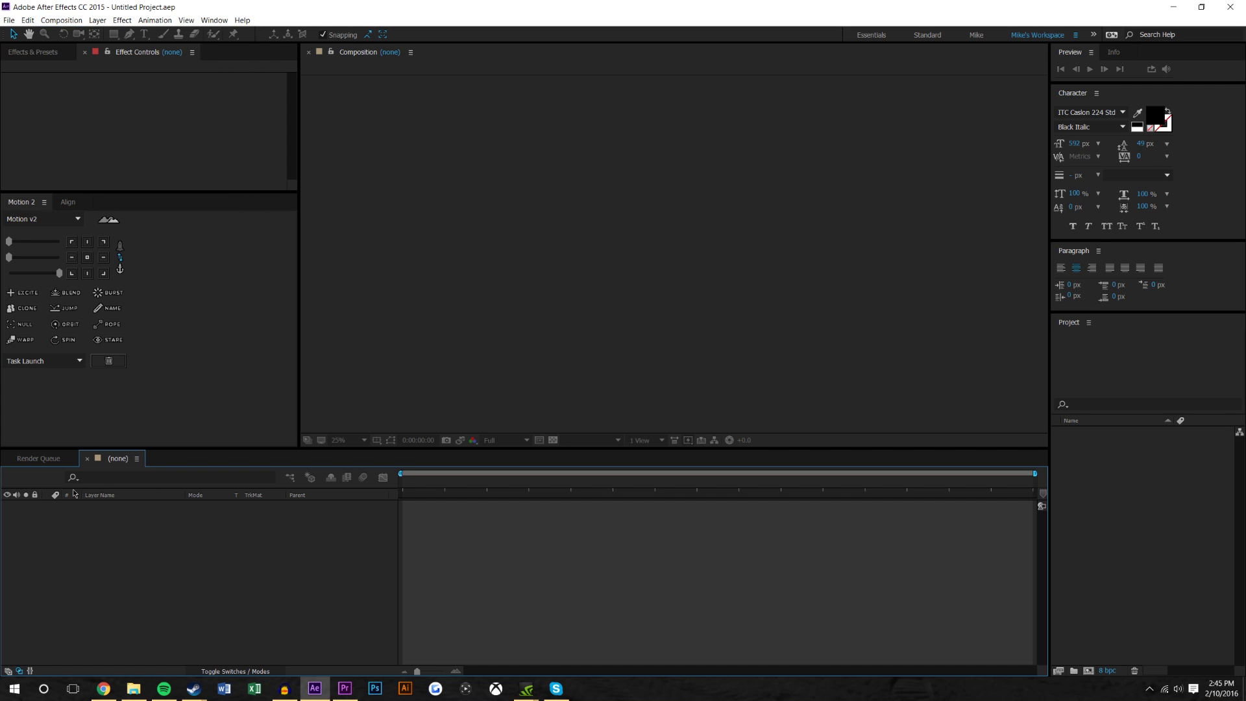
Step: Create a new composition named "Vox Logo" at 1920 × 1080 px and 59.94 fps, lasting 10 seconds
left_click(62, 19)
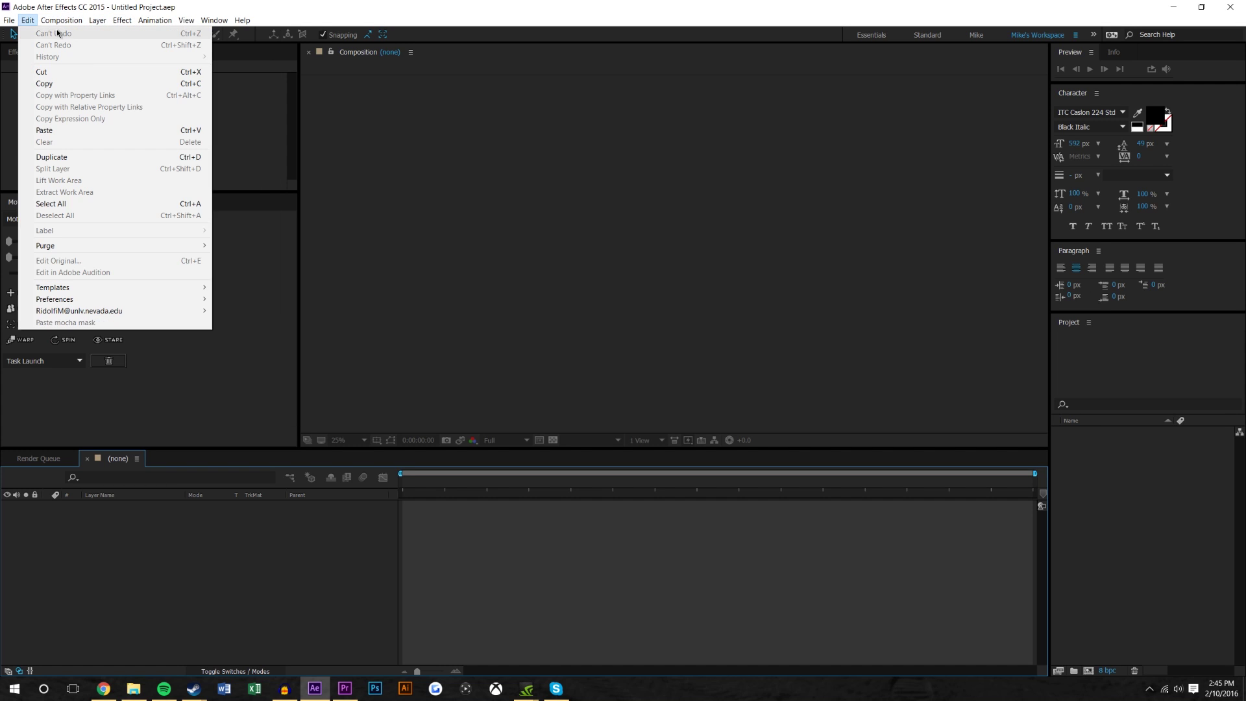
left_click(87, 33)
left_click_drag(700, 123, 549, 157)
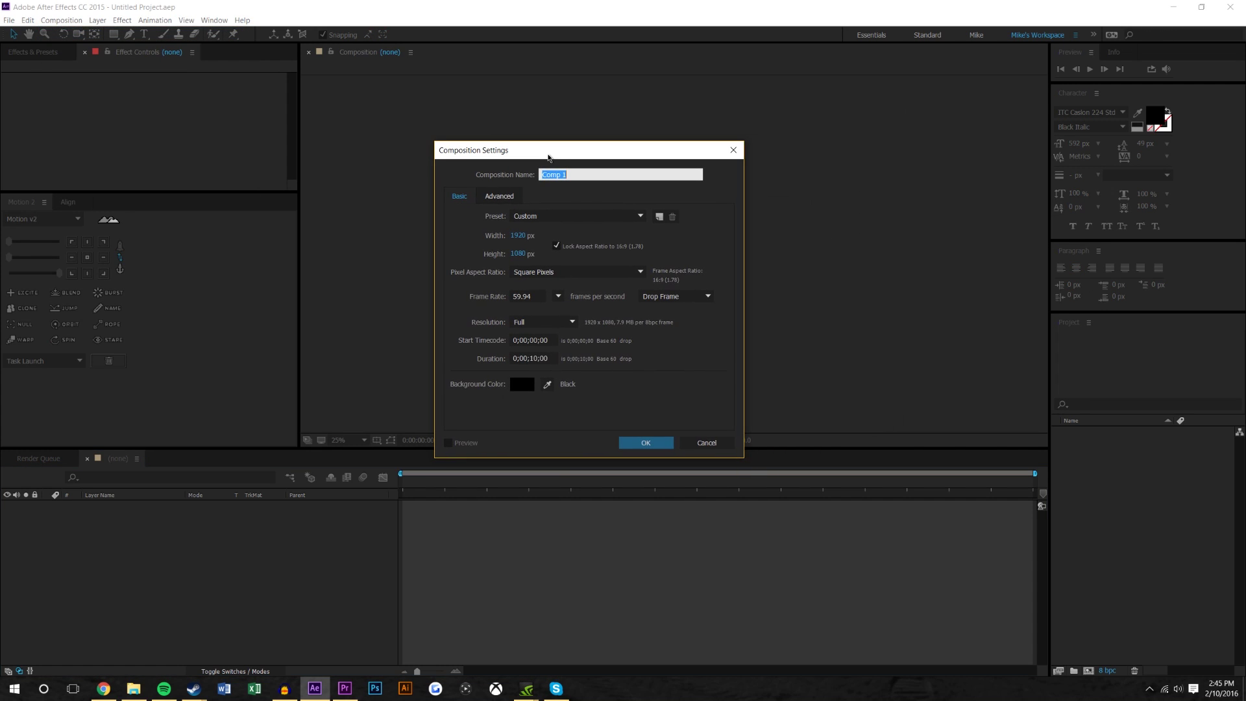
type("Vox Logo")
left_click(668, 437)
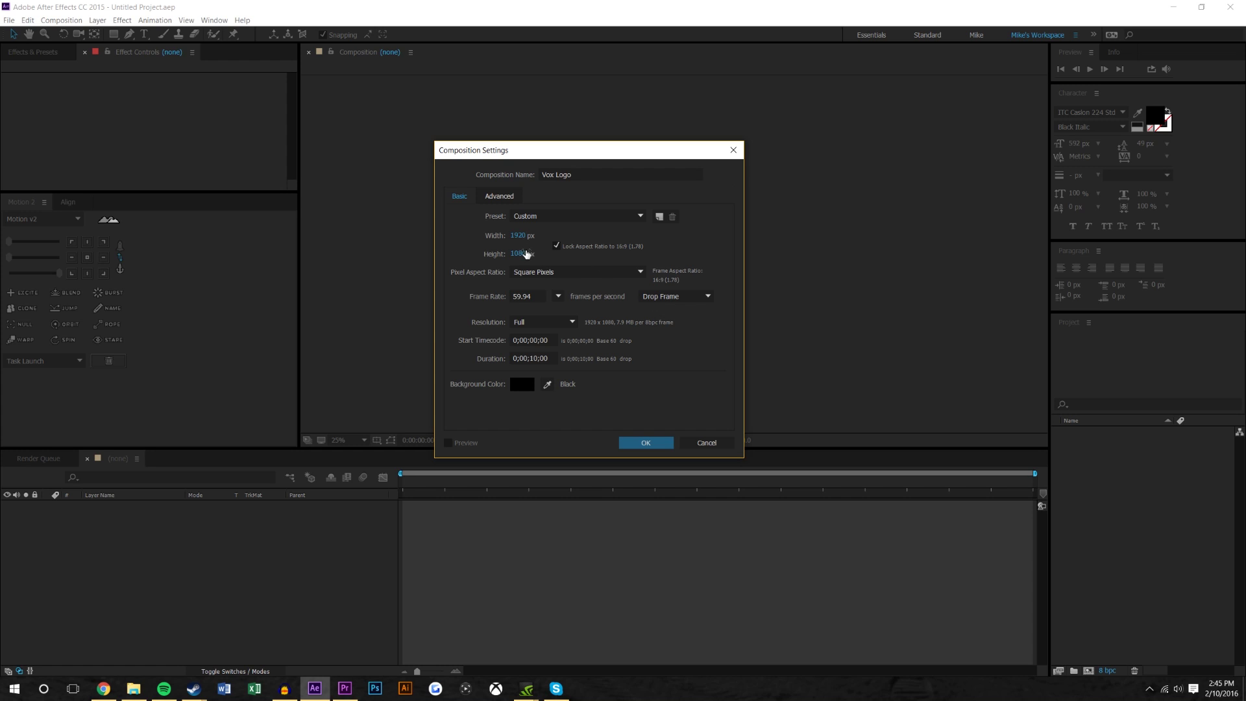
left_click(649, 442)
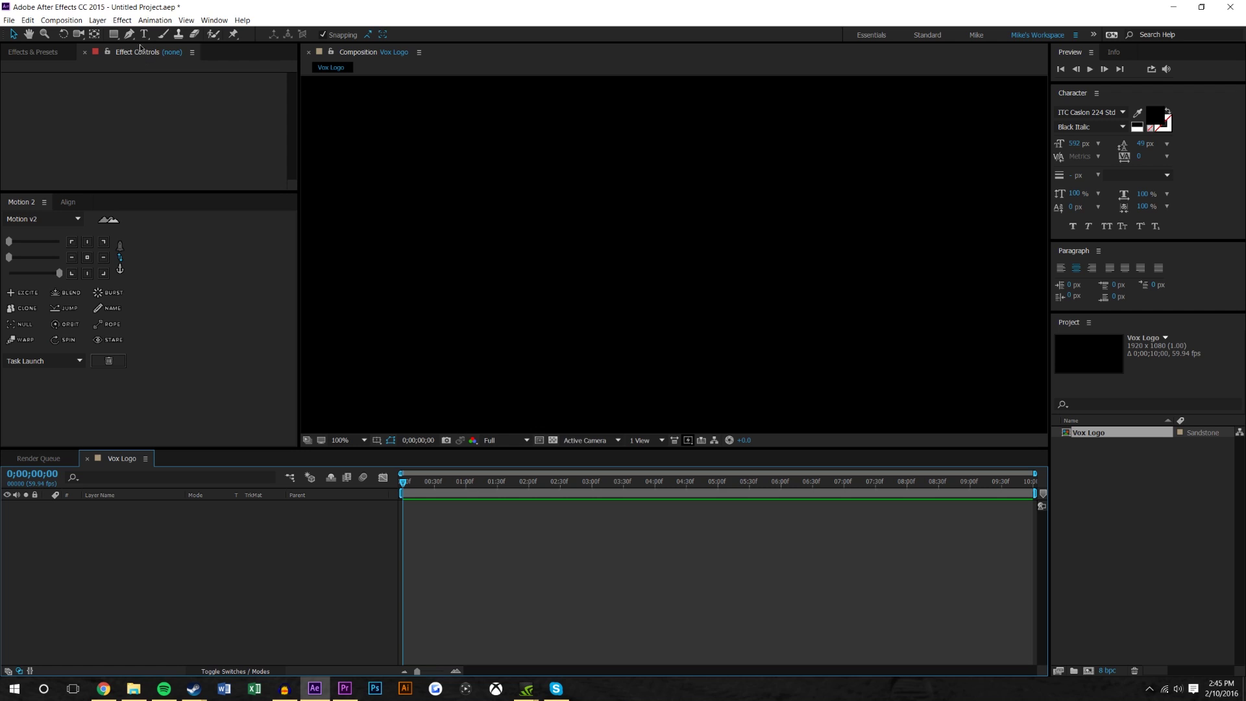
Step: Create a composition-sized solid layer in off-white (#EBEBEB) as the background
left_click(95, 21)
mouse_move(186, 36)
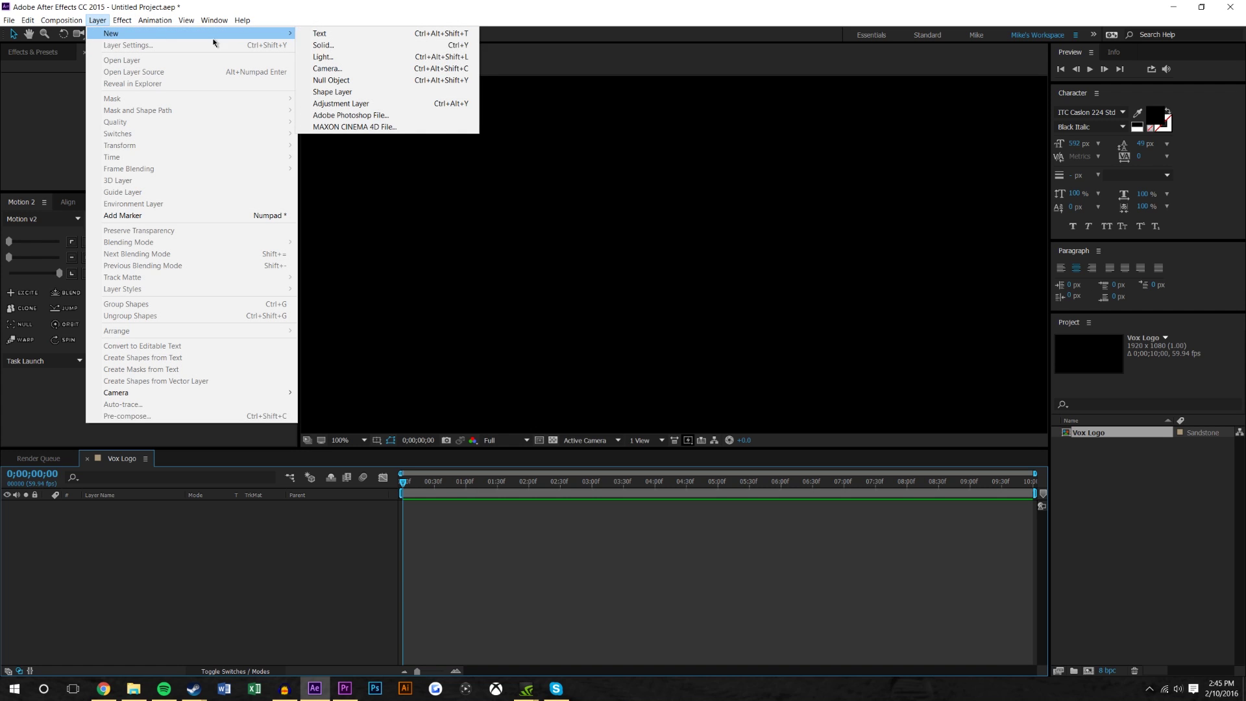
left_click(339, 46)
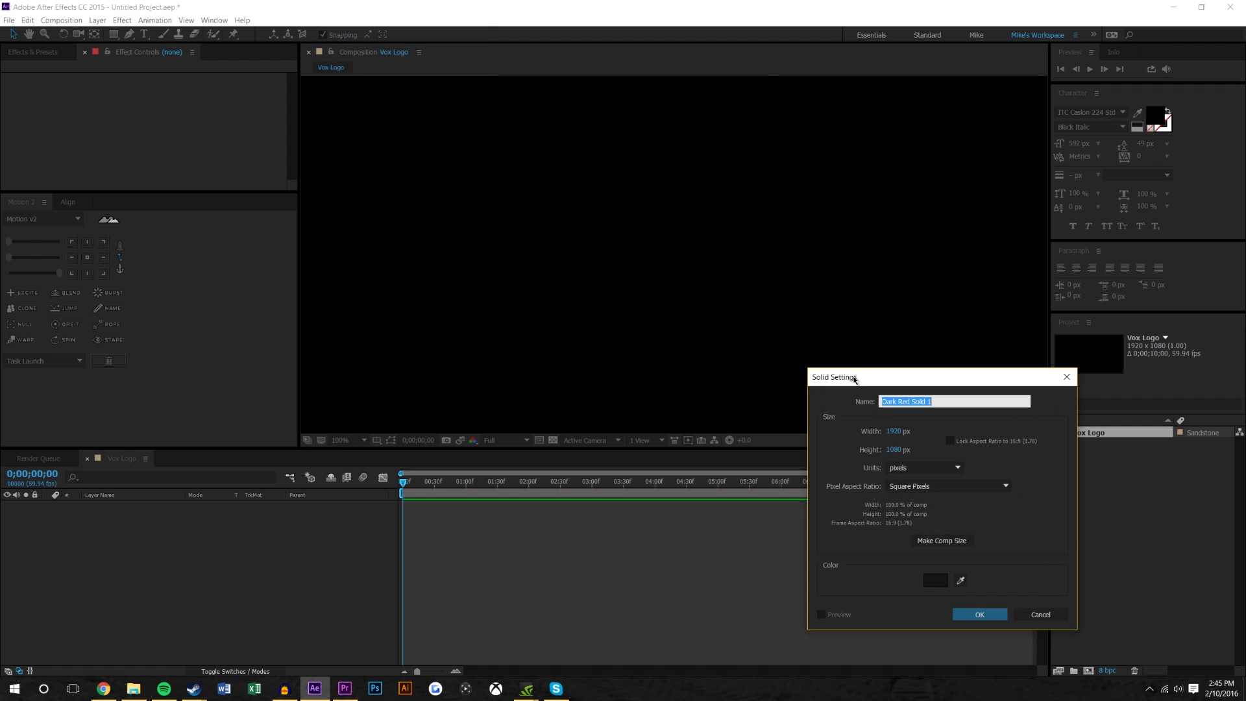
left_click(935, 580)
left_click_drag(962, 279, 879, 207)
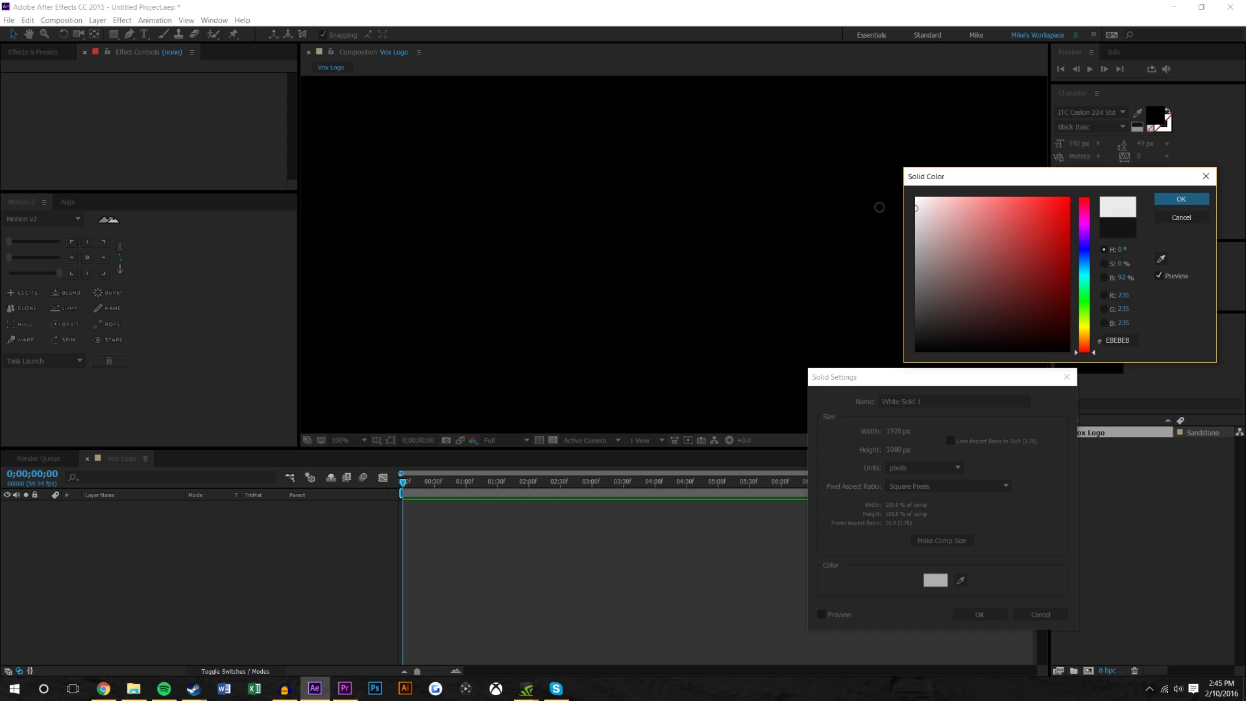
left_click(1182, 199)
left_click(980, 615)
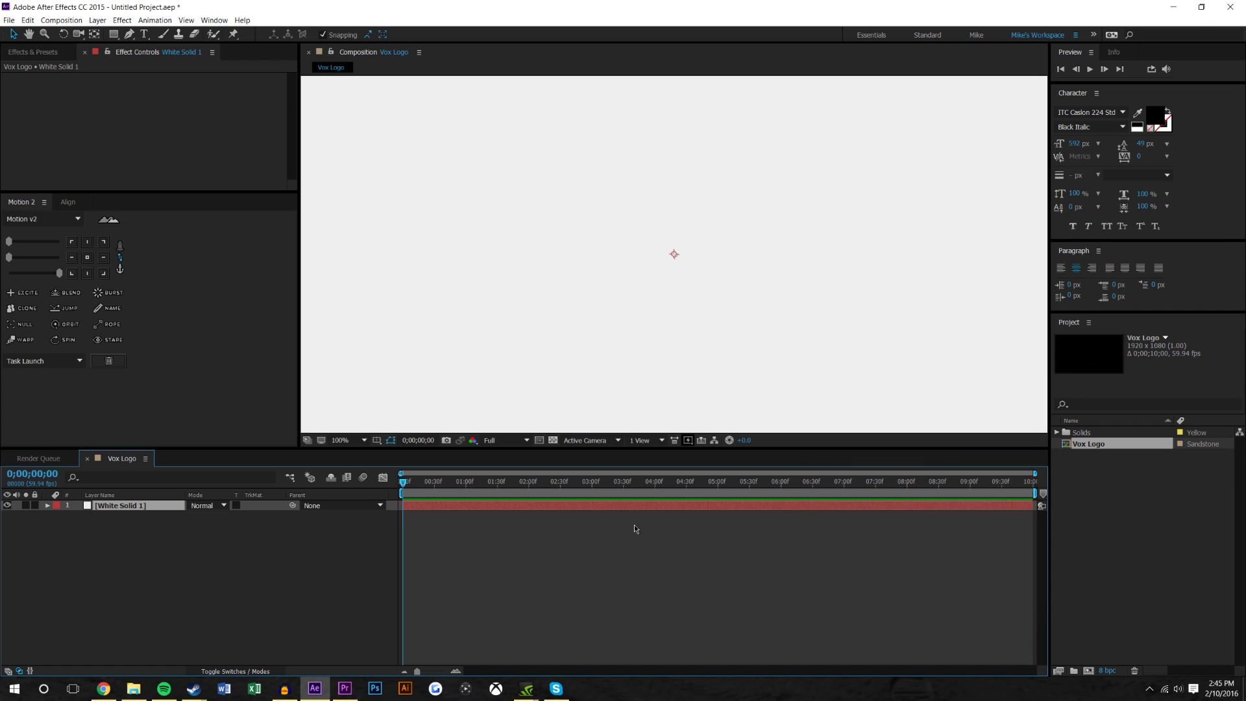
Step: Resize the workspace panels to enlarge the composition viewer and show the whole frame at 50% magnification
scroll(659, 291, "down", 1)
scroll(816, 377, "up", 1)
left_click_drag(753, 456, 753, 526)
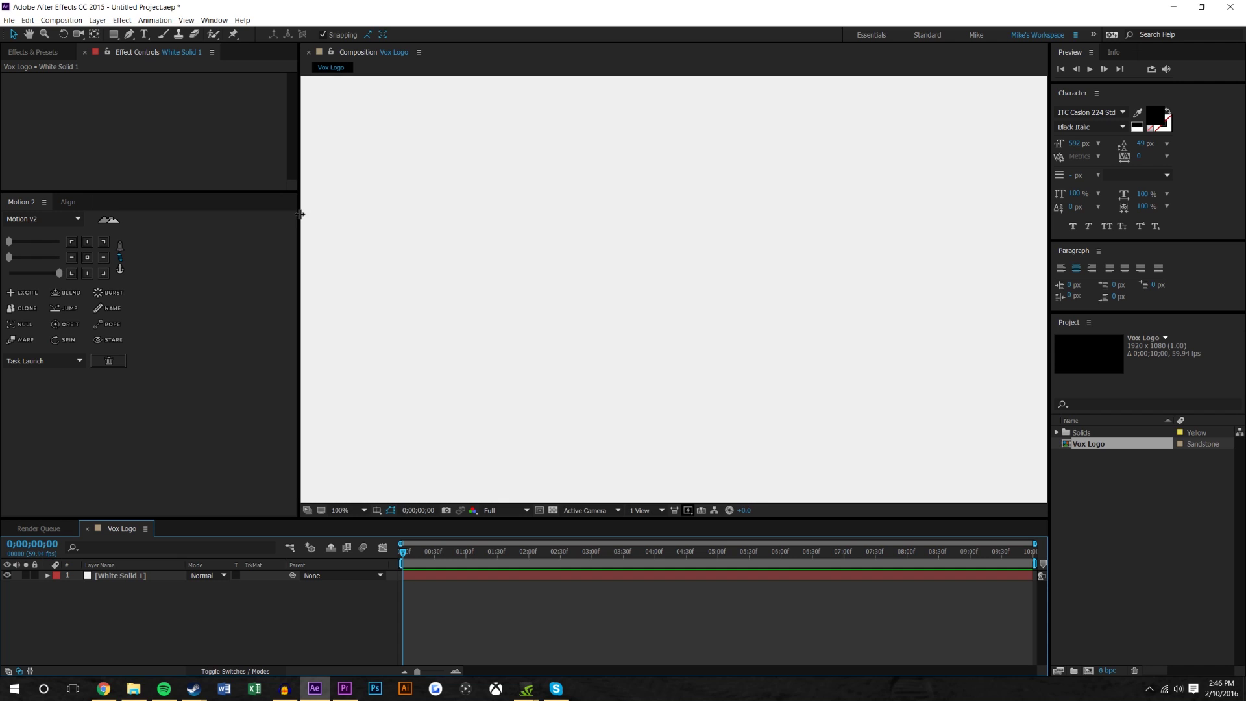
left_click_drag(300, 214, 223, 212)
scroll(569, 271, "down", 1)
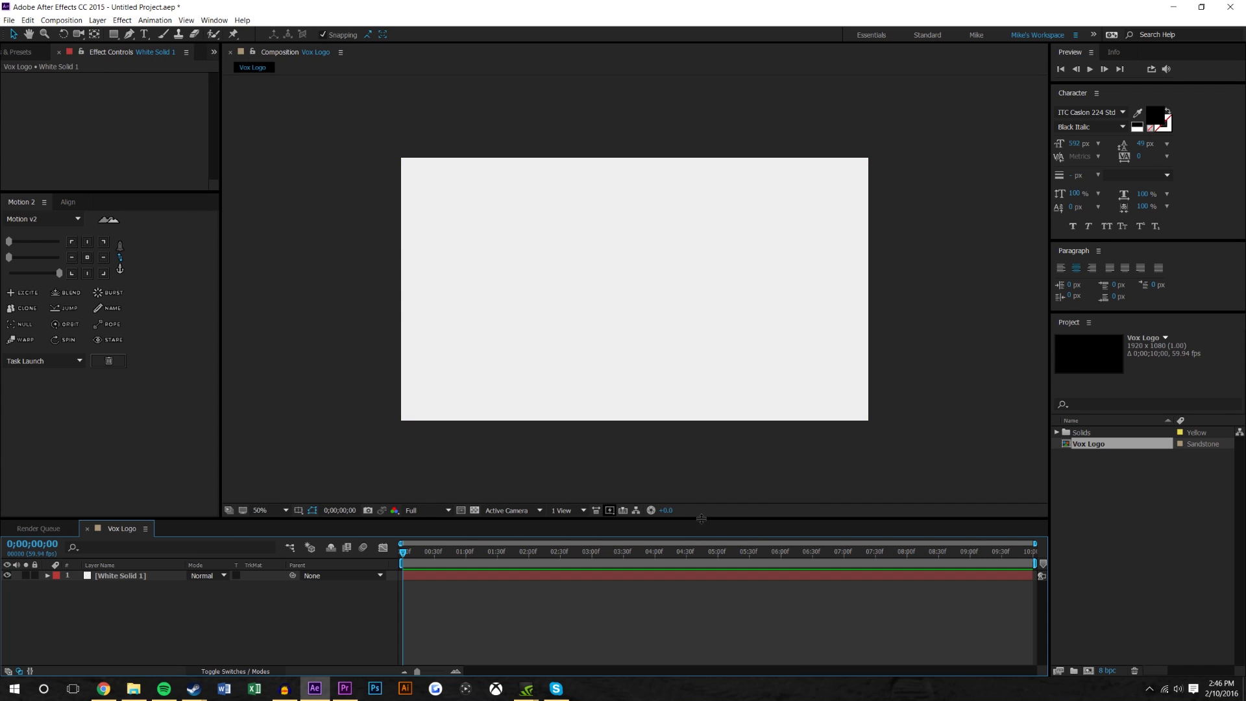
left_click_drag(702, 519, 689, 491)
left_click(279, 483)
left_click(272, 389)
left_click(262, 485)
left_click(262, 485)
scroll(589, 317, "up", 1)
scroll(606, 345, "down", 2)
scroll(654, 320, "up", 2)
scroll(651, 364, "down", 1)
Step: Add a text layer reading "Vox" and move it to the centre of the frame
left_click(144, 34)
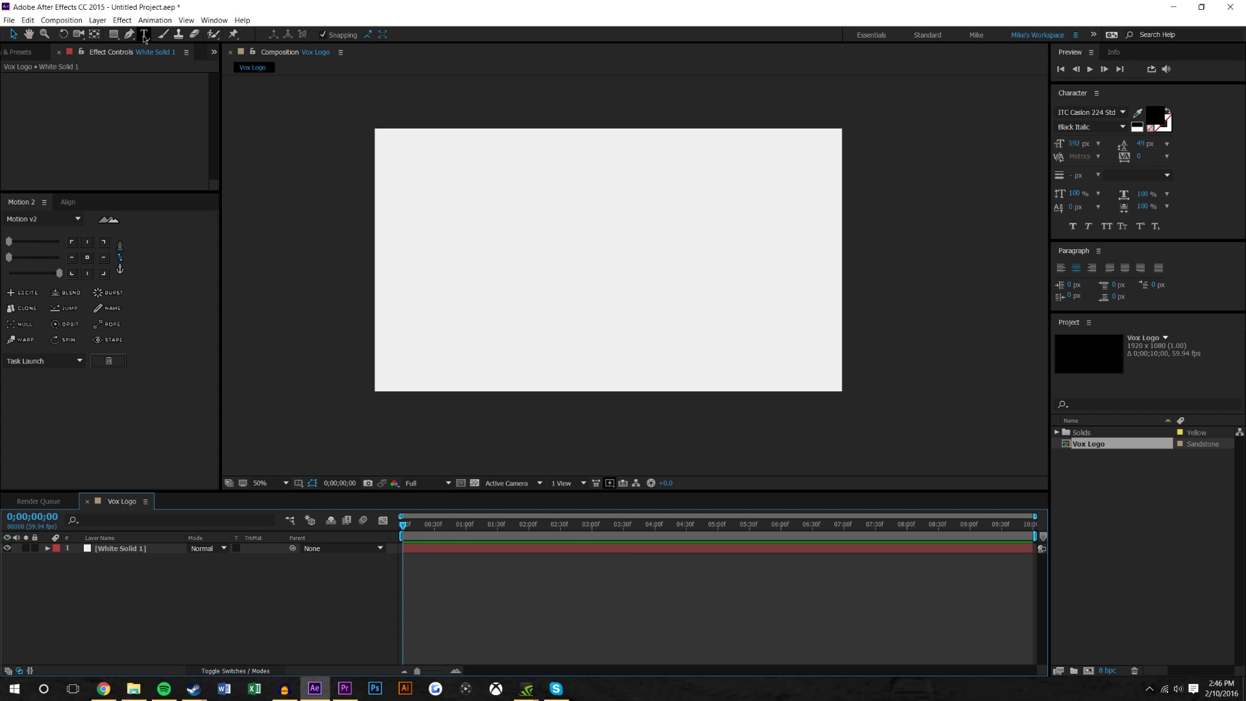
left_click(464, 251)
type("Vox")
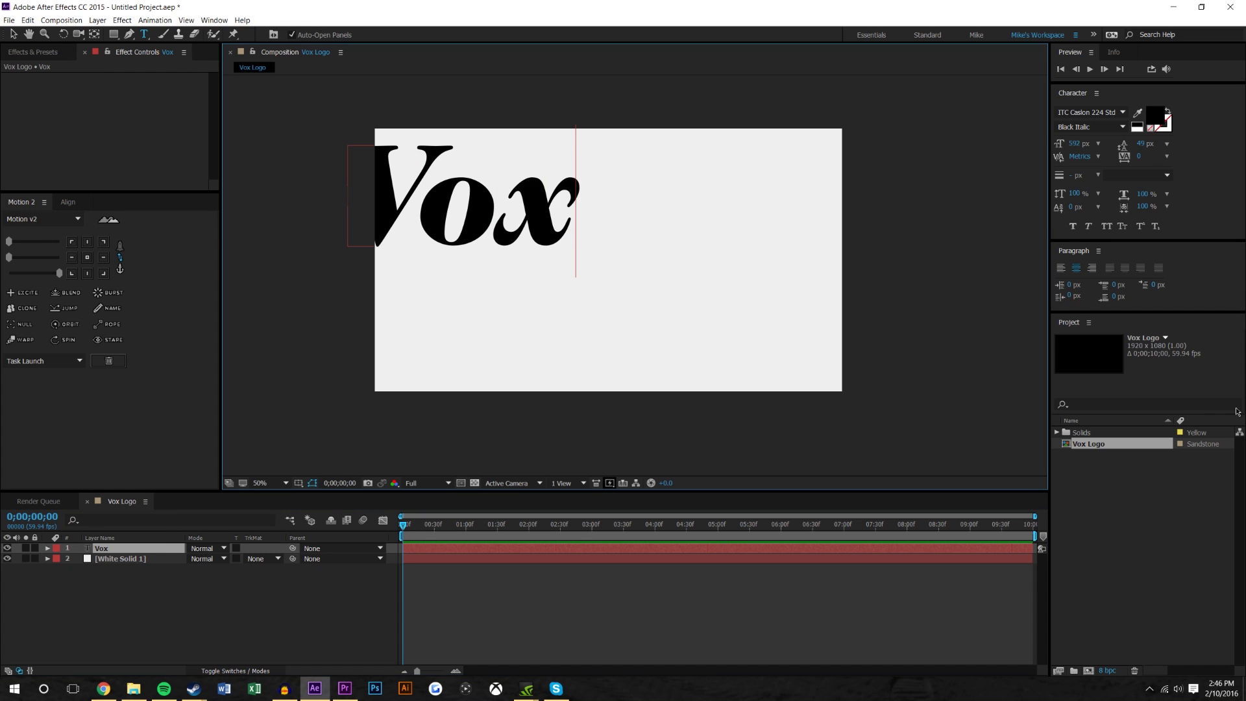
left_click(13, 34)
left_click_drag(527, 252, 631, 274)
left_click(912, 270)
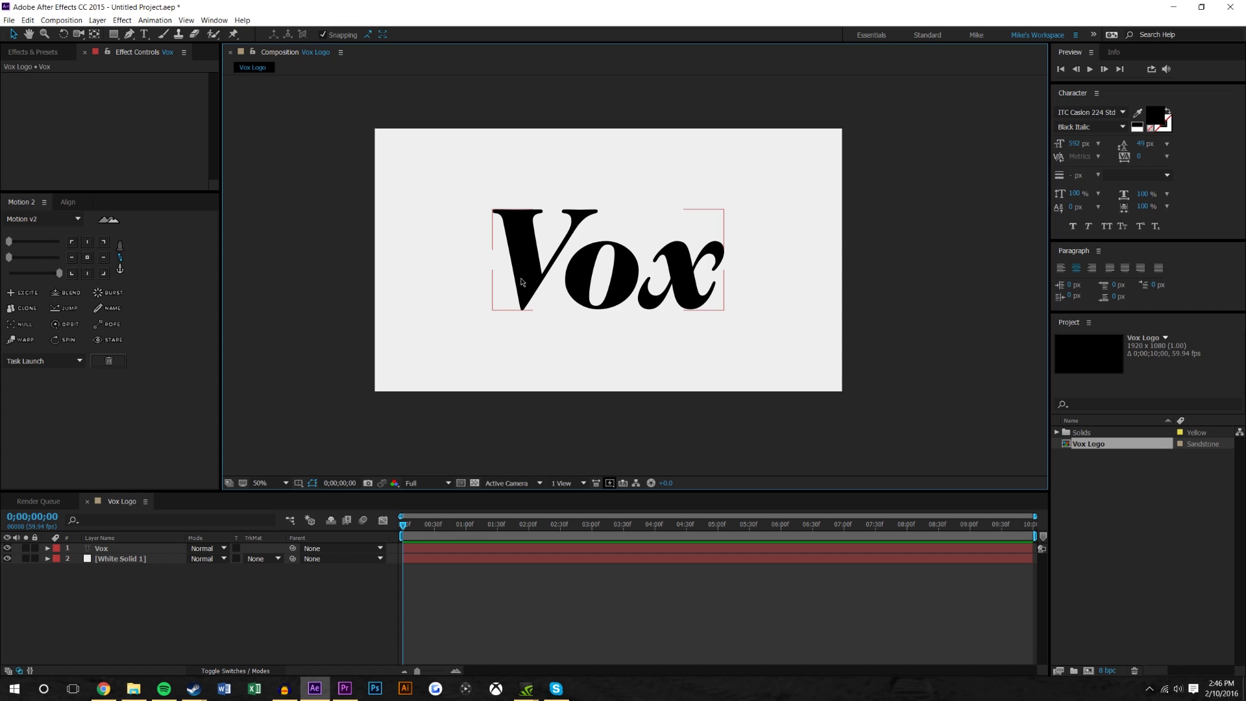
Step: Centre the Vox text layer's anchor point on the word and bring up the layer alignment options
left_click(565, 290)
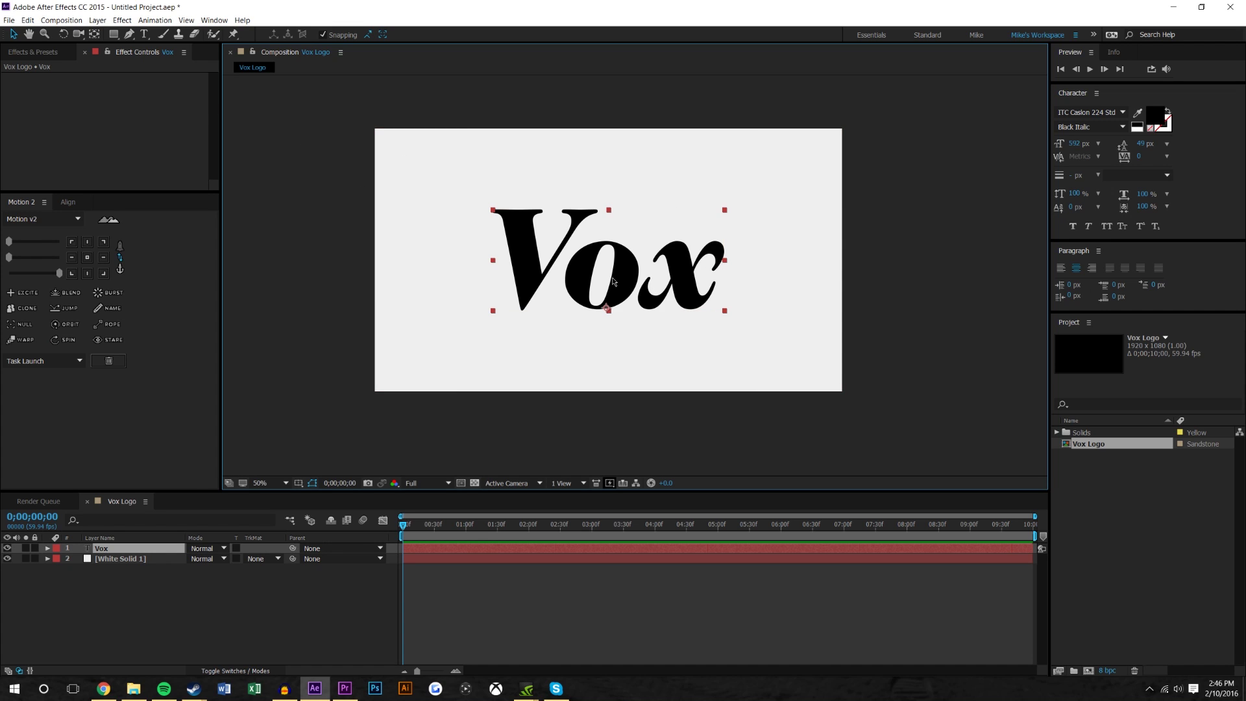
left_click(87, 257)
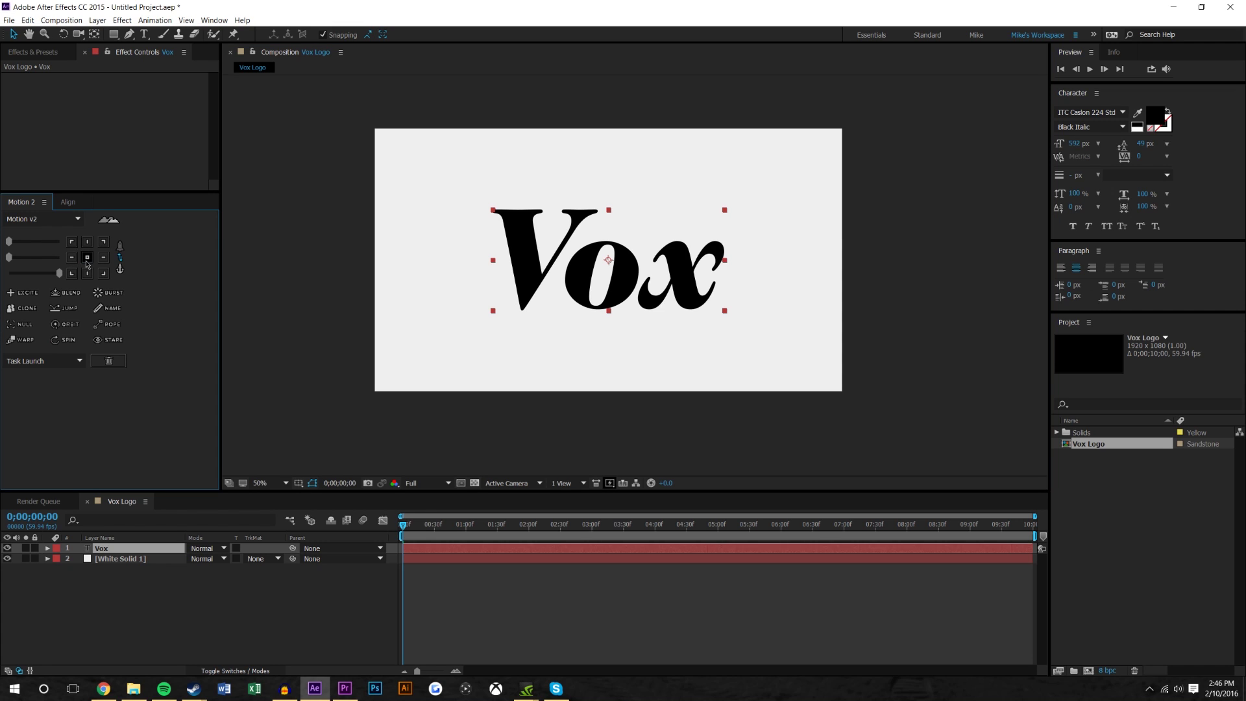
scroll(608, 263, "up", 4)
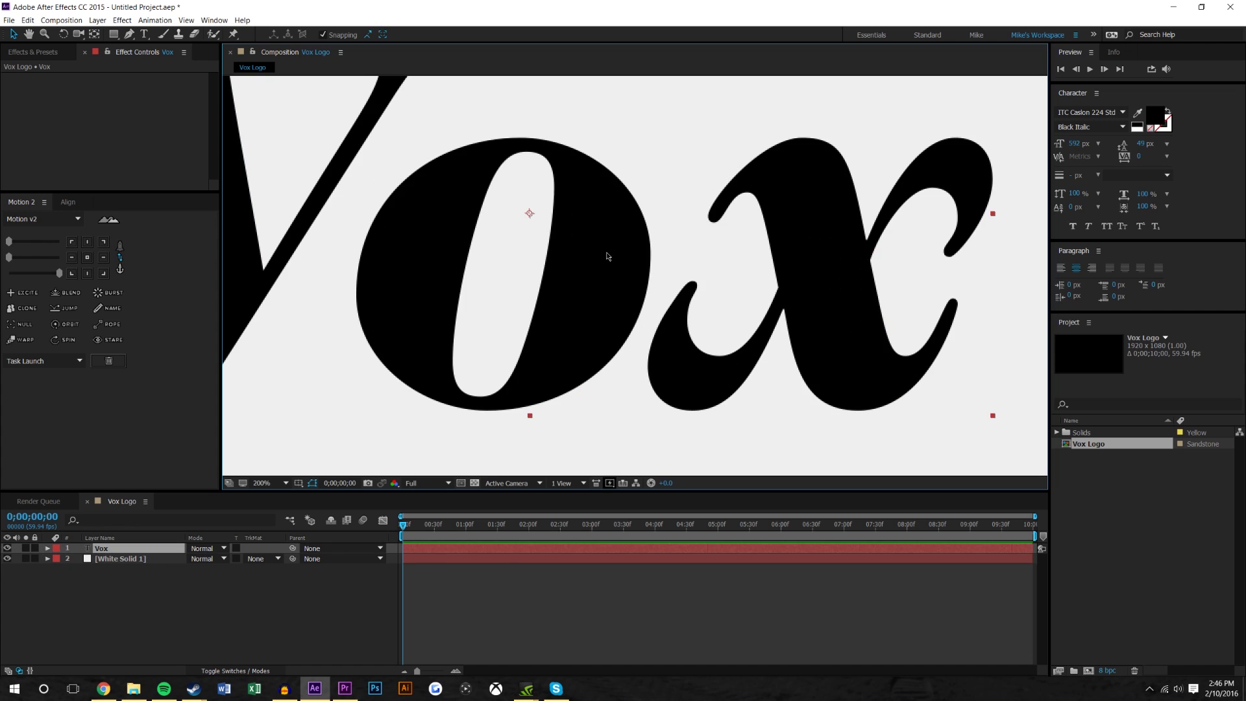
scroll(525, 211, "down", 4)
left_click(68, 201)
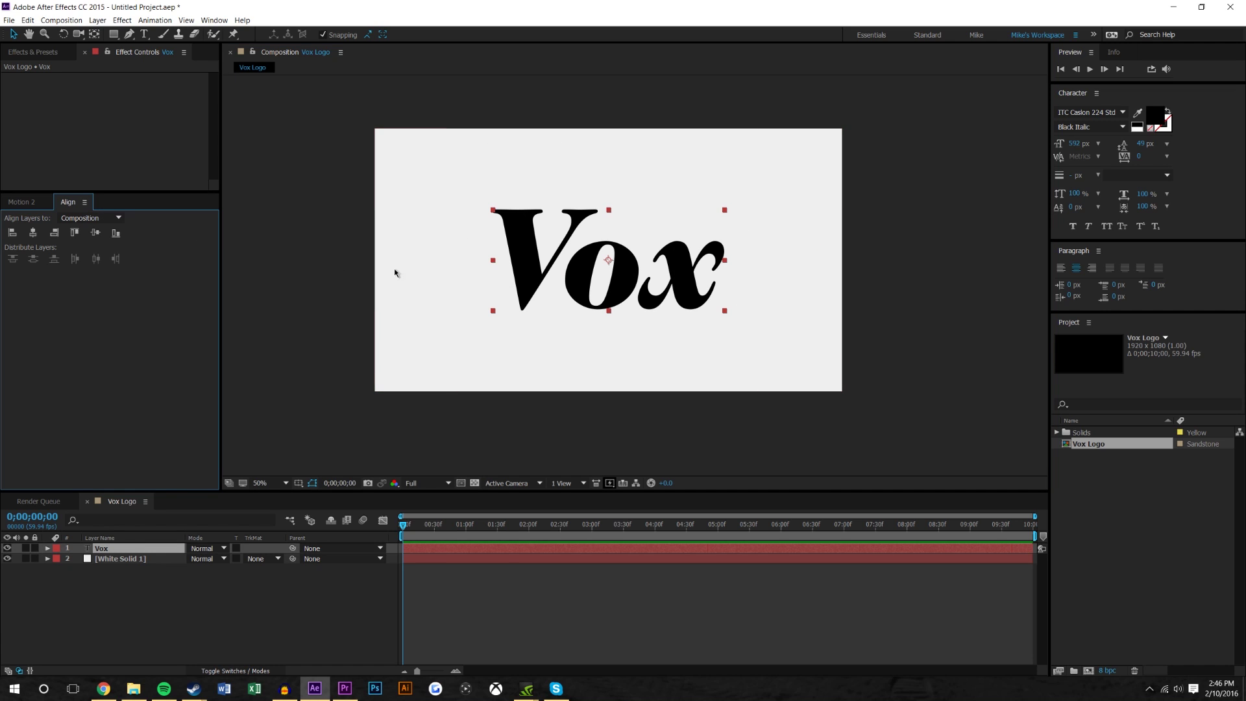
left_click(214, 20)
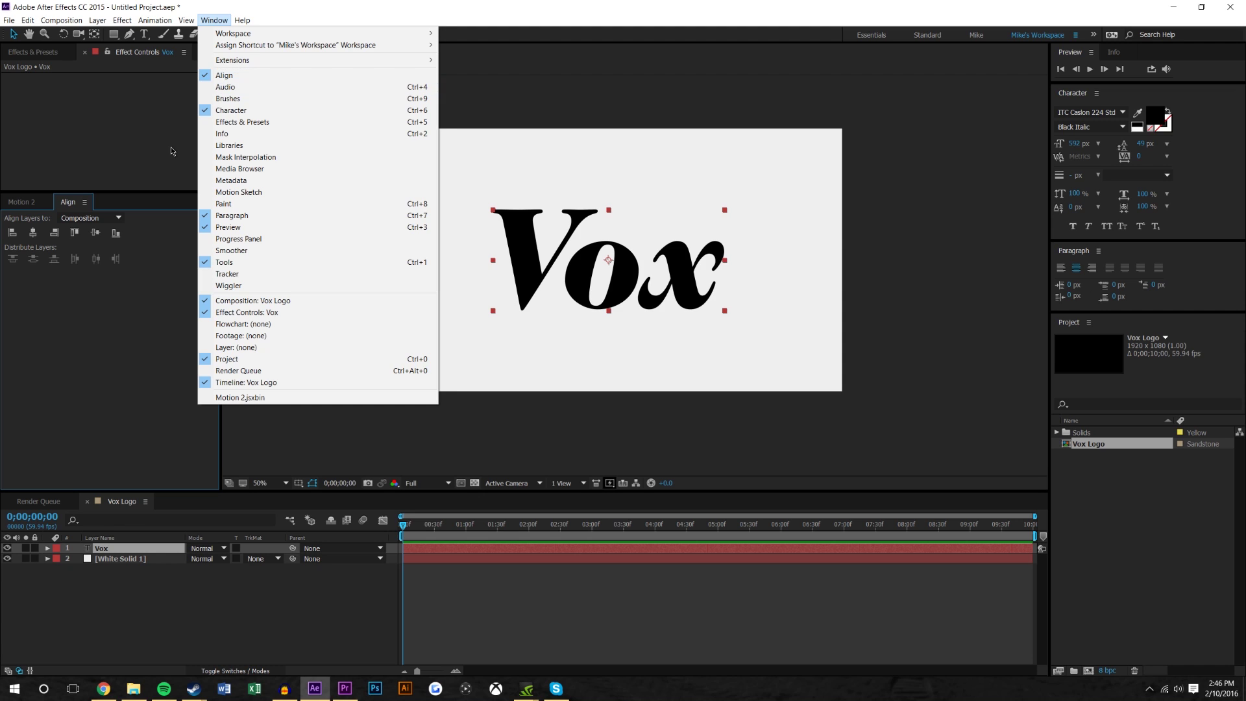
left_click(115, 360)
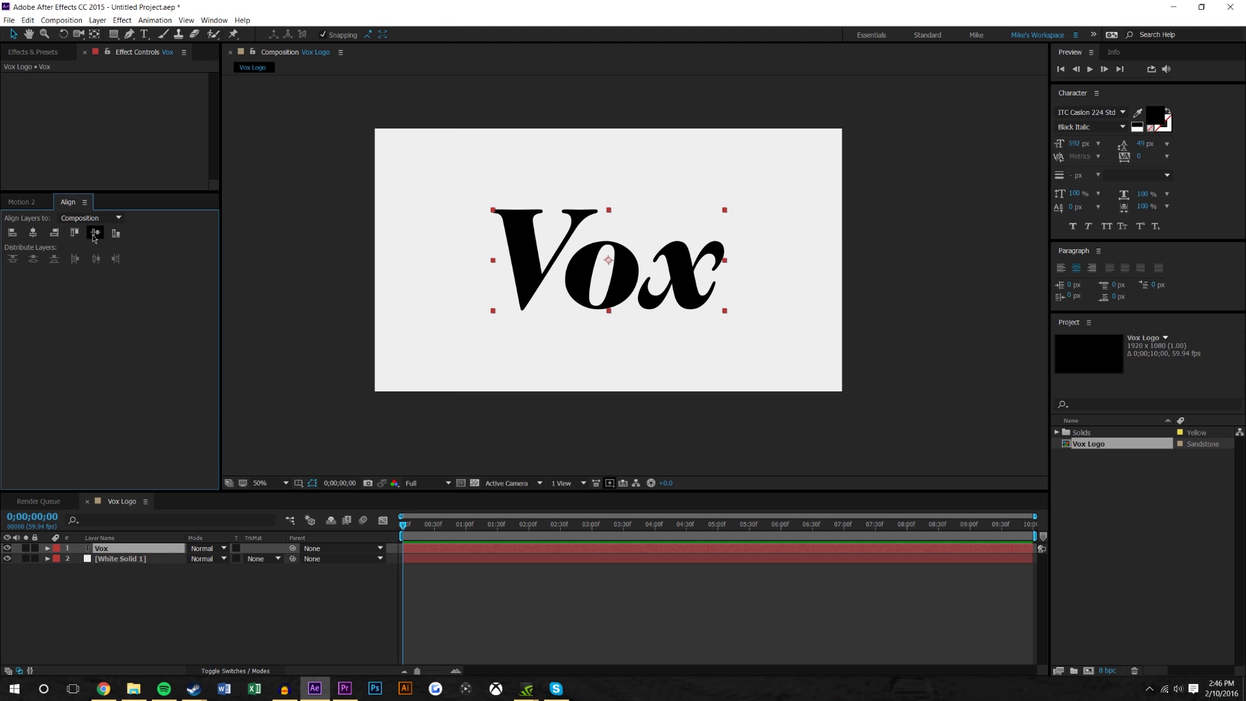
left_click(584, 422)
Step: Create a shape layer from the outlines of the Vox text layer
scroll(637, 361, "up", 1)
scroll(604, 376, "down", 1)
scroll(584, 391, "up", 1)
left_click_drag(584, 392, 621, 433)
left_click_drag(564, 492, 563, 446)
left_click(102, 503)
right_click(117, 504)
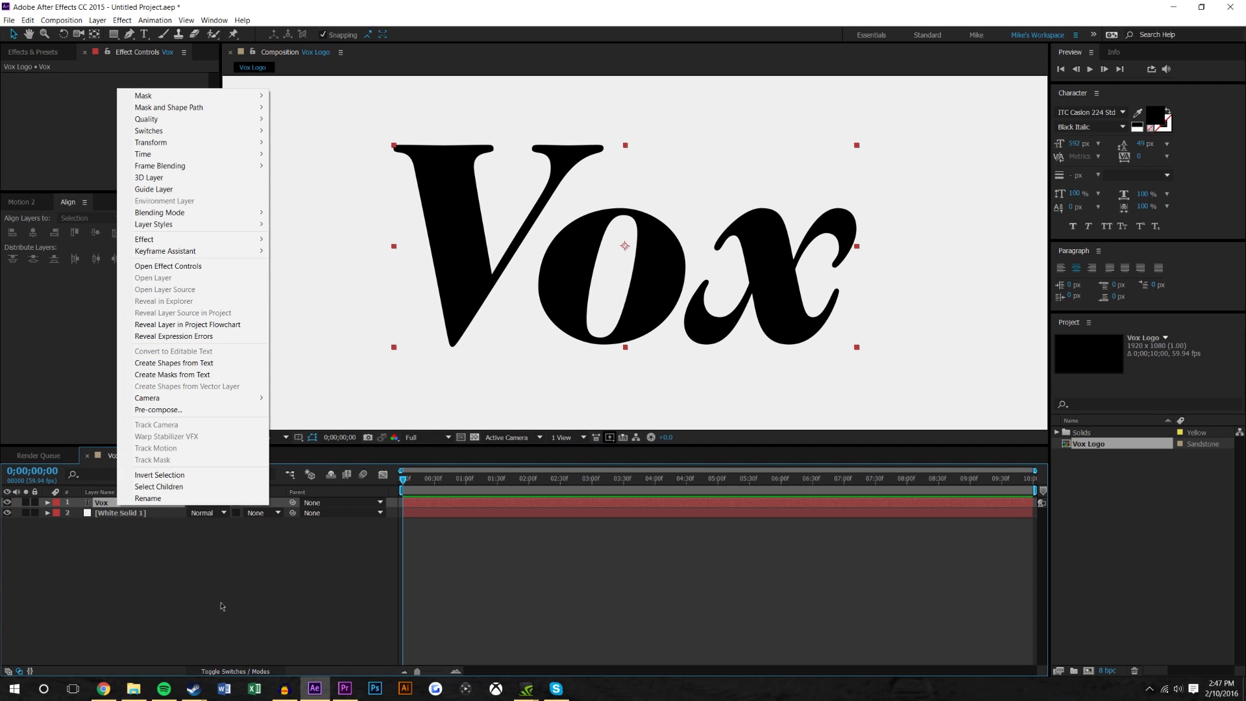
left_click(144, 364)
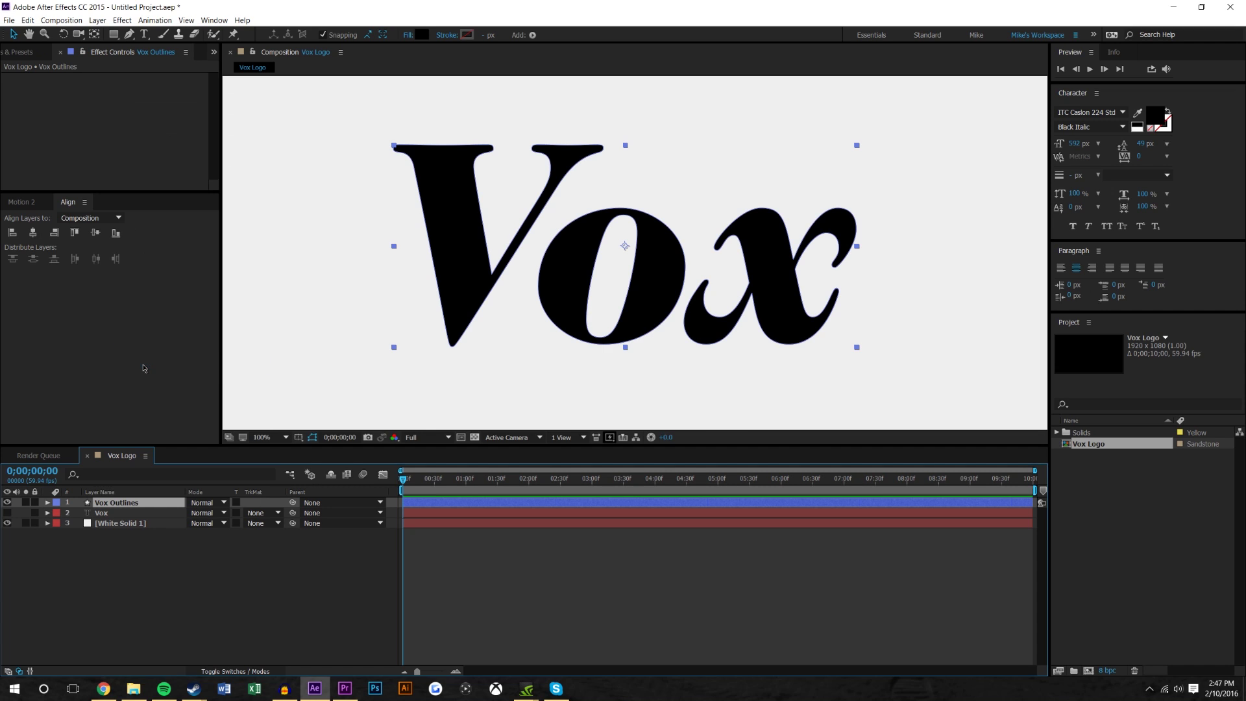
left_click(199, 563)
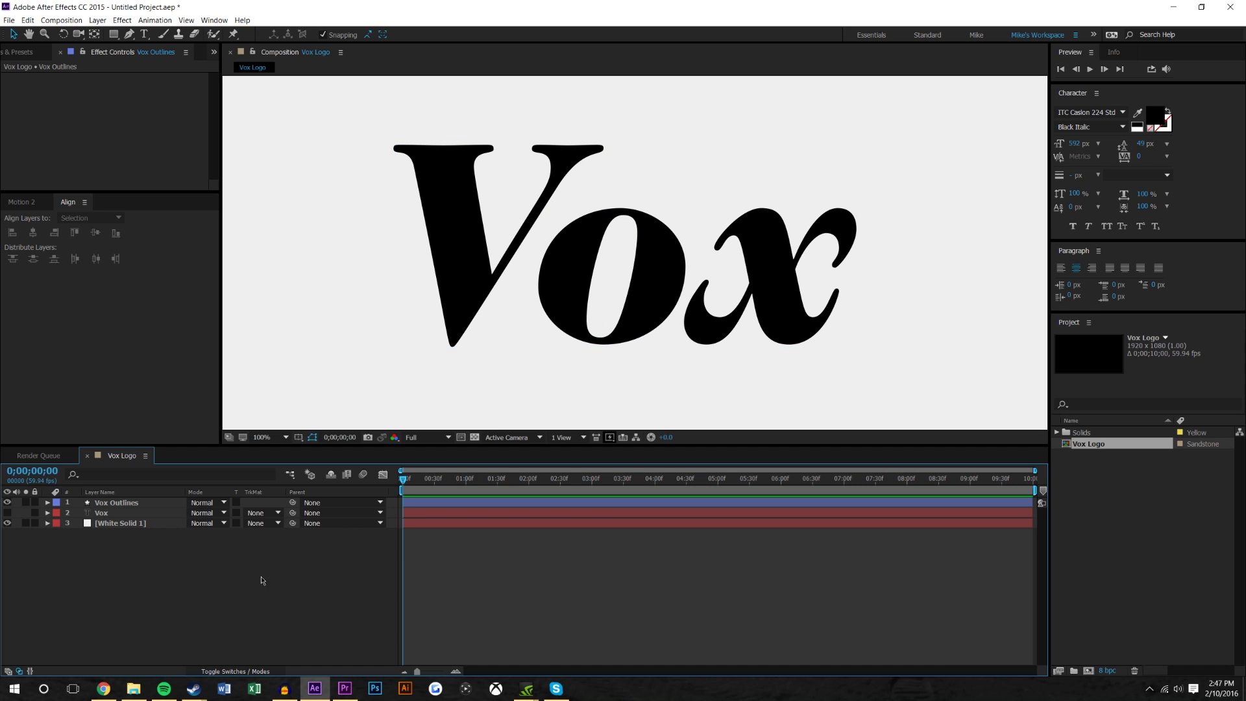
Step: Examine the letter outlines of the new Vox shape layer up close, undoing any accidental move
left_click(114, 503)
scroll(477, 271, "up", 1)
key("space")
left_click_drag(491, 247, 613, 436)
double_click(419, 283)
scroll(419, 283, "up", 1)
key("space")
left_click_drag(319, 311, 700, 334)
left_click_drag(614, 315, 521, 224)
key("ctrl+z")
scroll(626, 269, "down", 2)
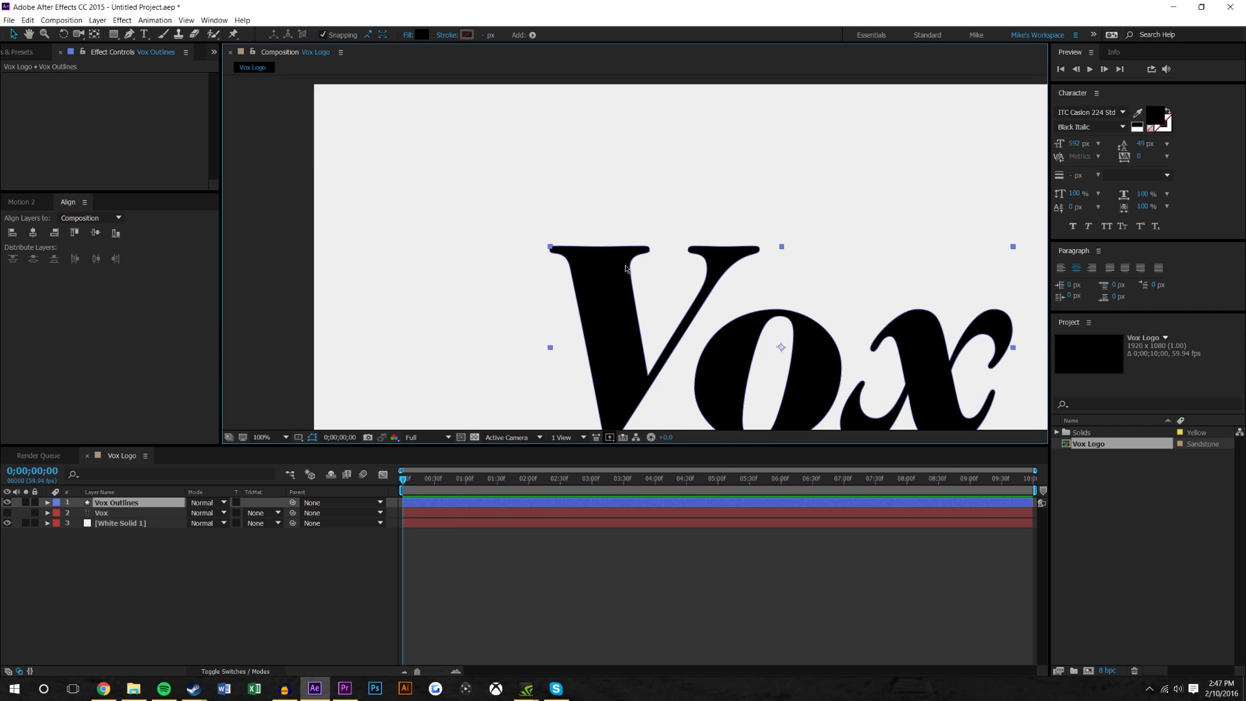
scroll(633, 270, "down", 1)
key("space")
scroll(651, 237, "up", 1)
left_click_drag(753, 307, 699, 297)
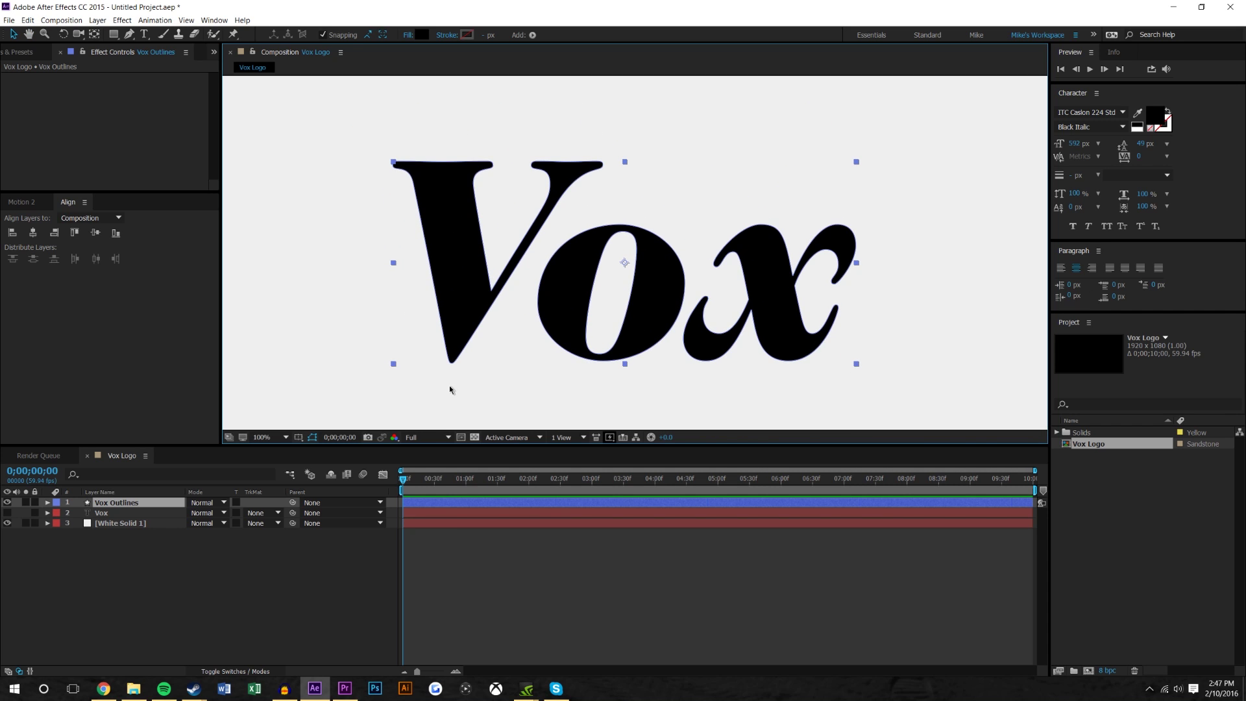
left_click(198, 545)
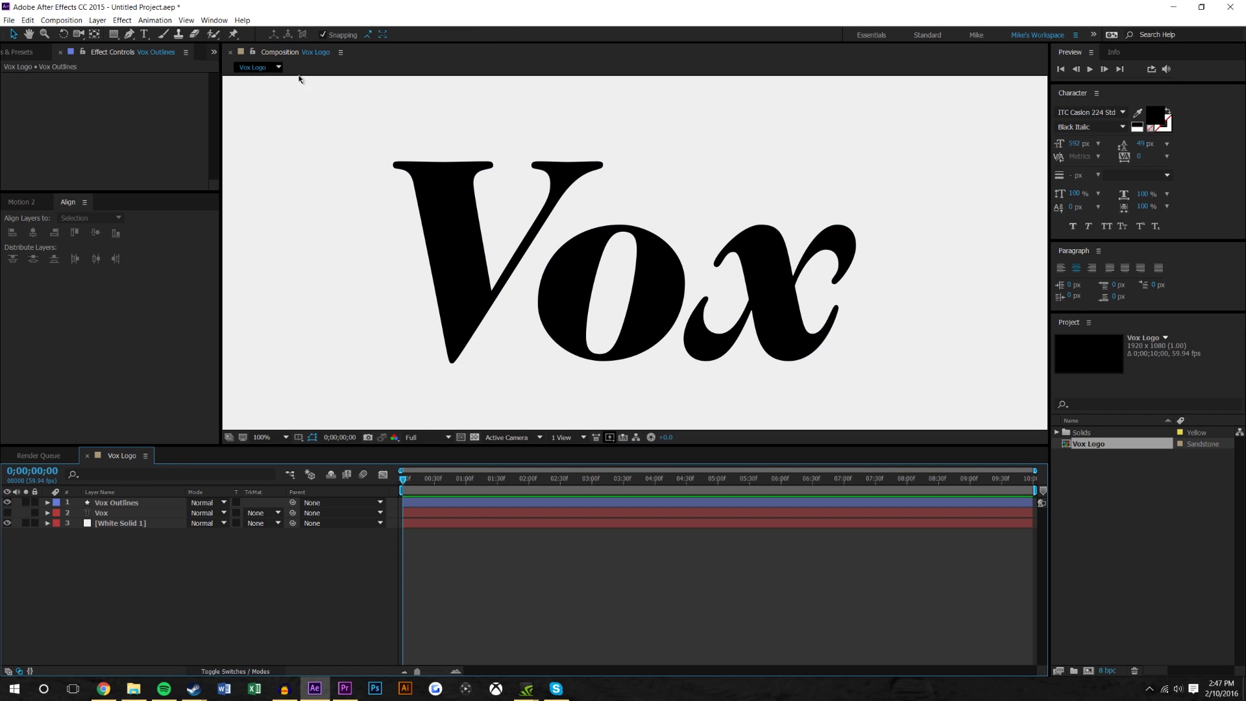
Step: Draw an open three-point V-shaped path with a 5 px purple stroke beside the letter V, on its own shape layer
left_click(130, 34)
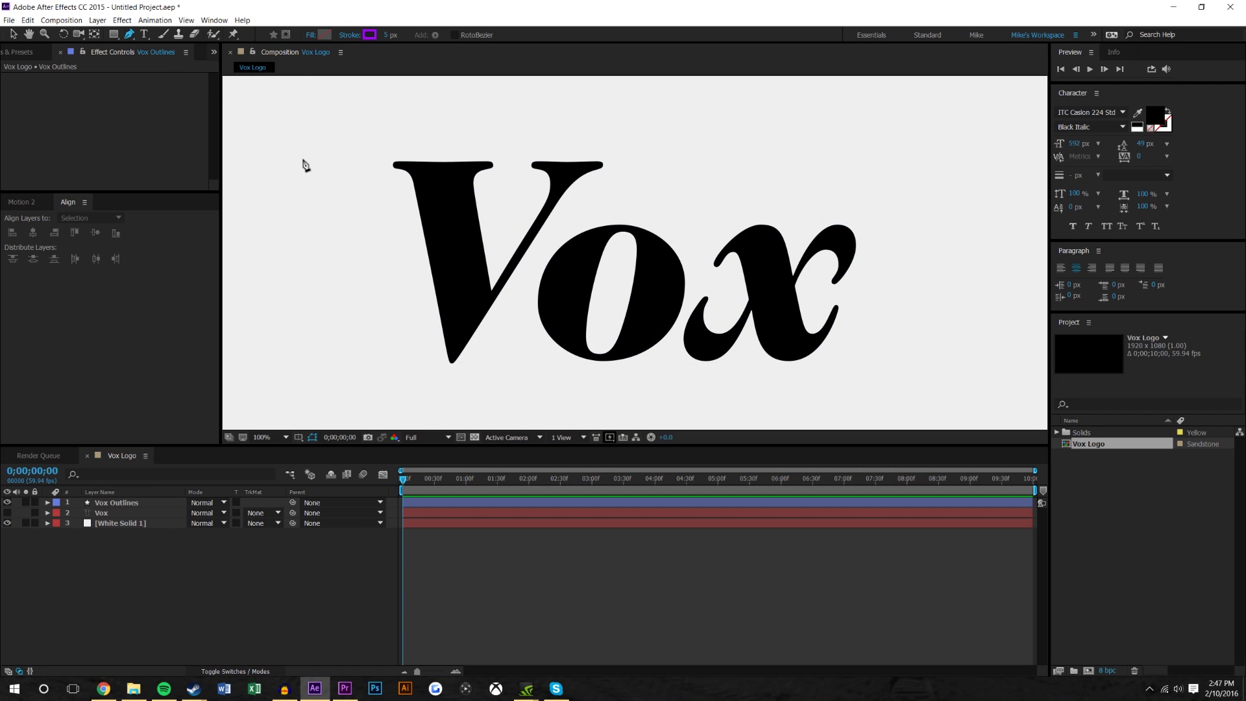
left_click(283, 193)
left_click(333, 358)
left_click(392, 205)
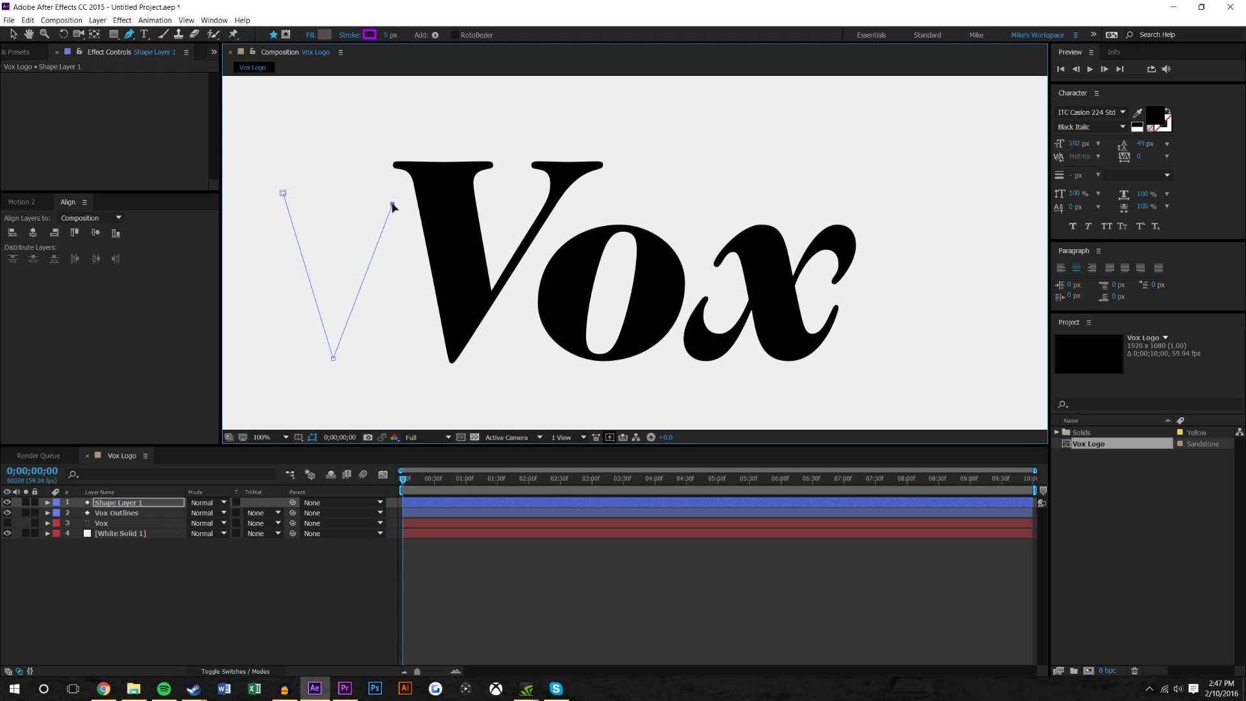
left_click(257, 588)
Step: Draw a closed triangular path with the 5 px purple stroke below the letter V, on its own shape layer
left_click(116, 503)
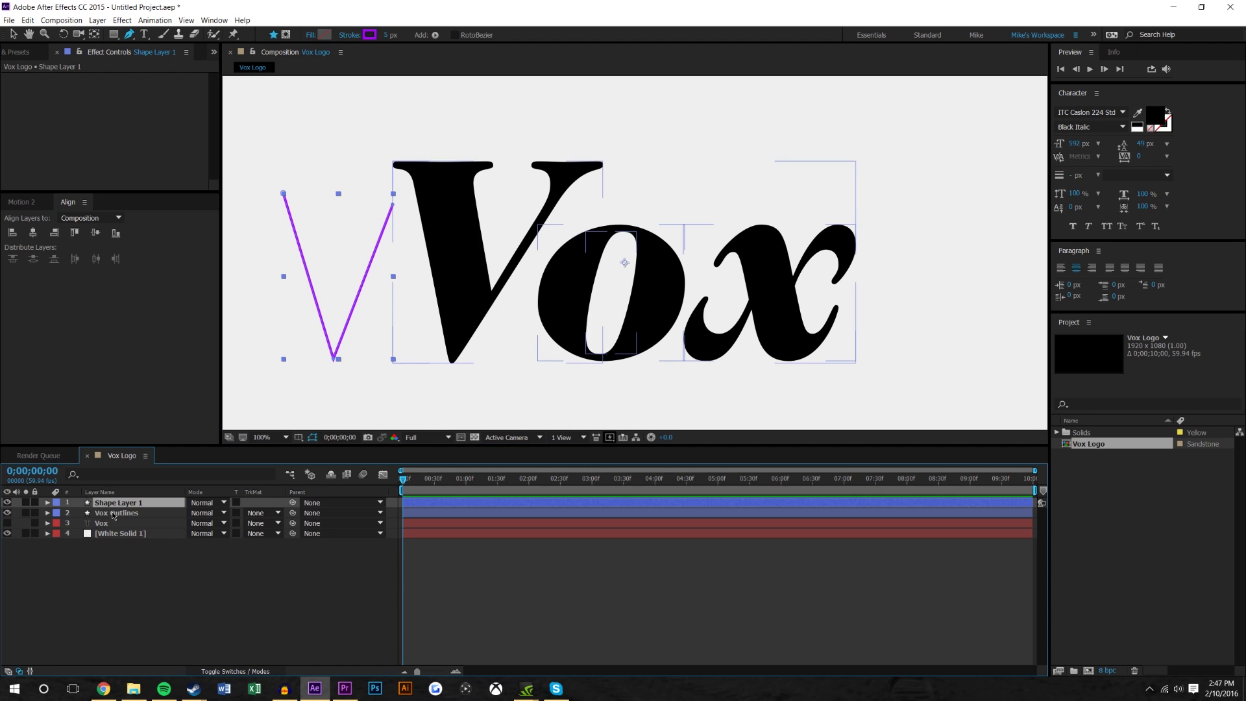
left_click(120, 533)
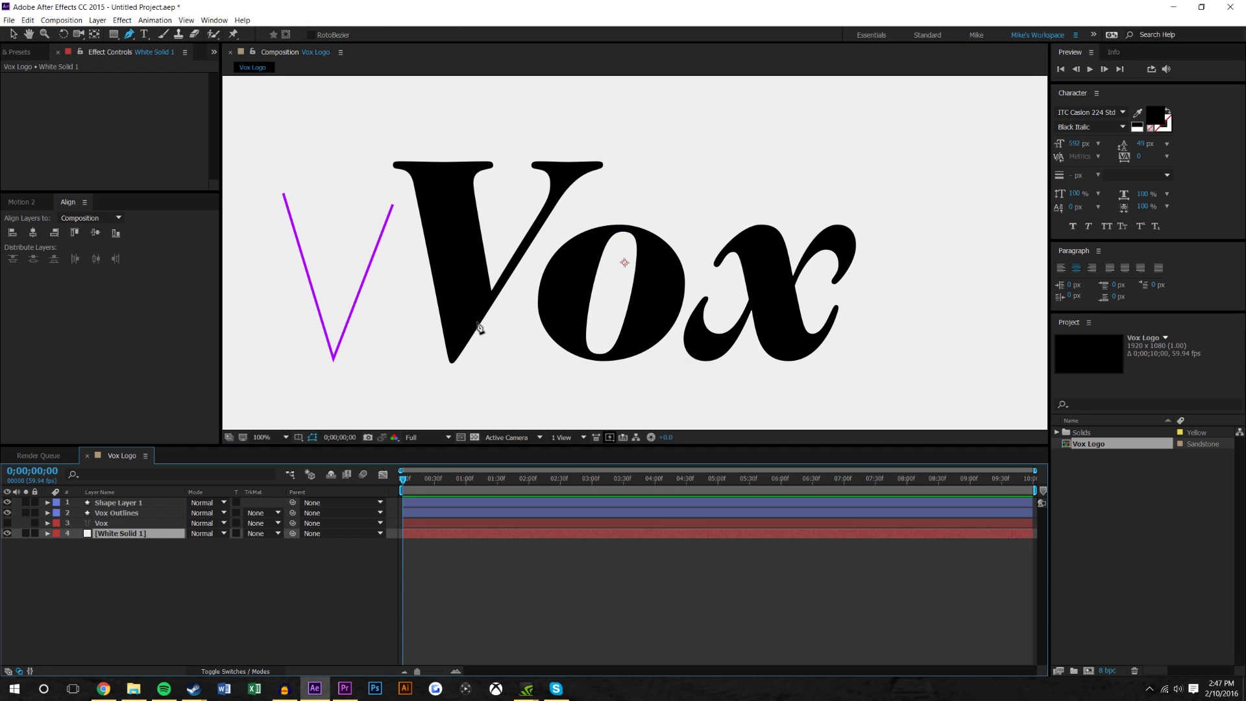
left_click(83, 513)
left_click(150, 578)
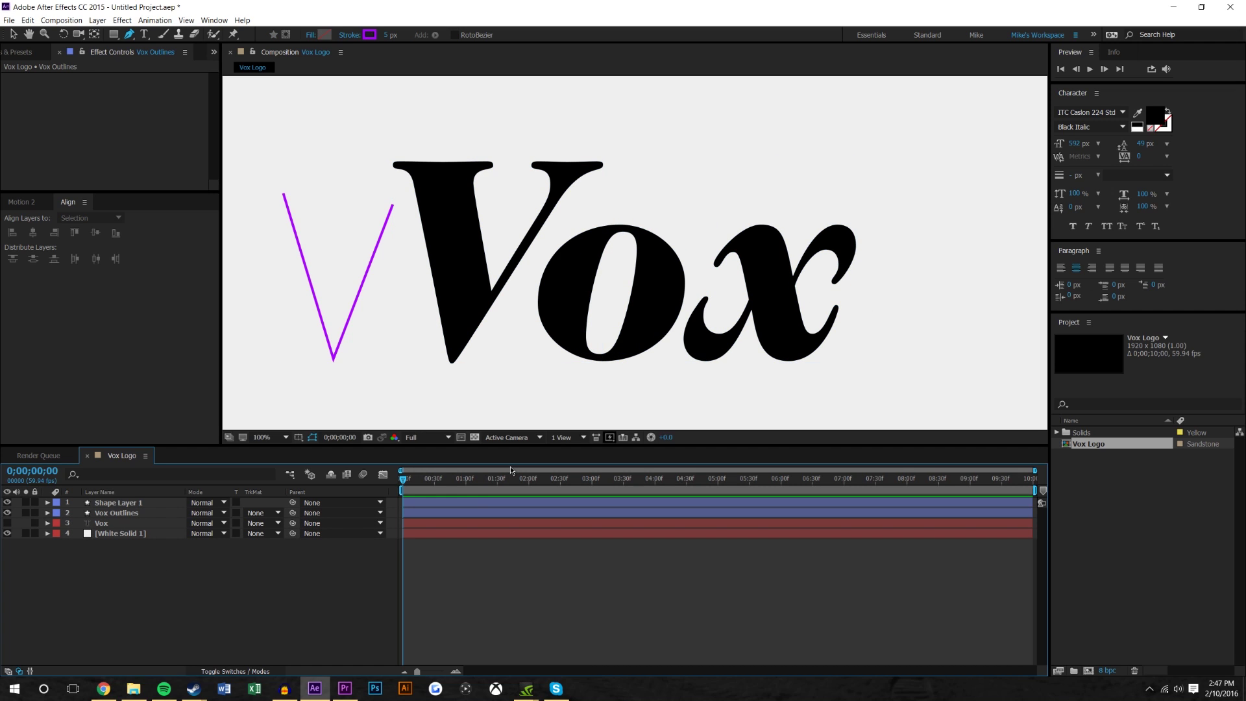
left_click(394, 344)
left_click(368, 392)
left_click(434, 402)
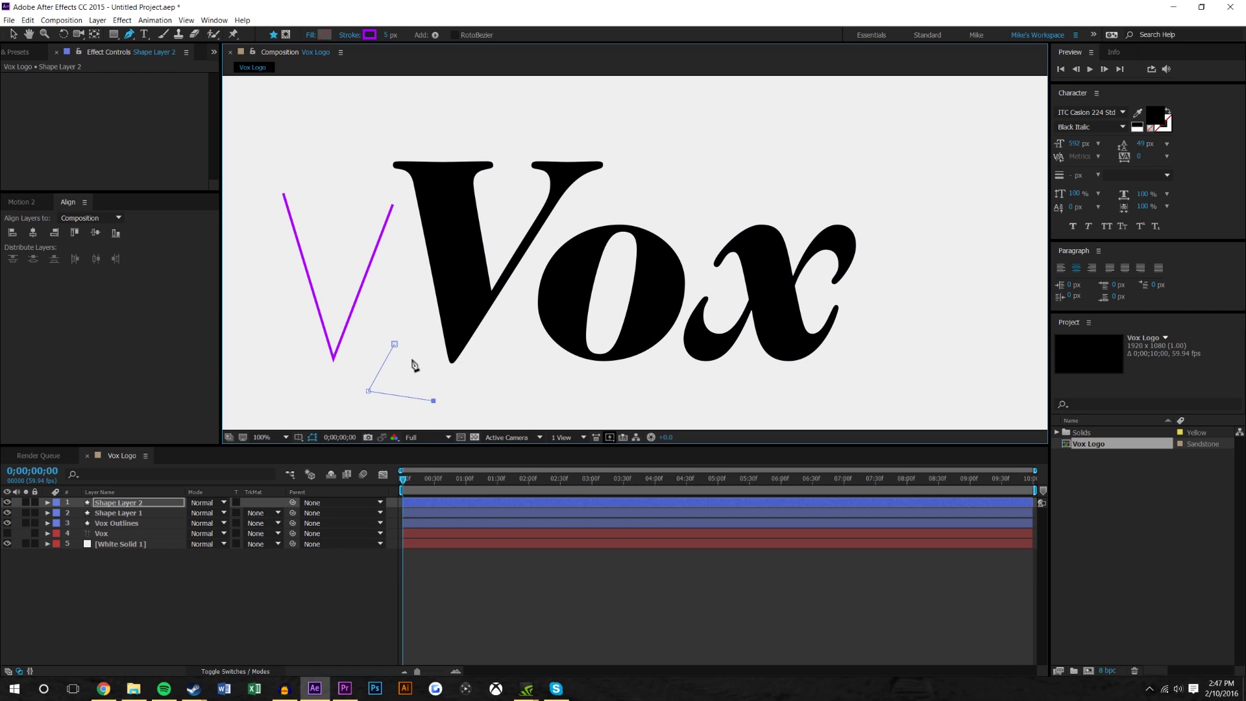
left_click(394, 344)
key("F2")
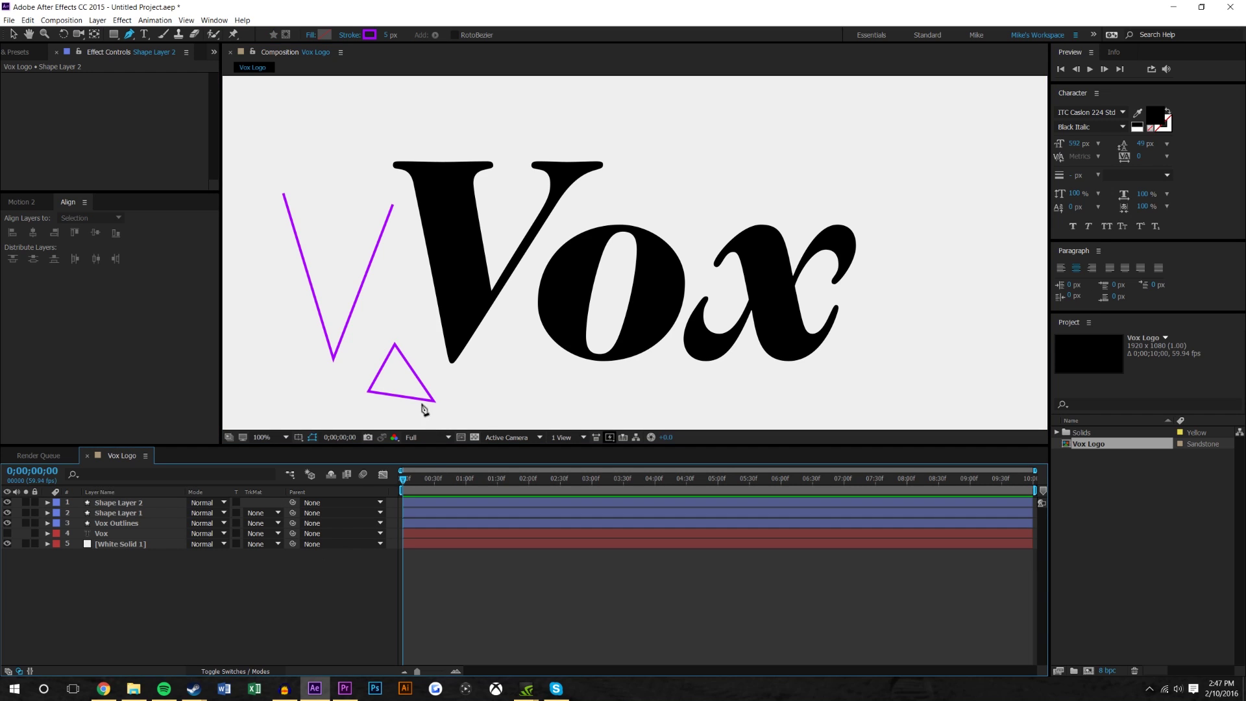
Step: Draw a smaller closed triangle inside the first triangle, on another separate shape layer
left_click(394, 372)
left_click(395, 371)
key("F2")
Step: Draw an open four-point zigzag path that crosses itself below the letter o, on its own shape layer
left_click(488, 383)
left_click(509, 414)
left_click(536, 378)
left_click(470, 402)
left_click(257, 593)
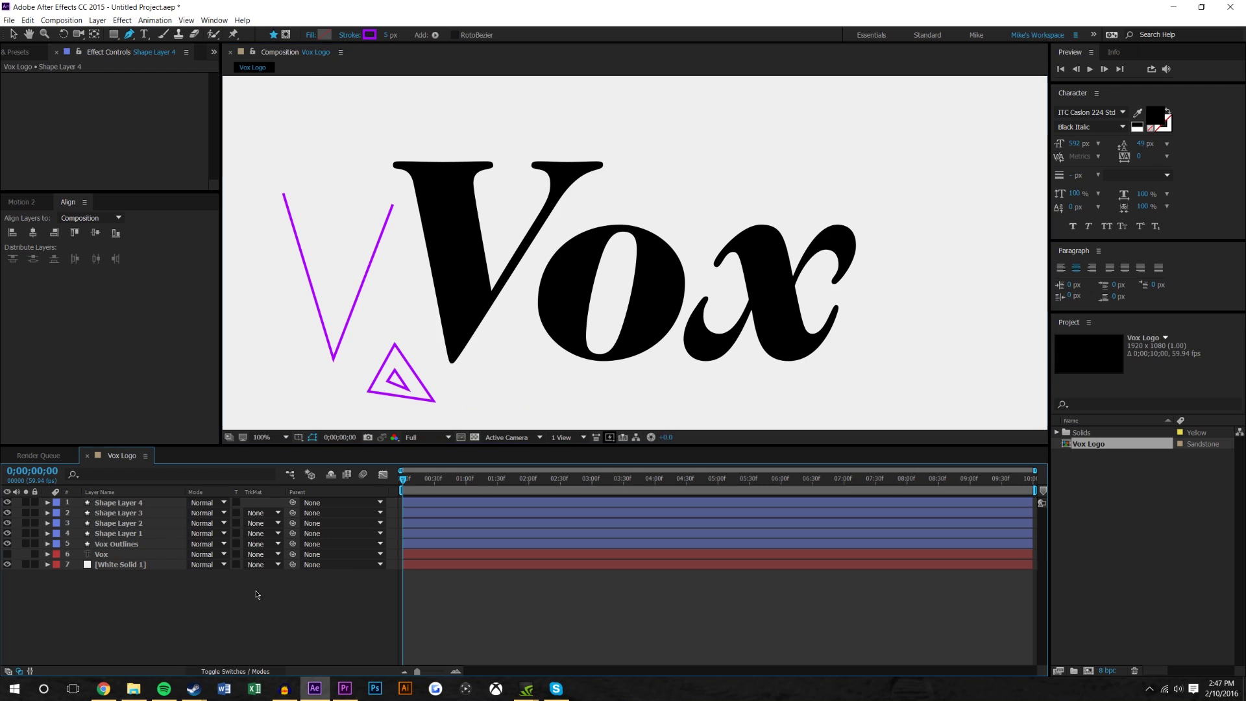
Step: Set a path keyframe at 0;00;00;00 for the letter V in the Vox Outlines layer
left_click(47, 555)
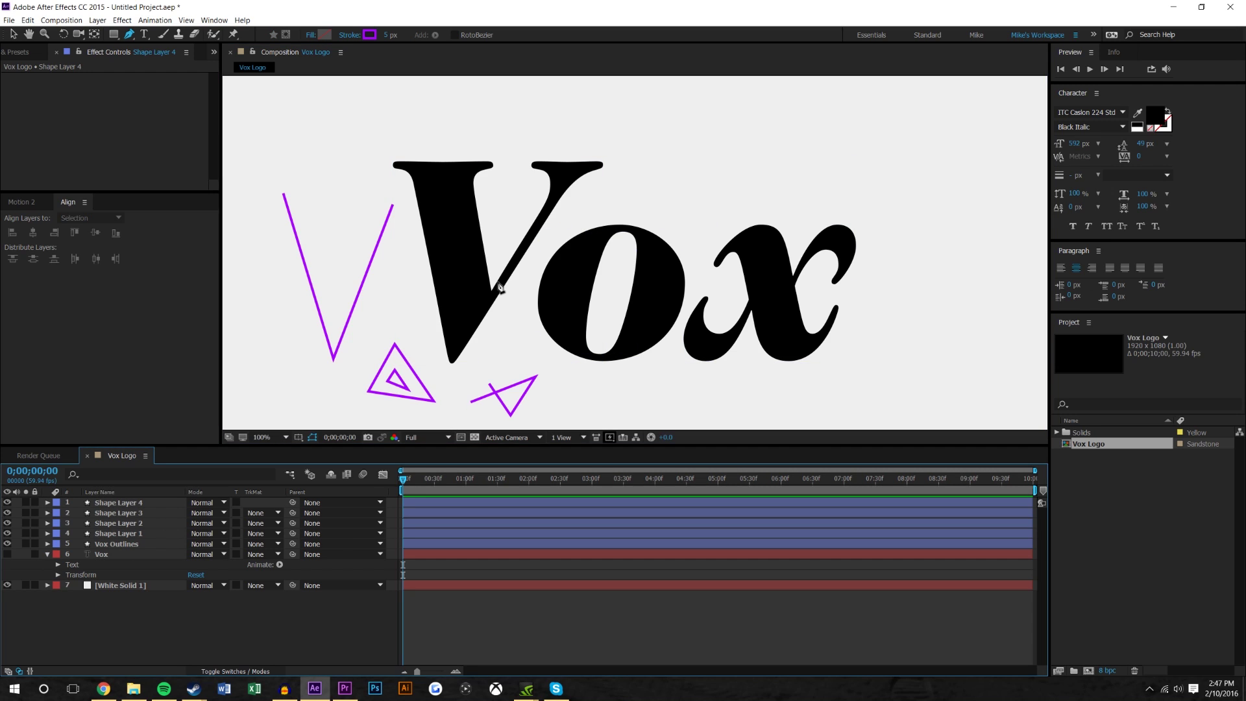
left_click(47, 555)
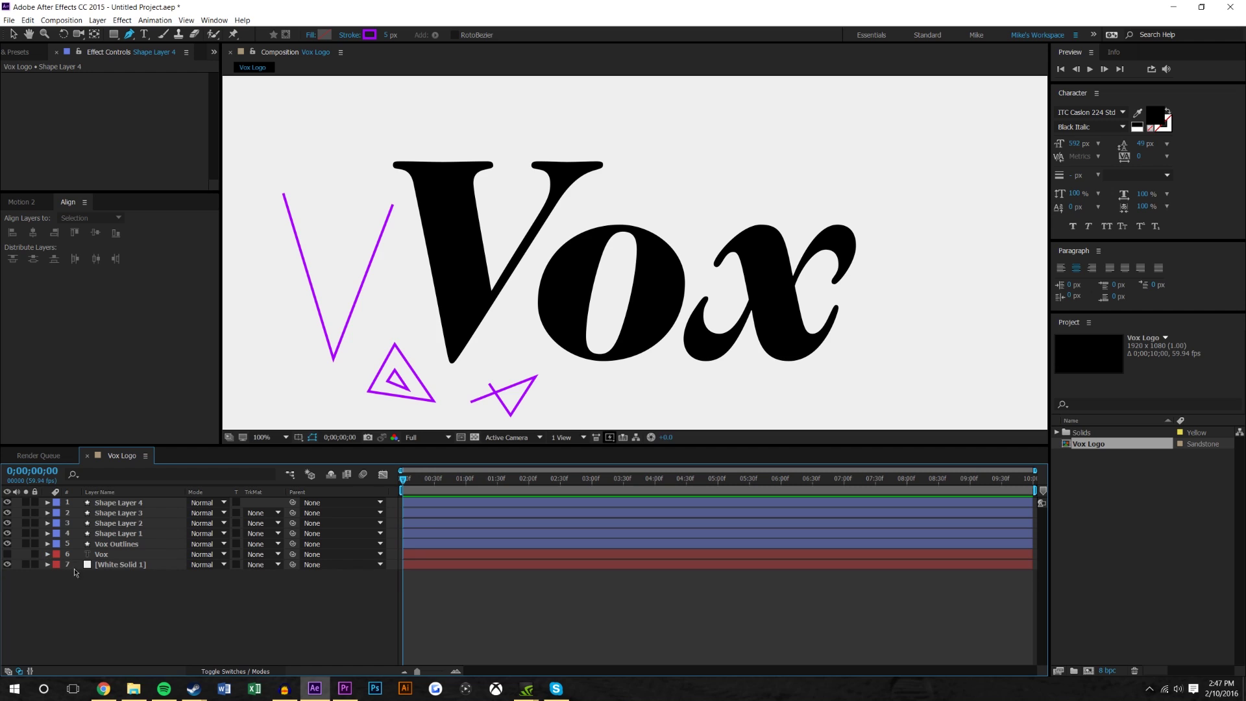
left_click(47, 544)
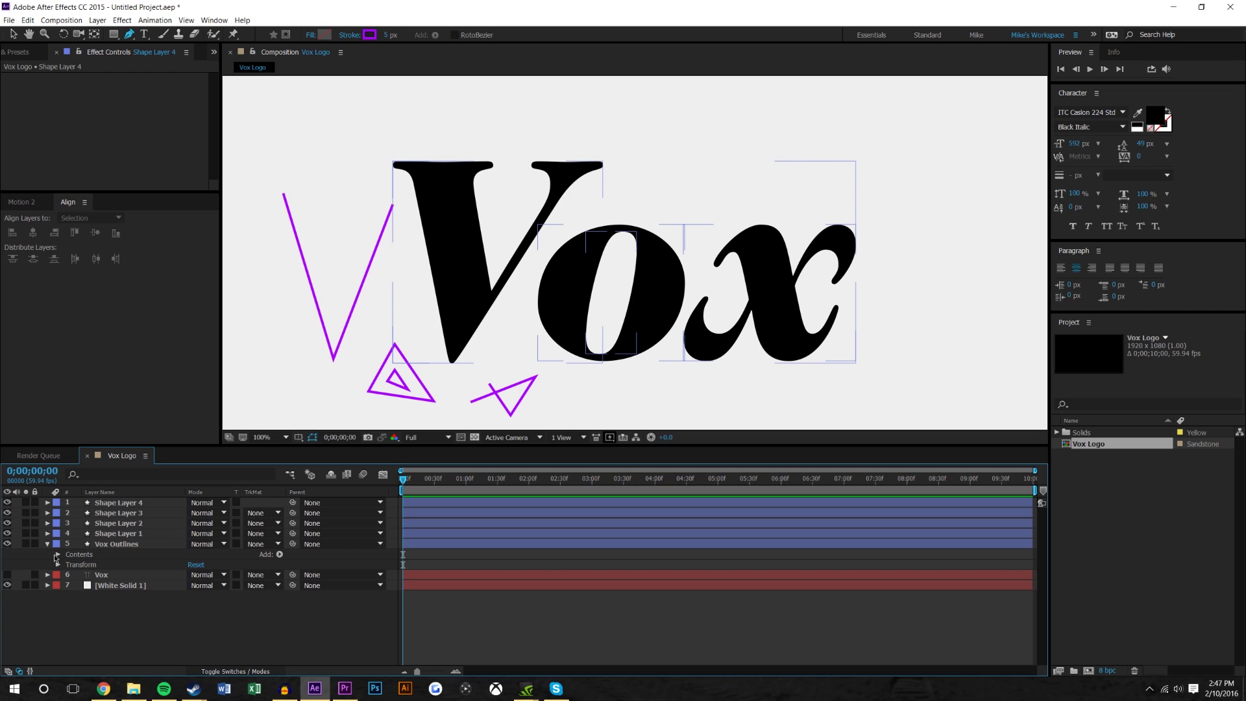
left_click(57, 554)
left_click(68, 564)
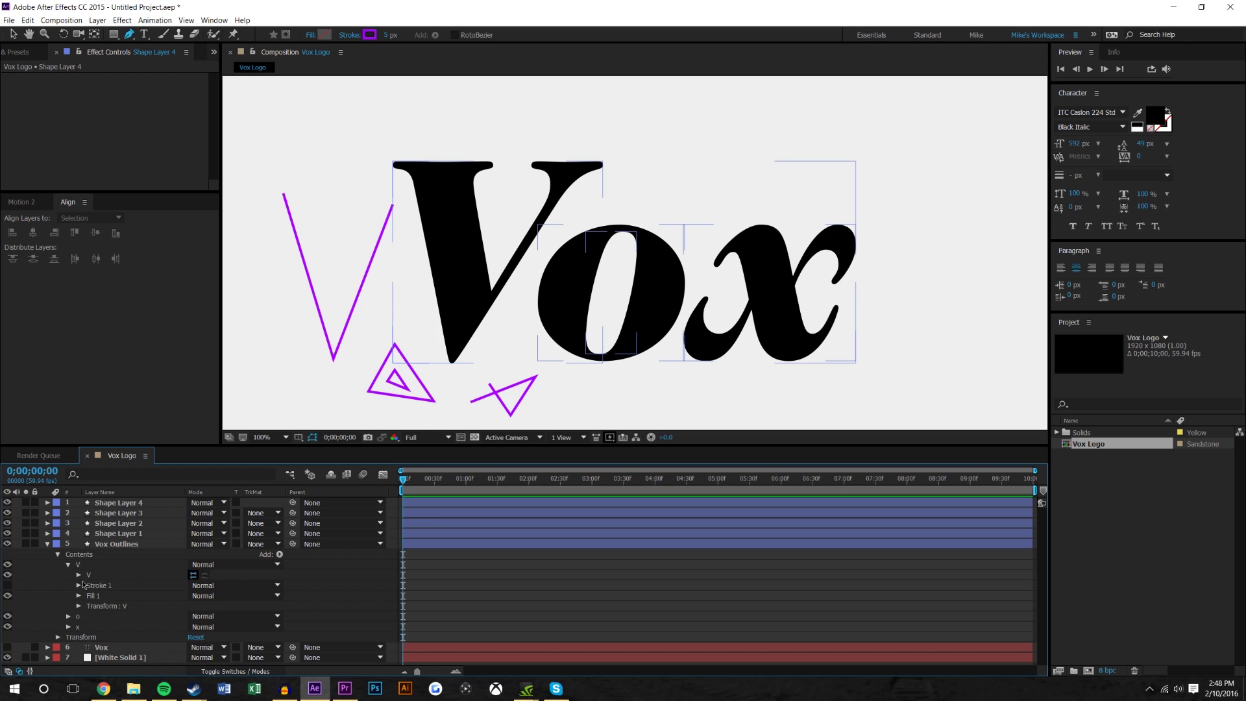
left_click(78, 575)
left_click(79, 585)
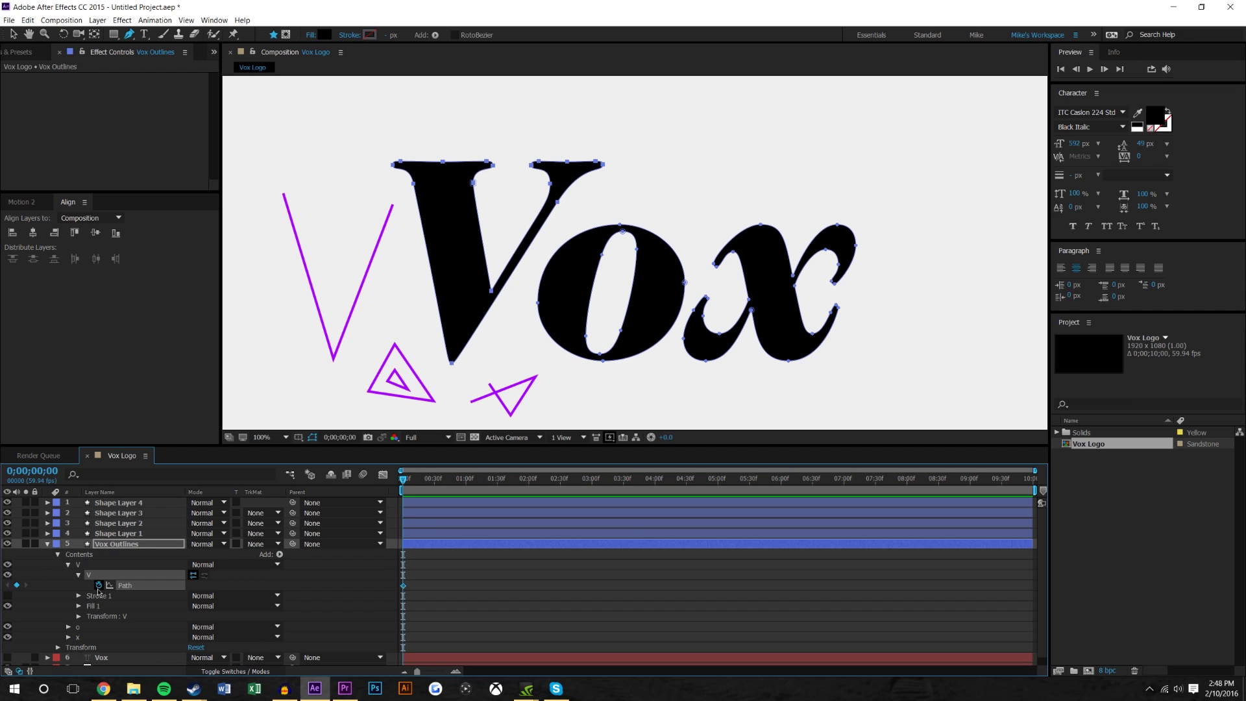
Step: Set path keyframes at 0;00;00;00 for both paths of the letter o in the Vox Outlines layer
left_click(68, 627)
left_click(78, 609)
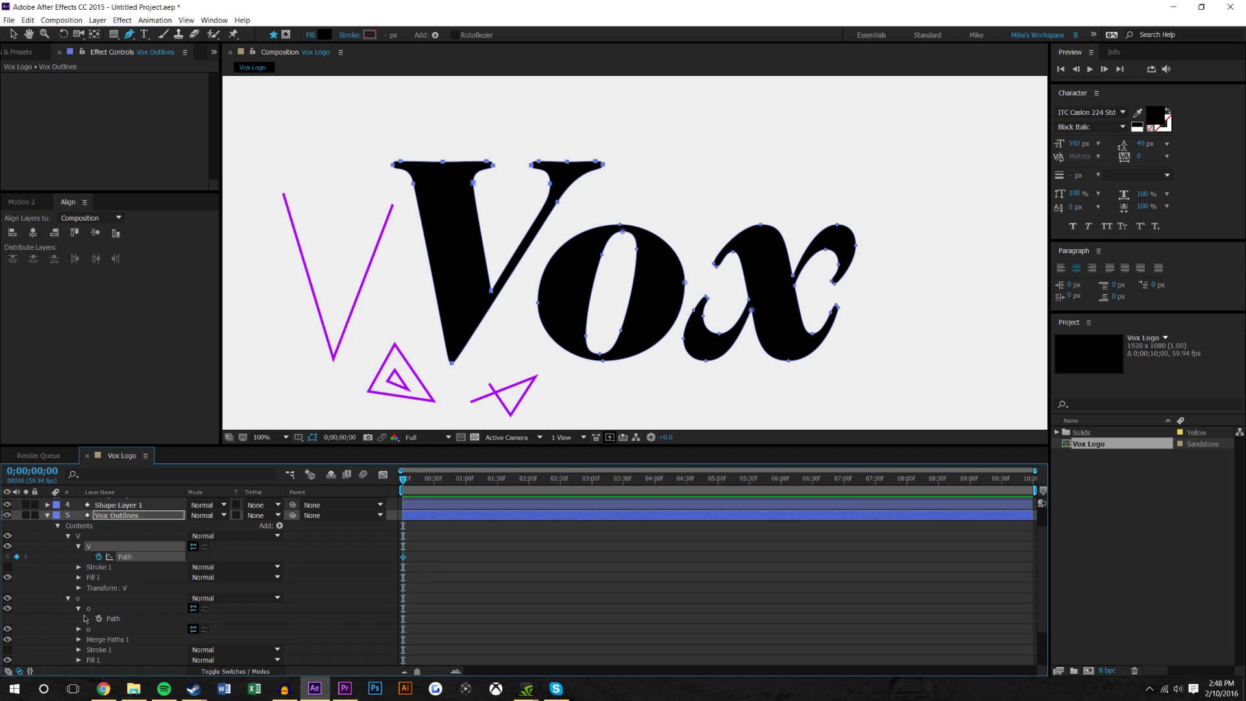
left_click(98, 619)
left_click(79, 629)
left_click(99, 639)
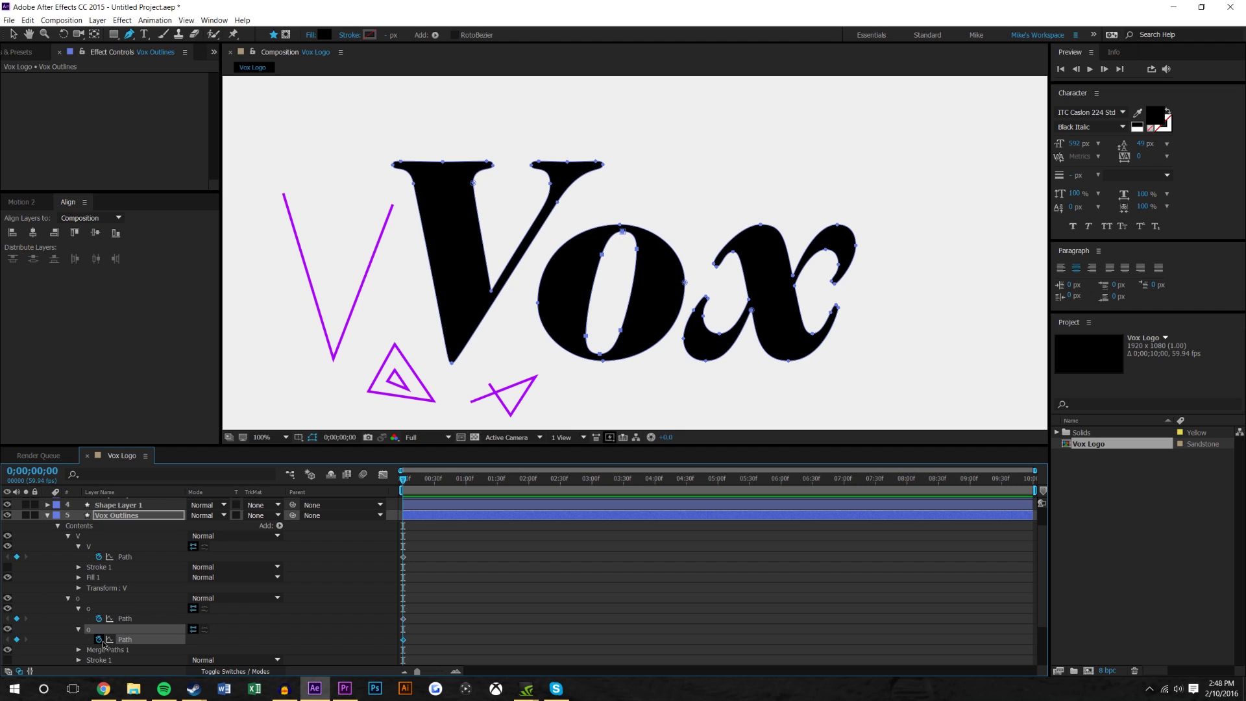
Step: Set a path keyframe for the letter x in Vox Outlines and show only that layer's keyframed properties
scroll(96, 642, "down", 2)
left_click(67, 629)
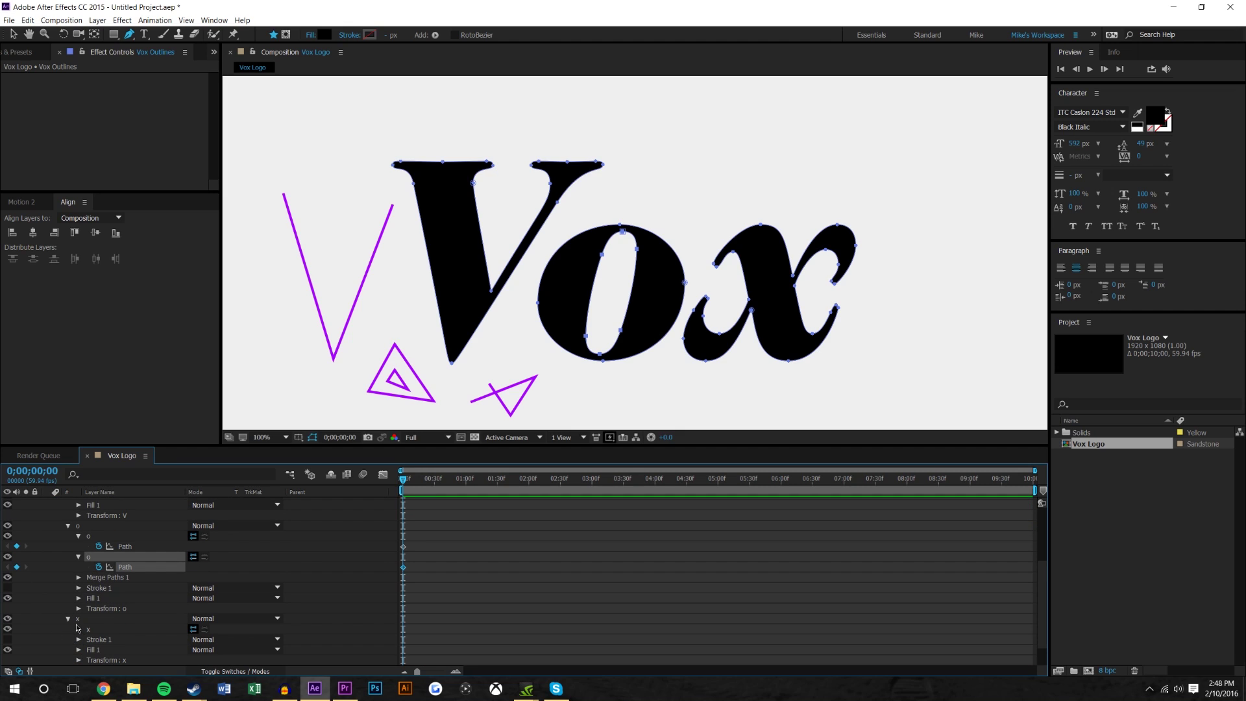
left_click(78, 629)
scroll(136, 612, "up", 1)
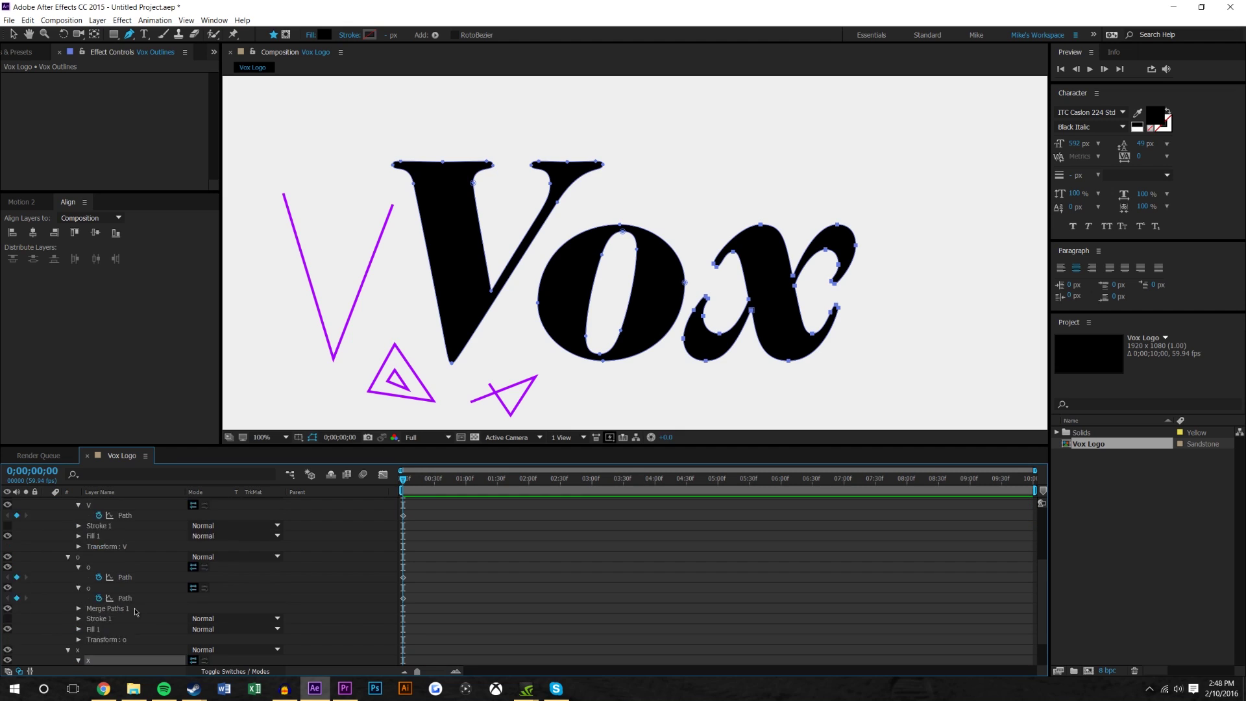
scroll(133, 607, "up", 2)
key("u")
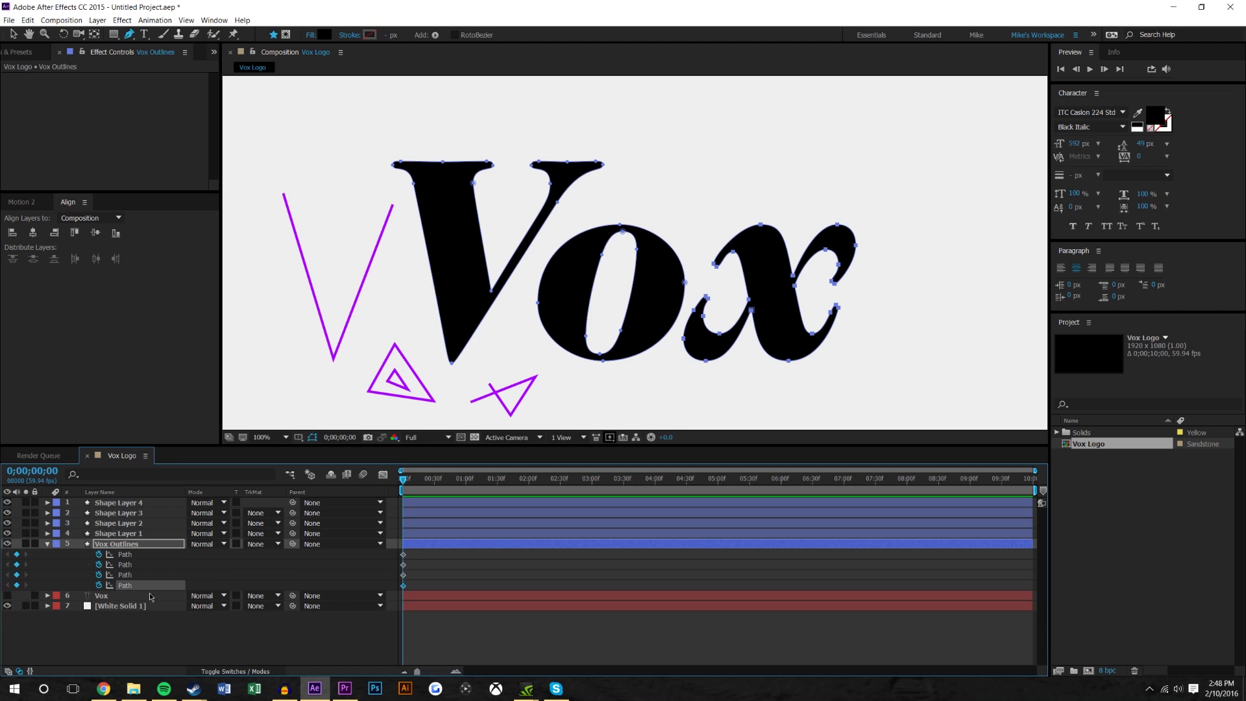
left_click(224, 649)
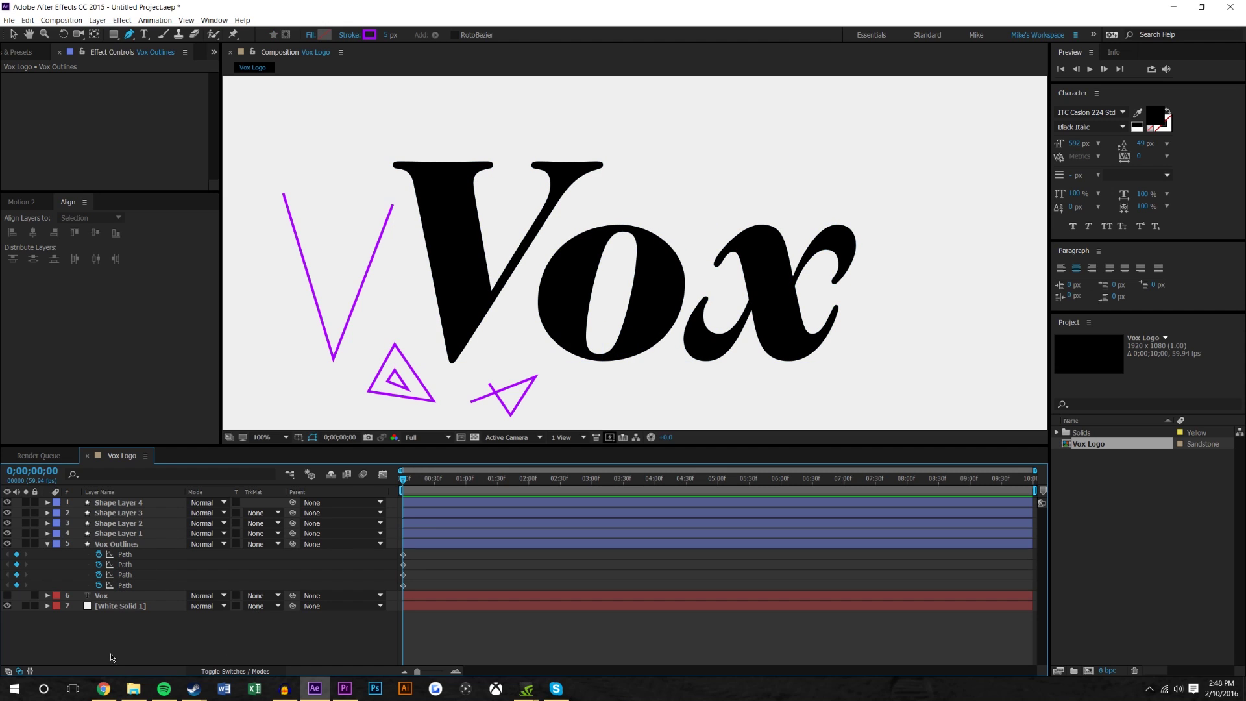
Step: Reorder the drawn shape layers from top to bottom as V-shaped path, large triangle, small triangle and zigzag
left_click(114, 533)
mouse_move(114, 533)
left_mouse_down()
mouse_move(117, 498)
mouse_move(118, 537)
mouse_move(119, 517)
mouse_move(122, 538)
mouse_move(122, 527)
left_mouse_up()
left_click(118, 534)
left_click(120, 514)
Step: Rename the V-shaped path's layer as V and the large triangle's layer as O
right_click(120, 504)
left_click(130, 496)
type("V")
key("Return")
right_click(124, 518)
left_click(153, 507)
type("O")
key("Return")
Step: Rename the small triangle's layer as o and the zigzag path's layer as X
right_click(130, 523)
left_click(183, 513)
type("o")
key("Return")
right_click(140, 534)
left_click(157, 523)
type("X")
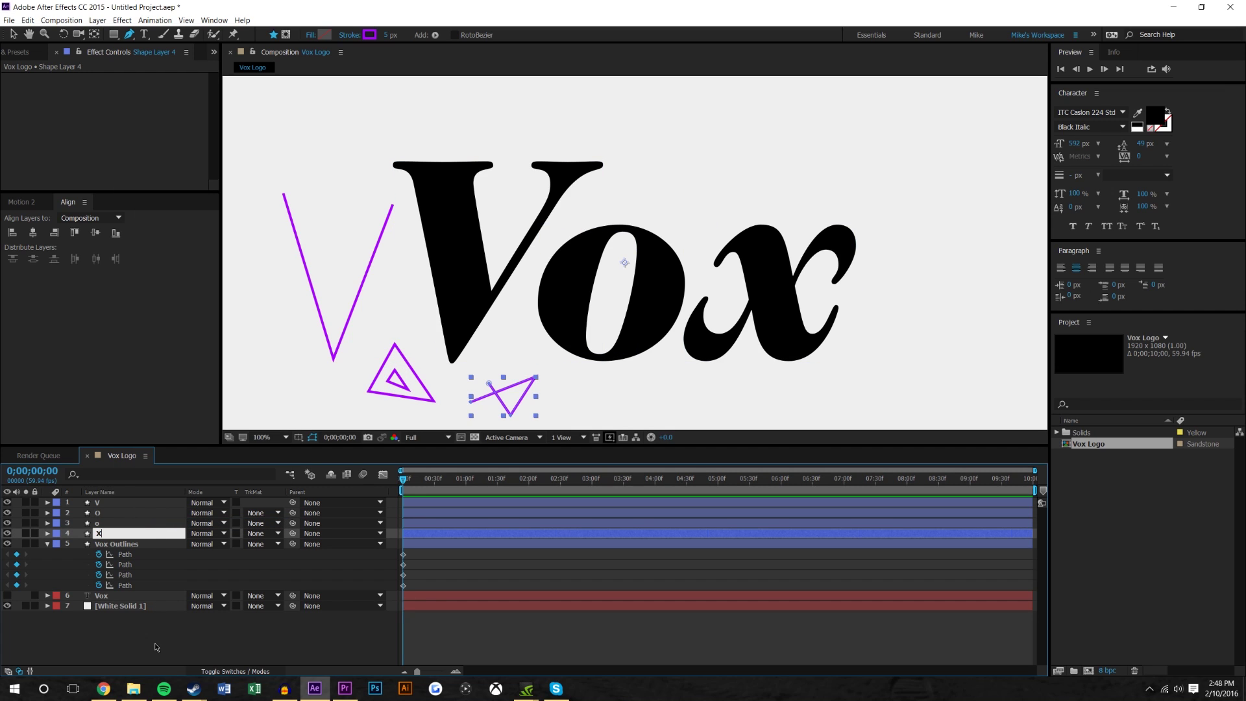
key("Return")
left_click(375, 566)
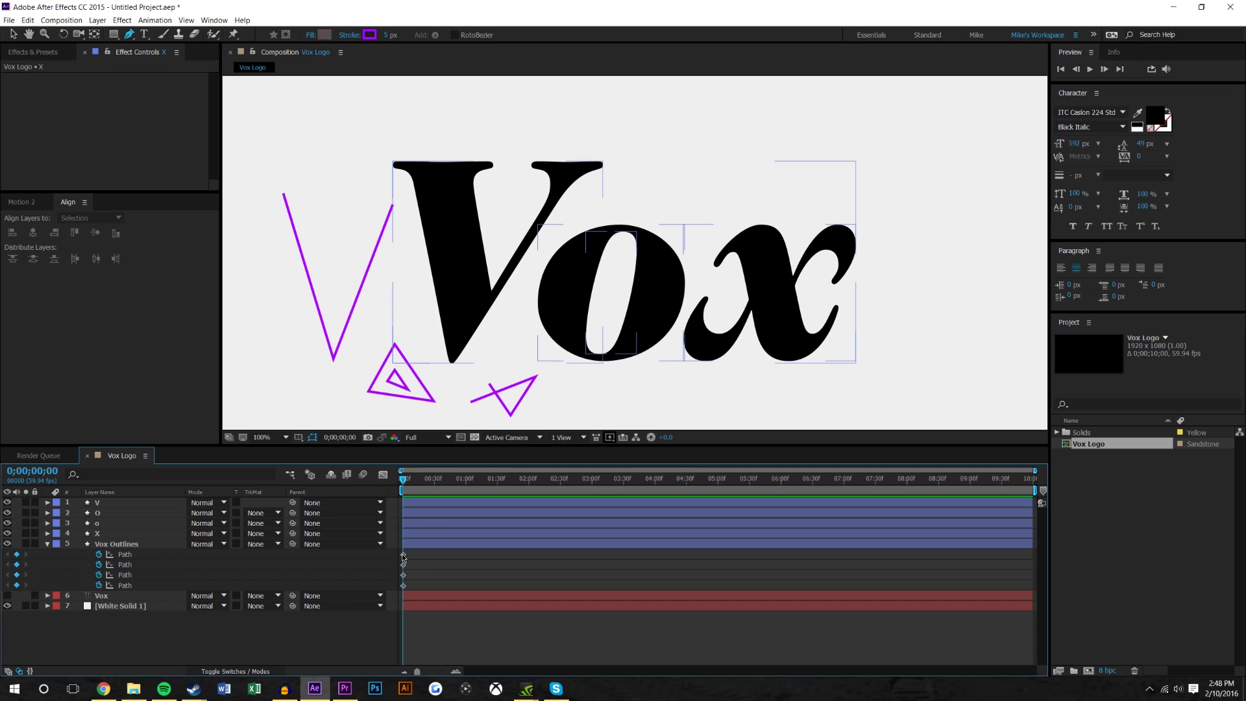
Step: Try to paste the V outline's path keyframe directly onto the V layer
left_click(403, 556)
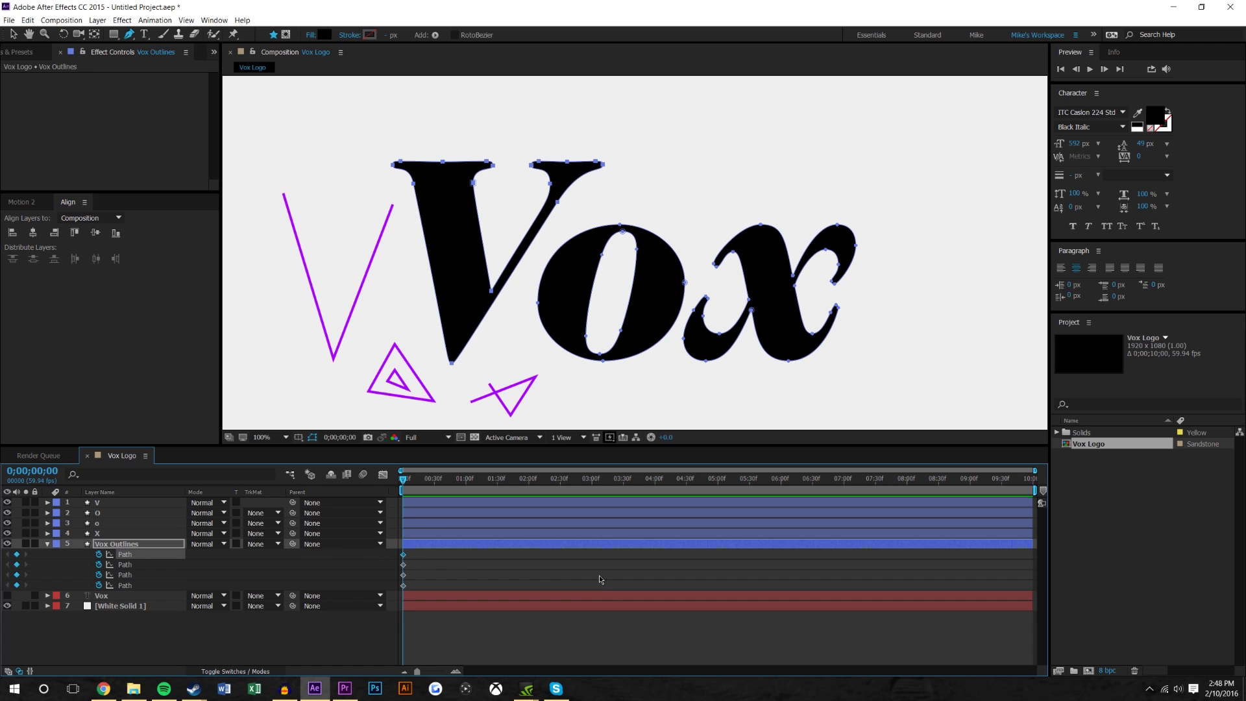
key("Return")
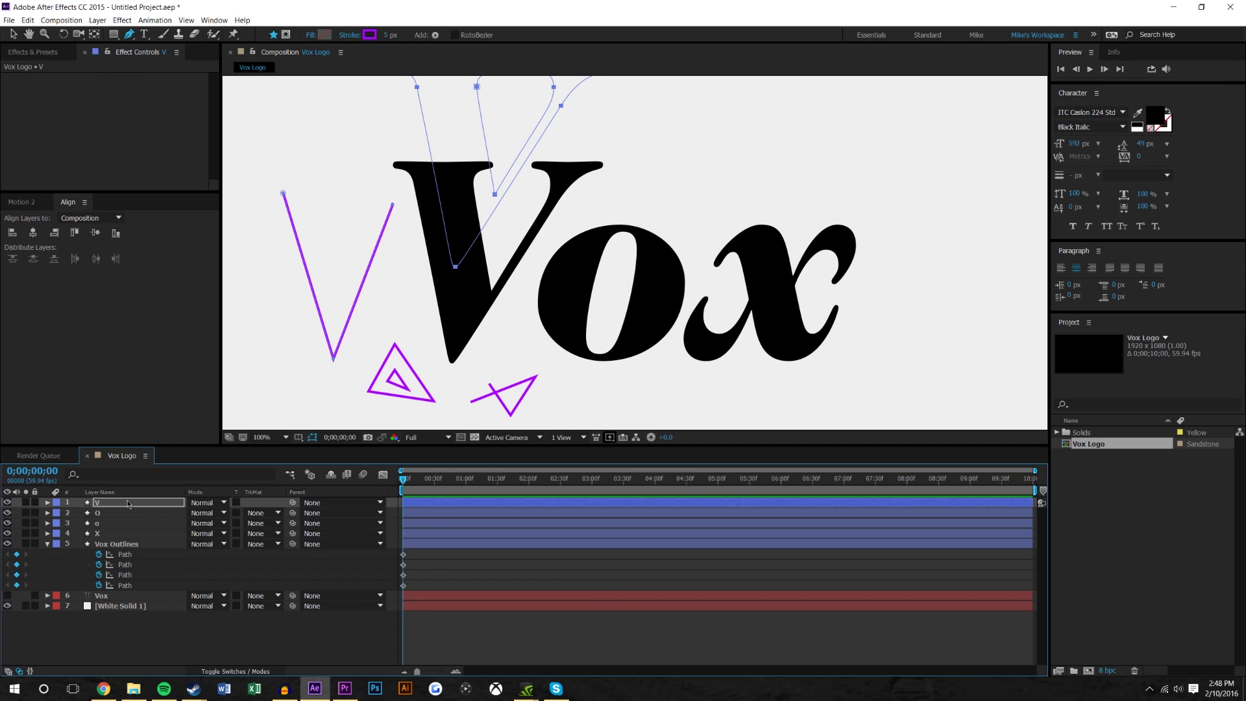
key("Return")
left_click(143, 642)
Step: Set a keyframe at 0;00;00;00 on Path 1 of the V layer's shape
left_click(48, 503)
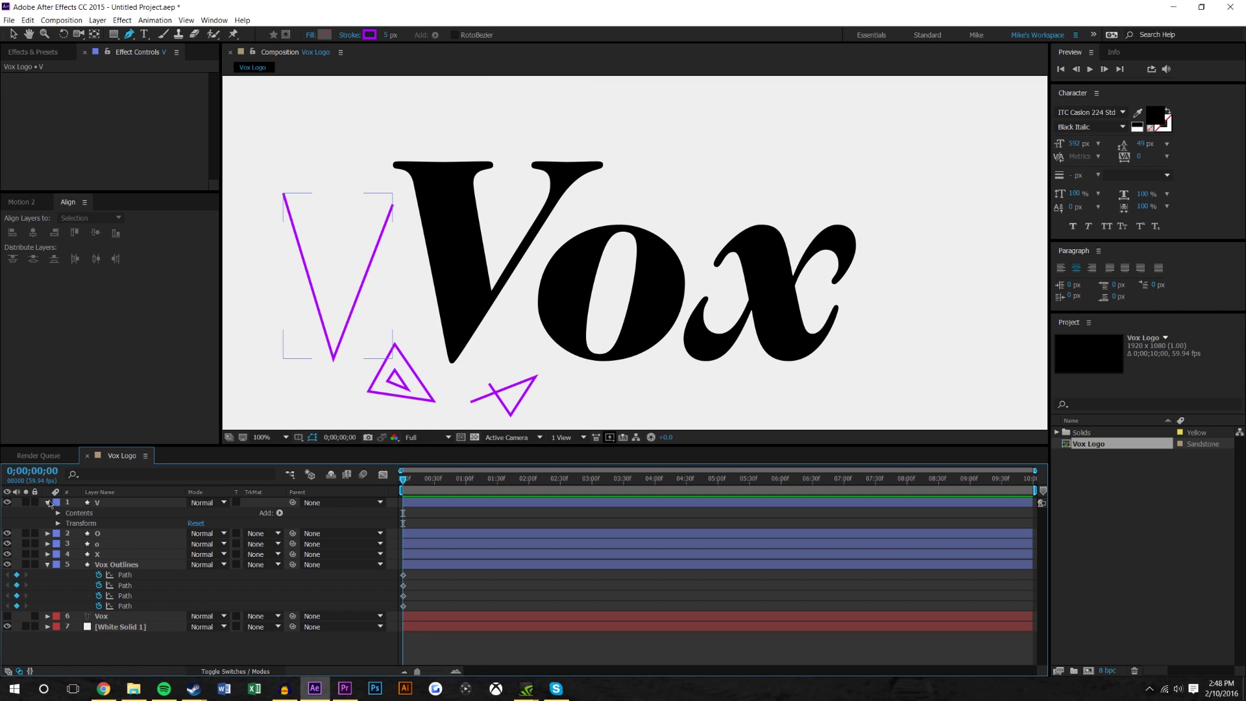
left_click(58, 514)
left_click(69, 524)
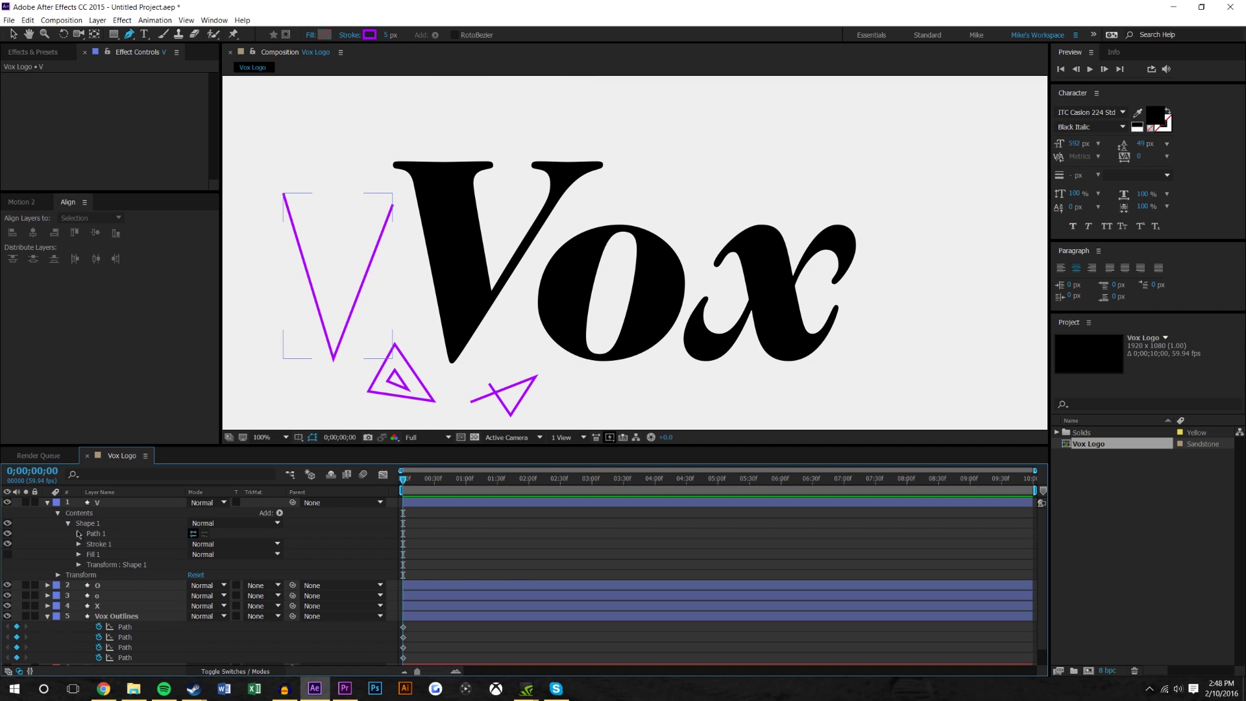
left_click(78, 535)
left_click(96, 540)
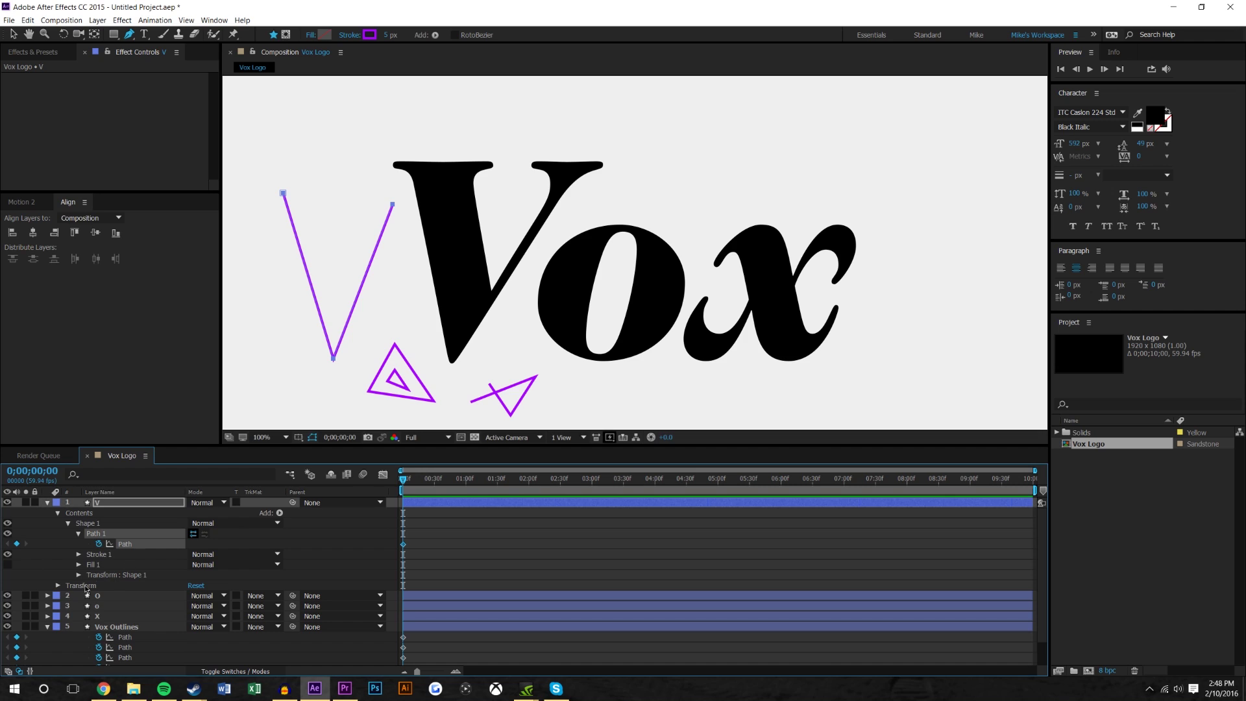
Step: Set a keyframe at 0;00;00;00 on Path 1 of the uppercase O layer's shape
left_click(48, 596)
left_click(58, 605)
left_click(68, 617)
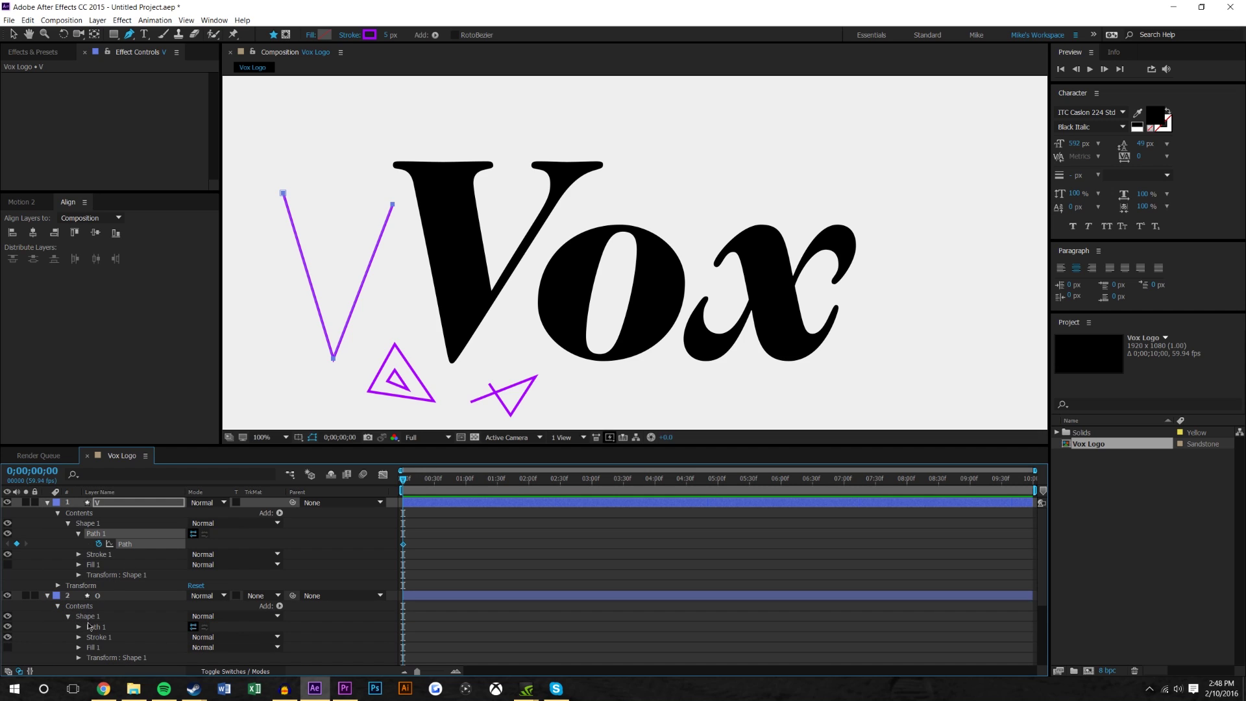
left_click(79, 628)
left_click(99, 638)
Step: Set a keyframe at 0;00;00;00 on Path 1 of the lowercase o layer's shape
scroll(167, 601, "down", 3)
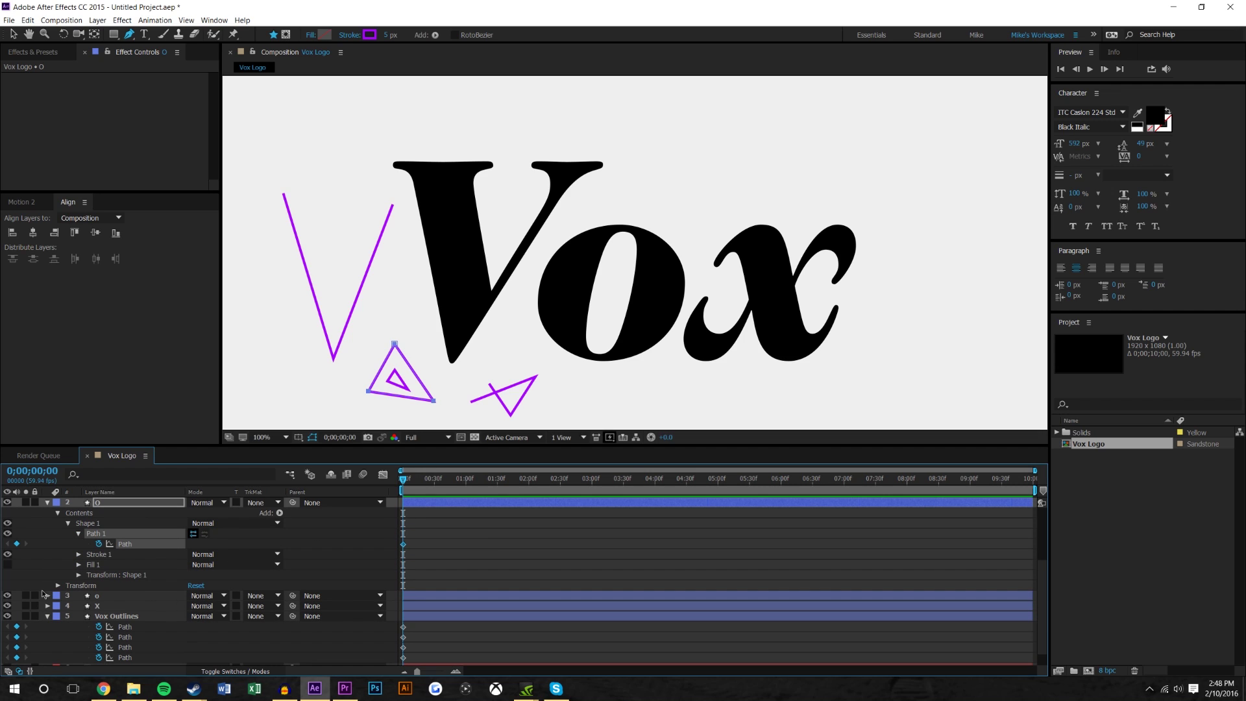
left_click(48, 596)
left_click(58, 606)
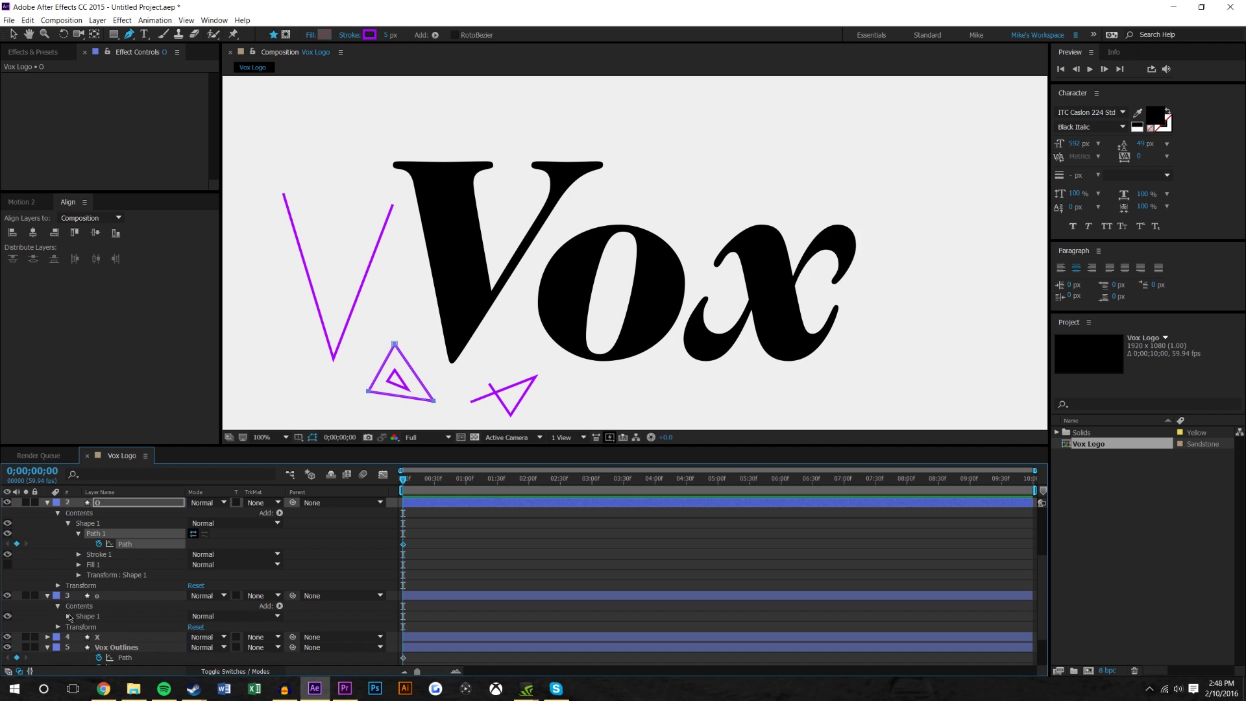
left_click(68, 617)
left_click(78, 628)
left_click(123, 637)
Step: Set a keyframe at 0;00;00;00 on Path 1 of the X layer's shape
scroll(65, 617, "down", 3)
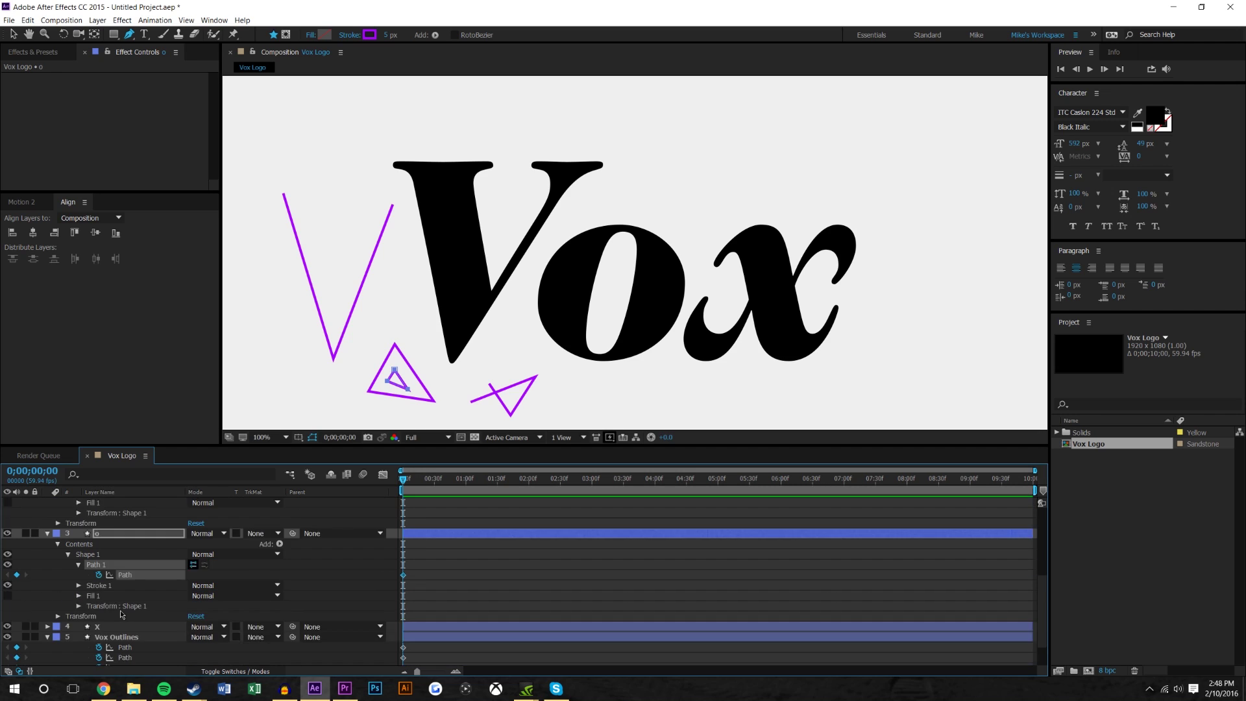
left_click(47, 588)
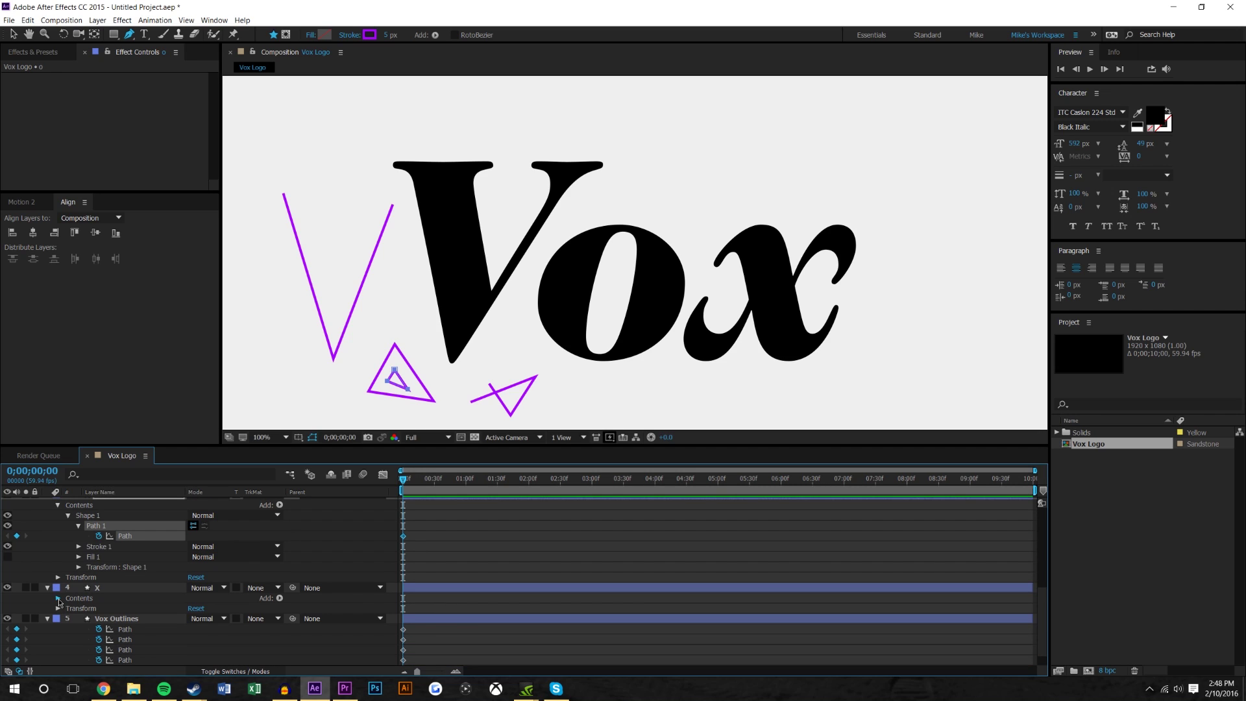
left_click(59, 599)
left_click(67, 610)
left_click(78, 618)
left_click(123, 629)
Step: Show only the keyframed path properties of the V, O, o and X layers
scroll(137, 607, "up", 3)
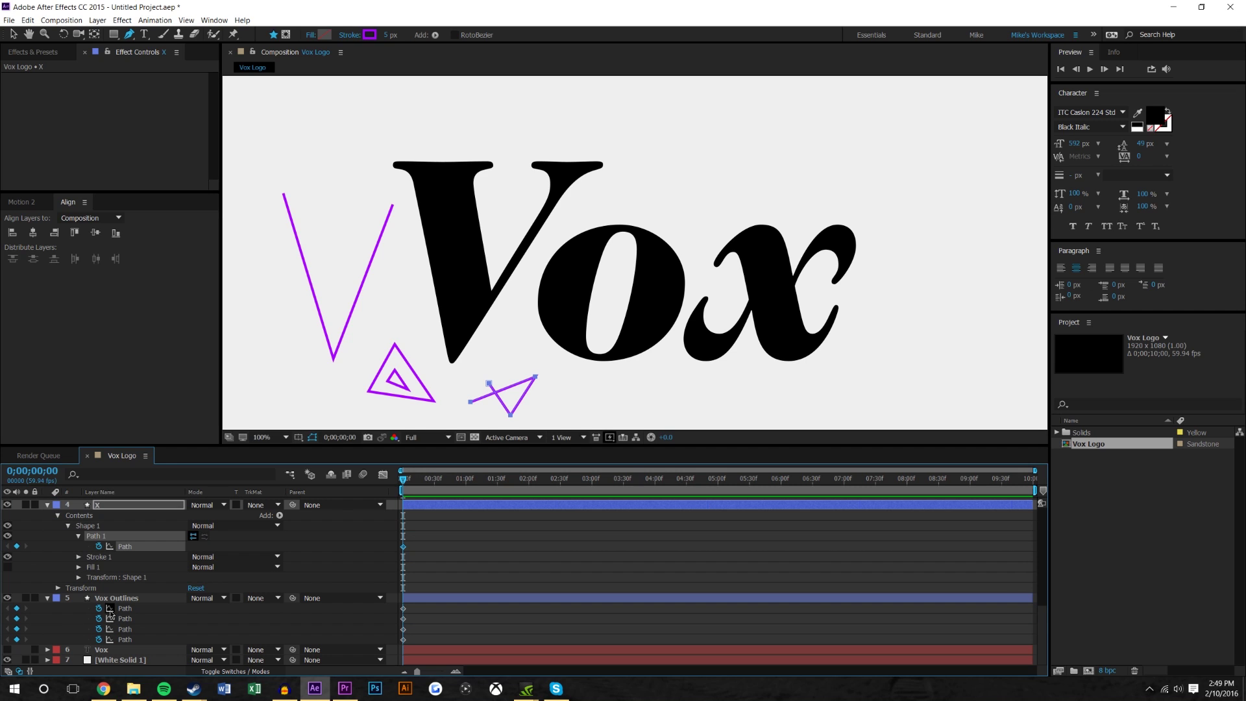
scroll(110, 604, "up", 6)
left_click(114, 504, "shift")
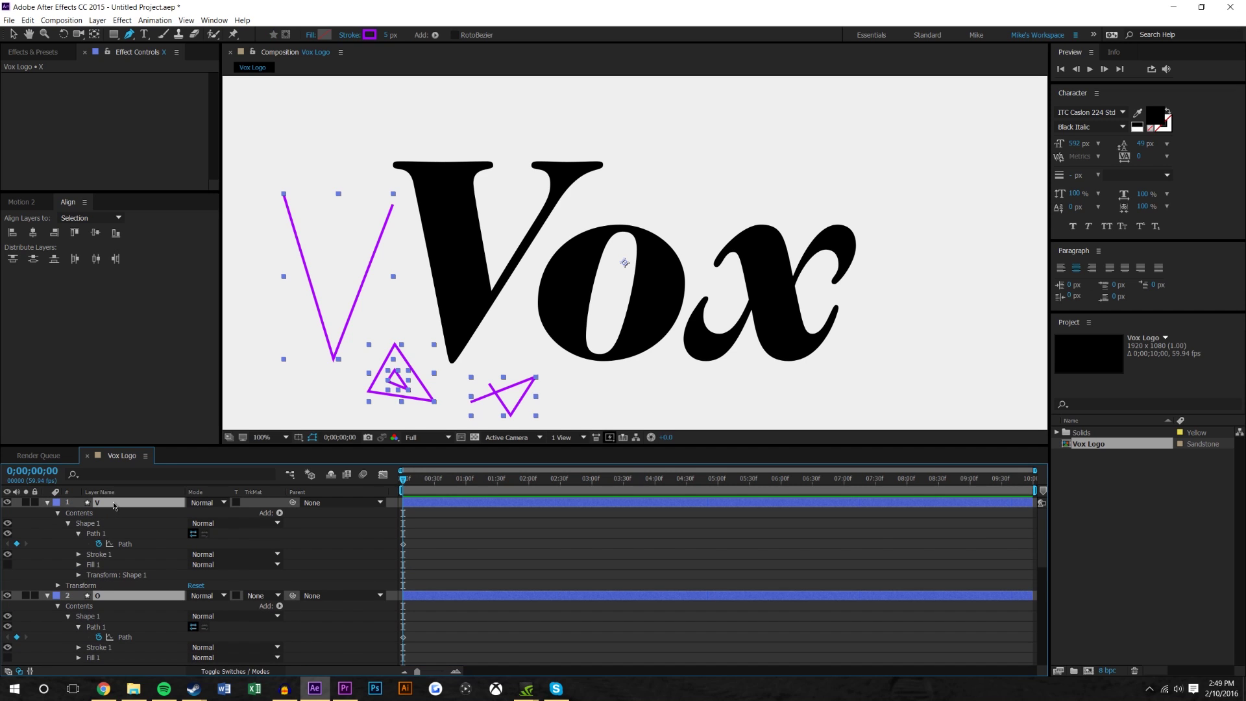
key("u")
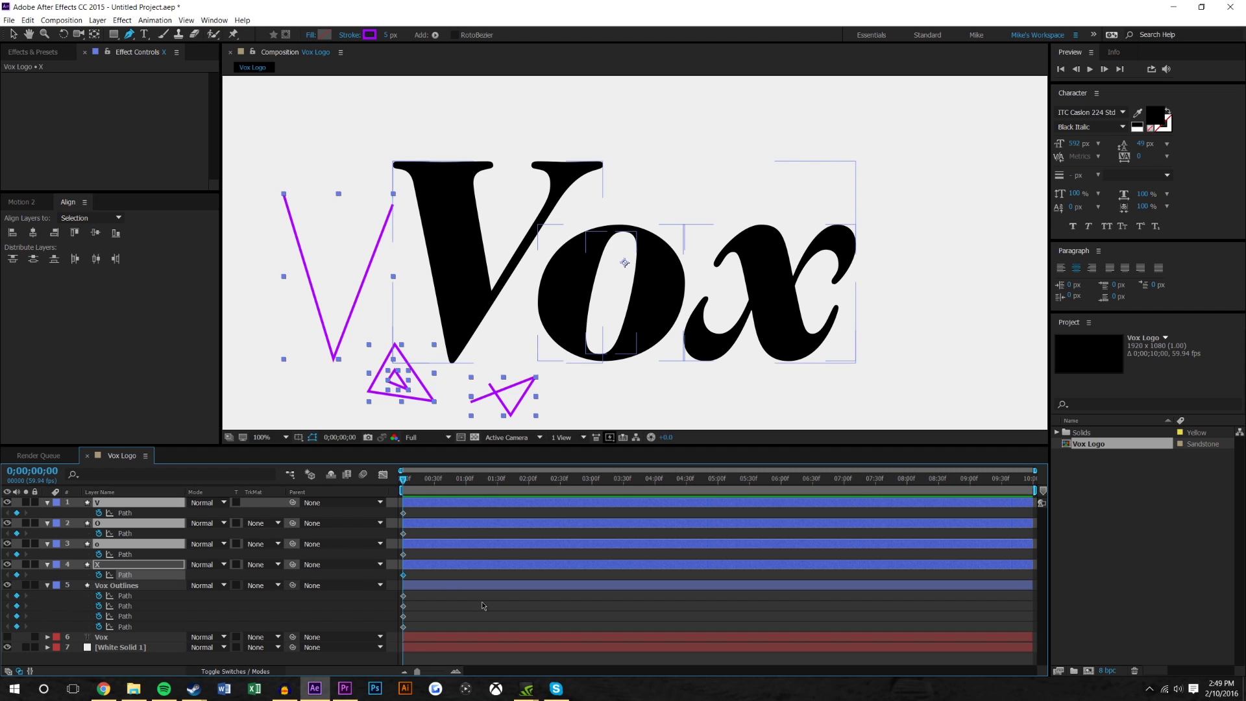
left_click(484, 606)
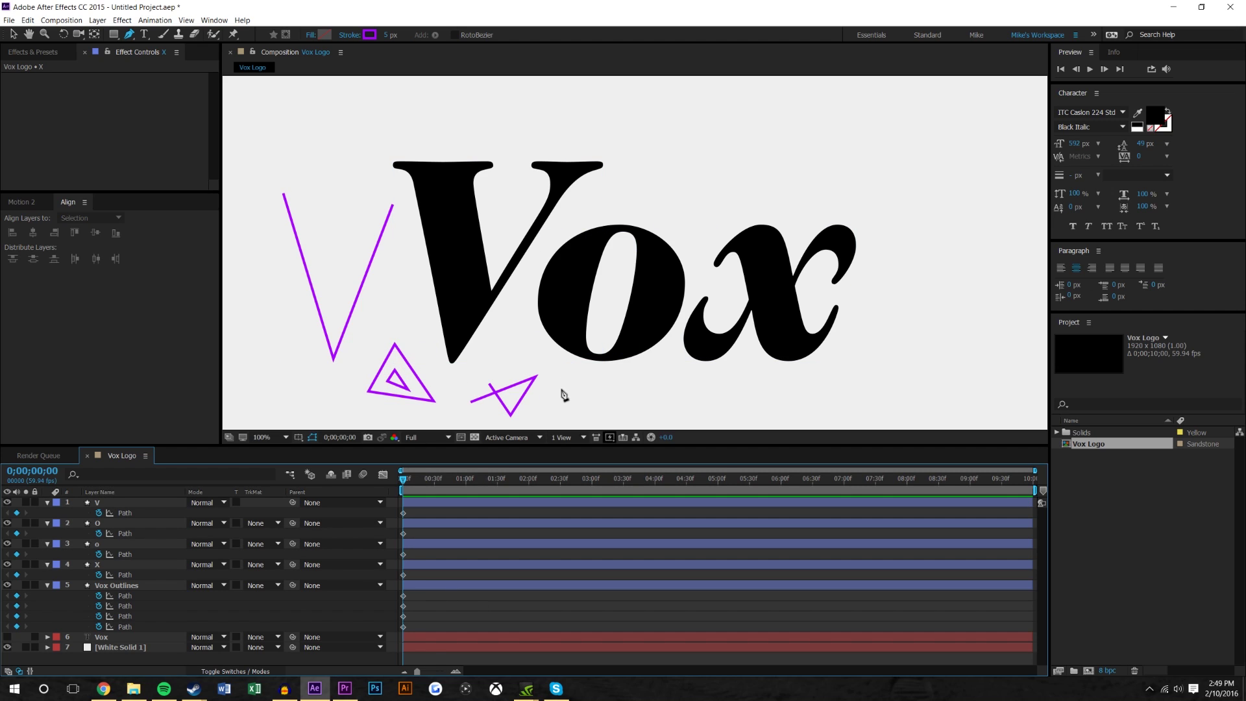
Step: Copy the V path keyframe from Vox Outlines onto the V layer's path keyframe
key("ctrl+a")
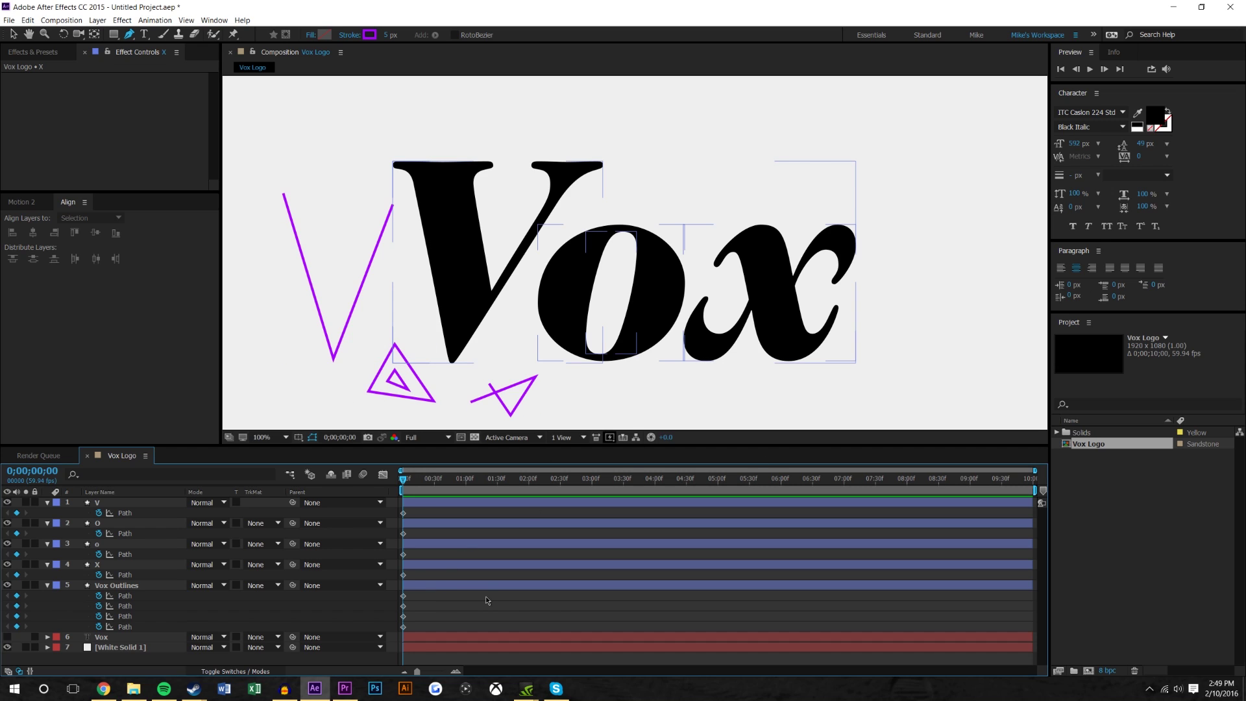
left_click(403, 597)
left_click(403, 513)
key("ctrl+v")
Step: Copy the outer o path keyframe from Vox Outlines onto the O layer's path keyframe
left_click(403, 606)
left_click(403, 534)
key("ctrl+v")
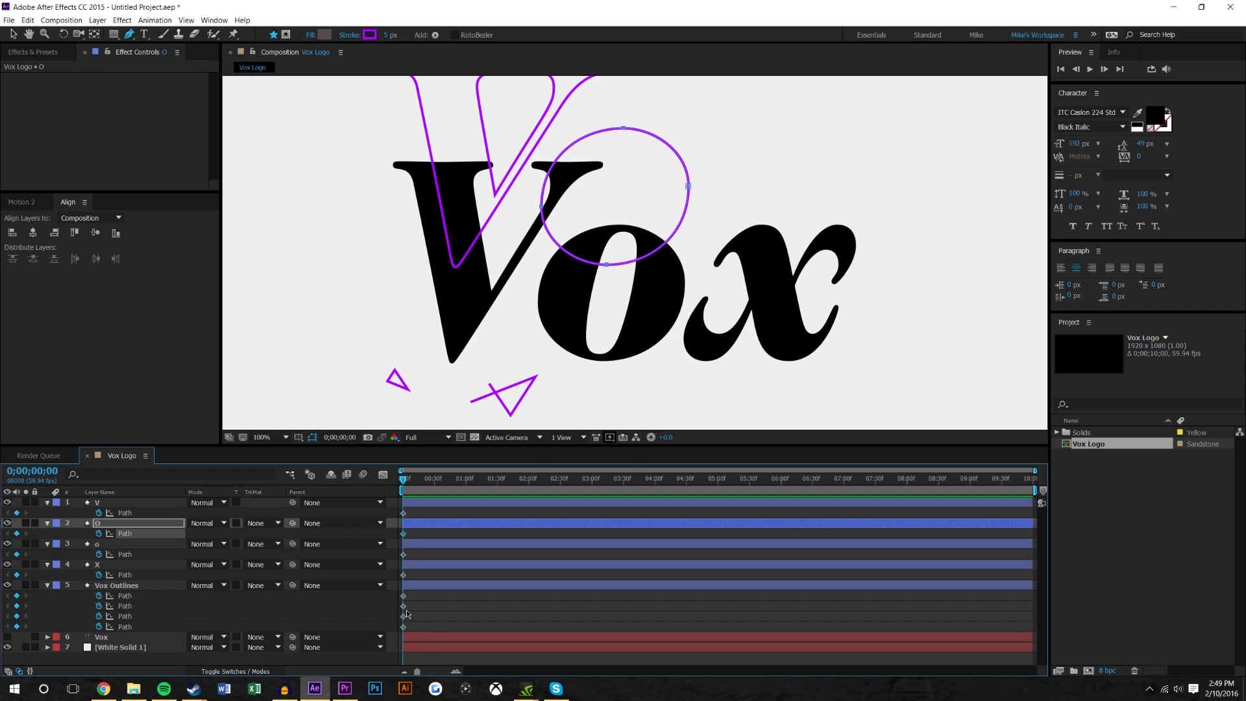
Step: Copy the inner o path keyframe from Vox Outlines onto the lowercase o layer's path keyframe
left_click(403, 614)
left_click(403, 555)
key("ctrl+v")
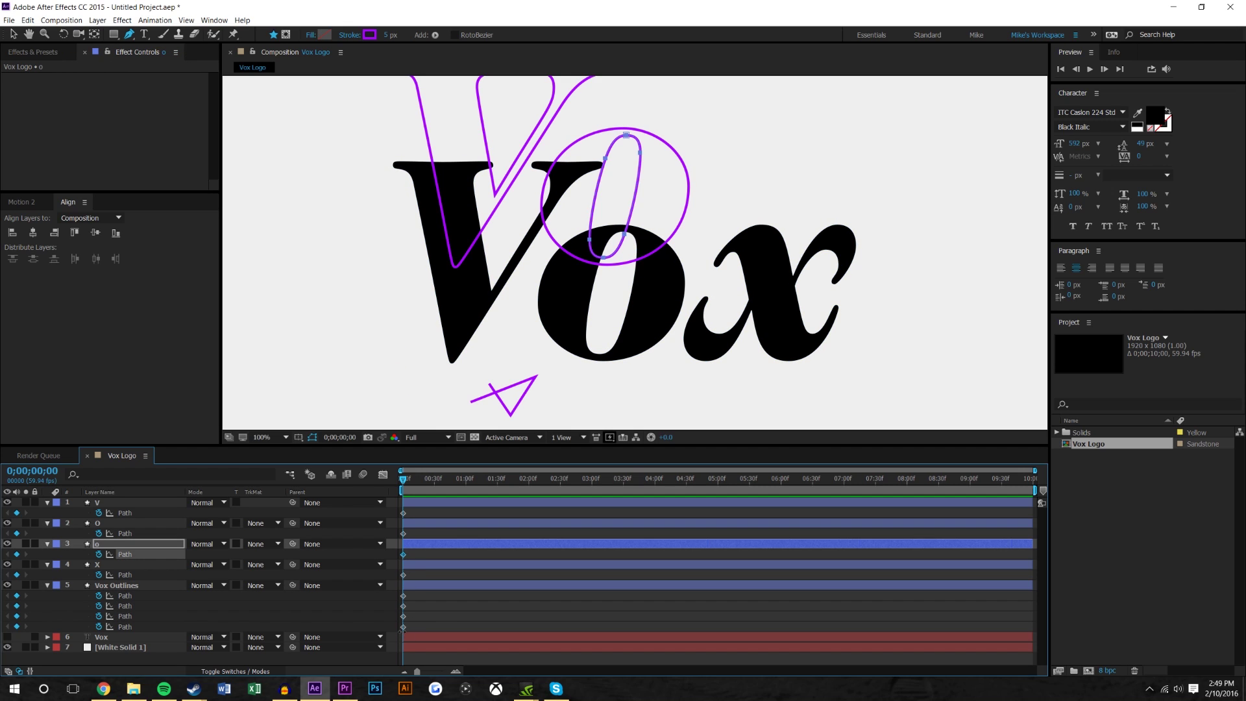
Step: Copy the x path keyframe from Vox Outlines onto the X layer's path keyframe
left_click(405, 634)
left_click(404, 625)
left_click(404, 575)
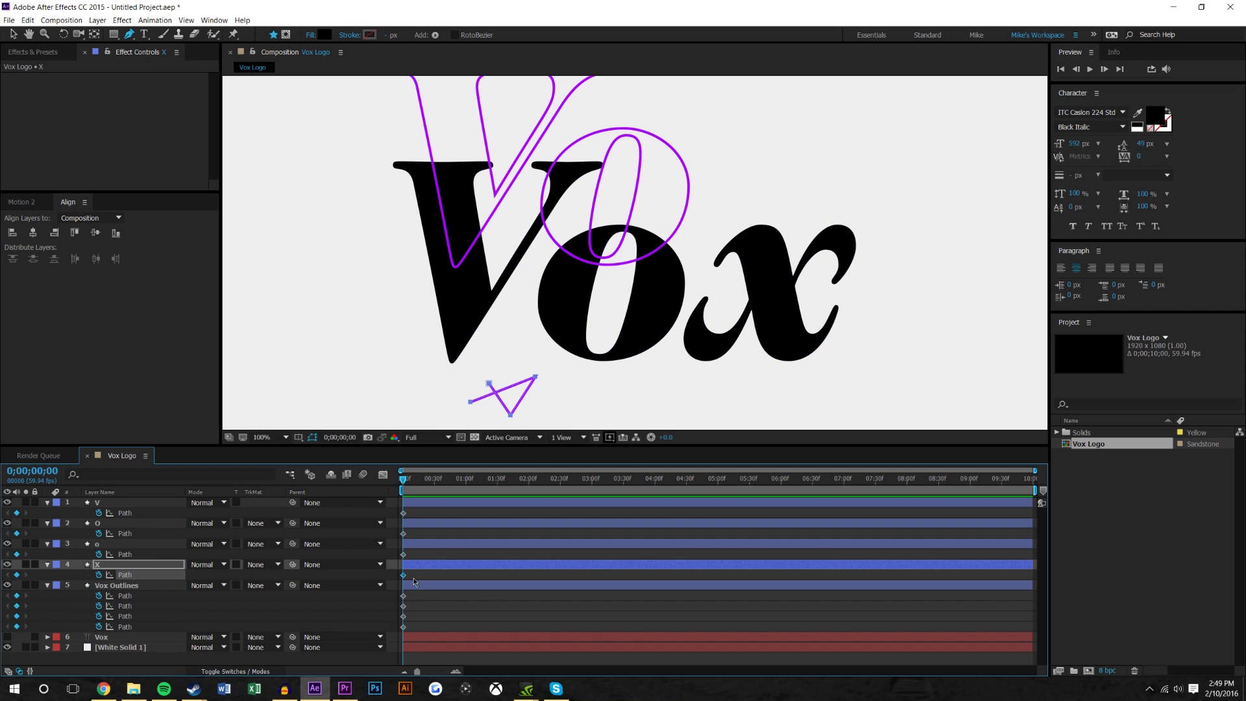
key("ctrl+v")
left_click(468, 606)
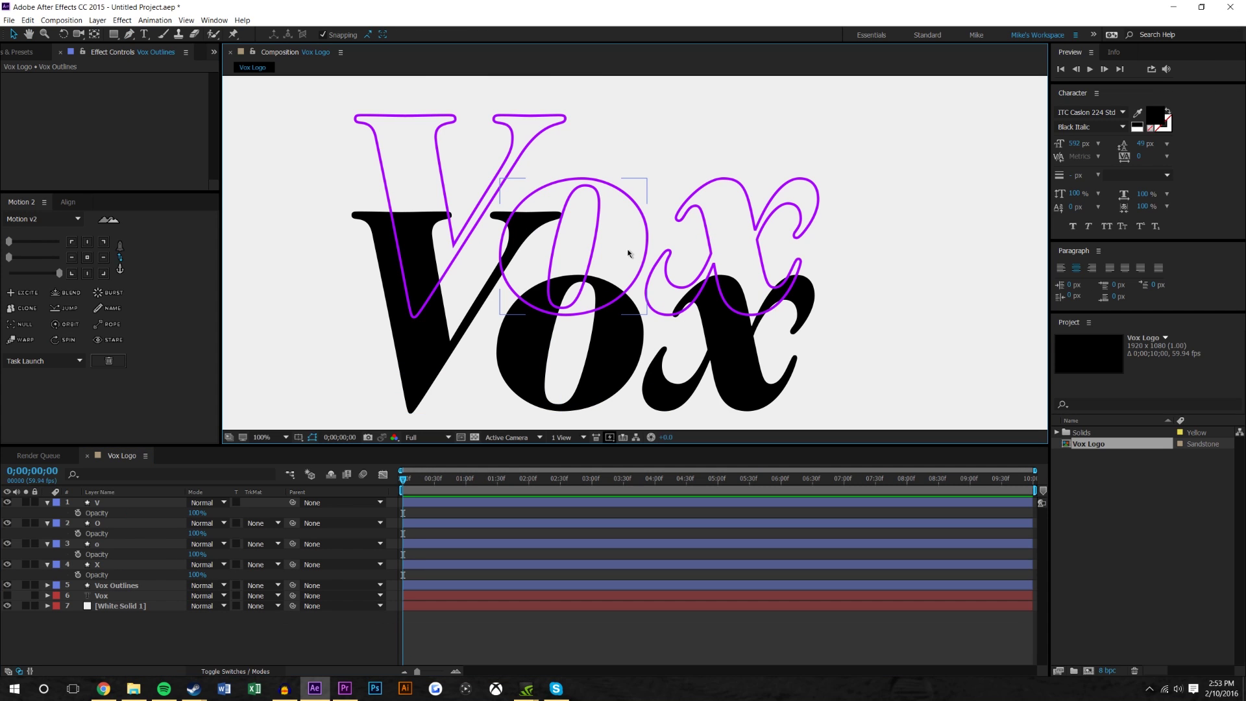
Step: Centre the anchor points of the V, O, o and X layers on their letter shapes using Motion 2
scroll(900, 249, "down", 2)
scroll(766, 222, "up", 2)
left_click_drag(784, 208, 814, 210)
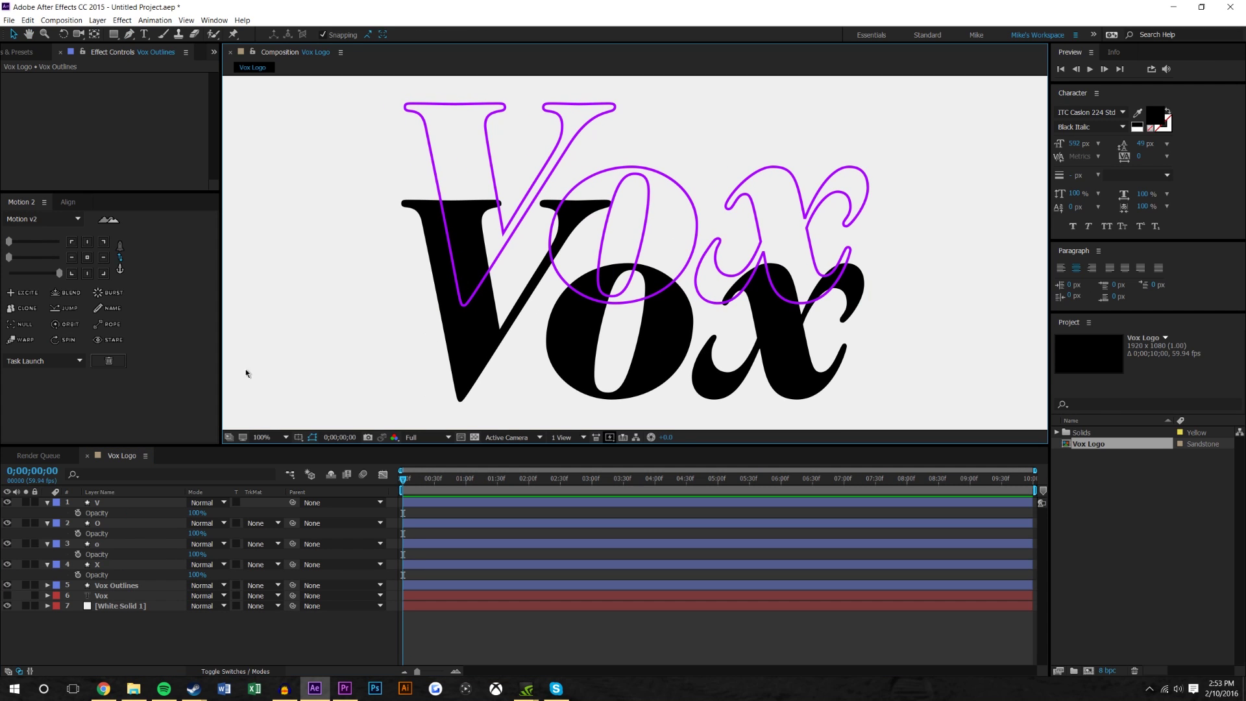
left_click(129, 497)
left_click(133, 566, "shift")
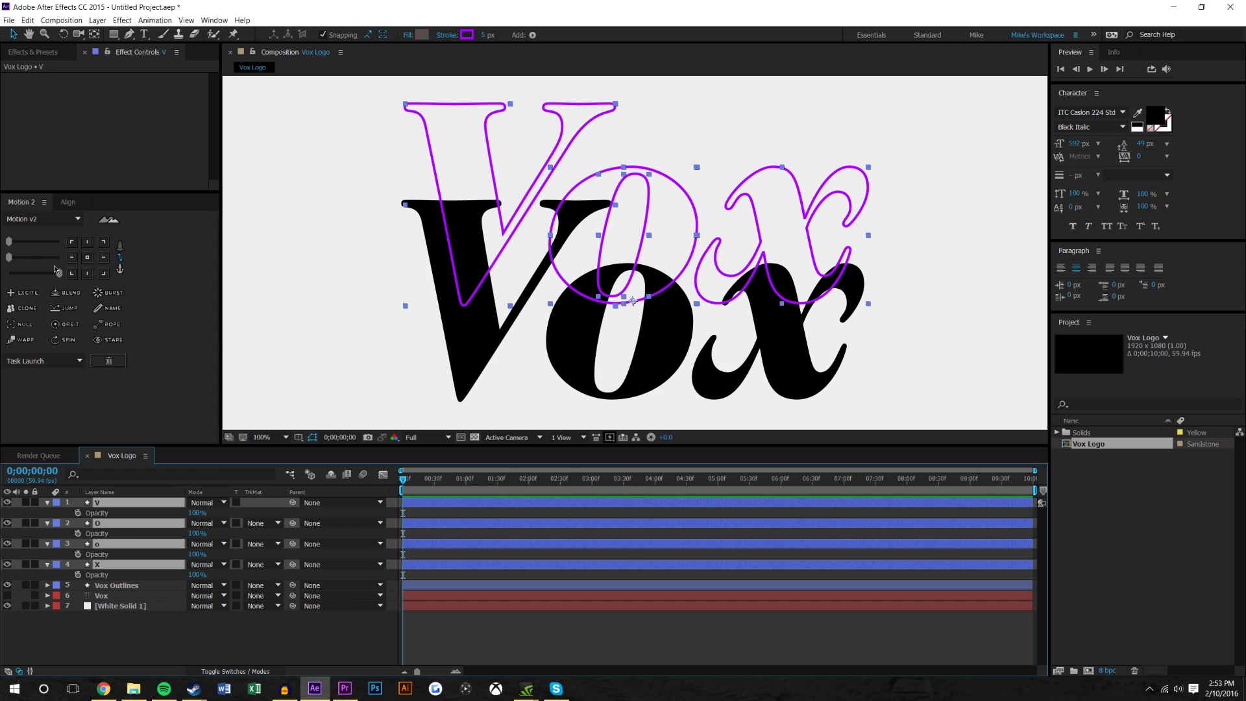
left_click(87, 257)
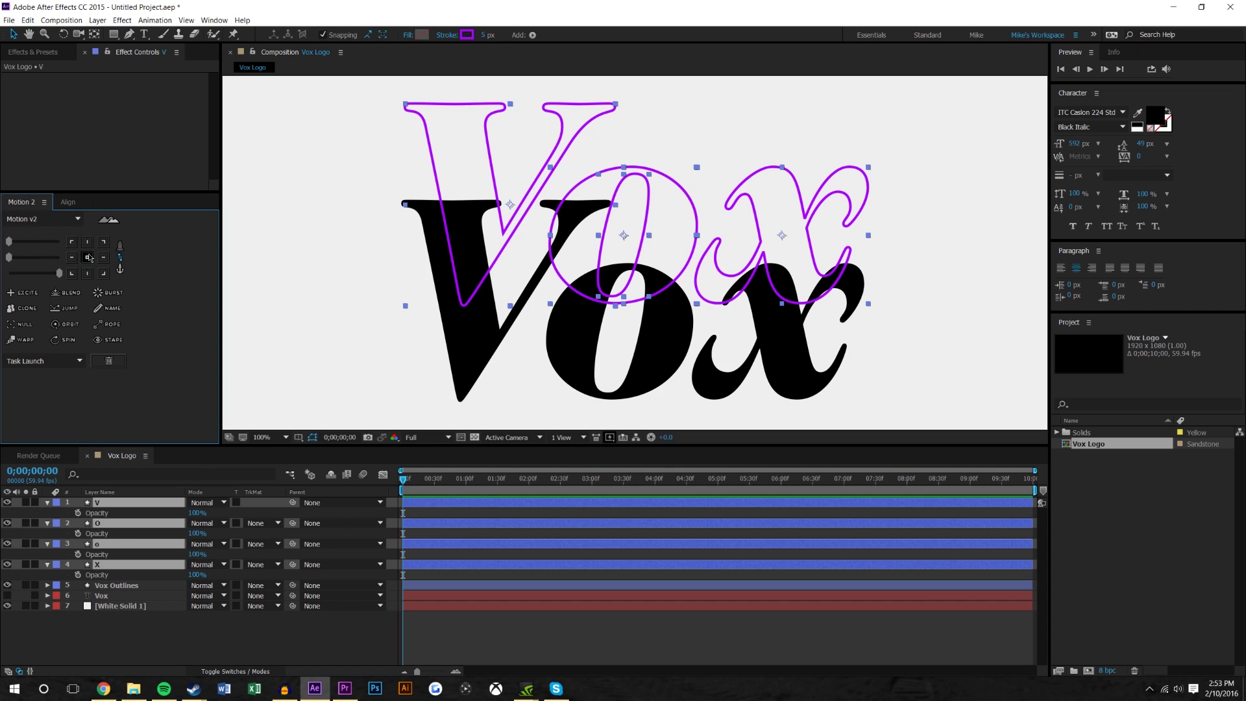
Step: Move the four purple letter layers down to line up with the black lettering, and delete the Vox Outlines layer
left_click_drag(621, 235, 618, 333)
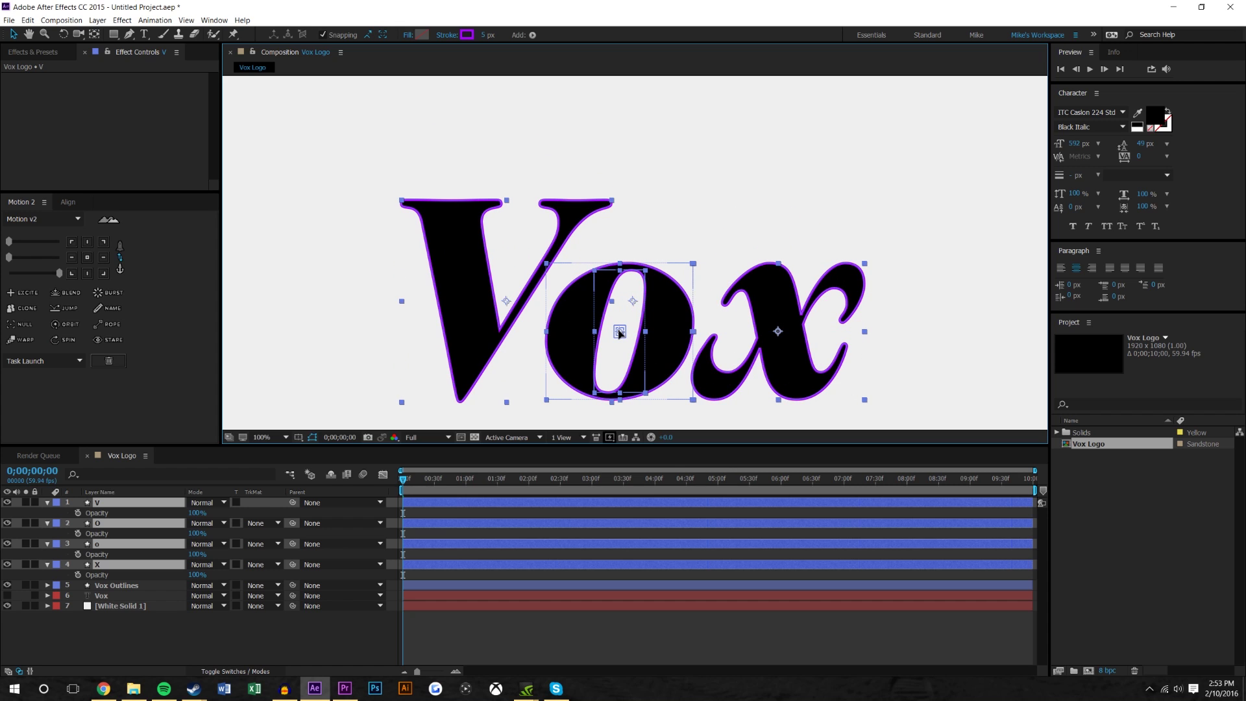
left_click(180, 650)
left_click(134, 585)
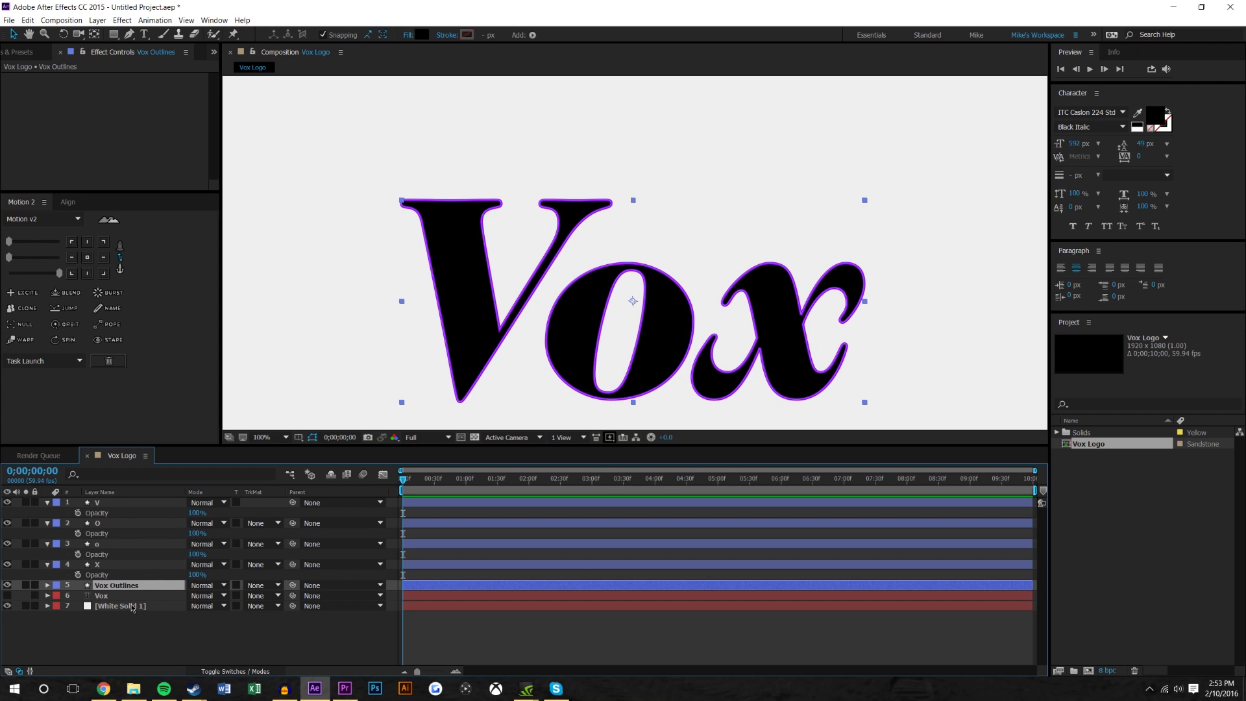
key("Delete")
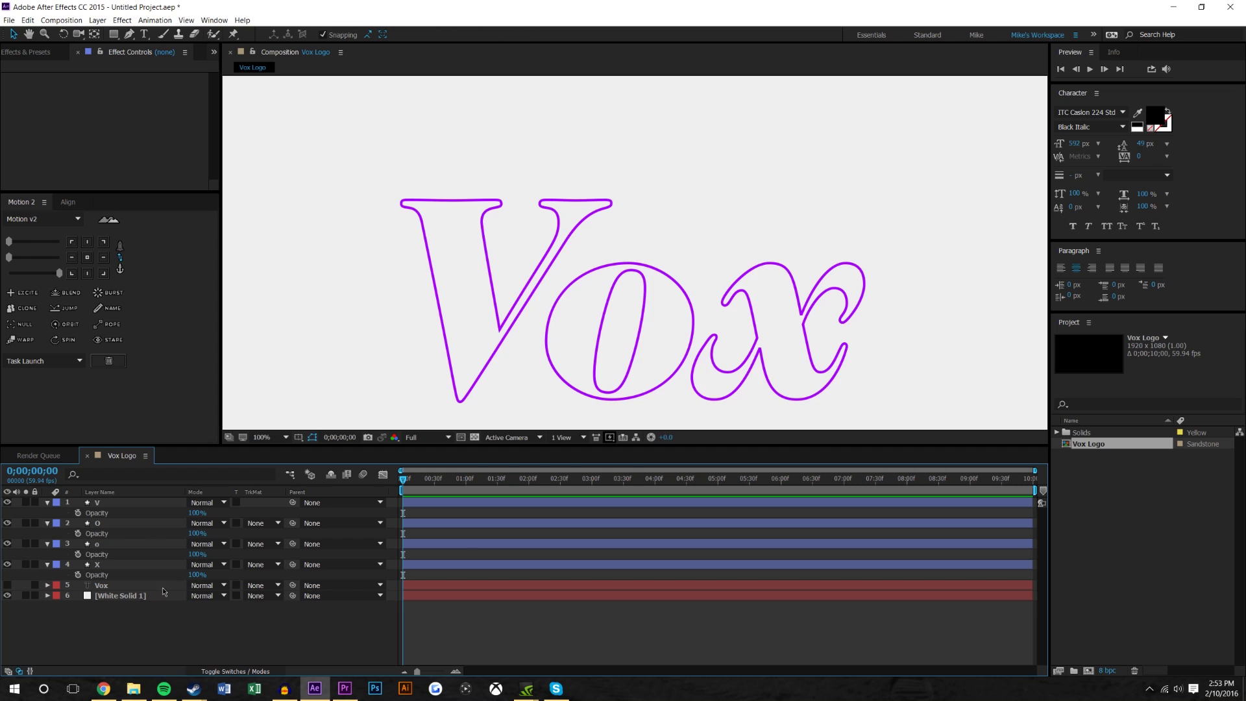
Step: Toggle the visibility of the original Vox text layer to compare it with the purple outlines
left_click(8, 585)
left_click(8, 586)
left_click(8, 586)
left_click(8, 586)
left_click(8, 585)
left_click(8, 586)
Step: Remove the Path keyframes from the V, O, o and X layers
left_click(108, 504)
left_click(108, 504)
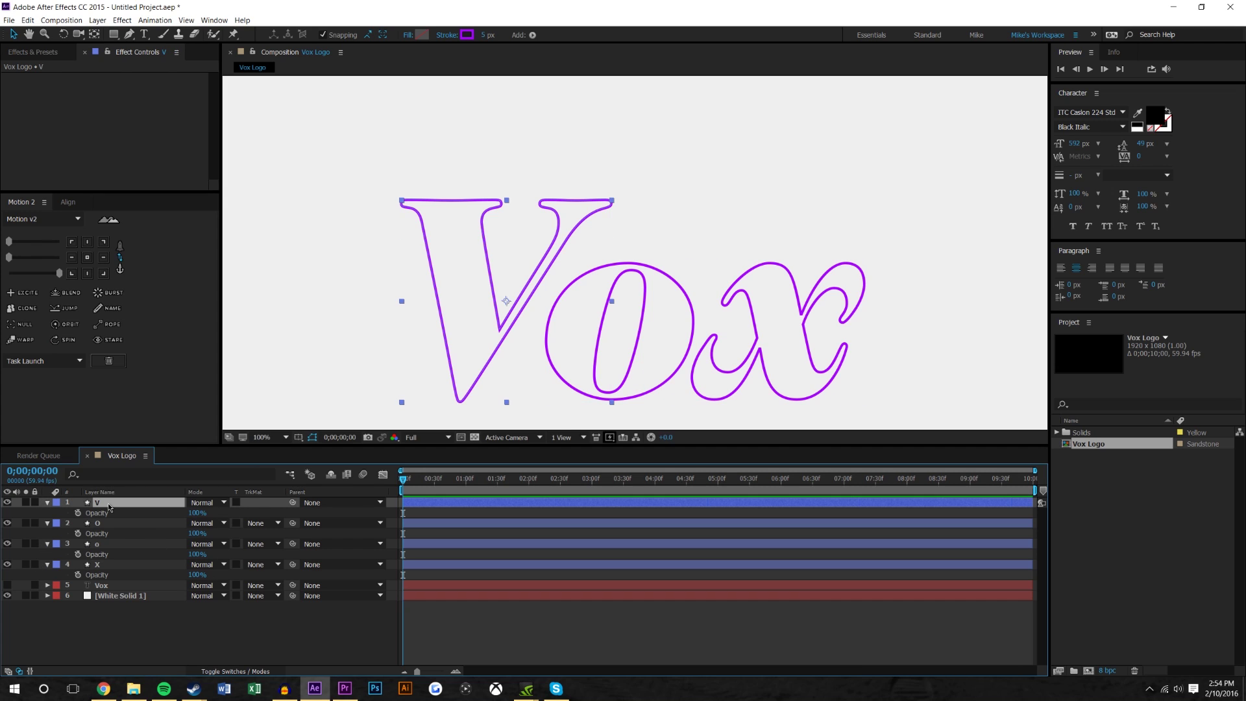
key("period")
left_click(120, 564, "shift")
key("p")
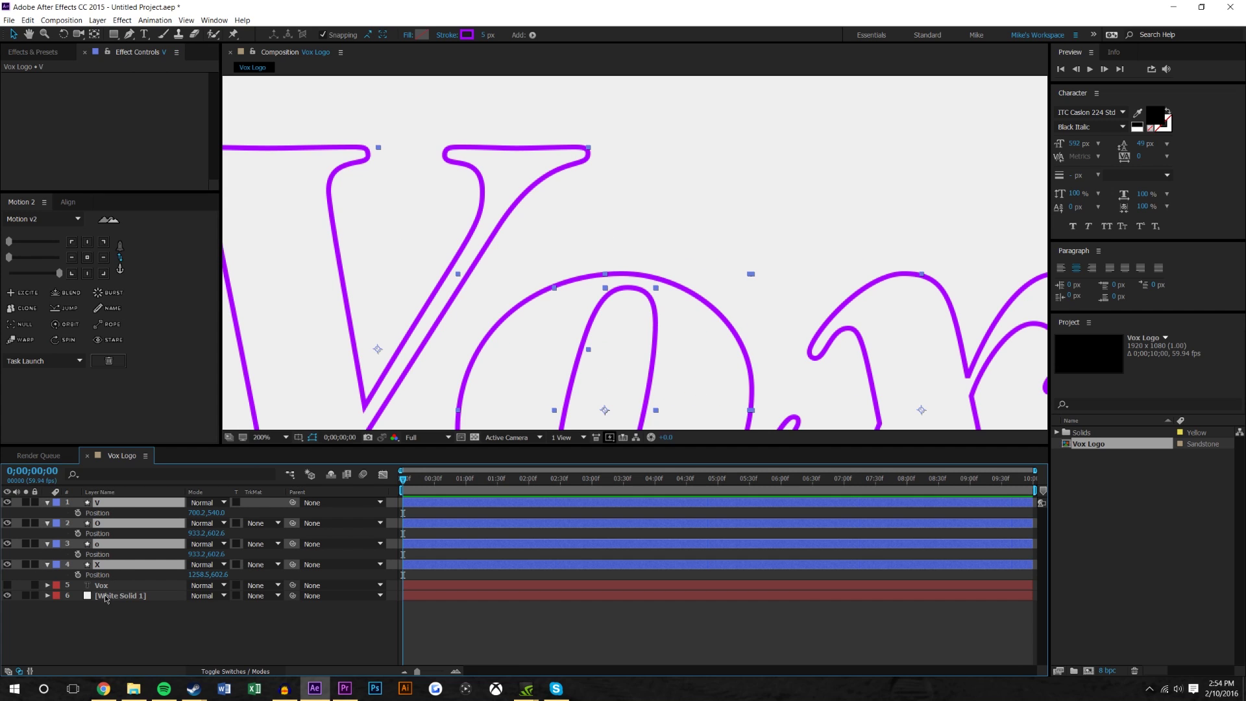
key("u")
left_click(99, 513)
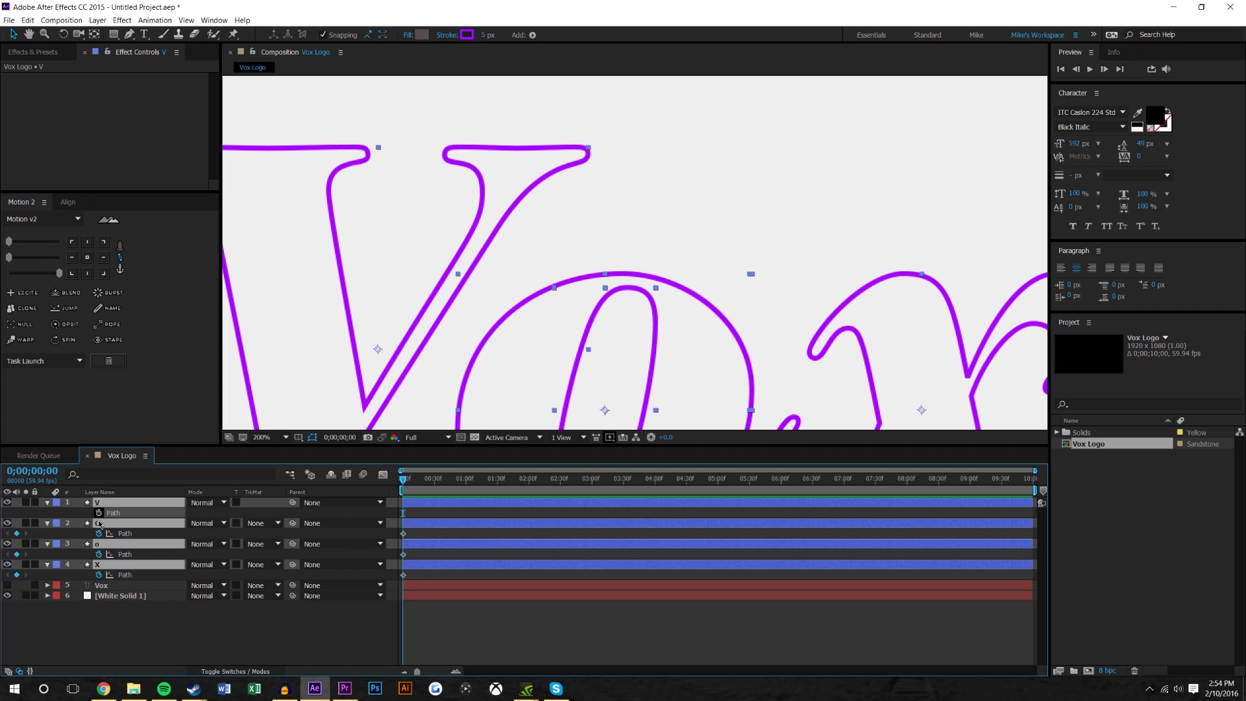
left_click(99, 534)
left_click(99, 554)
left_click(99, 574)
left_click(130, 622)
Step: Add Trim Paths to the contents of the V layer
key("comma")
left_click_drag(641, 378, 625, 341)
left_click(226, 632)
left_click(101, 503)
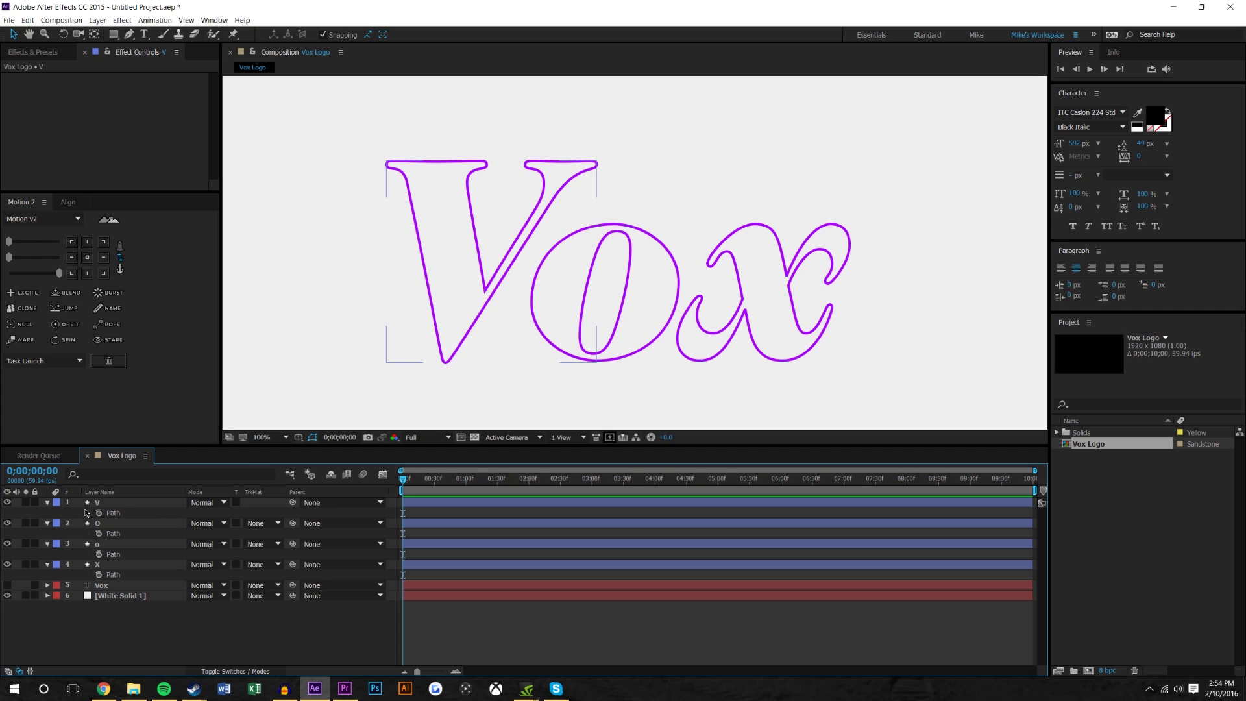
left_click(45, 504)
left_click(46, 503)
left_click(280, 513)
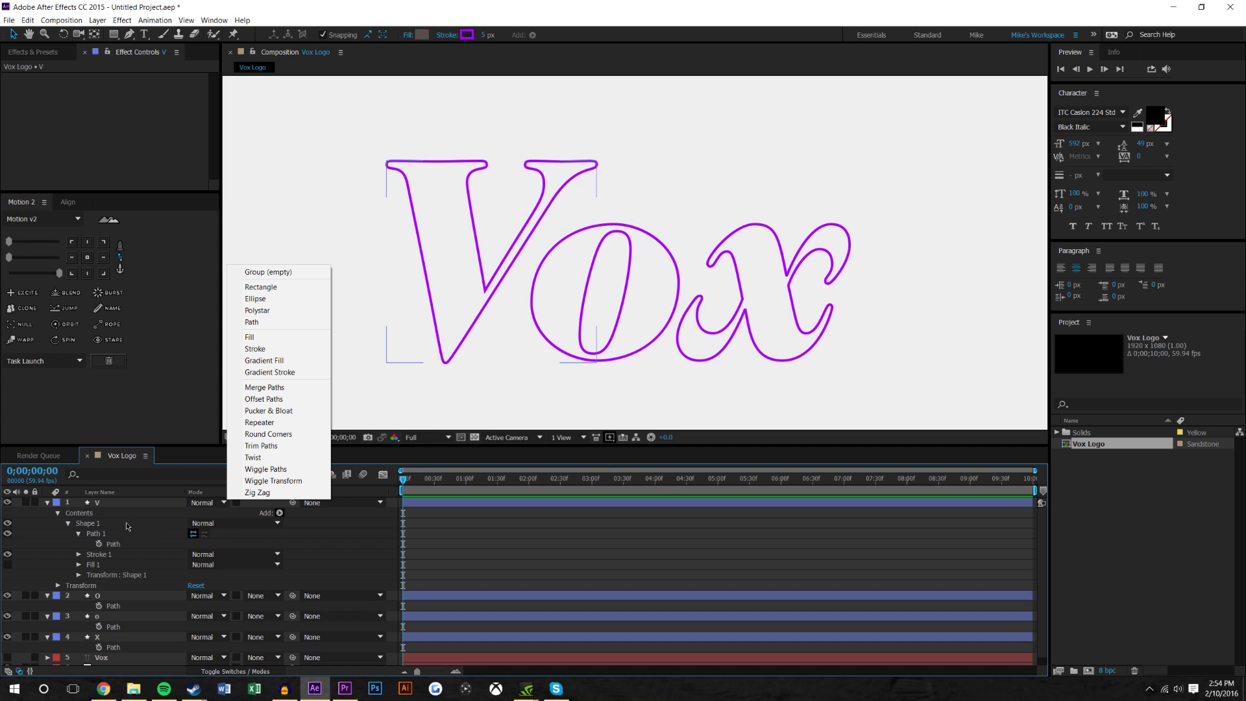
left_click(301, 543)
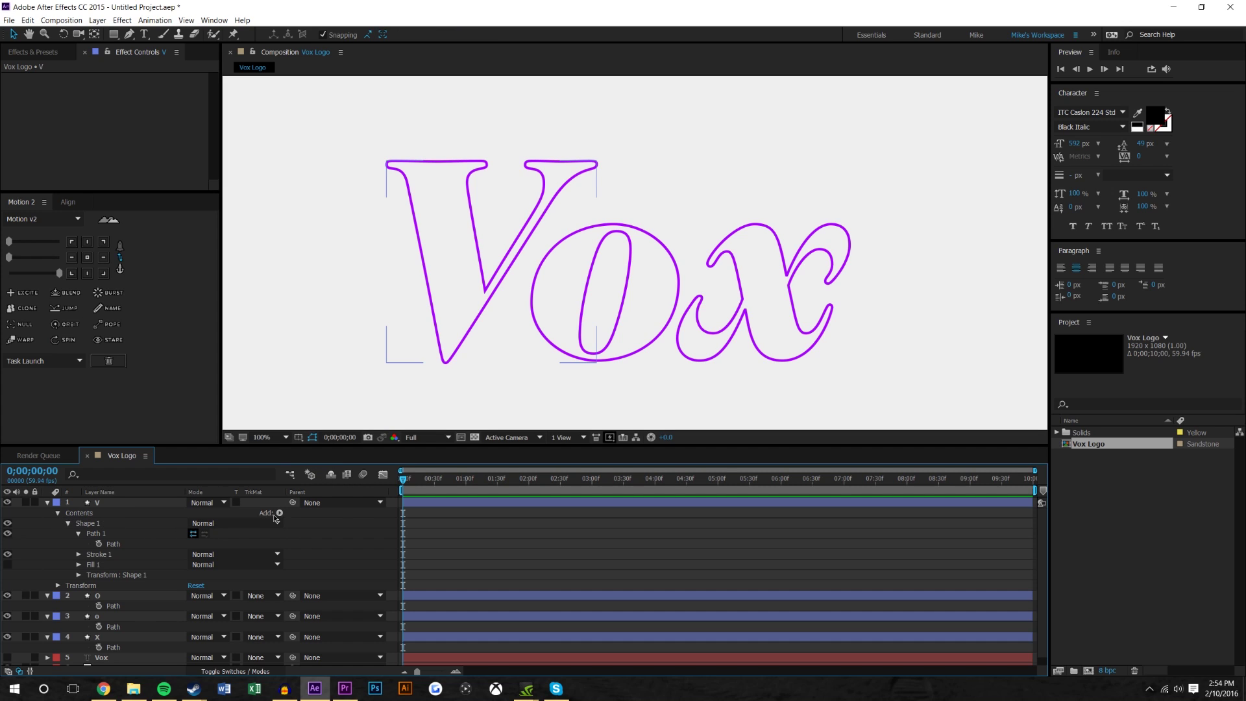
left_click(280, 513)
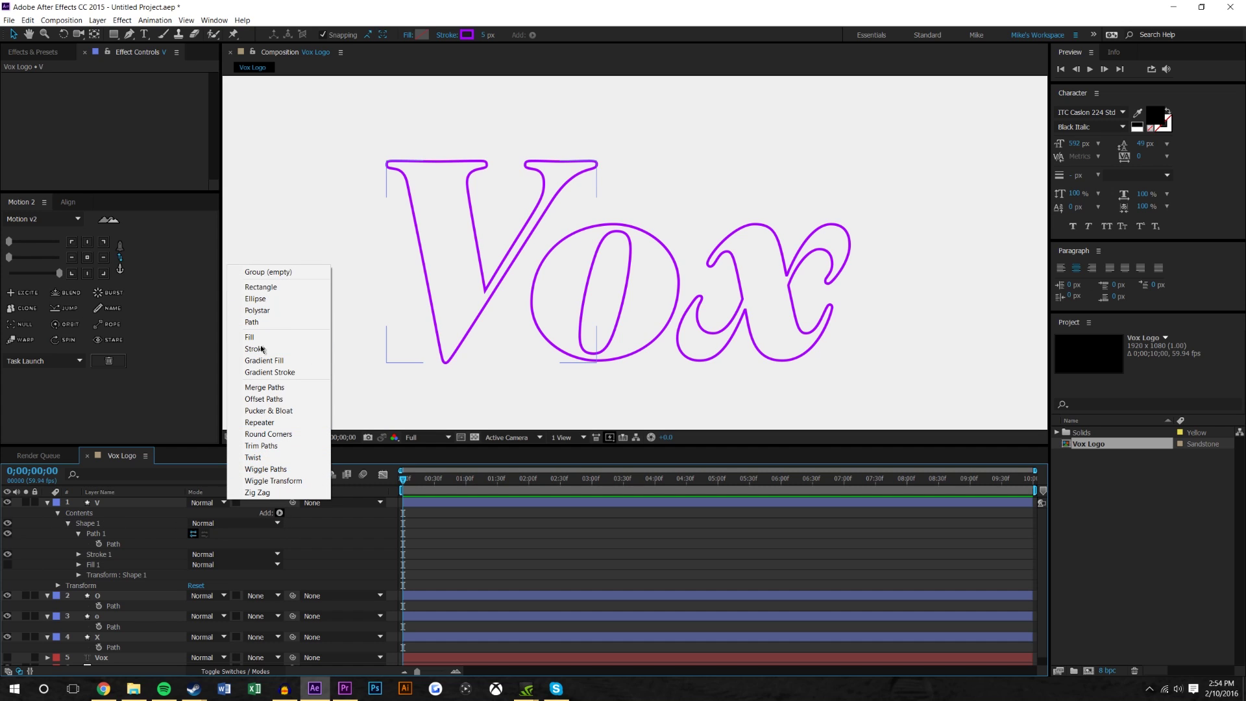
left_click(261, 446)
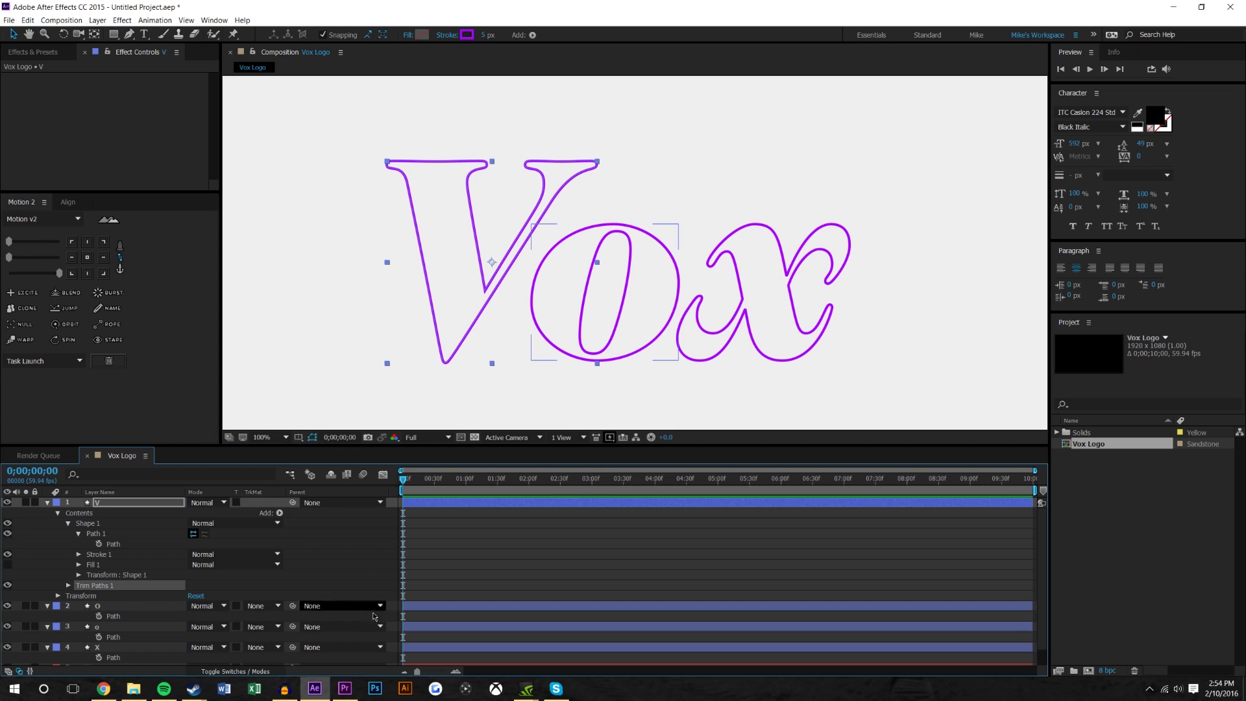
Step: Set keyframes at 0;00;00;00 on the Start and End of the V layer's Trim Paths
left_click(68, 585)
left_click(88, 596)
left_click(88, 606)
Step: Add Trim Paths to the contents of the outer O layer
scroll(25, 587, "down", 3)
left_click(47, 588)
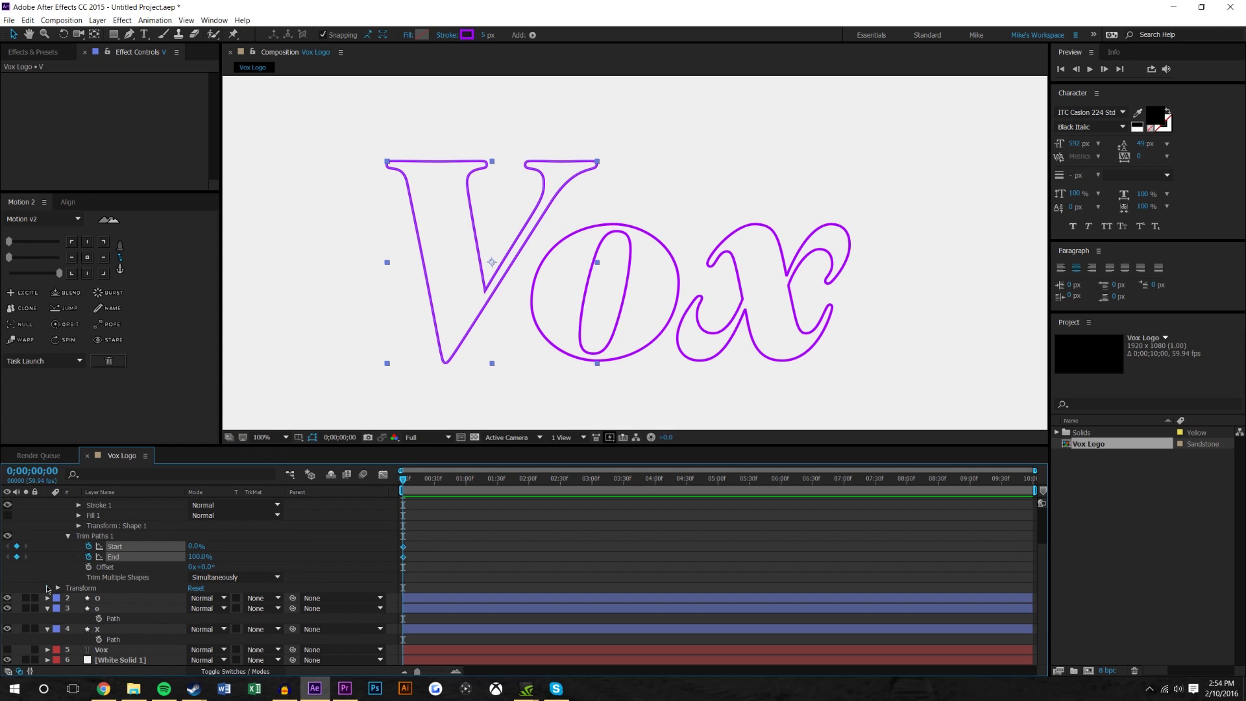
left_click(47, 598)
left_click(279, 587)
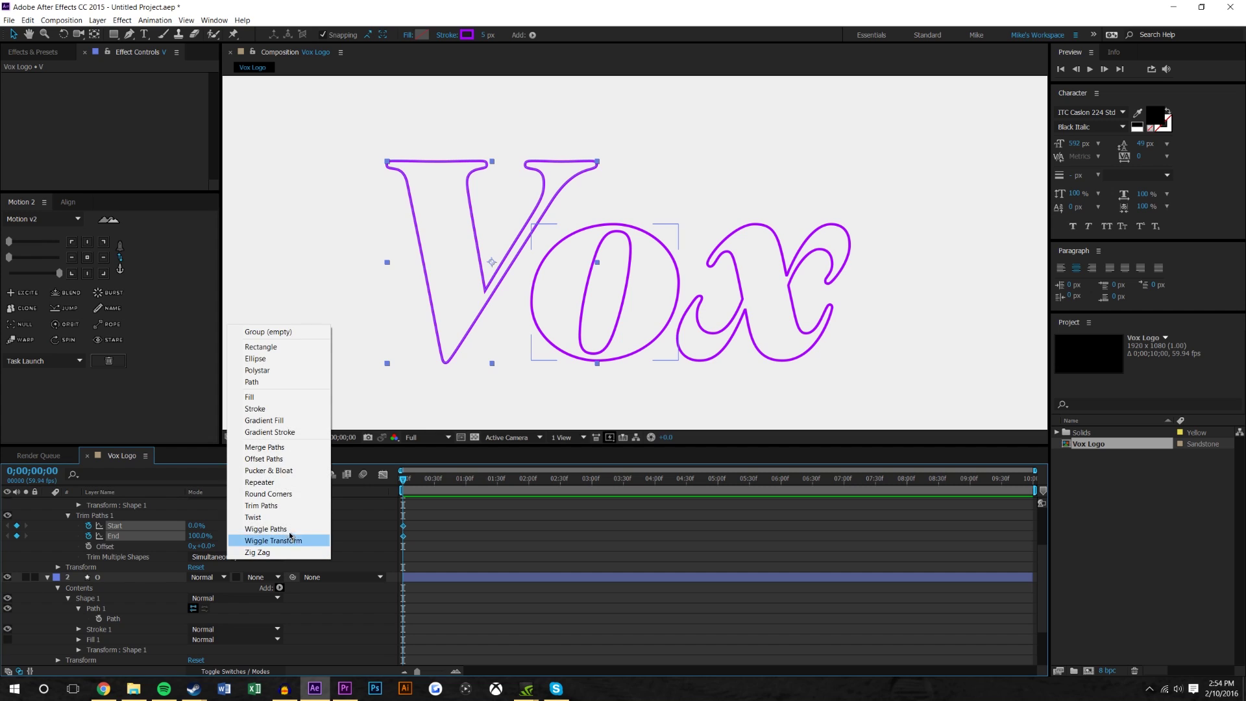
left_click(279, 506)
scroll(150, 614, "down", 3)
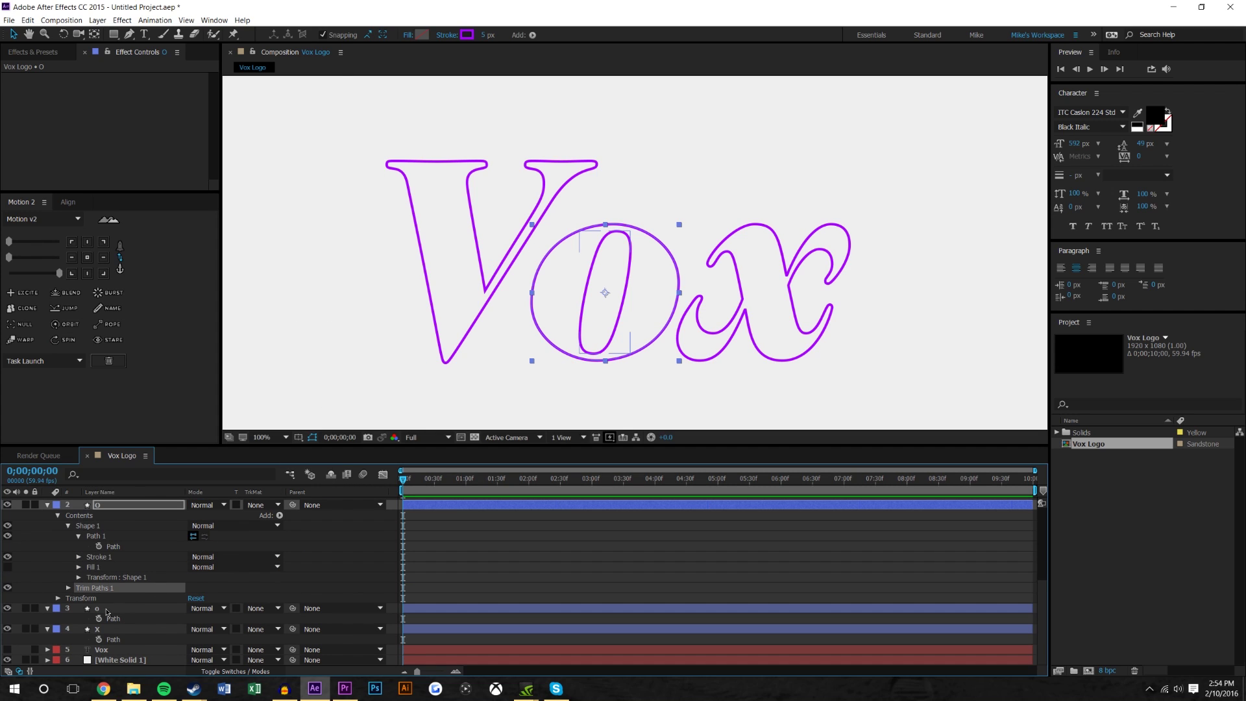
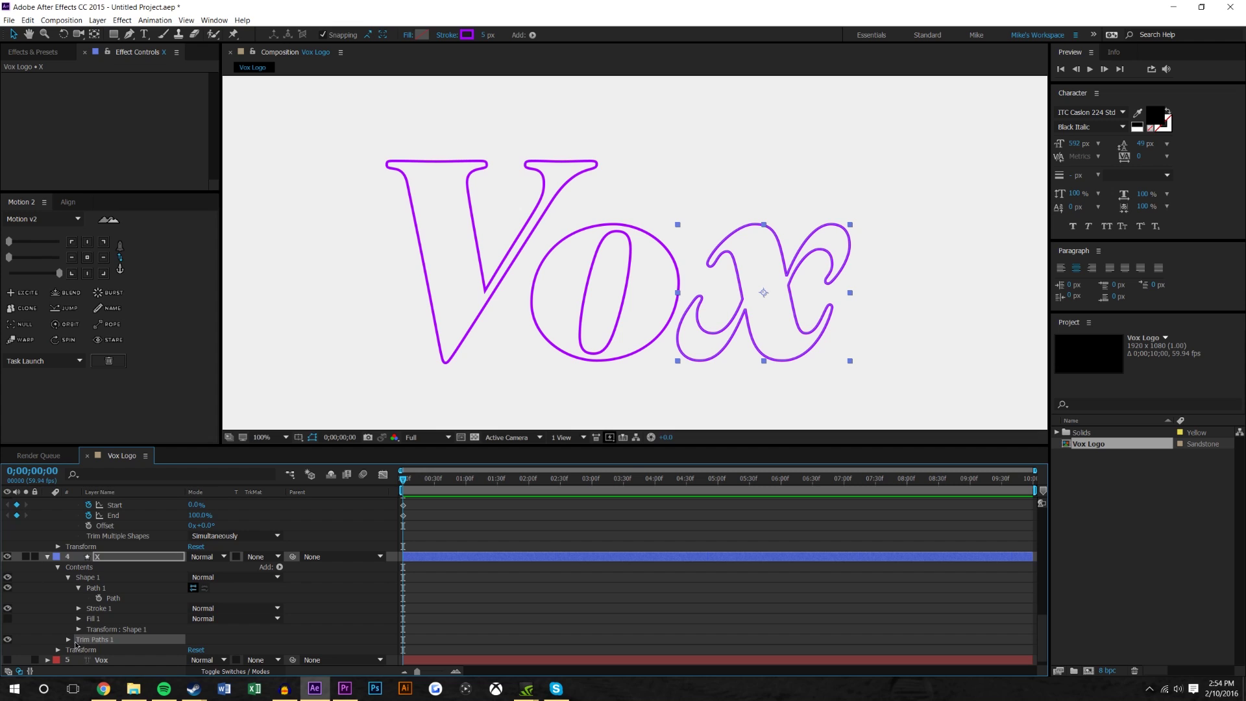
Step: Set keyframes on Start and End of the X layer's Trim Paths and show only the keyframed properties of all four letter layers
left_click(67, 640)
left_click_drag(90, 632, 90, 640)
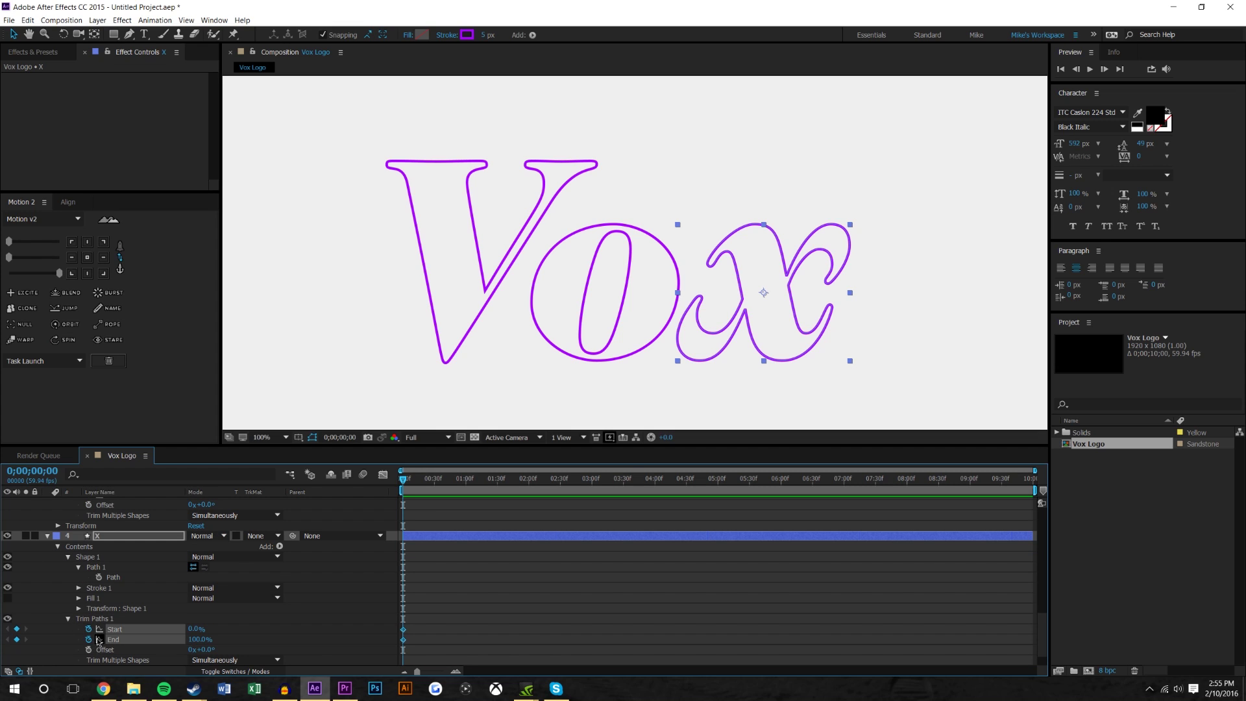
scroll(140, 598, "up", 10)
left_click(119, 495)
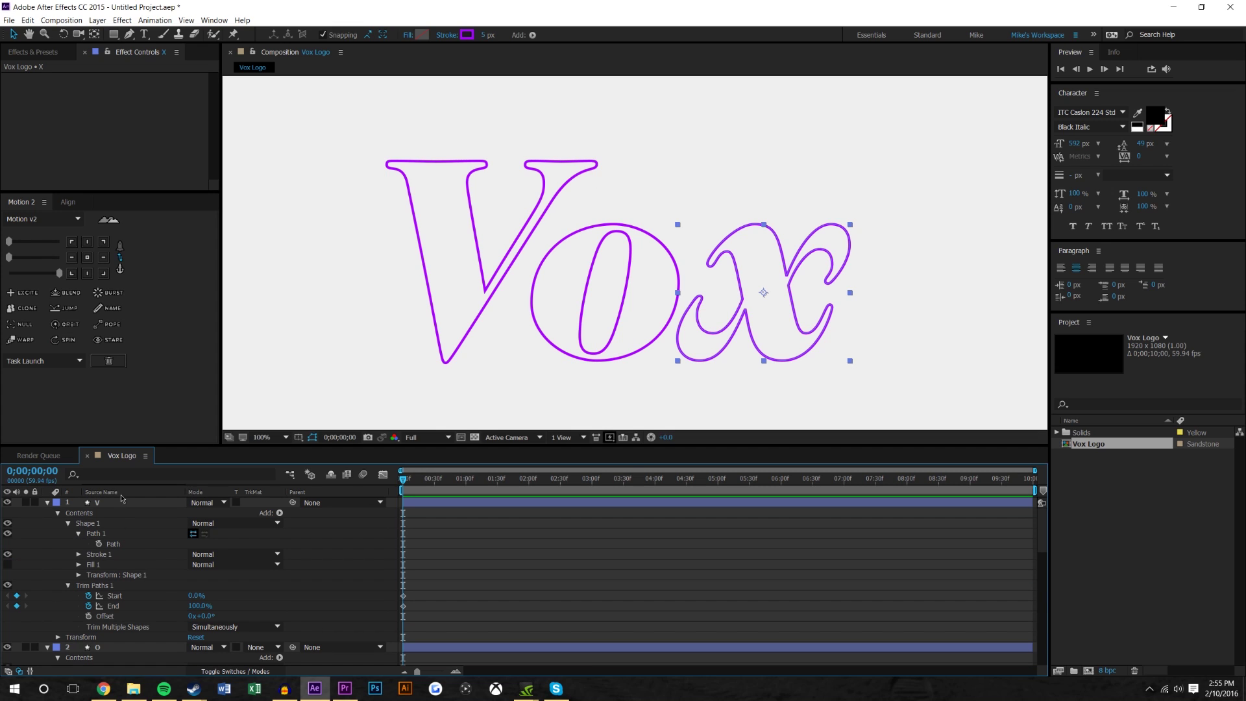
left_click(117, 502, "shift")
key("u")
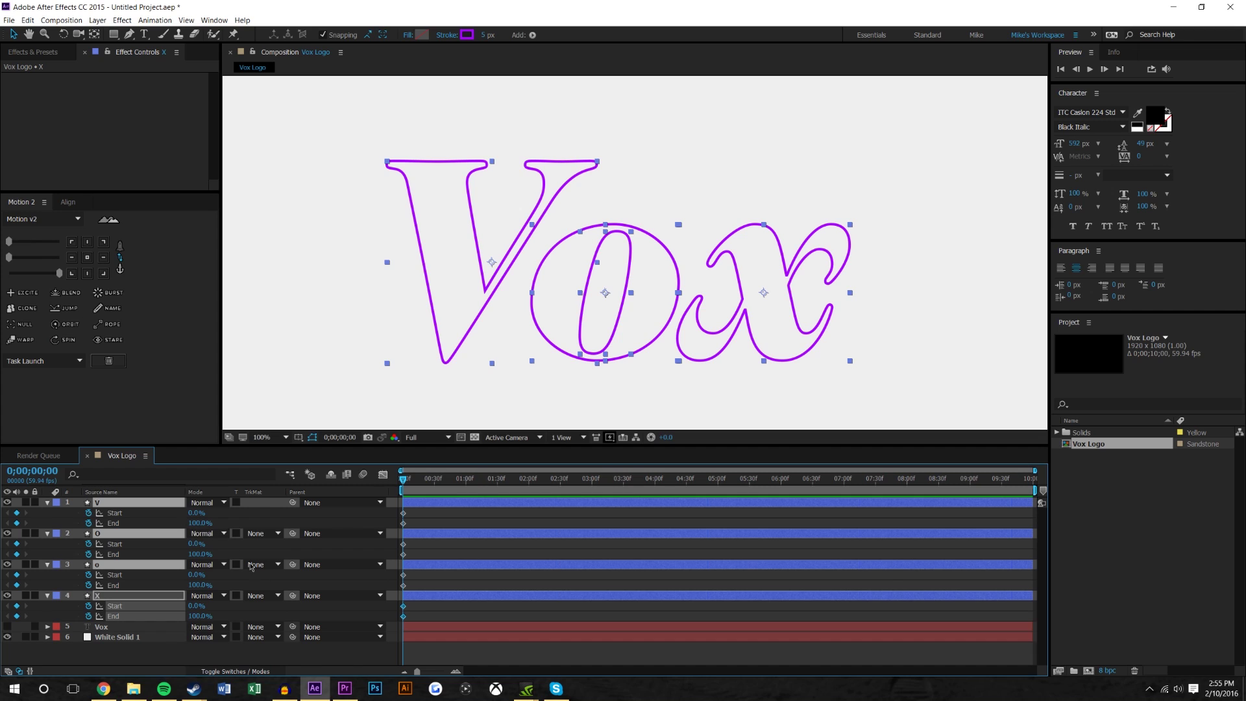
left_click(183, 659)
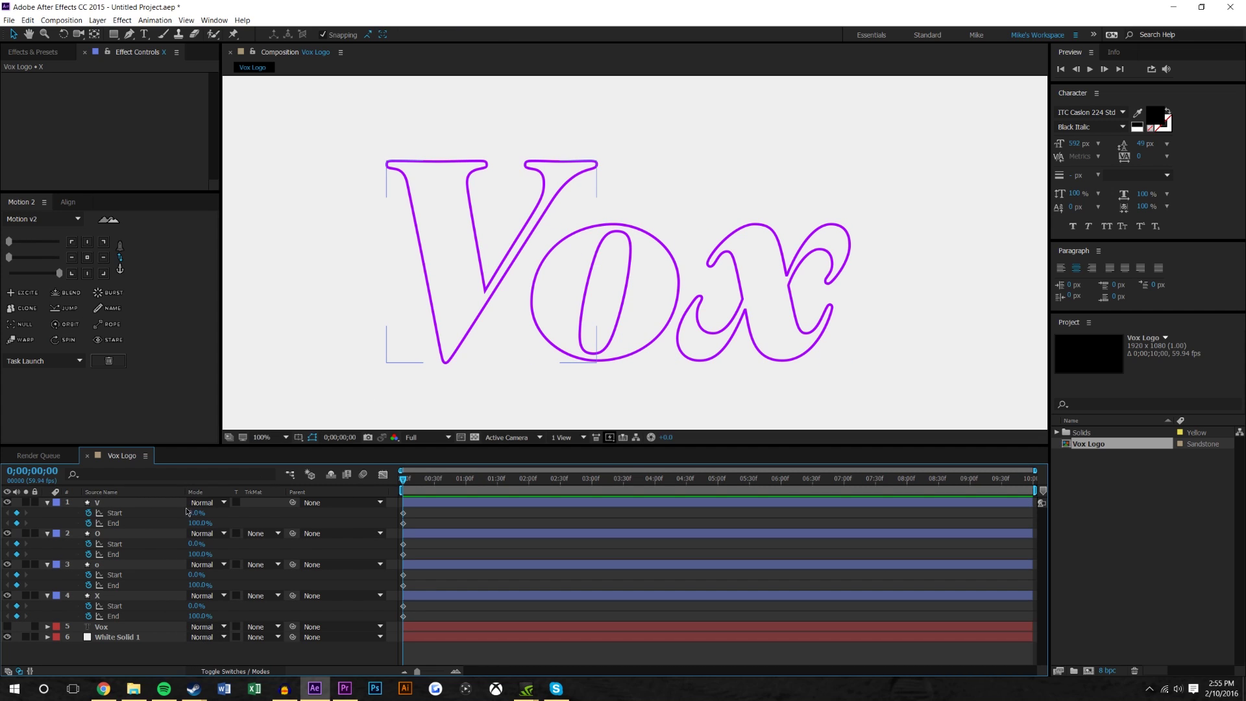
Step: Animate the V layer's Trim Paths with End at 0% at 0;00;00;00, and Start and End both at 100% at 0;00;01;01
left_click_drag(196, 522, 129, 522)
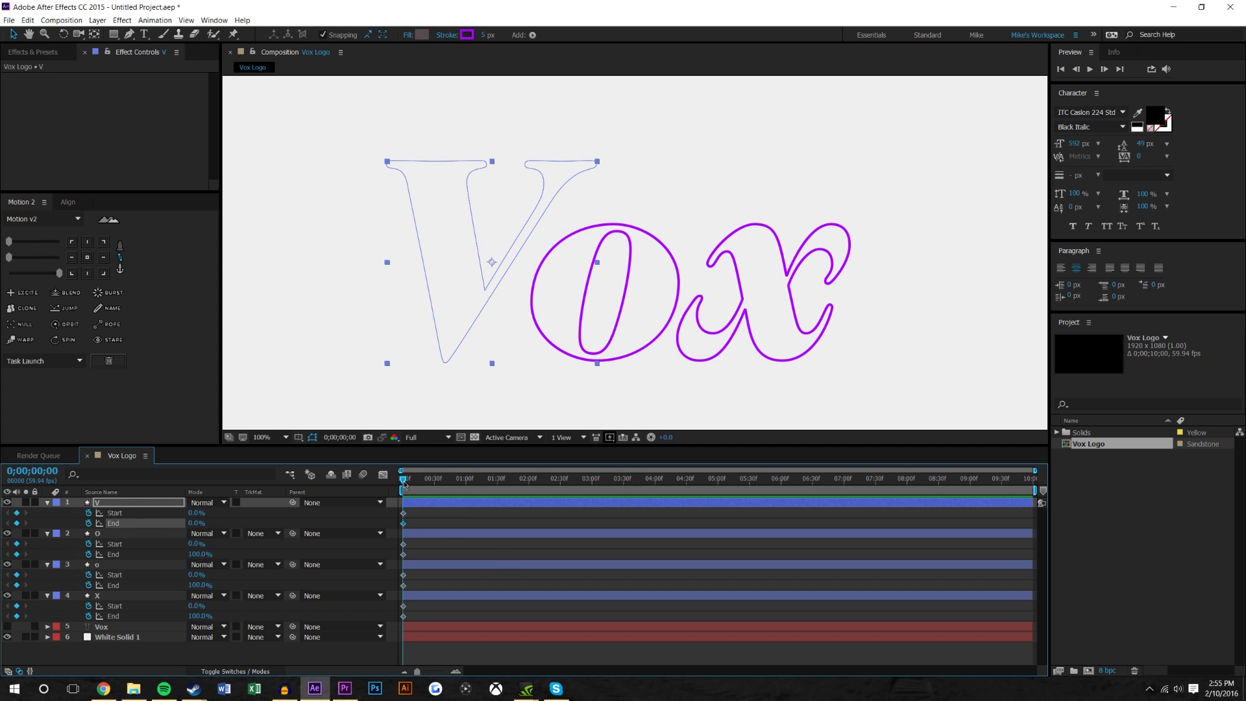
left_click_drag(405, 484, 468, 484)
left_click_drag(196, 513, 263, 514)
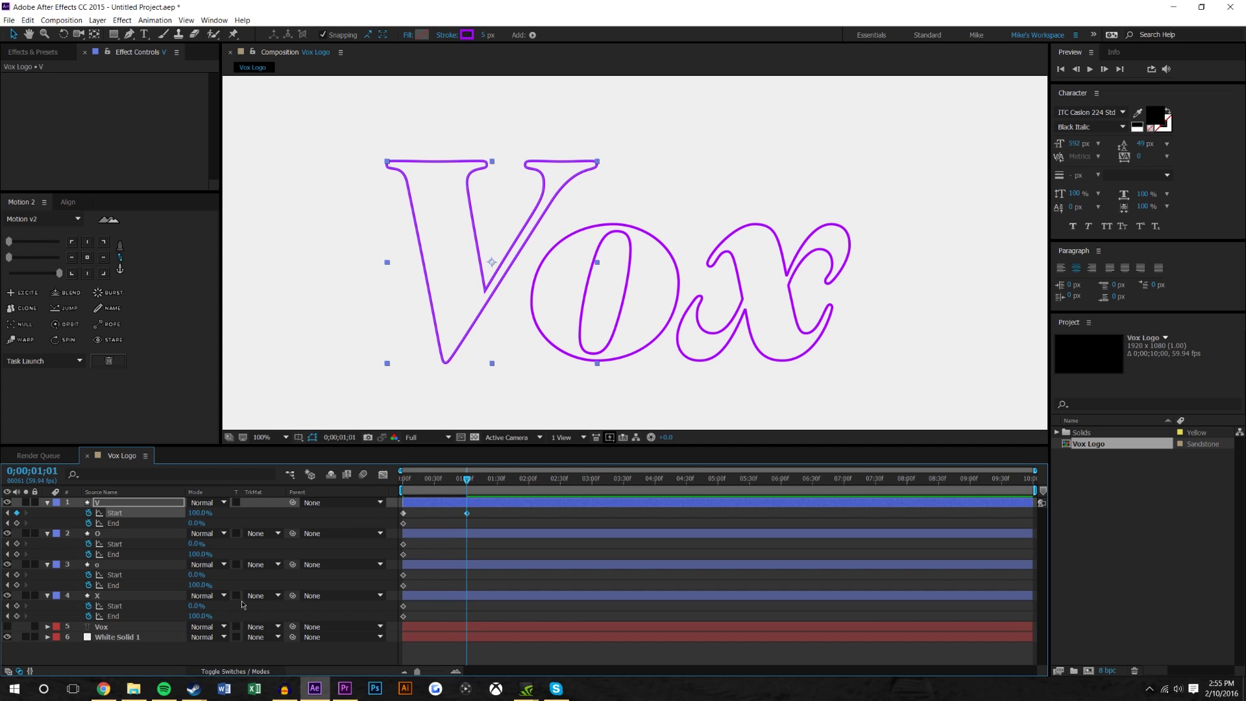
left_click_drag(198, 523, 296, 509)
Step: Shift both End keyframes of the V layer about 10 frames later and scrub through the result
left_click_drag(488, 529, 403, 524)
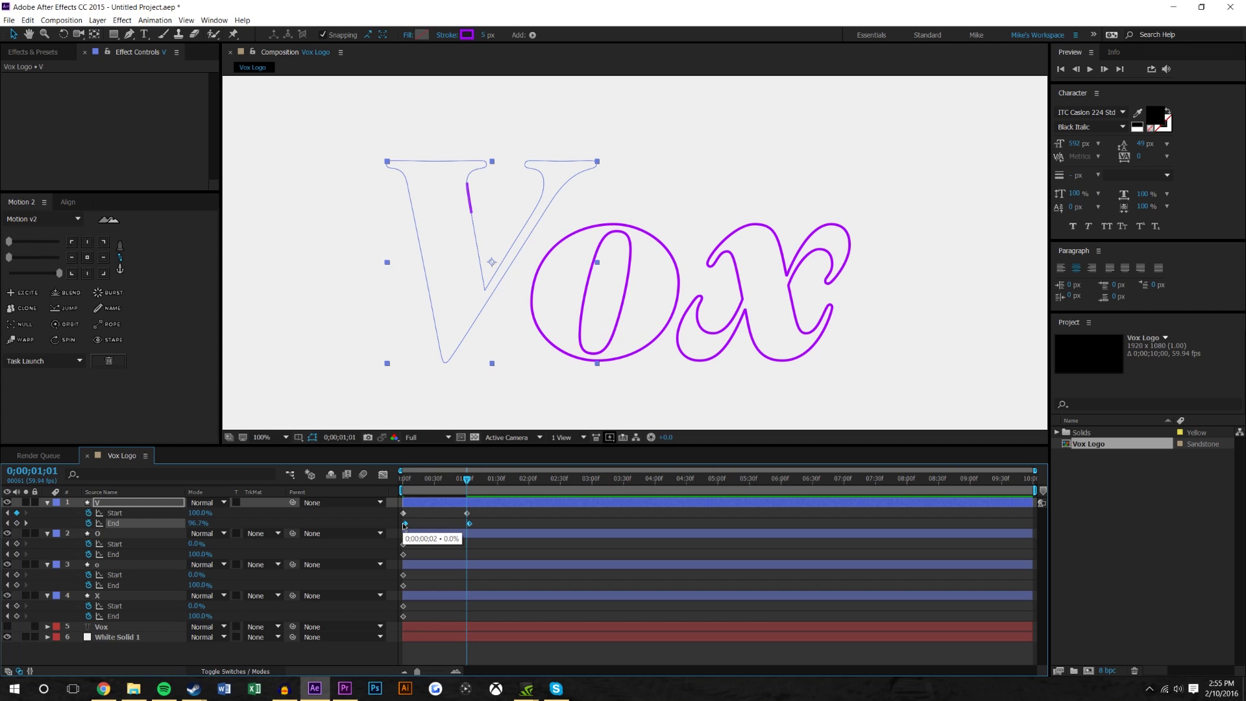
left_click_drag(403, 524, 405, 525)
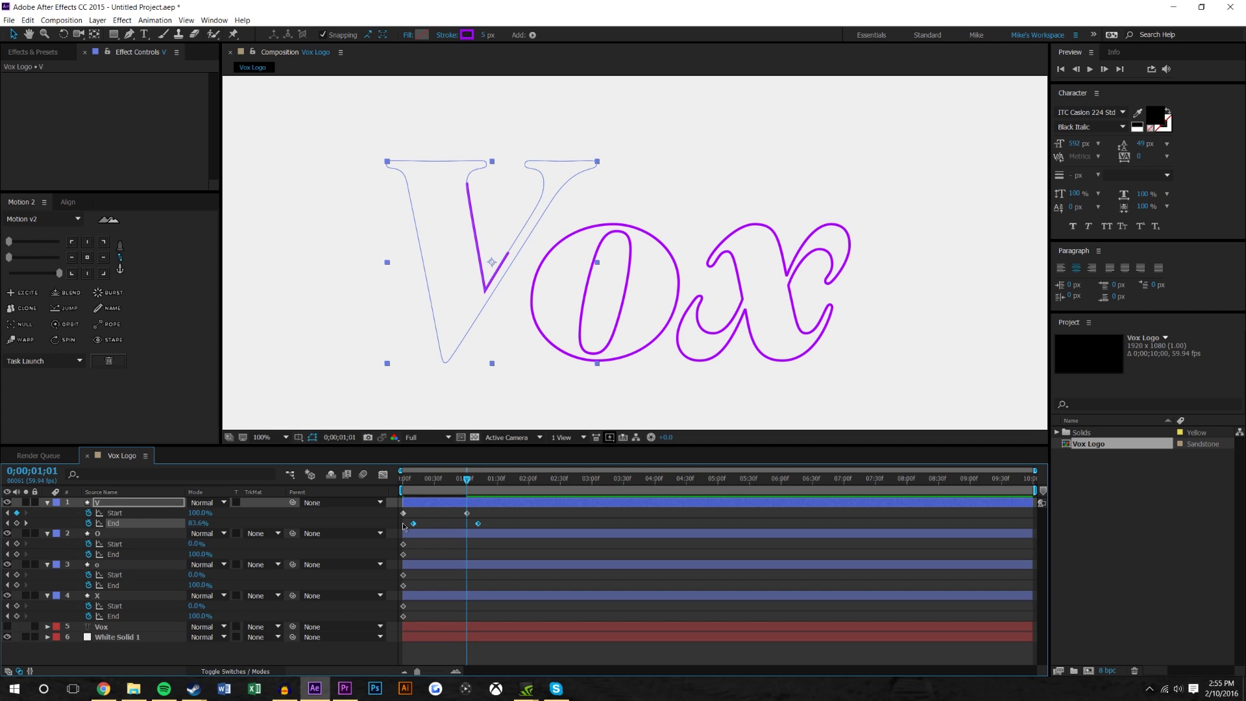
left_click(497, 517)
mouse_move(467, 479)
left_mouse_down()
mouse_move(384, 477)
mouse_move(486, 438)
left_mouse_up()
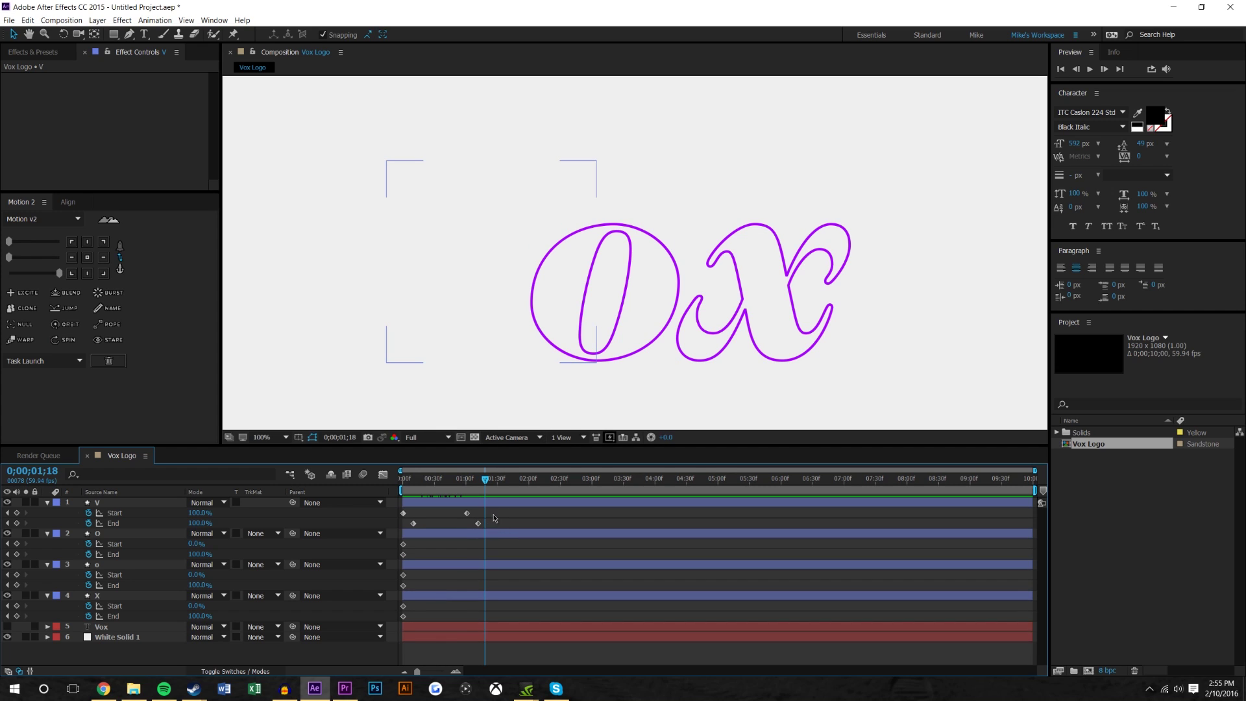
Step: Copy the V layer's Start and End keyframes to the O, o and X layers at 0;00;00;00
left_click_drag(492, 524, 366, 509)
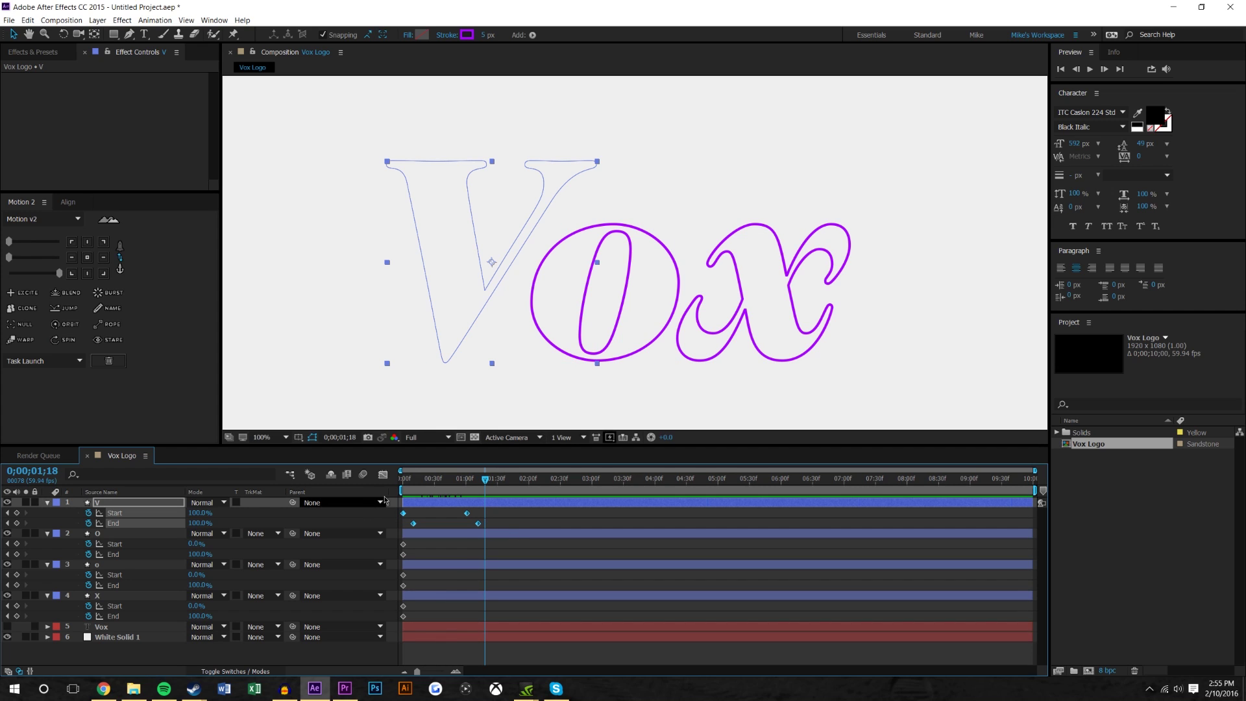
left_click_drag(429, 481, 386, 505)
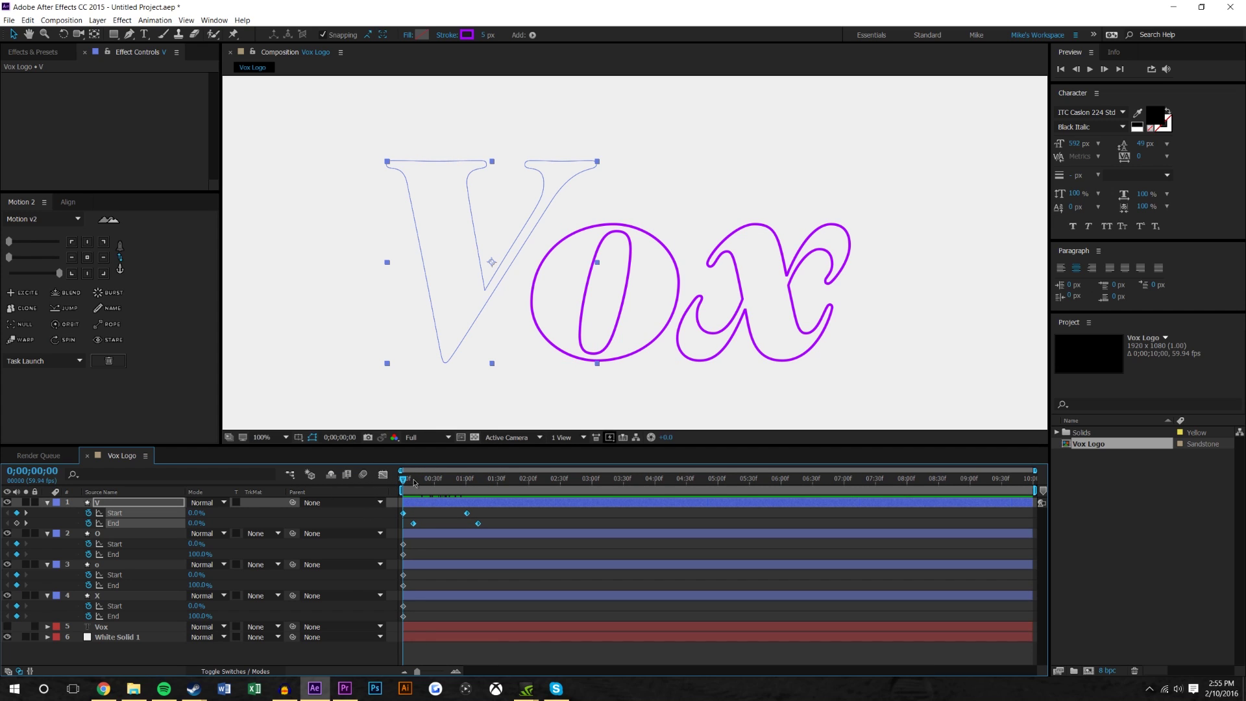
left_click(116, 545)
key("ctrl+v")
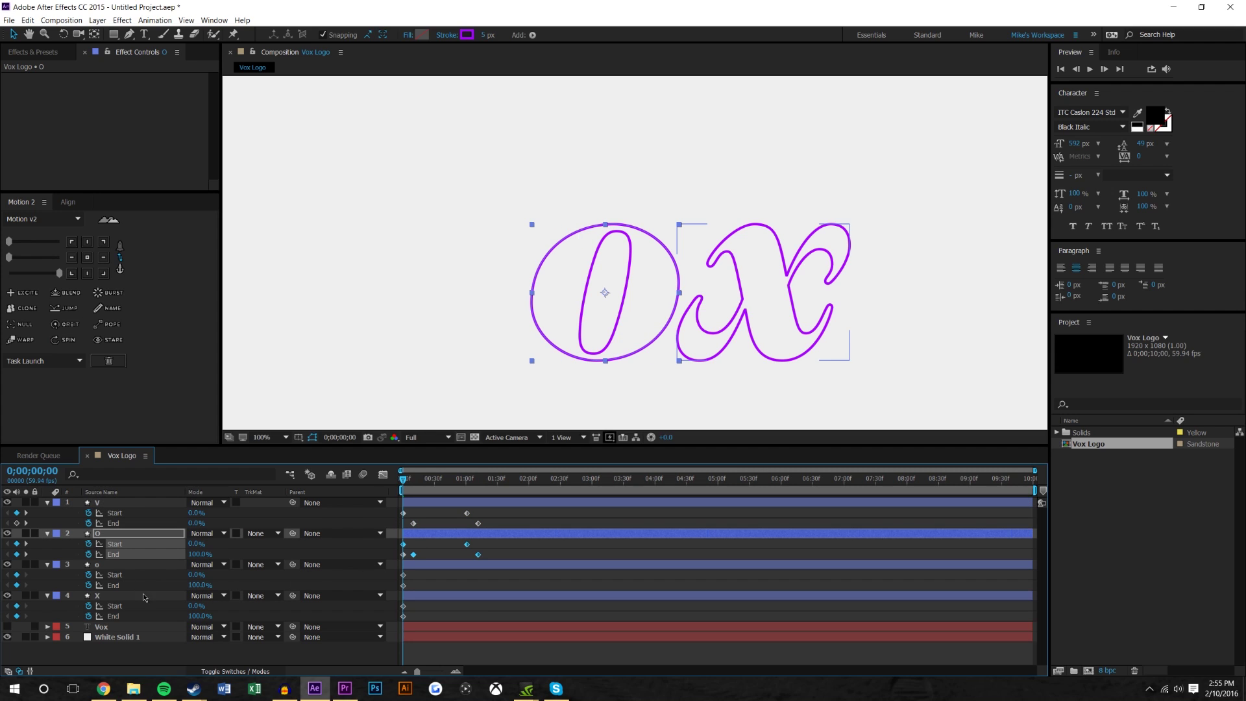
left_click(120, 575)
key("ctrl+v")
left_click(120, 606)
key("ctrl+v")
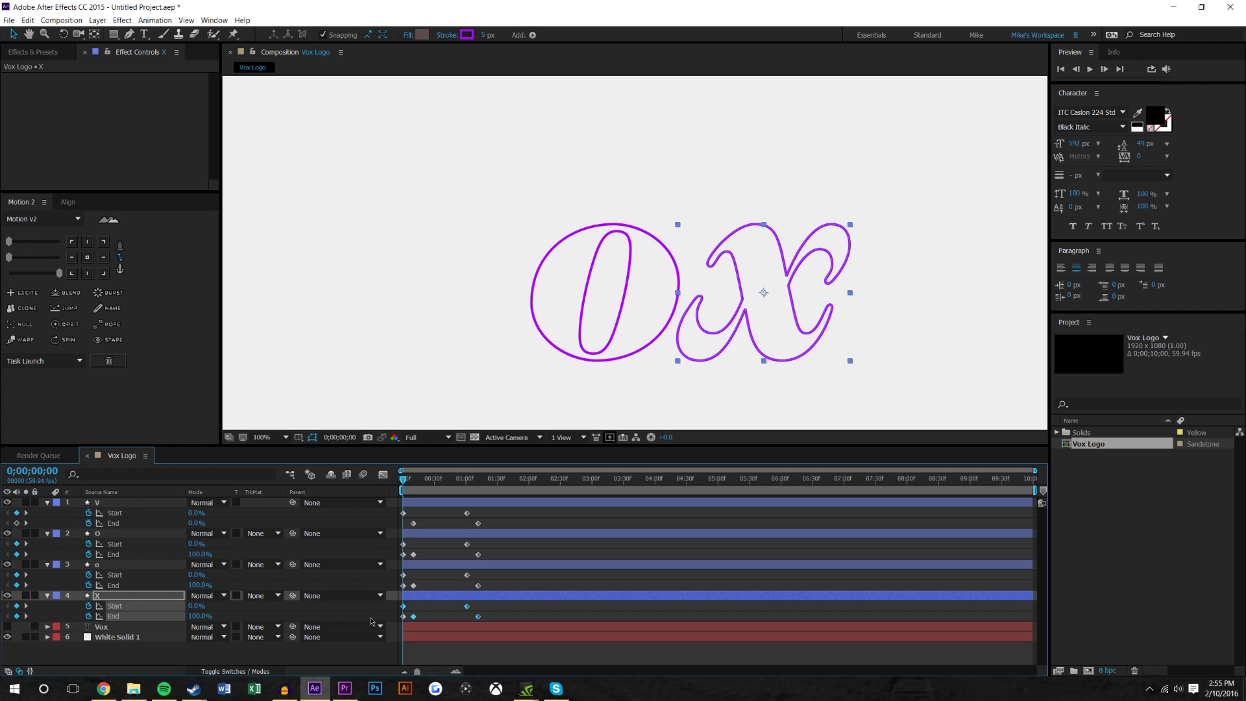
Step: Delete the extra End keyframes at 0;00;00;00 on the X, o and O layers and preview the animation
left_click(403, 616)
key("Delete")
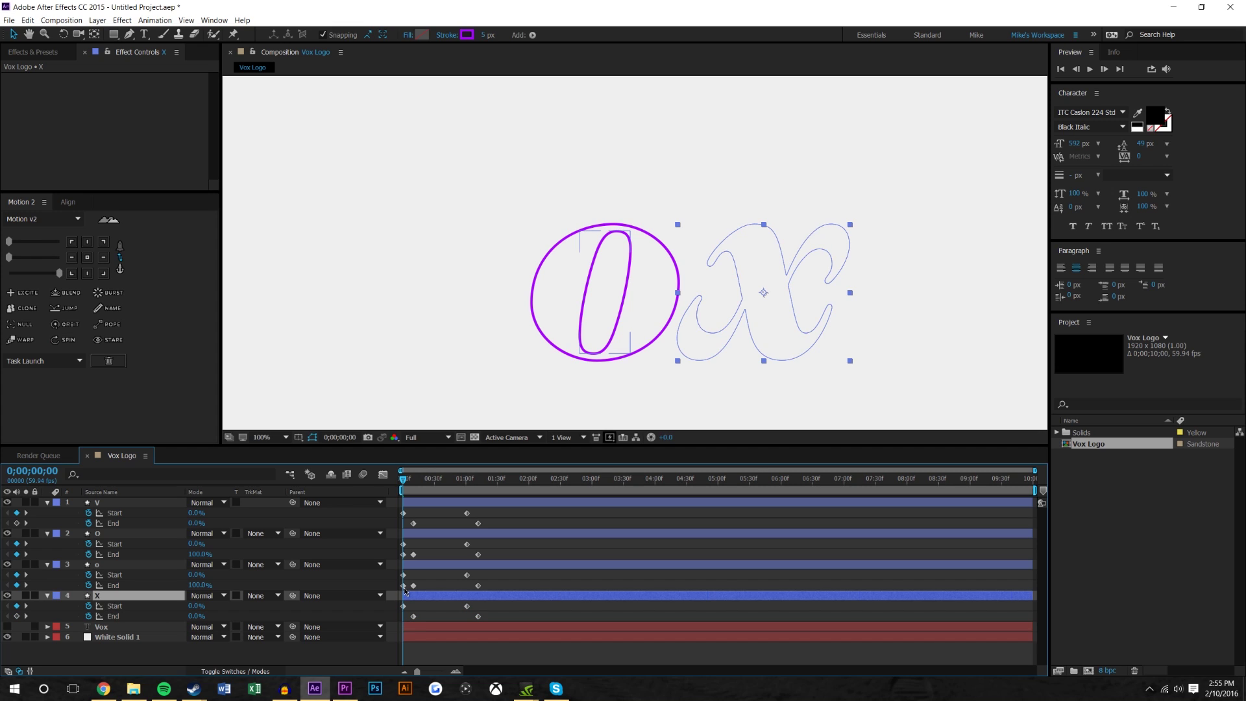
left_click(403, 584)
key("Delete")
left_click(404, 554)
key("Delete")
key("F2")
key("space")
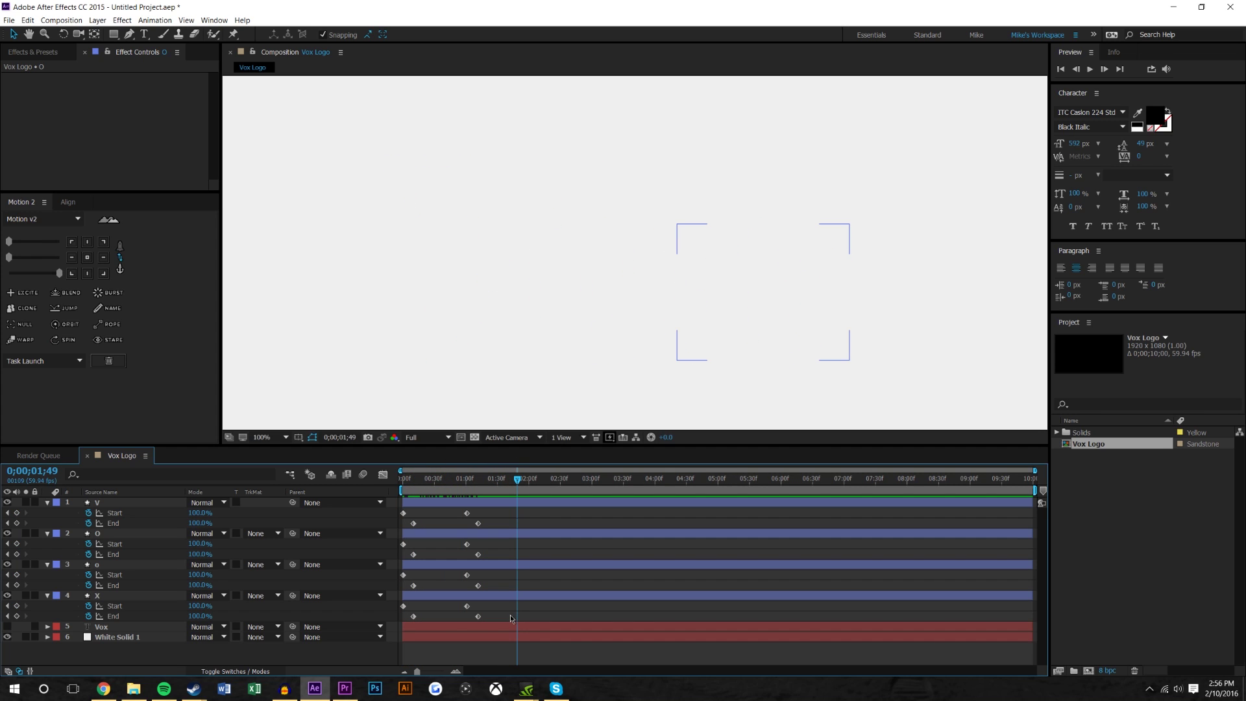
Step: Apply Easy Ease to all Start and End keyframes of the four letter layers and preview the animation
left_click_drag(506, 618, 400, 498)
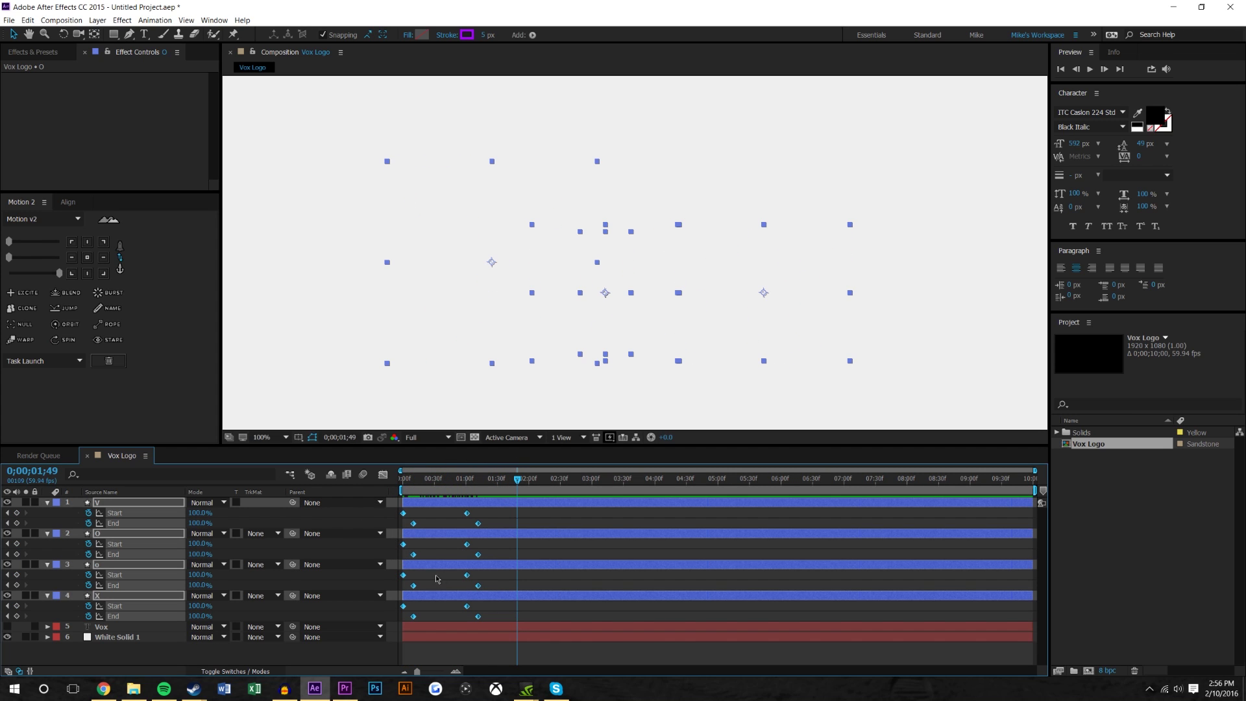
right_click(483, 525)
mouse_move(504, 653)
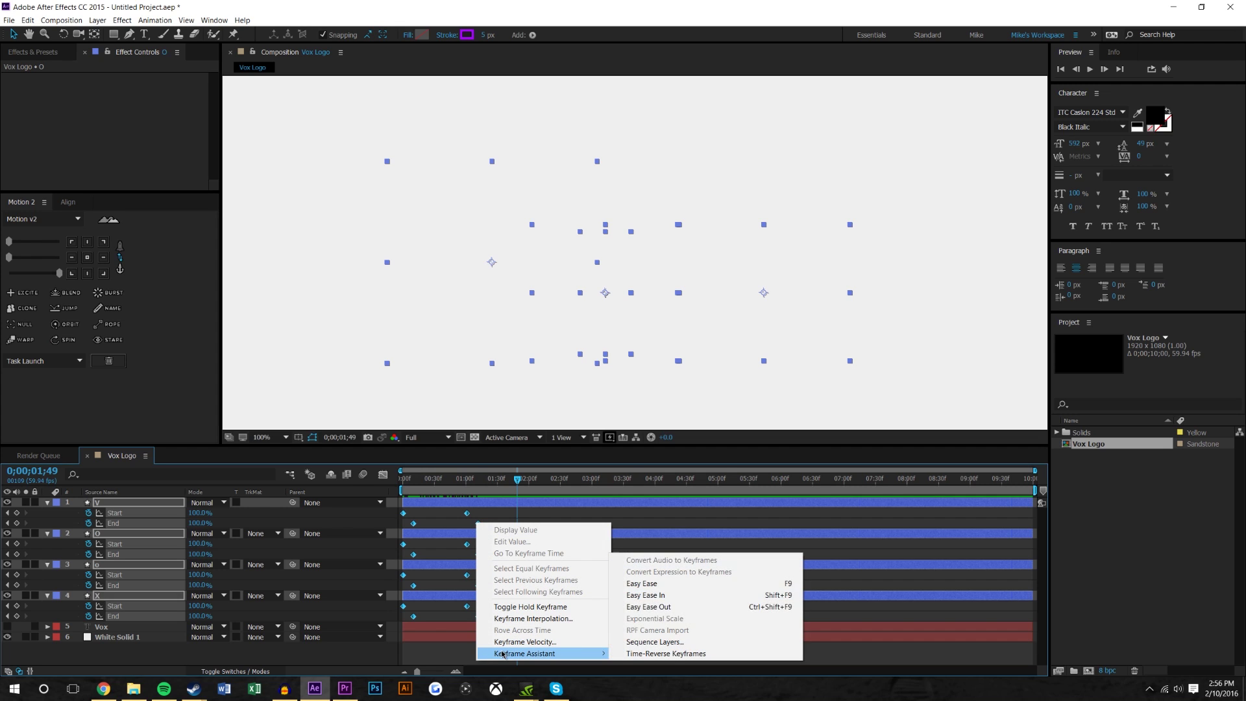
left_click(668, 585)
left_click(537, 614)
left_click_drag(481, 482, 322, 469)
left_click(1089, 70)
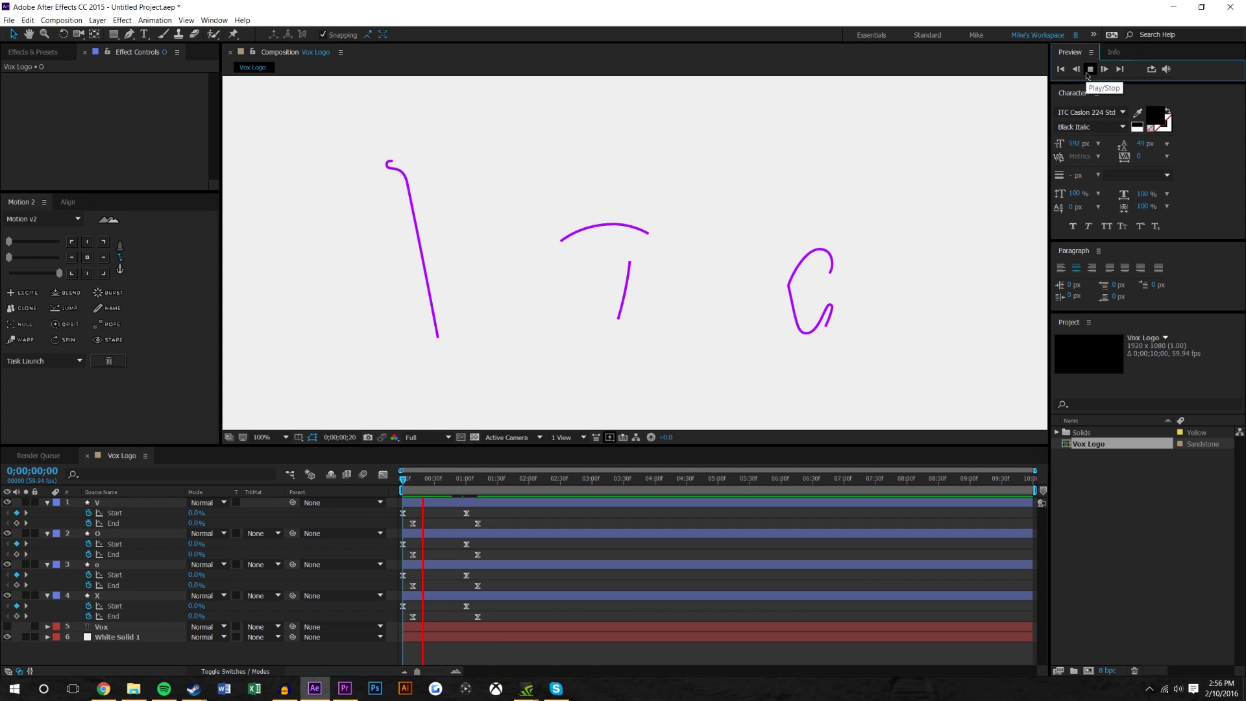
key("space")
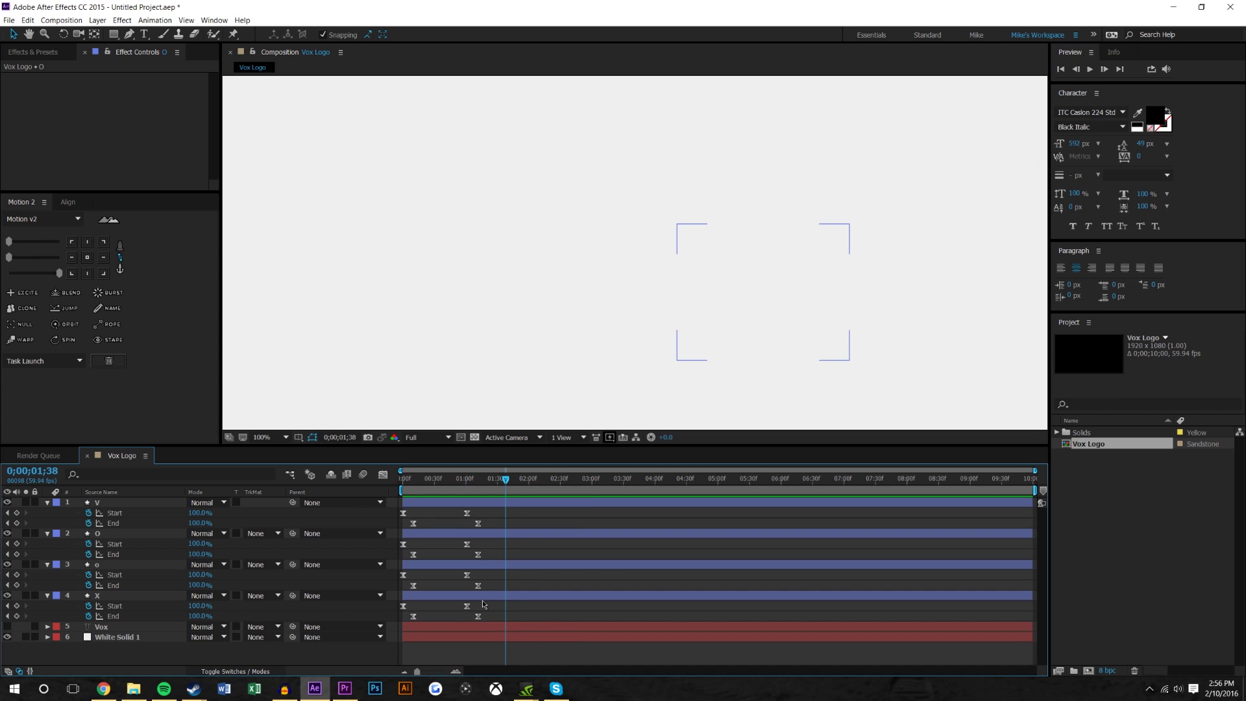
Step: Try to run Sequence Layers on the four letter layers with Overlap enabled and a duration of 0;00;11;00
mouse_move(505, 481)
left_mouse_down()
mouse_move(403, 485)
mouse_move(414, 484)
left_mouse_up()
left_click(449, 672)
left_click_drag(523, 673, 509, 673)
mouse_move(458, 480)
left_mouse_down()
mouse_move(403, 483)
mouse_move(519, 492)
mouse_move(463, 491)
left_mouse_up()
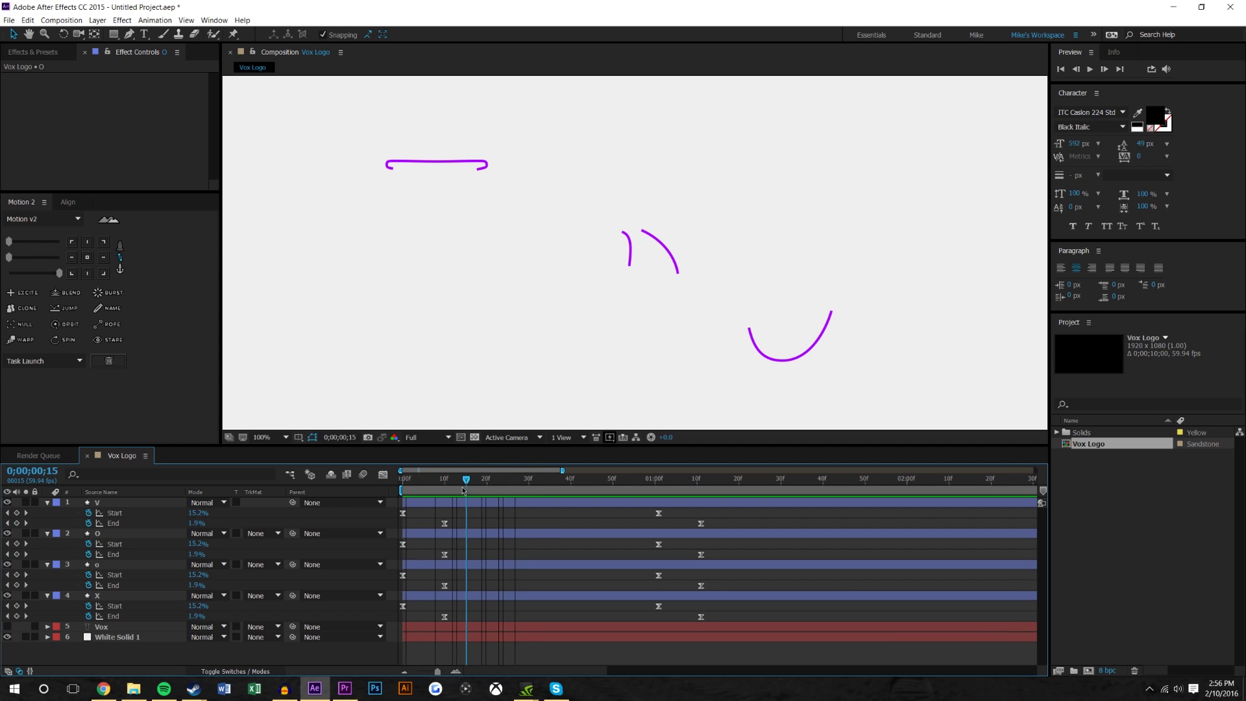
left_click_drag(731, 511, 394, 640)
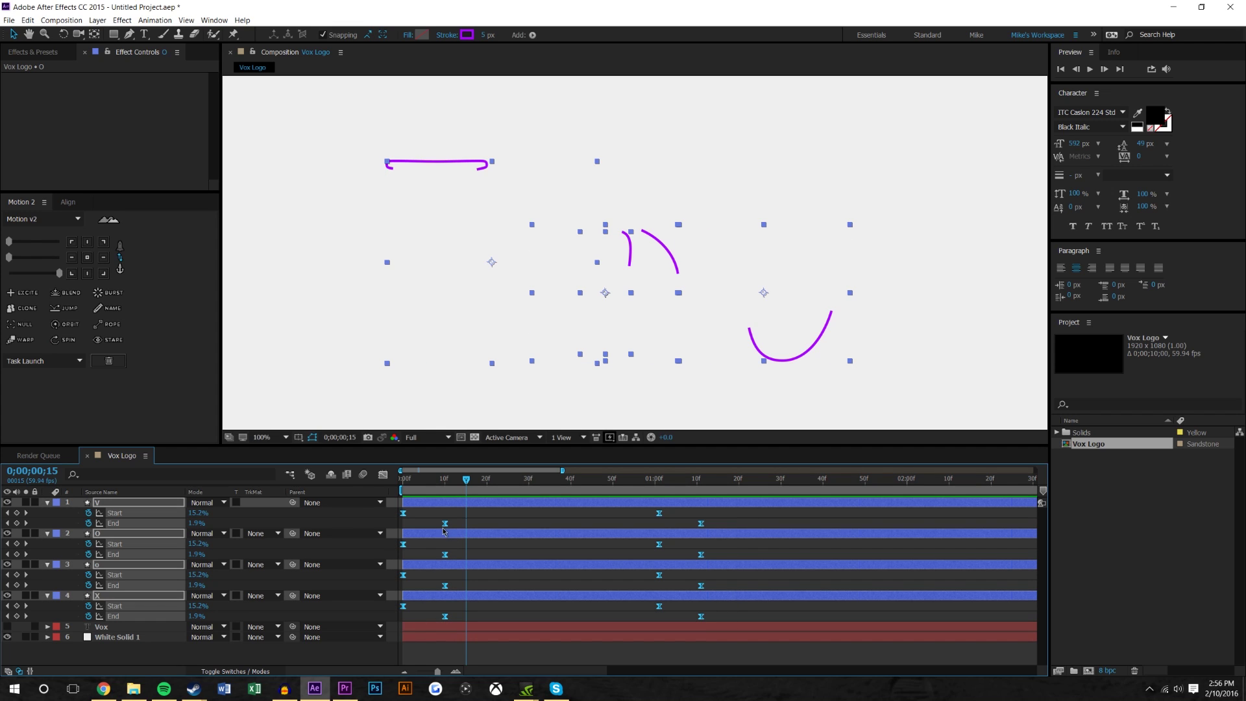
right_click(447, 526)
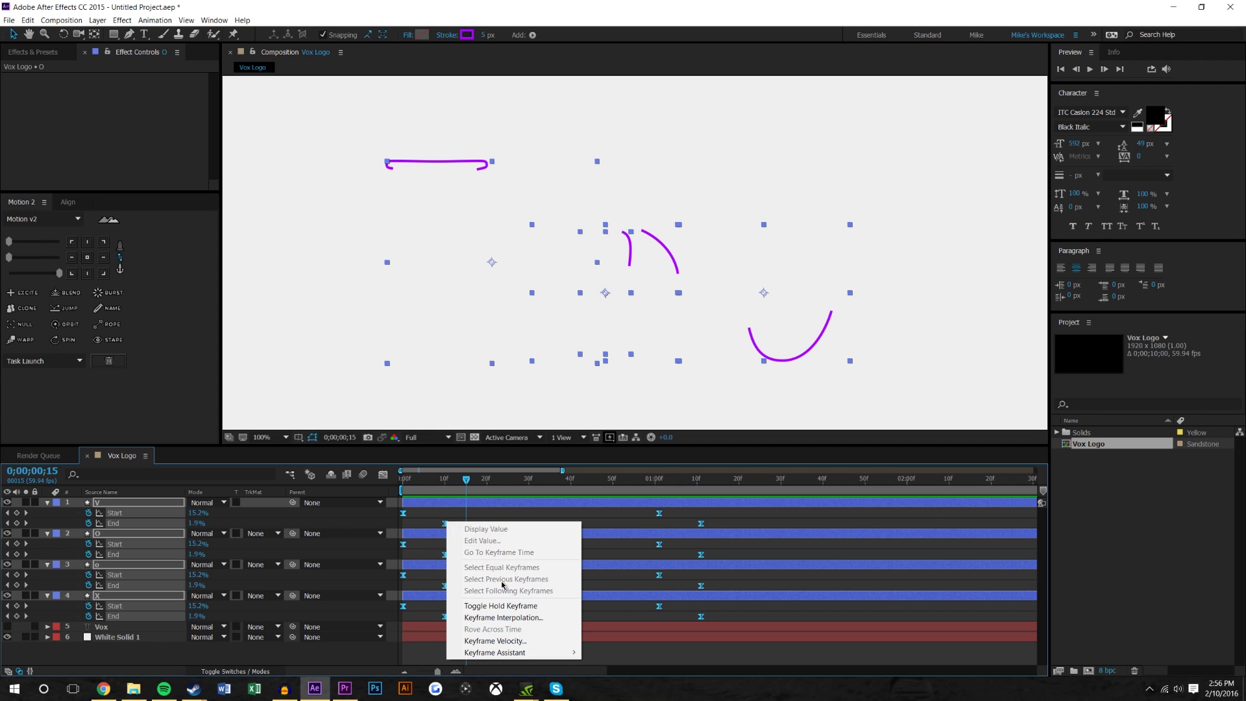
mouse_move(525, 653)
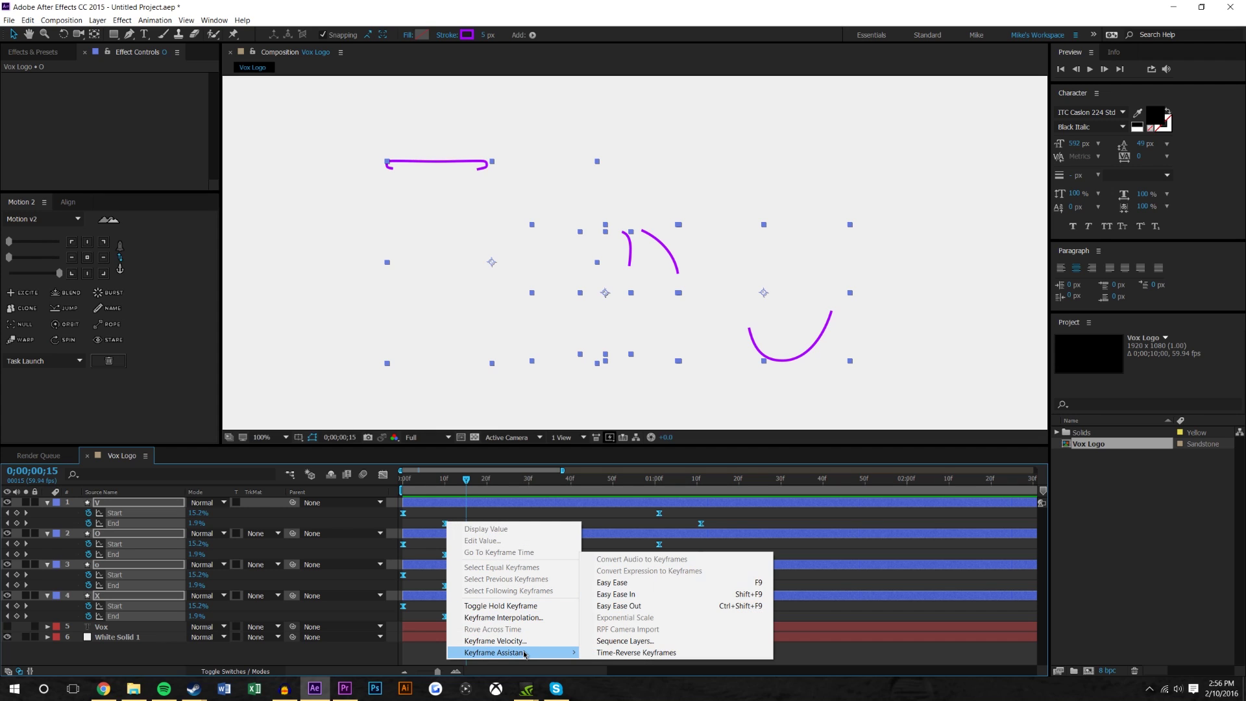
left_click(616, 640)
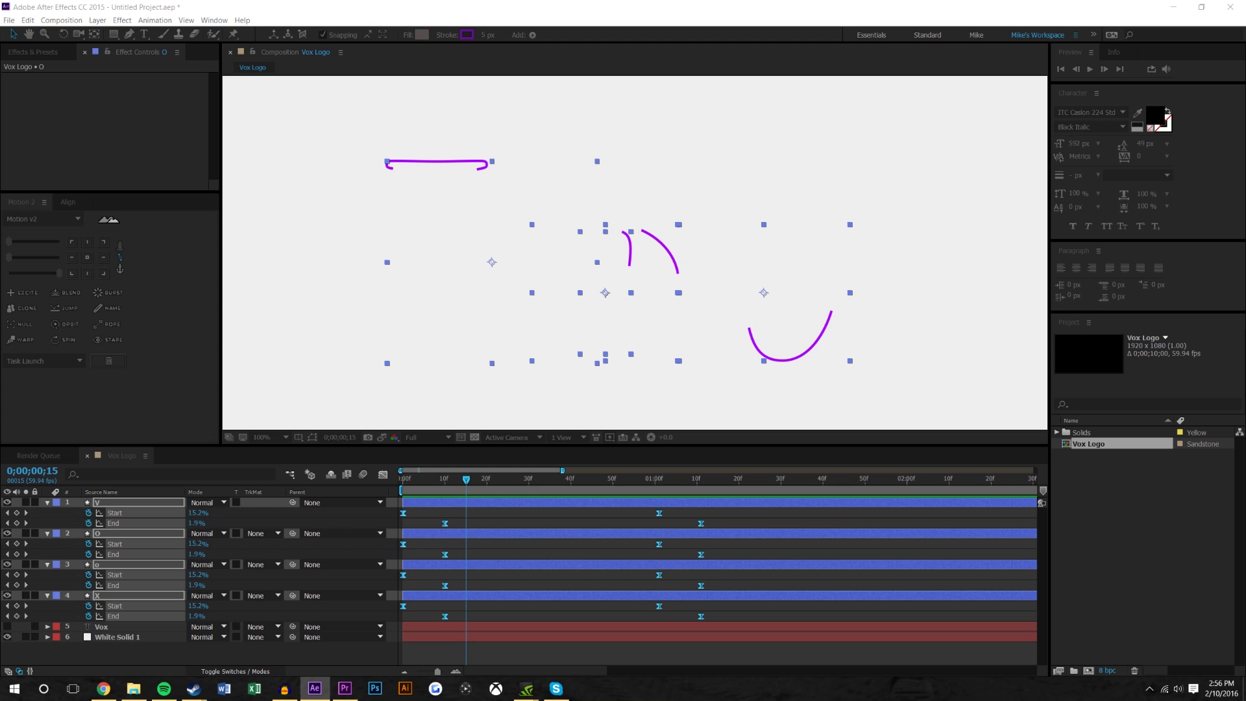
left_click_drag(902, 311, 869, 295)
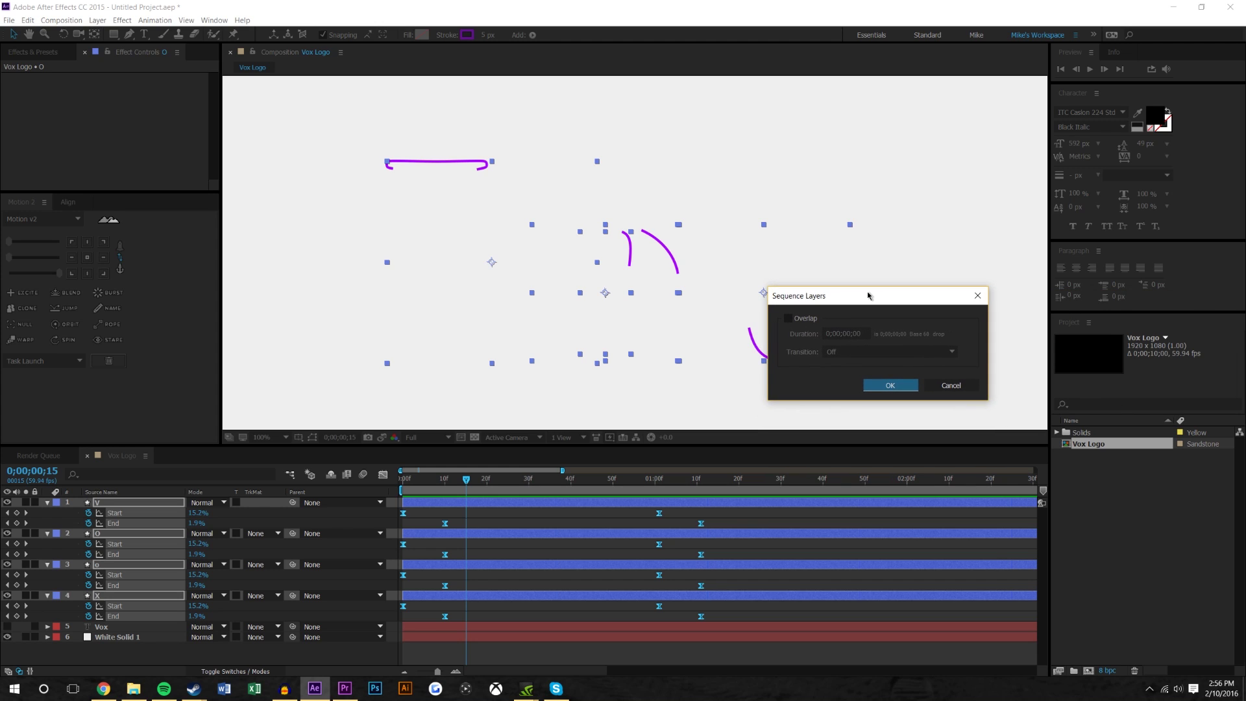
left_click(790, 320)
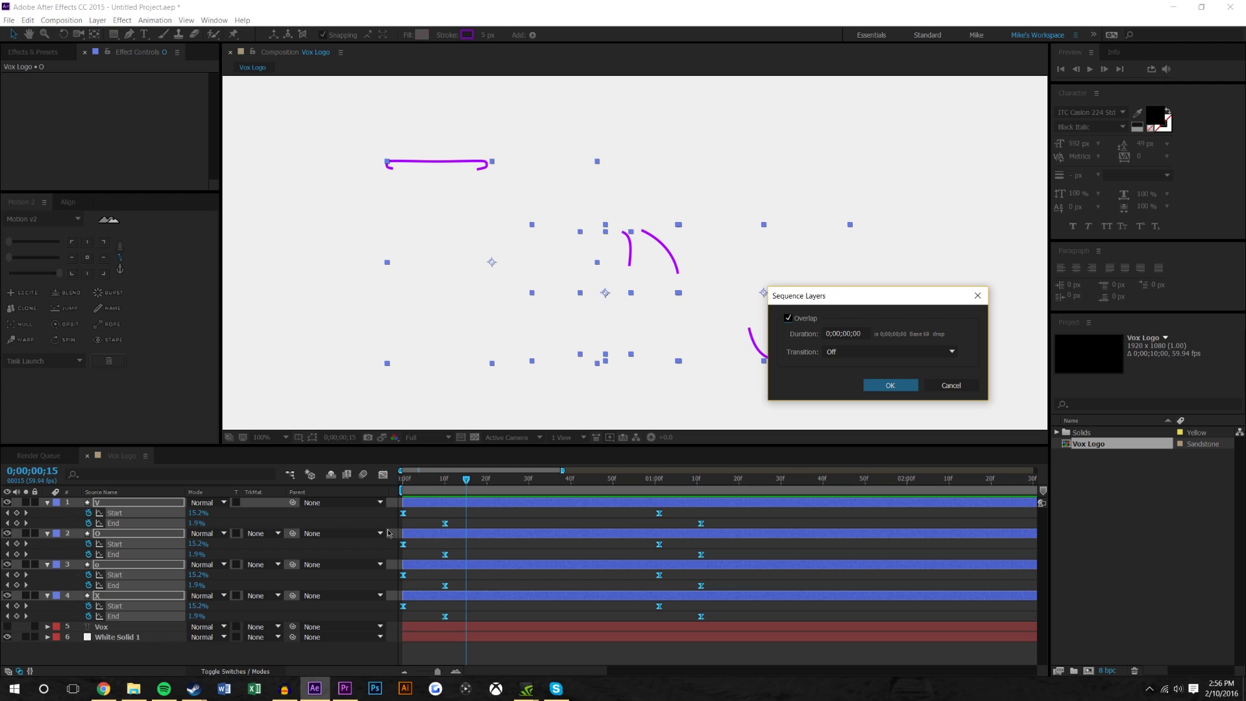
left_click(848, 333)
left_click(891, 385)
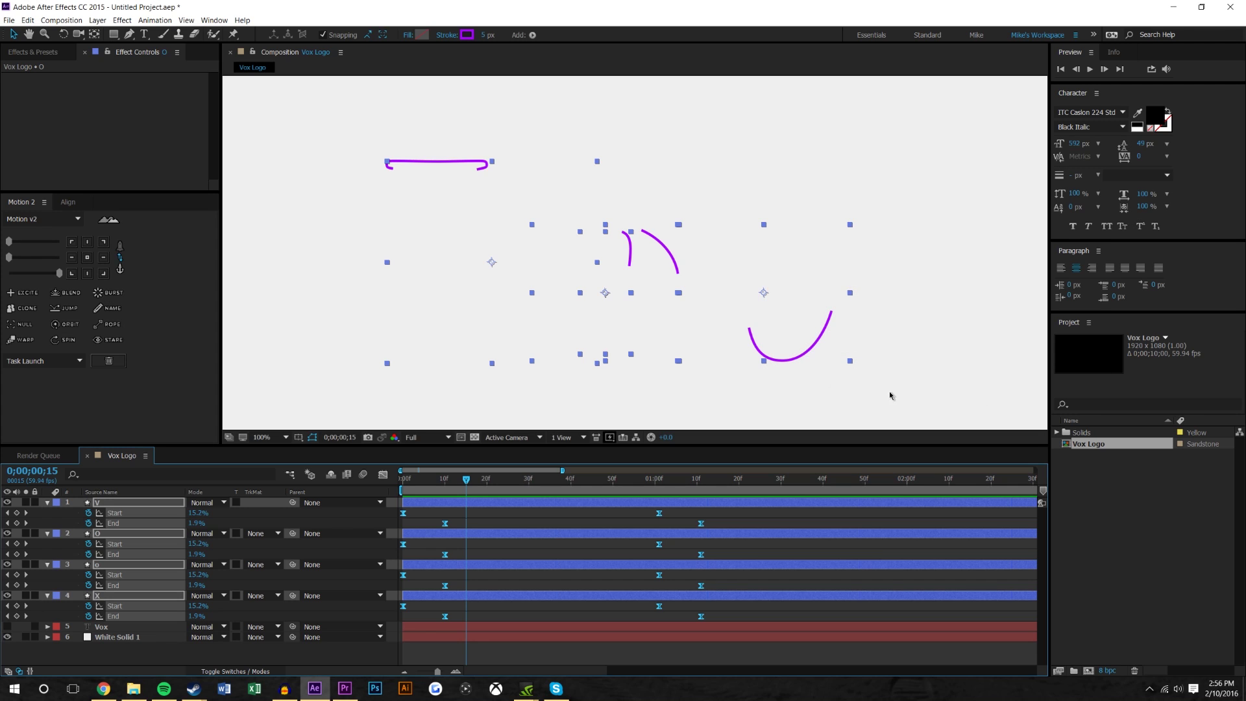
Step: Try sequencing the four letter layers with a 9-second overlap, previewing the staggered animation before undoing it
right_click(444, 524)
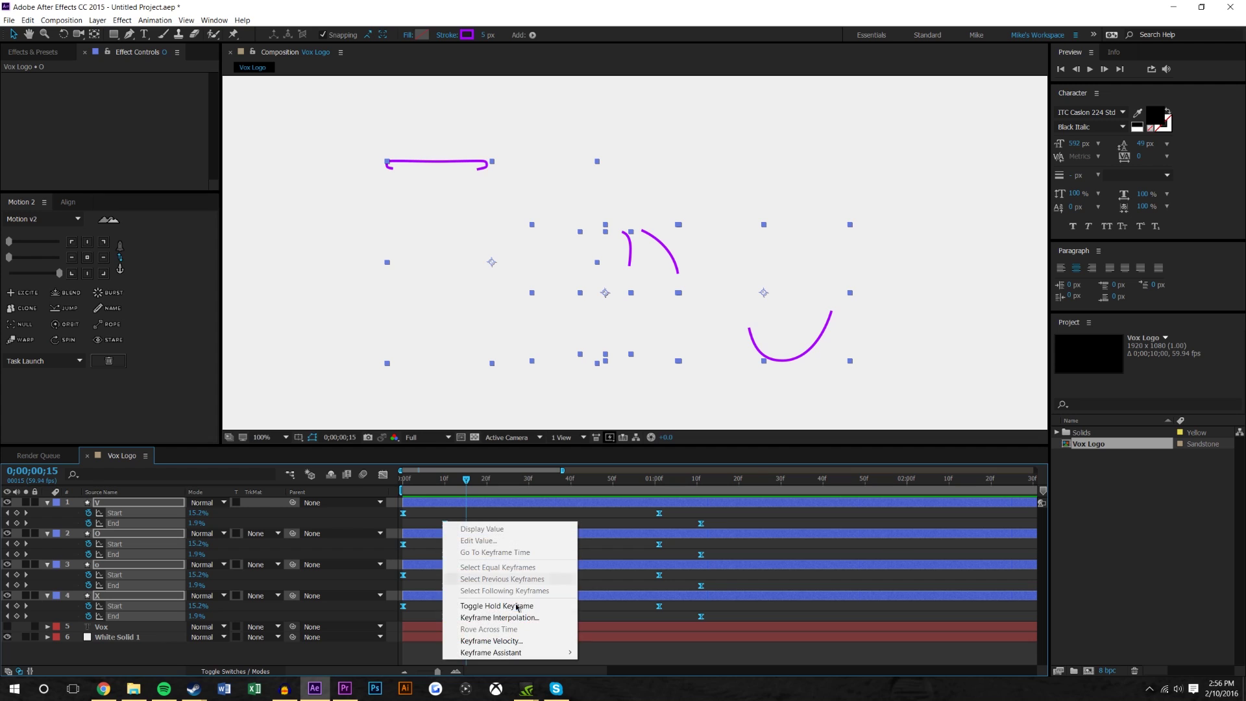
mouse_move(517, 653)
left_click(619, 641)
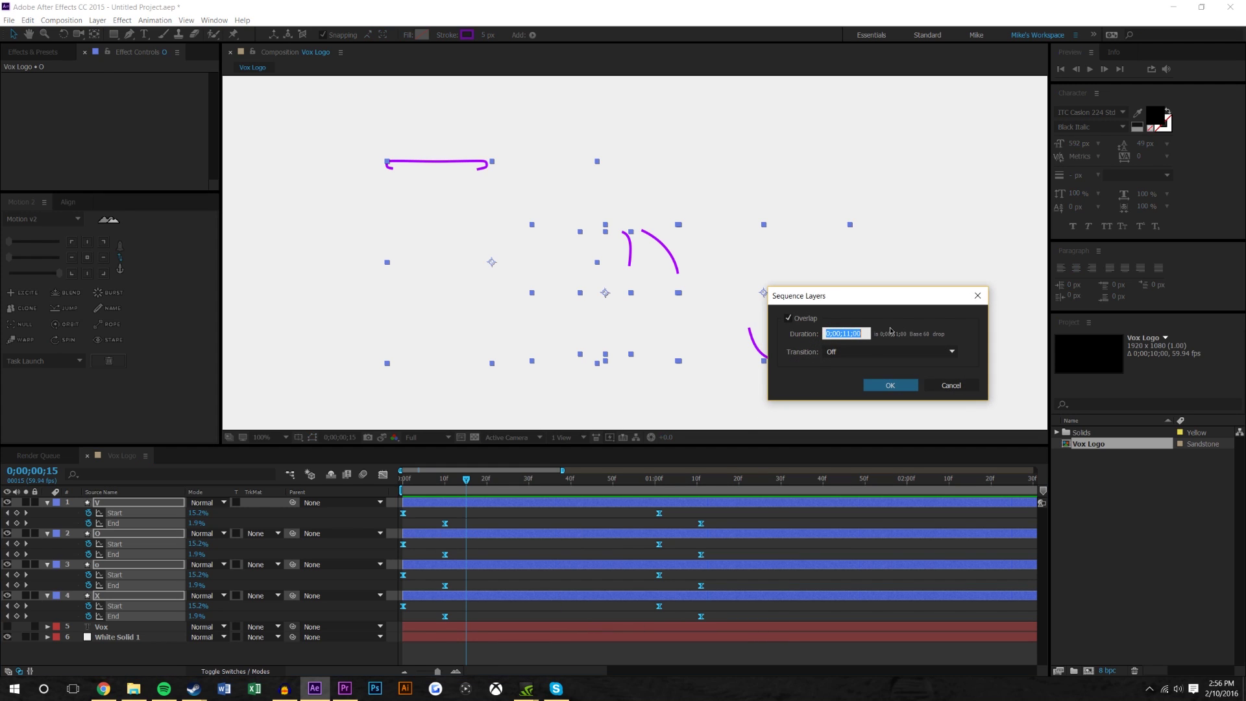
left_click(849, 332)
type("9")
left_click(899, 386)
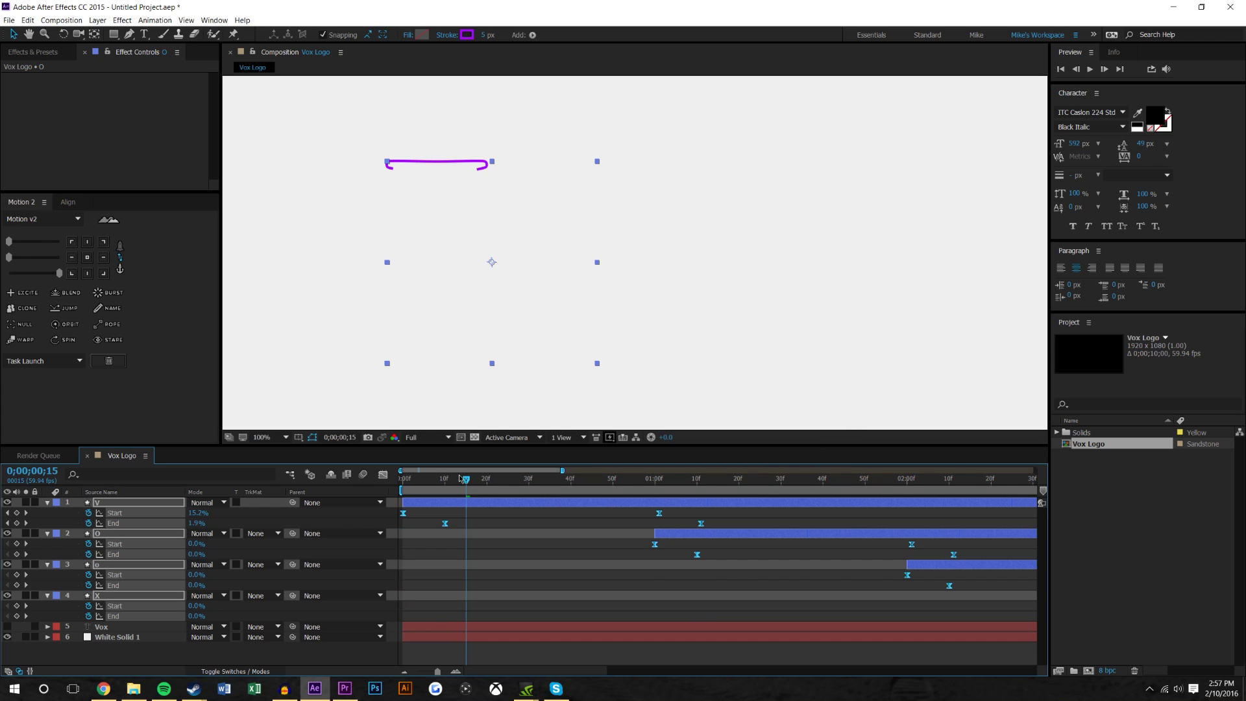
left_click(414, 669)
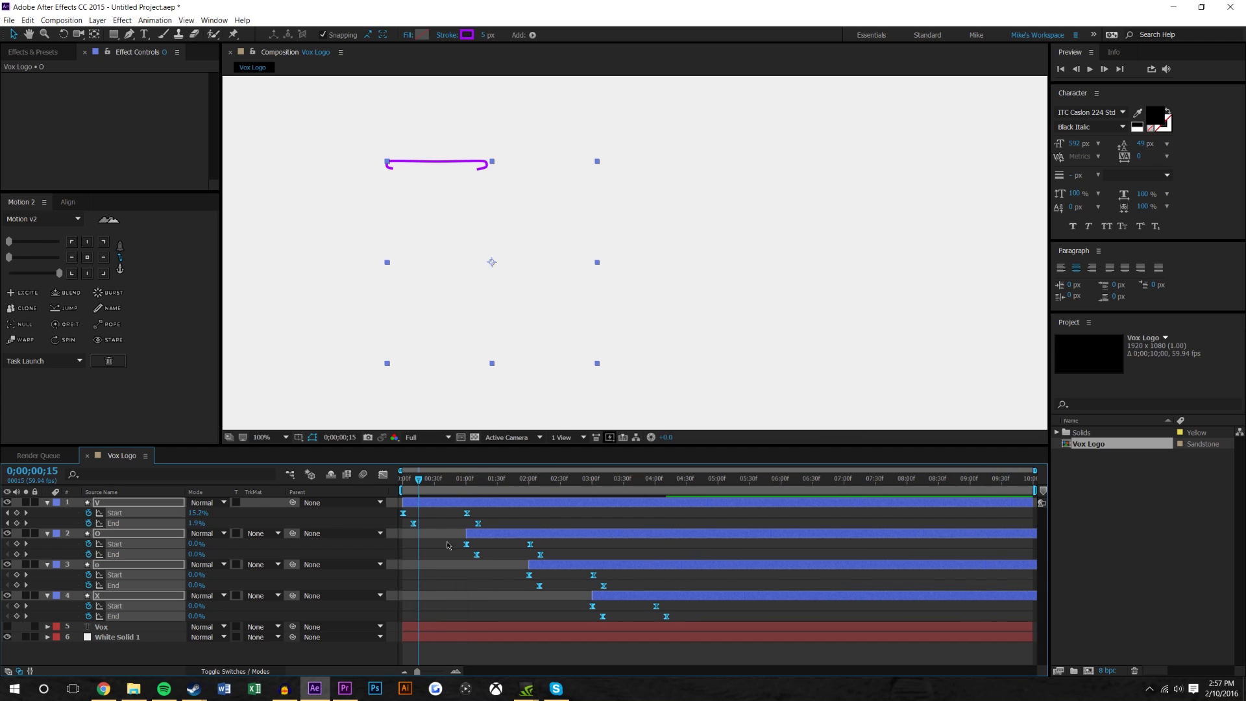
left_click_drag(413, 481, 380, 505)
key("Home")
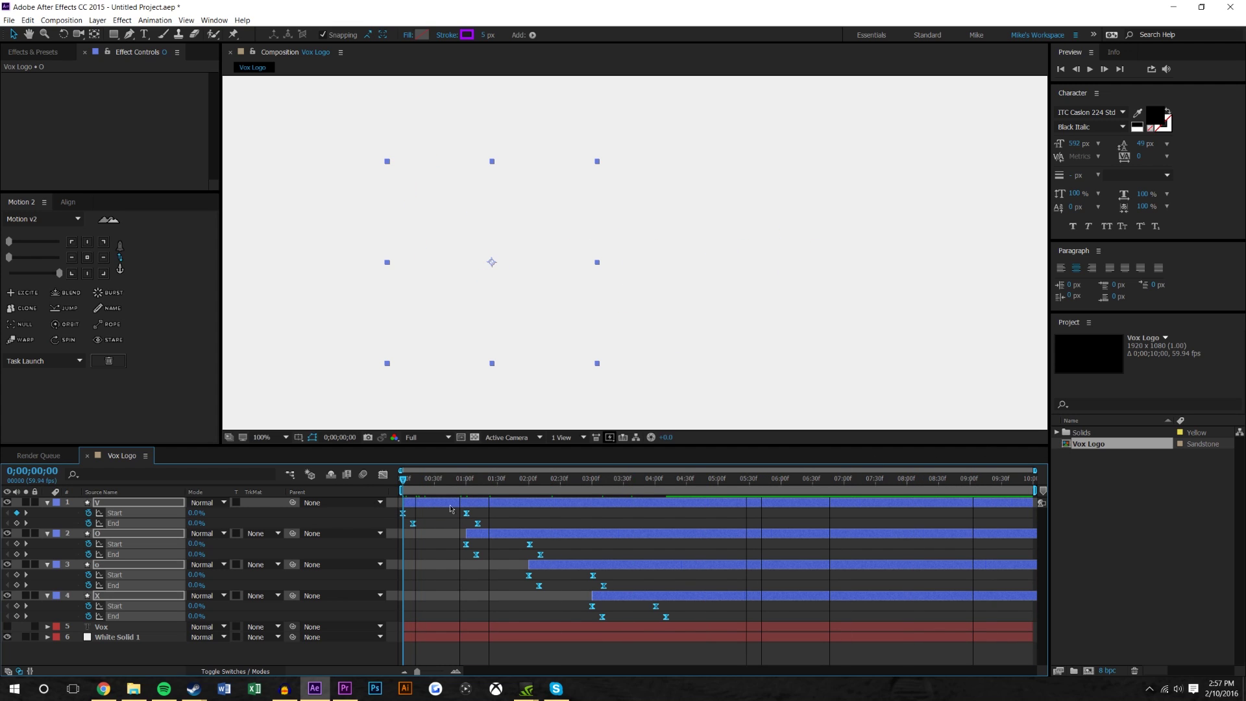
key("space")
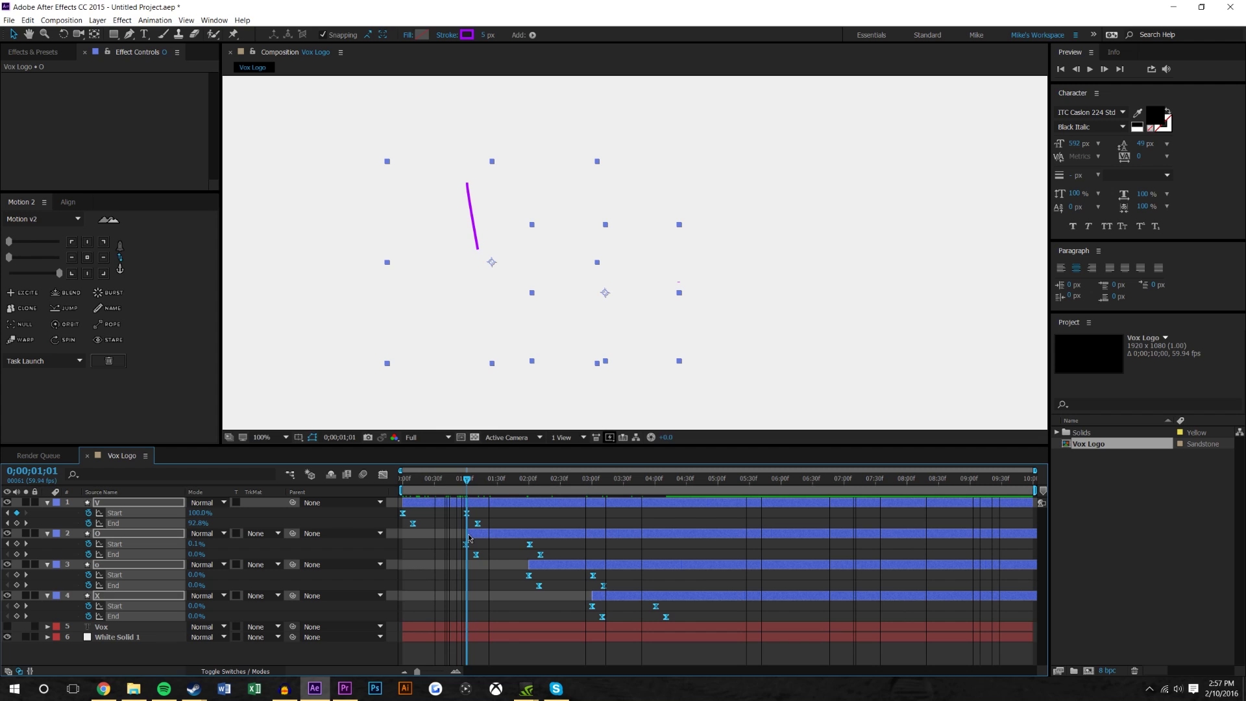
key("ctrl+z")
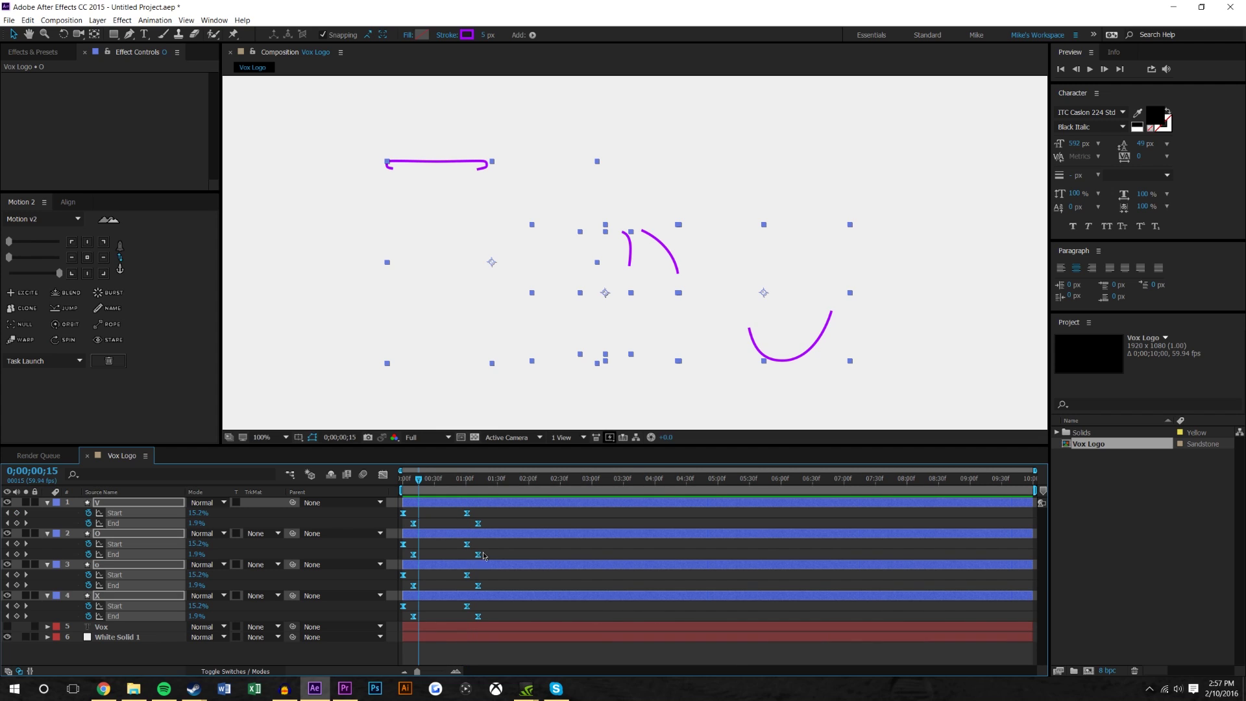
Step: Sequence the four letter layers with Overlap enabled and a duration of 0;00;09;45, and preview the staggered animation
left_click(455, 671)
left_click(456, 670)
left_click_drag(494, 671, 433, 673)
right_click(445, 555)
mouse_move(493, 545)
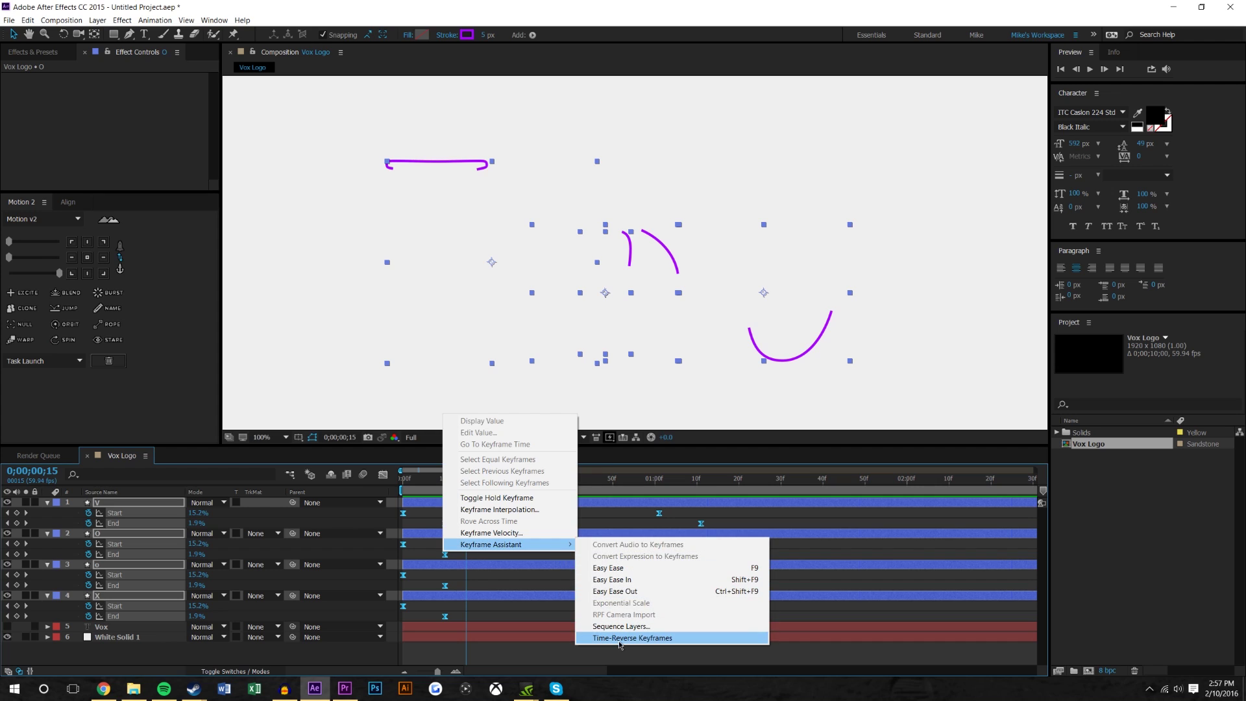
left_click(649, 626)
left_click(852, 331)
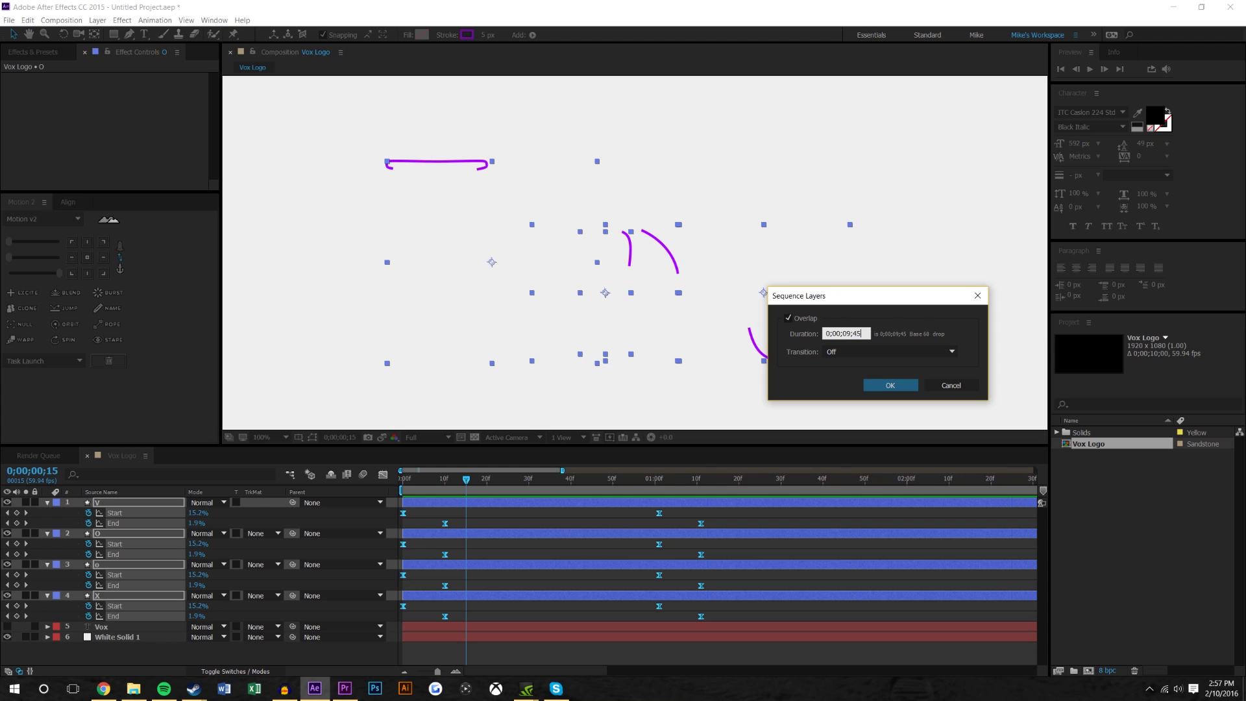
key("Return")
key("space")
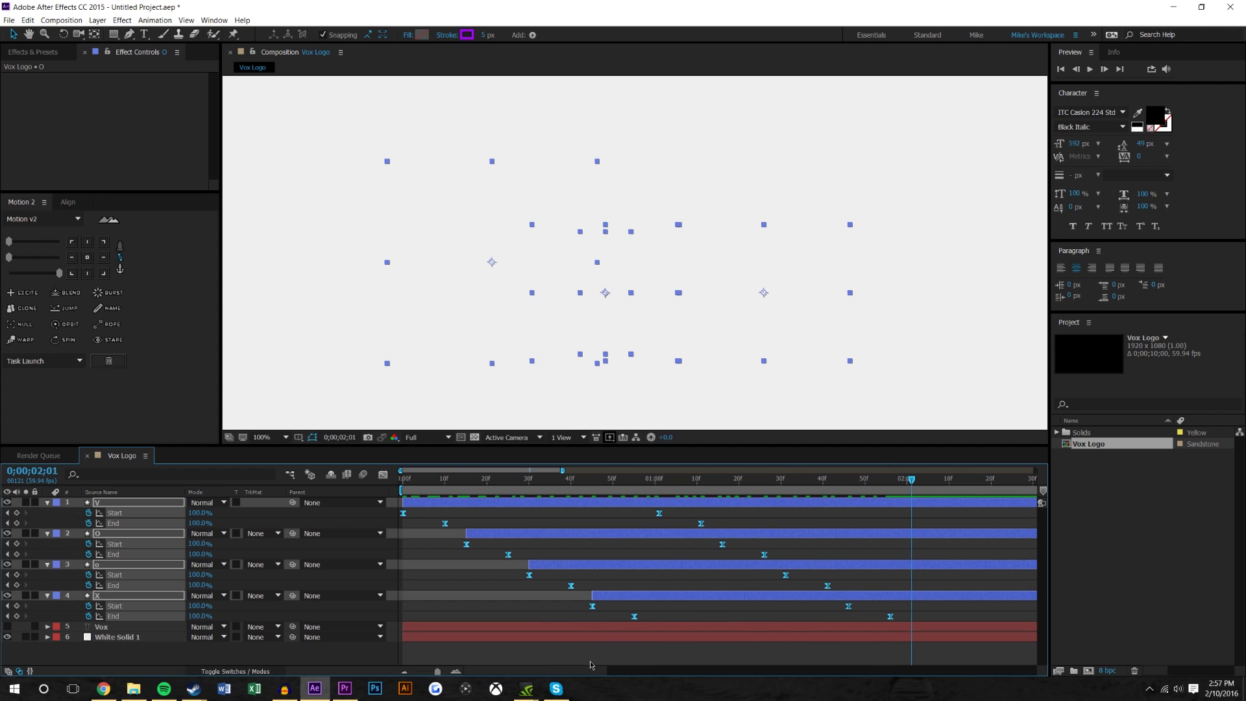
Step: Shift the X layer to start at 0;00;00;30 and the inner o layer at 0;00;00;22, and preview the timing
left_click(578, 598)
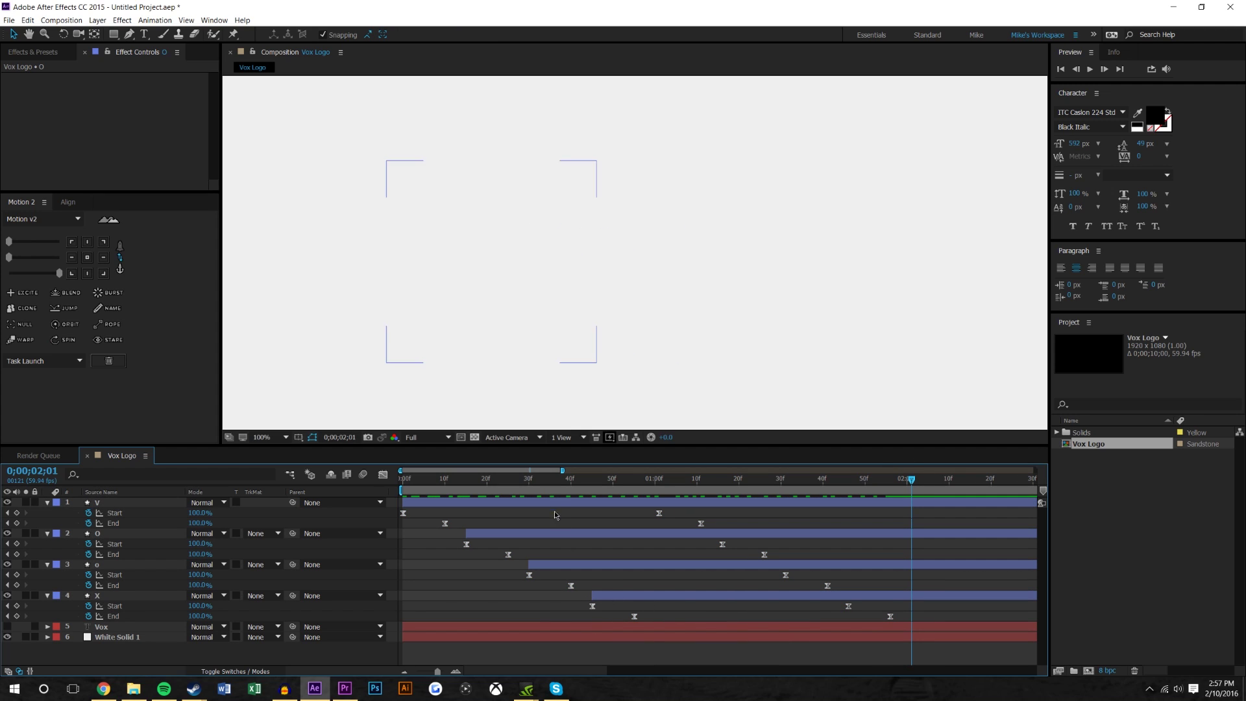
left_click(528, 480)
left_click_drag(601, 595, 538, 596)
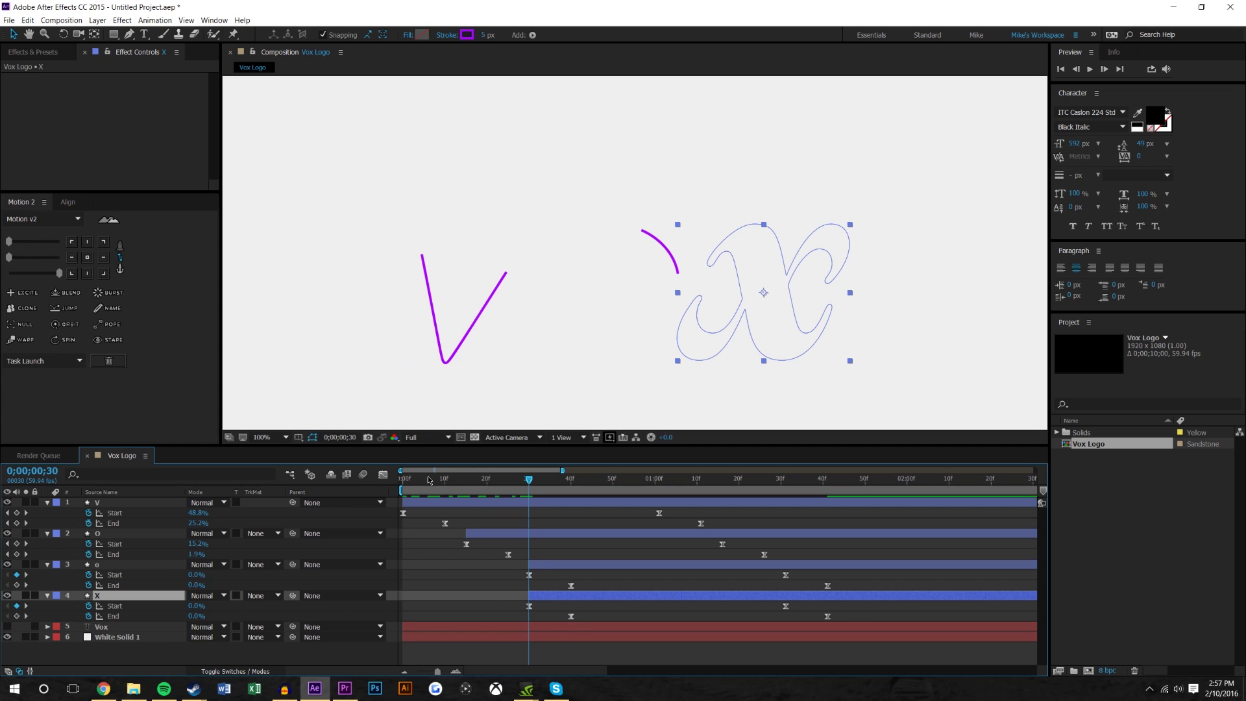
left_click(616, 275)
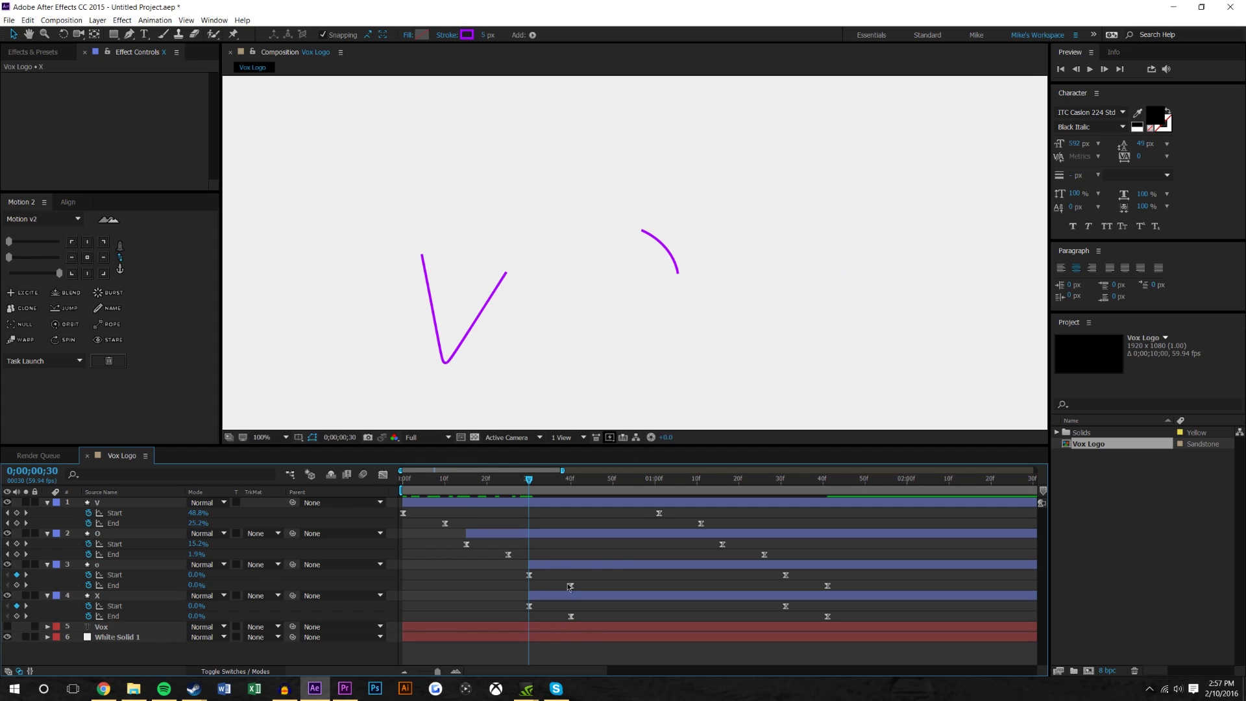
left_click_drag(545, 567, 517, 568)
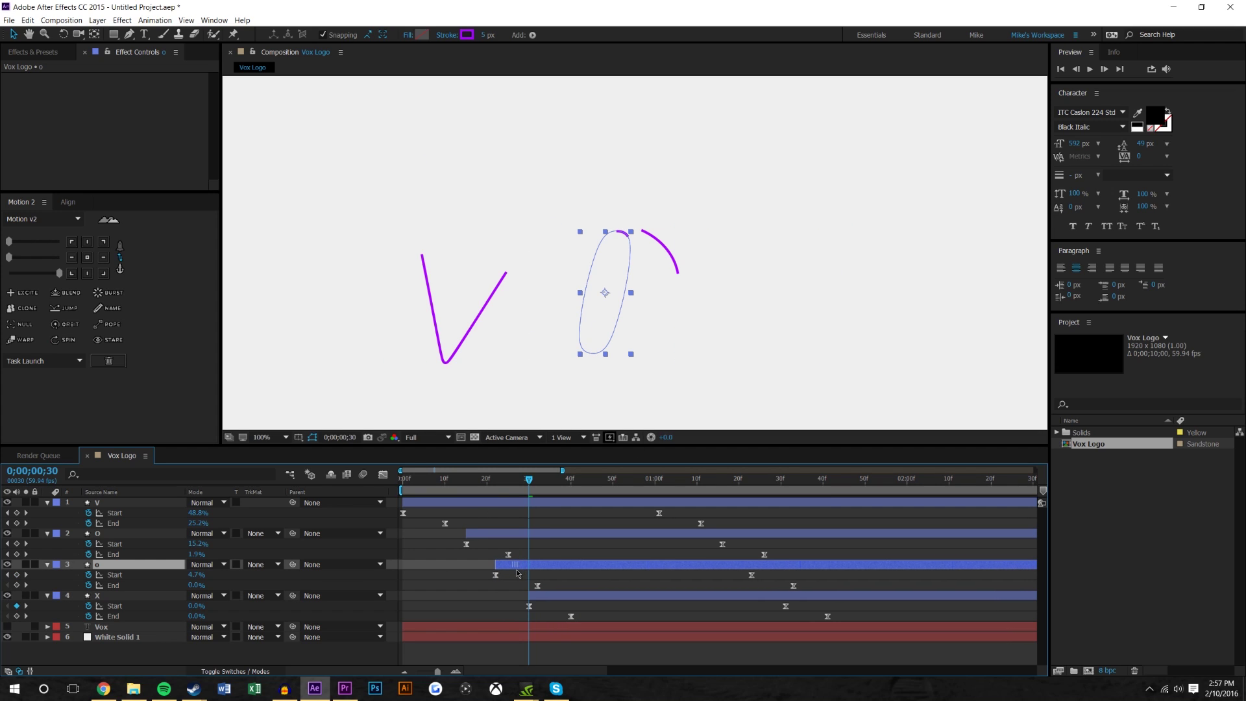
key("space")
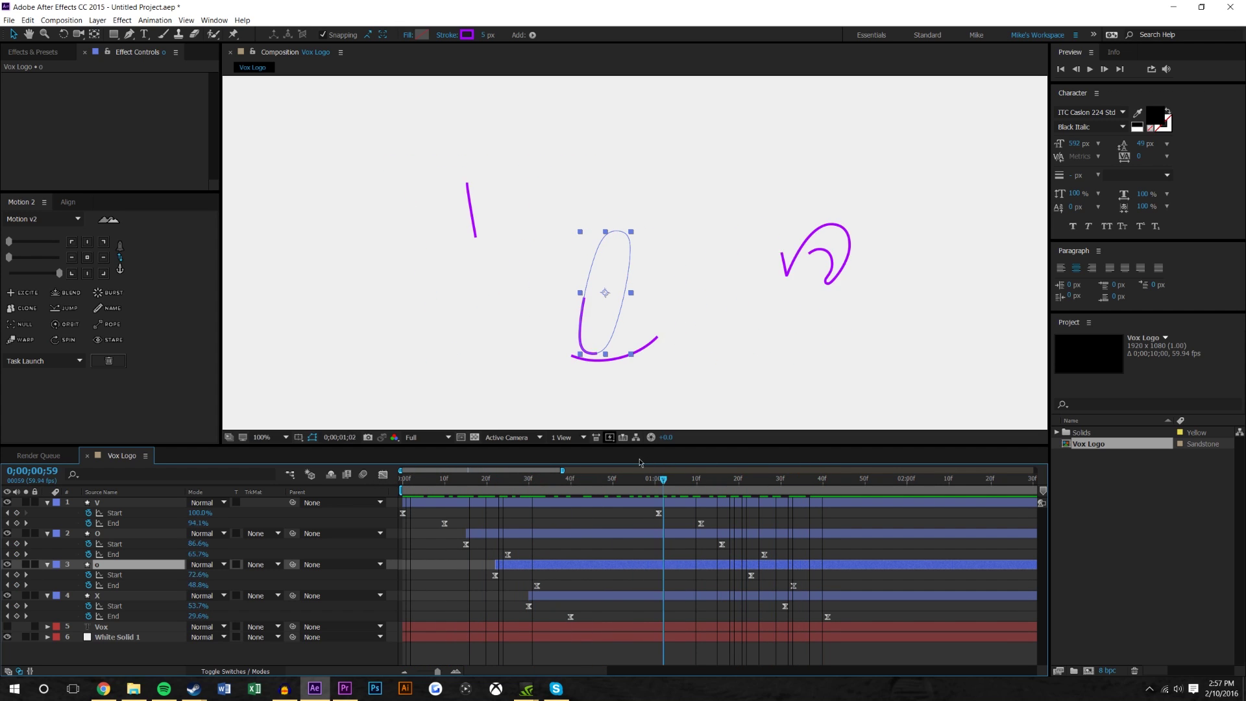
mouse_move(407, 479)
left_mouse_down()
mouse_move(740, 477)
mouse_move(582, 470)
mouse_move(497, 482)
left_mouse_up()
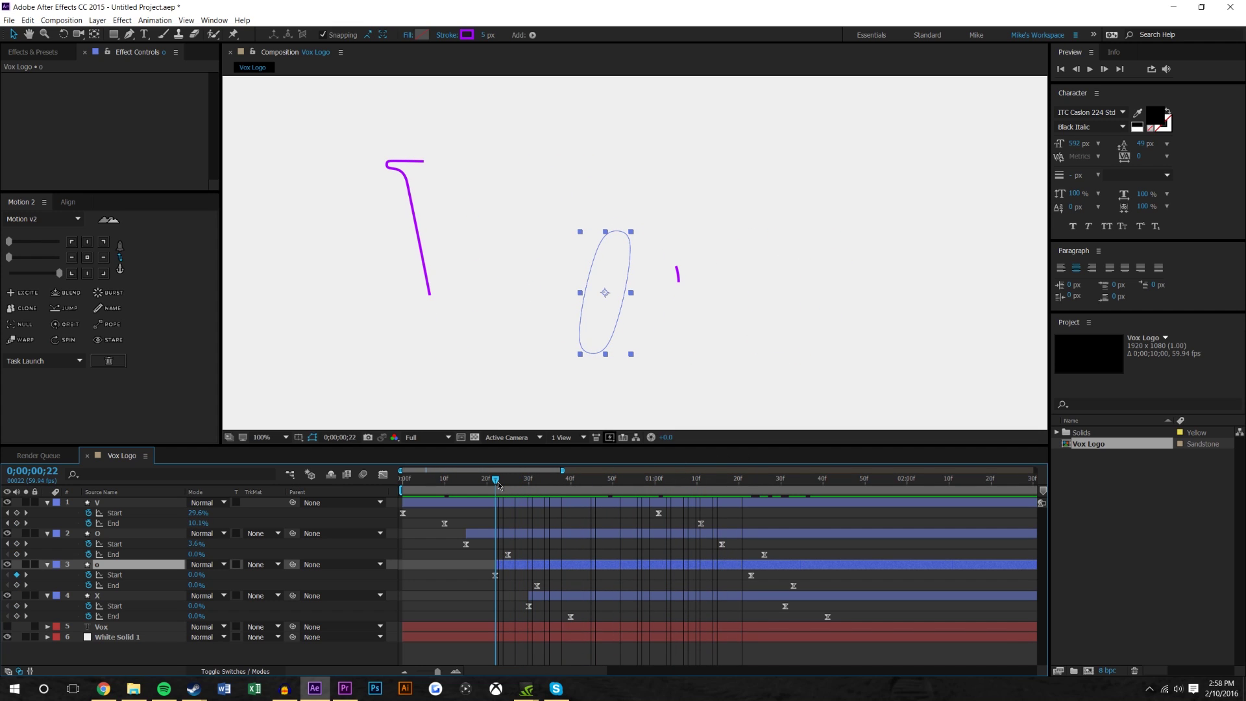
mouse_move(498, 482)
left_mouse_down()
mouse_move(757, 481)
mouse_move(425, 481)
mouse_move(764, 480)
mouse_move(619, 506)
mouse_move(473, 507)
left_mouse_up()
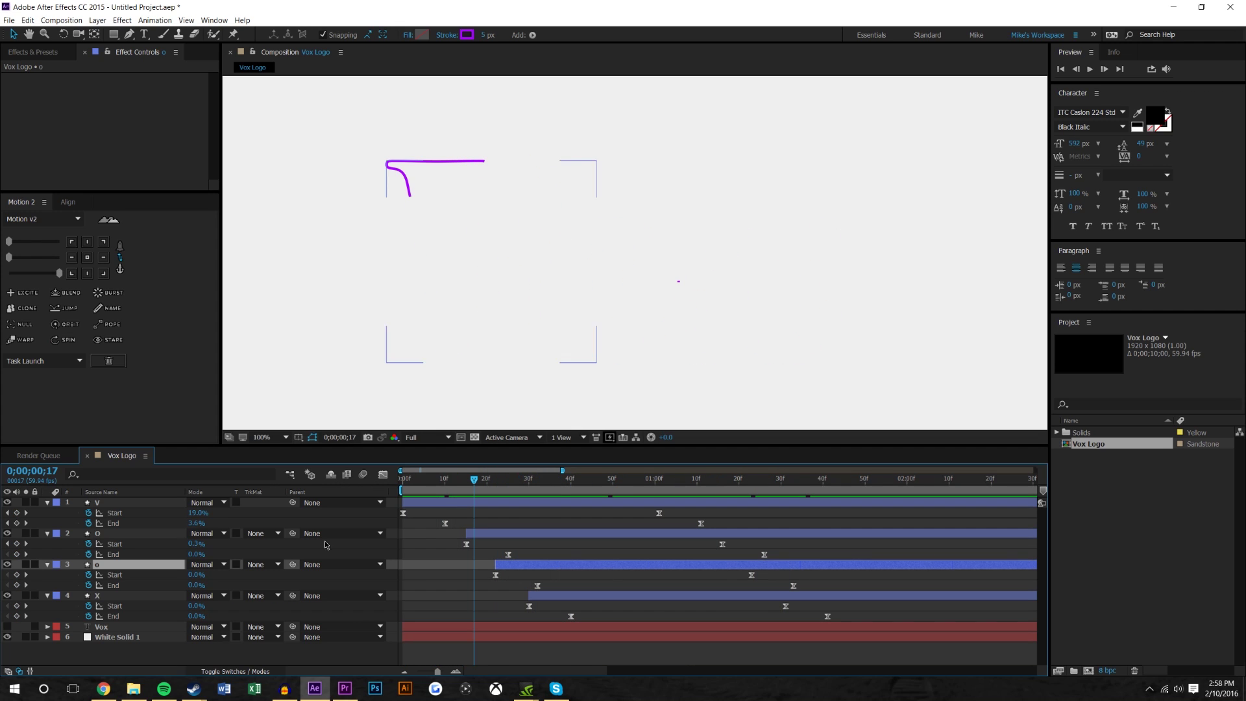
Step: Show the Vox text layer and preview the outline animation over it from the start
left_click(6, 627)
left_click(7, 627)
key("space")
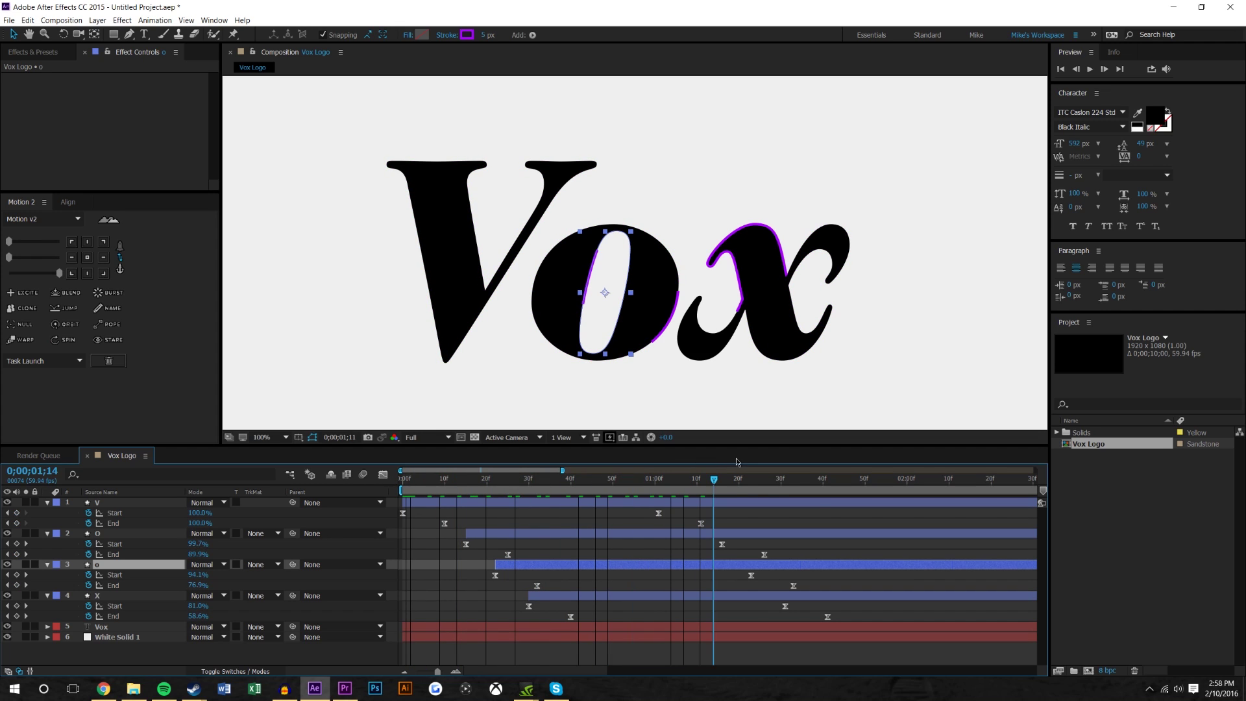
left_click_drag(859, 479, 296, 436)
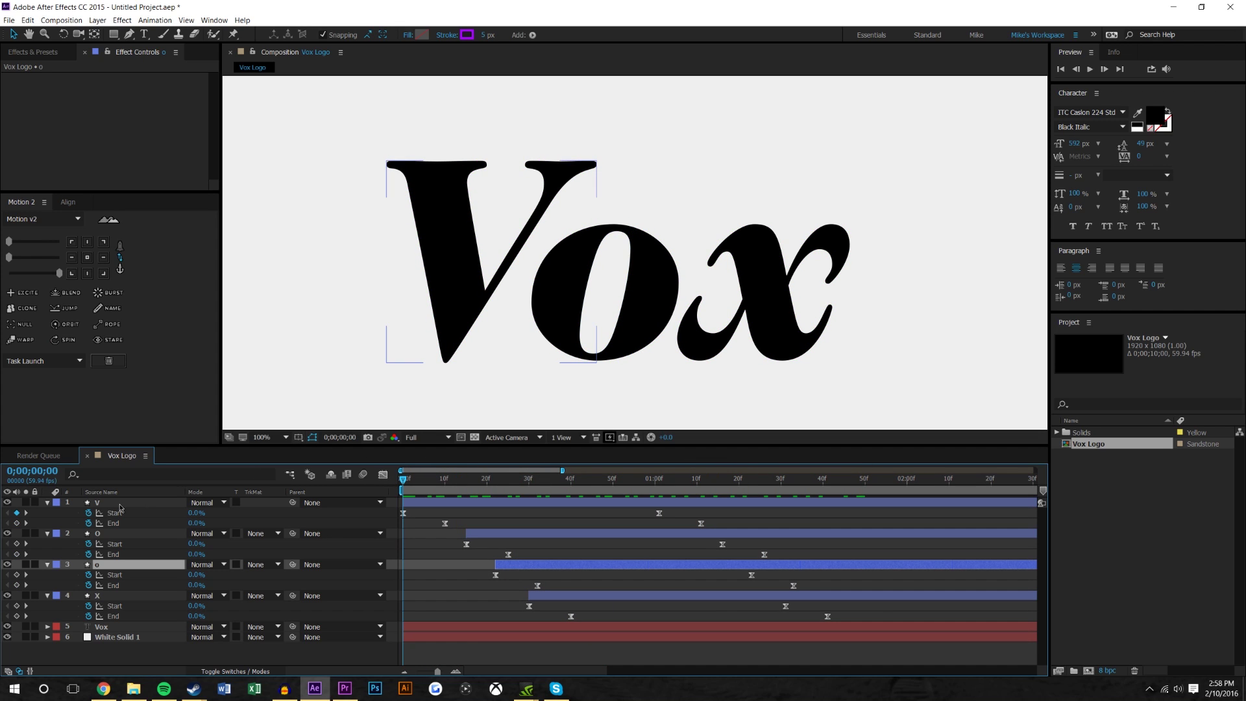
Step: Pre-compose the four letter layers into a new composition named Outlines, moving all attributes into it
left_click(121, 597, "shift")
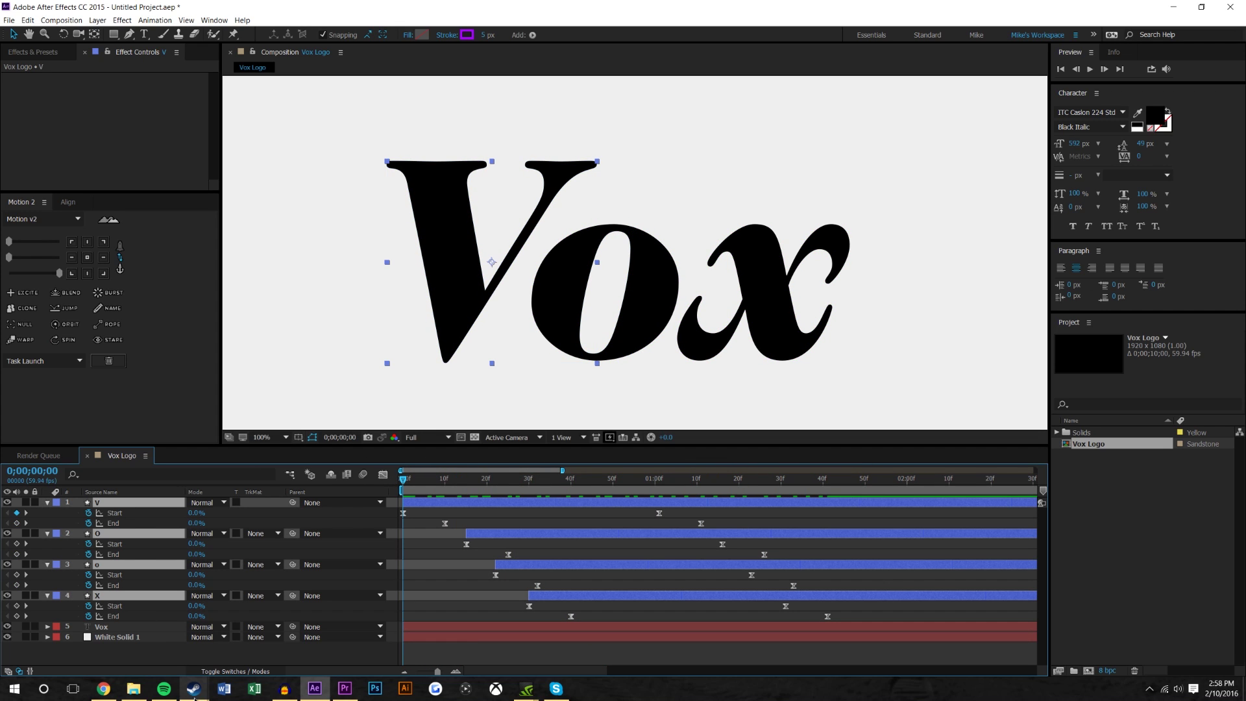
mouse_move(135, 696)
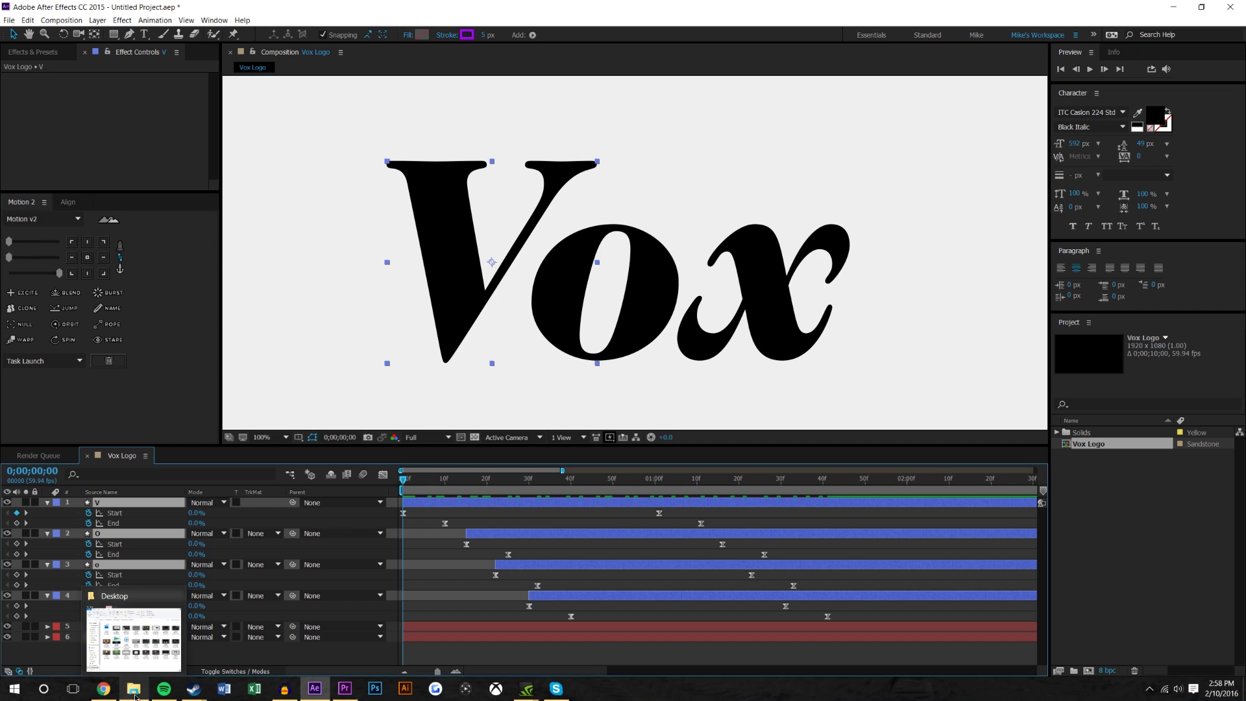
left_click(134, 689)
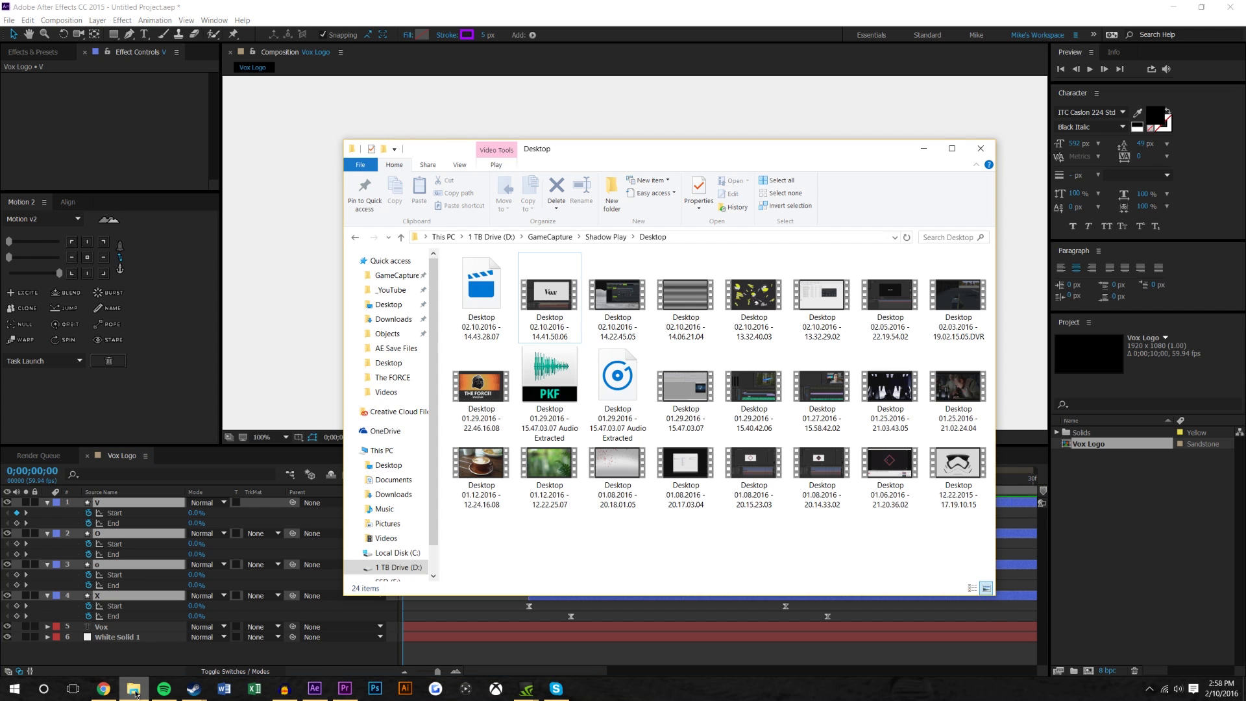
left_click(143, 693)
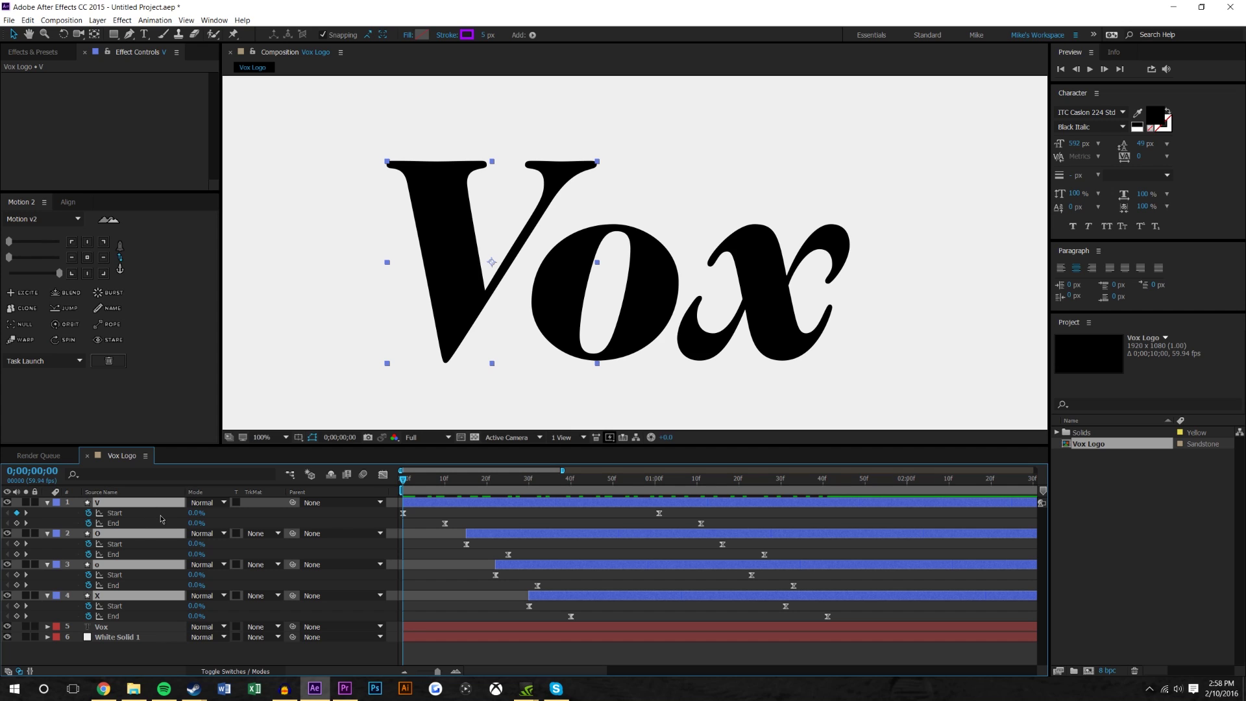
key("ctrl+shift+c")
type("Vox")
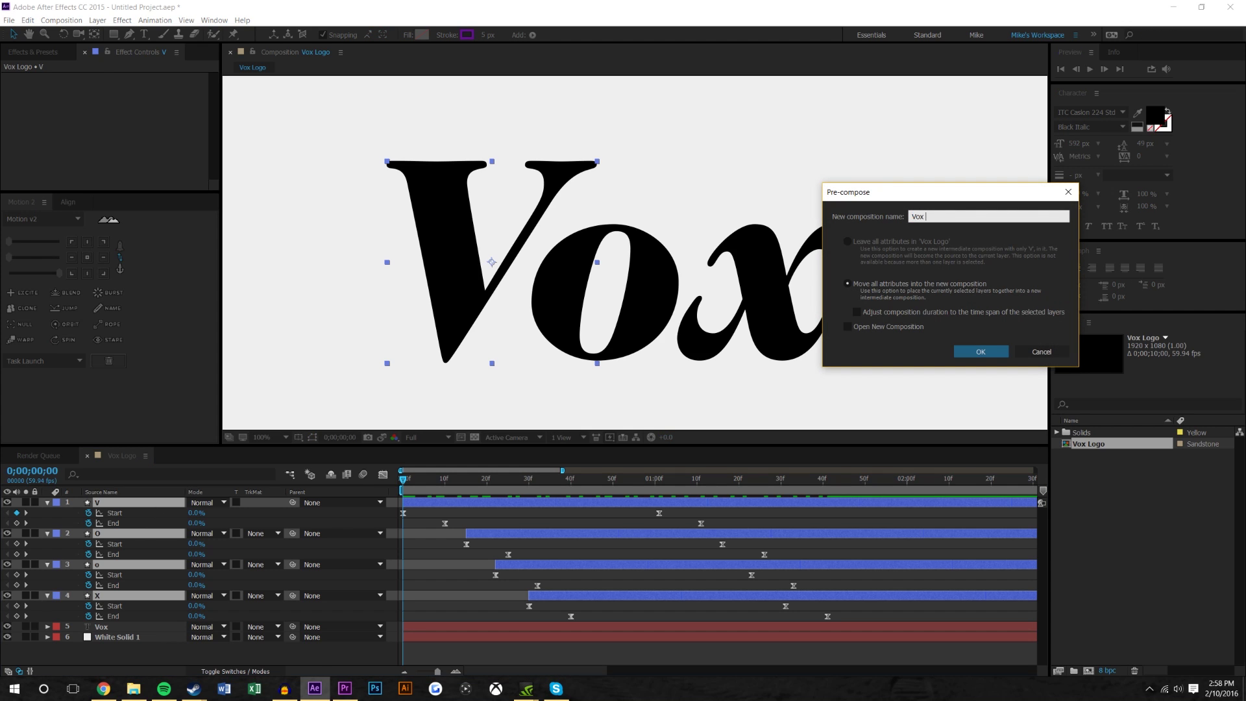
type("utlines")
key("Return")
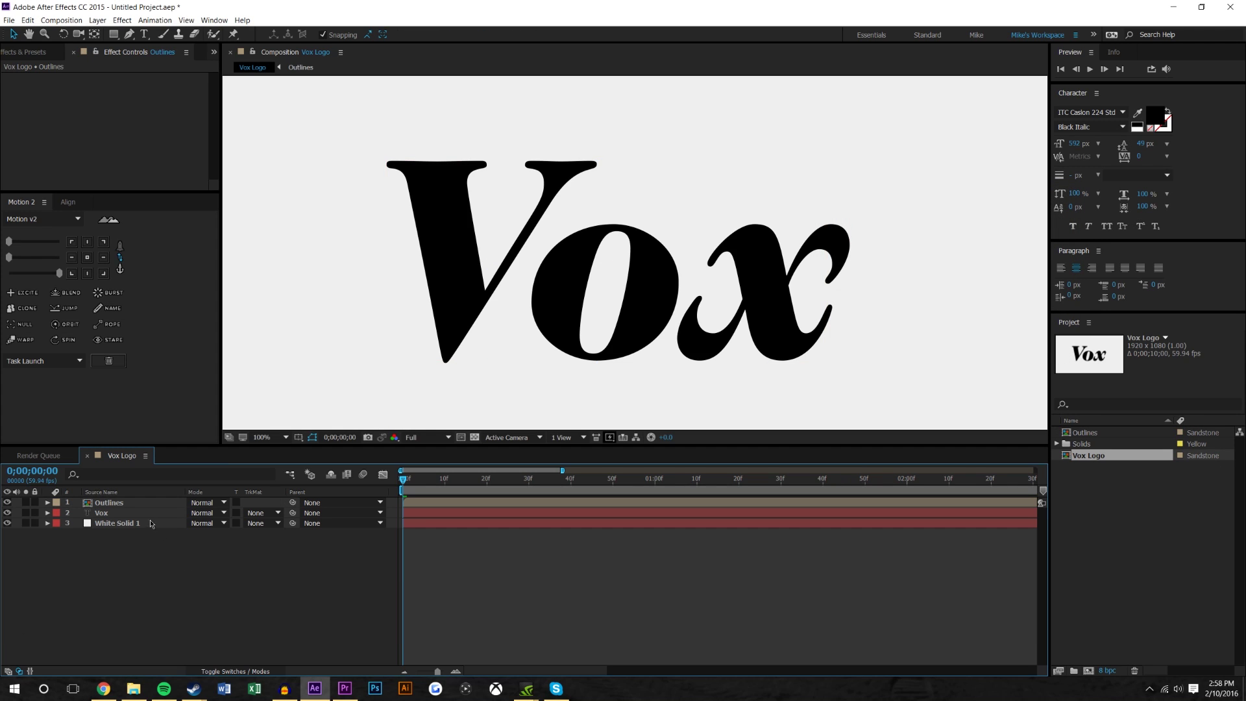
Step: Apply a Fill effect to the Outlines layer with yellow FFEC00 and check the strokes at 0;00;00;44
left_click(122, 20)
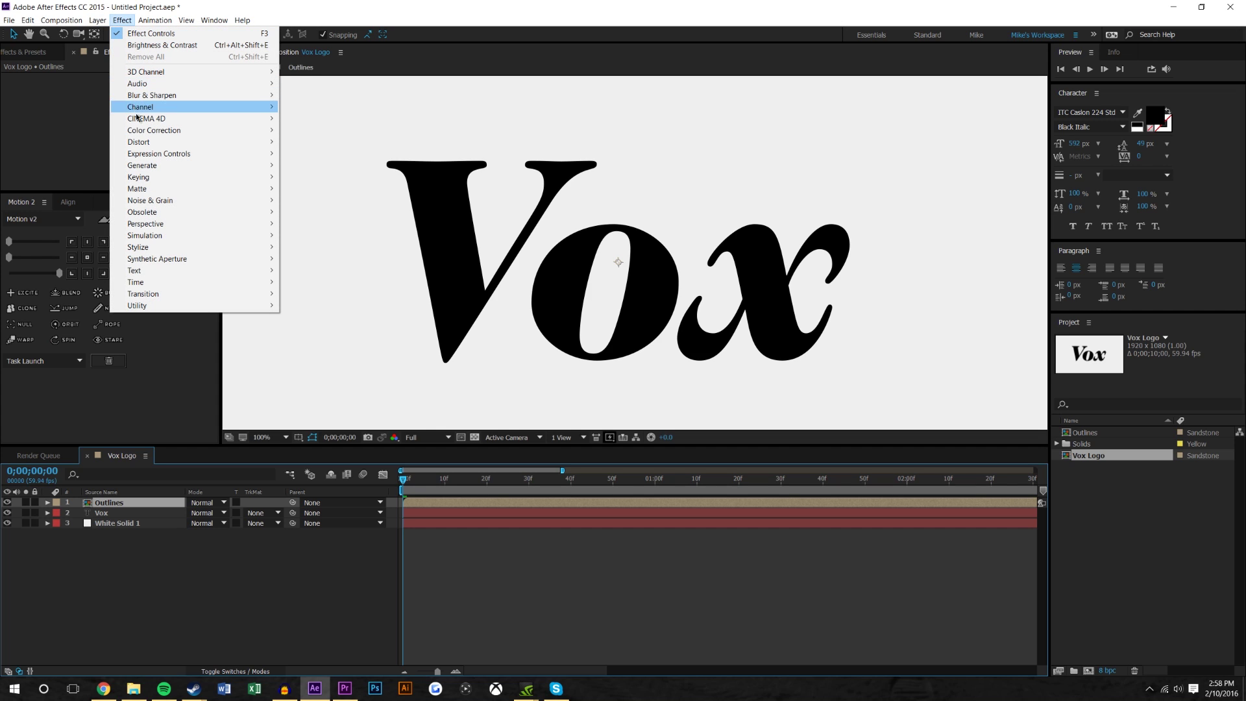
mouse_move(169, 165)
left_click(316, 344)
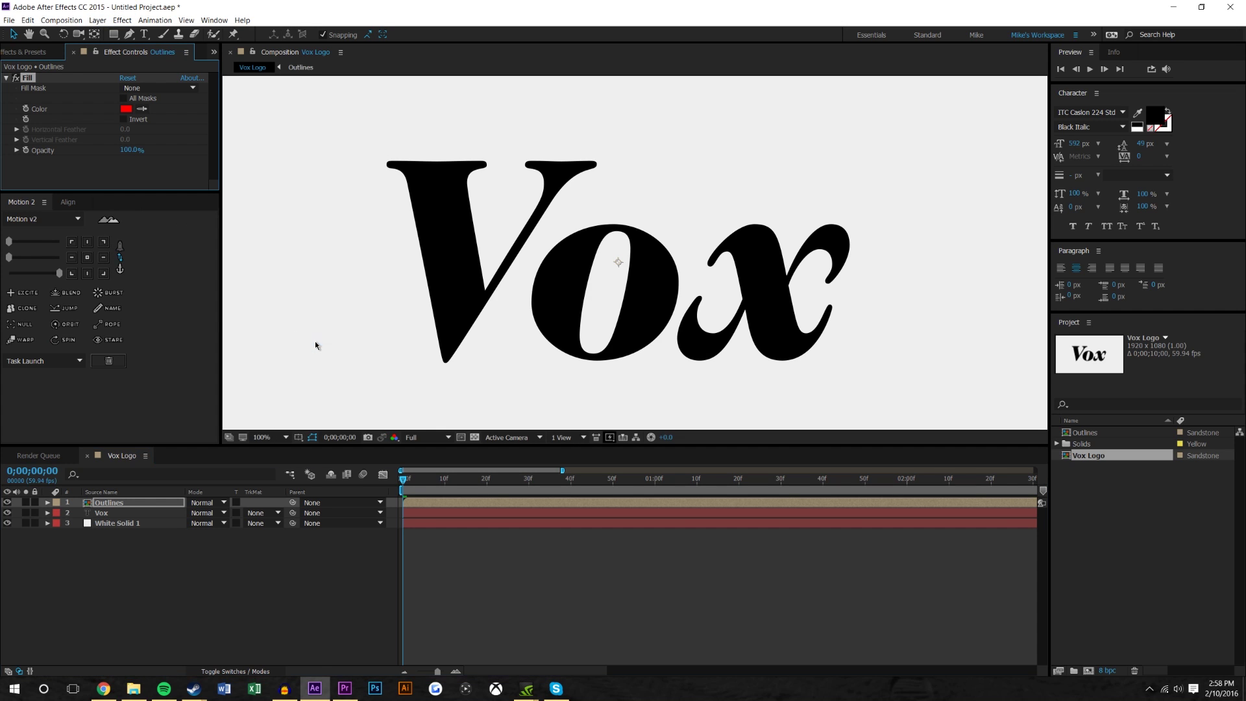
left_click(127, 109)
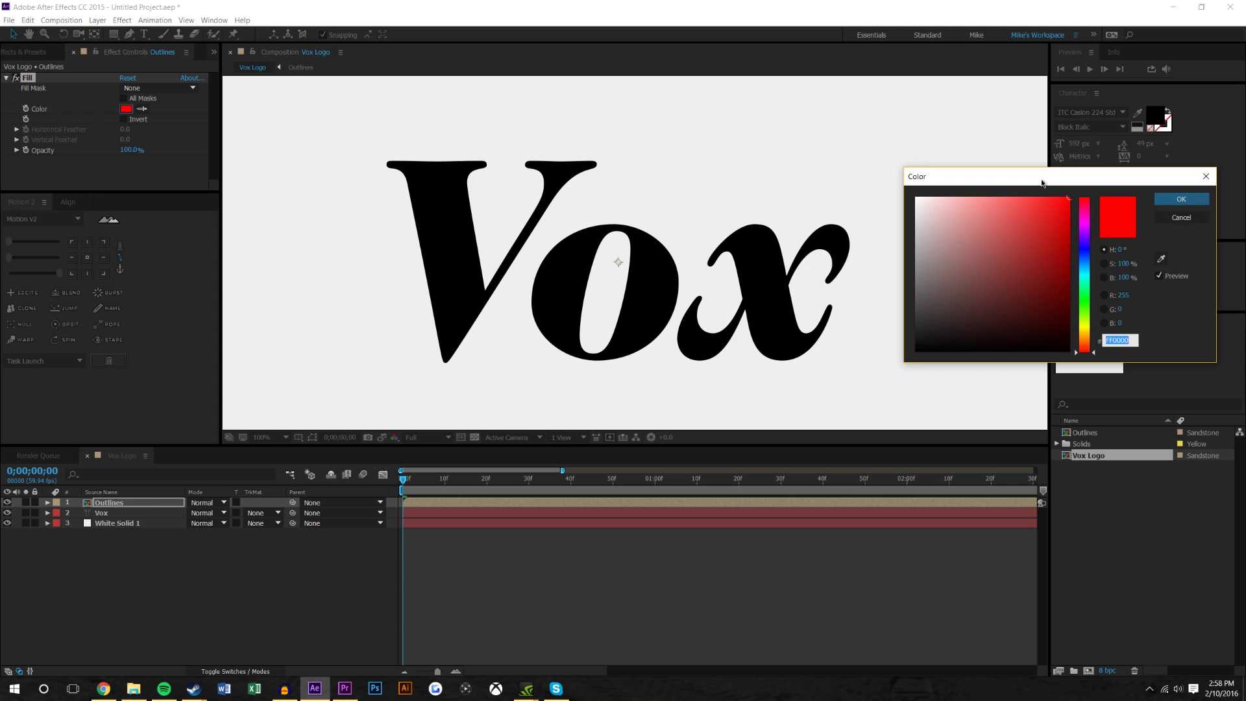
left_click_drag(1043, 183, 558, 423)
left_click_drag(605, 473, 604, 564)
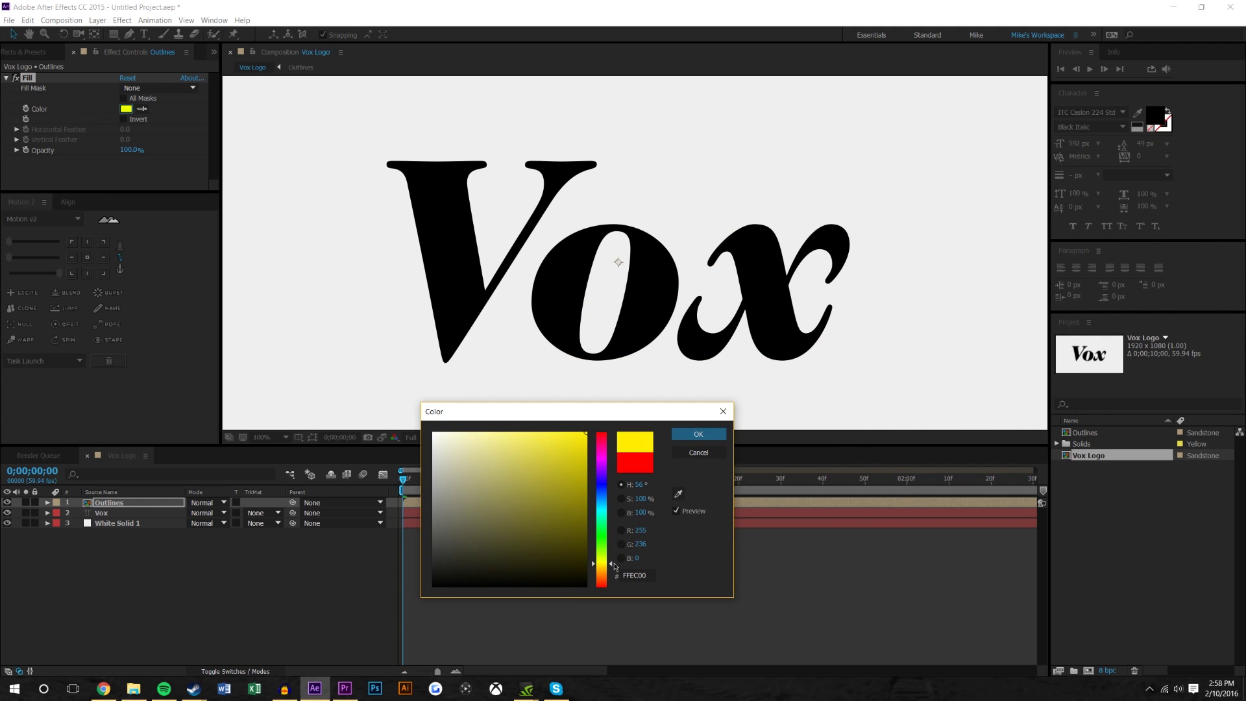
left_click(698, 434)
left_click_drag(404, 487, 588, 486)
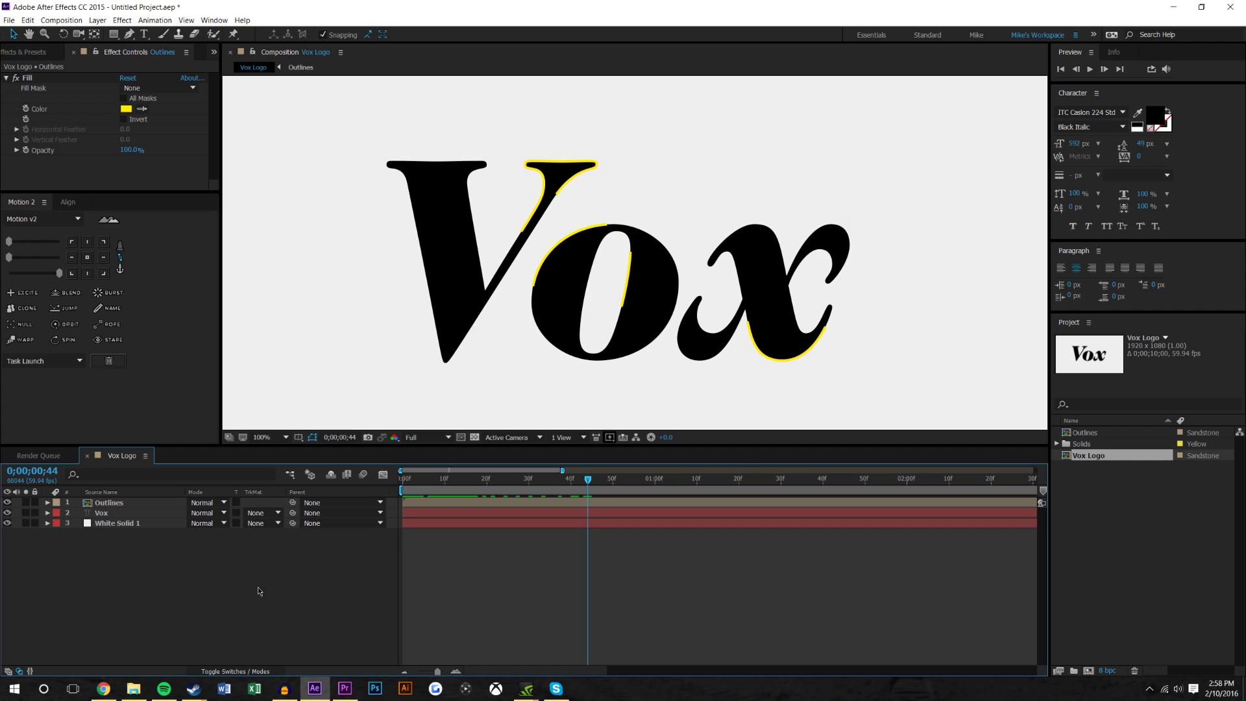
Step: Duplicate the Outlines layer and shift the upper copy to start at 0;00;00;10
left_click(104, 505)
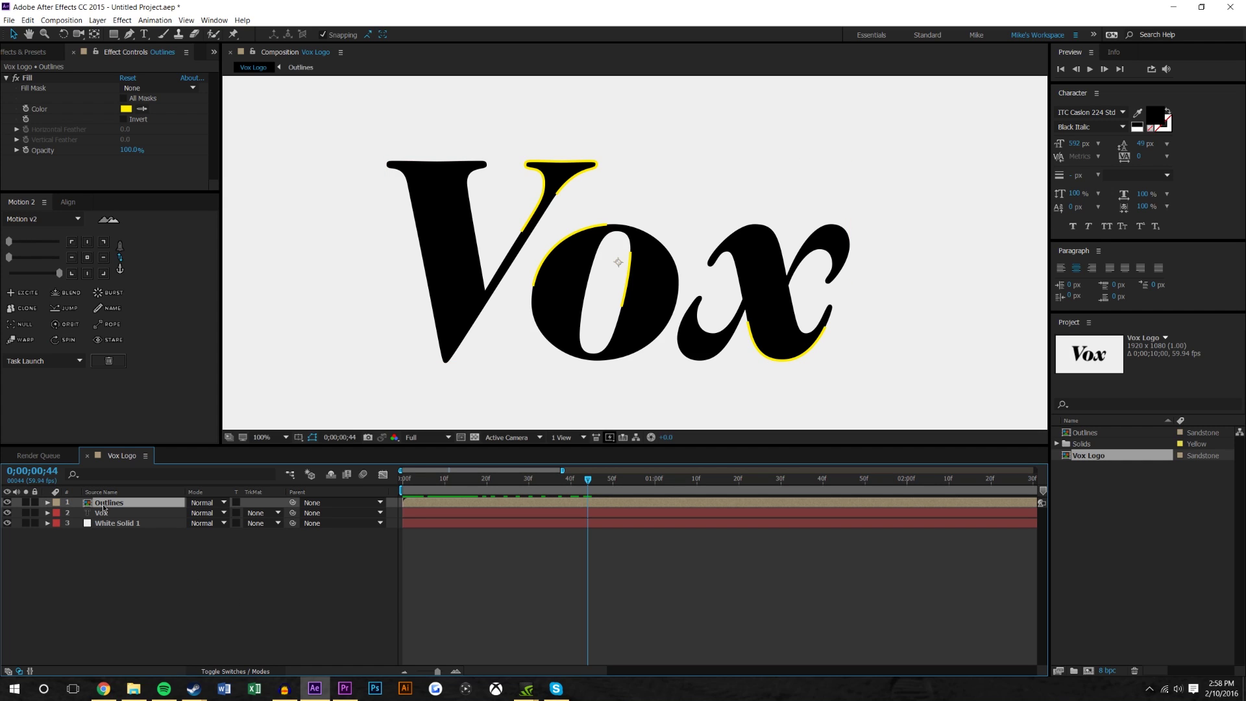
key("ctrl+d")
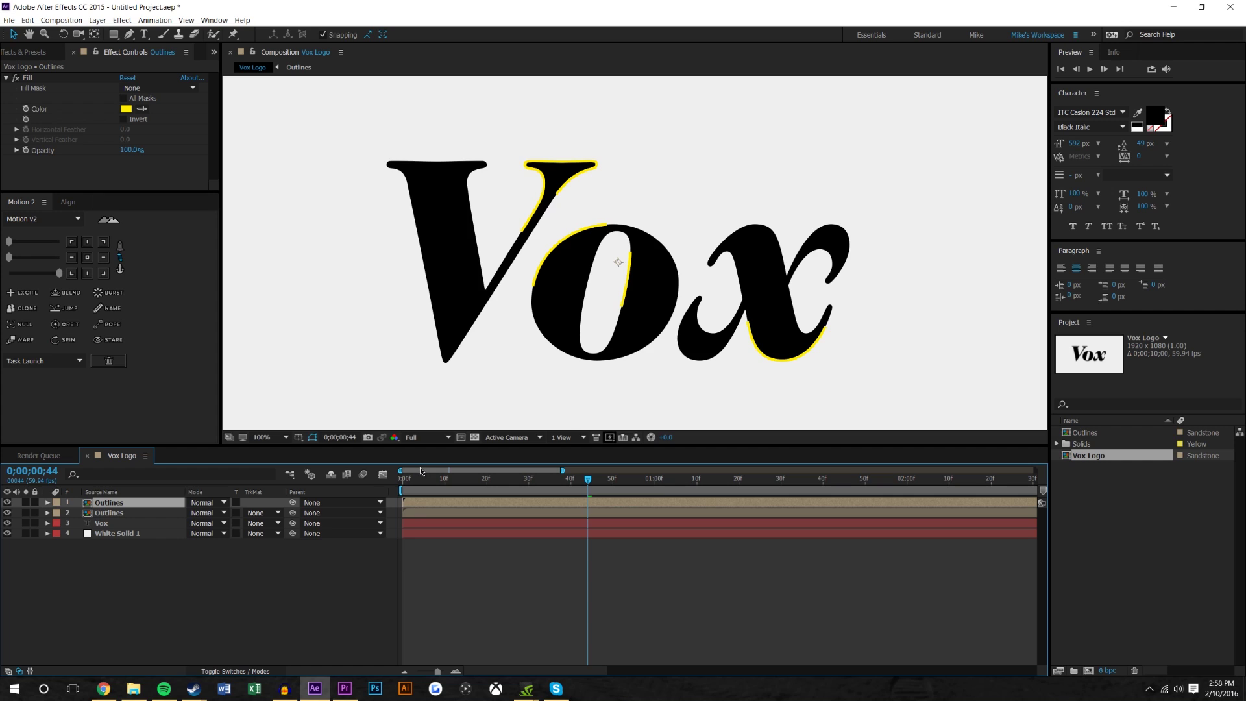
left_click(413, 489)
scroll(435, 478, "up", 4)
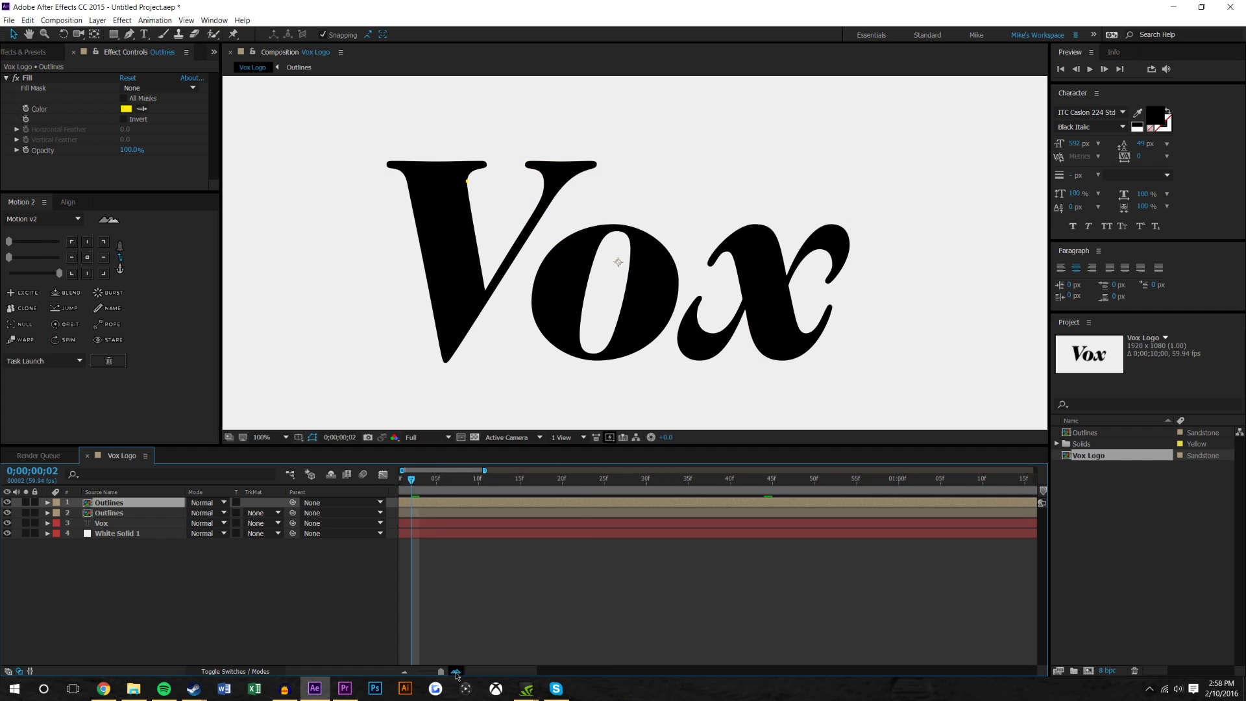
left_click_drag(434, 479, 576, 490)
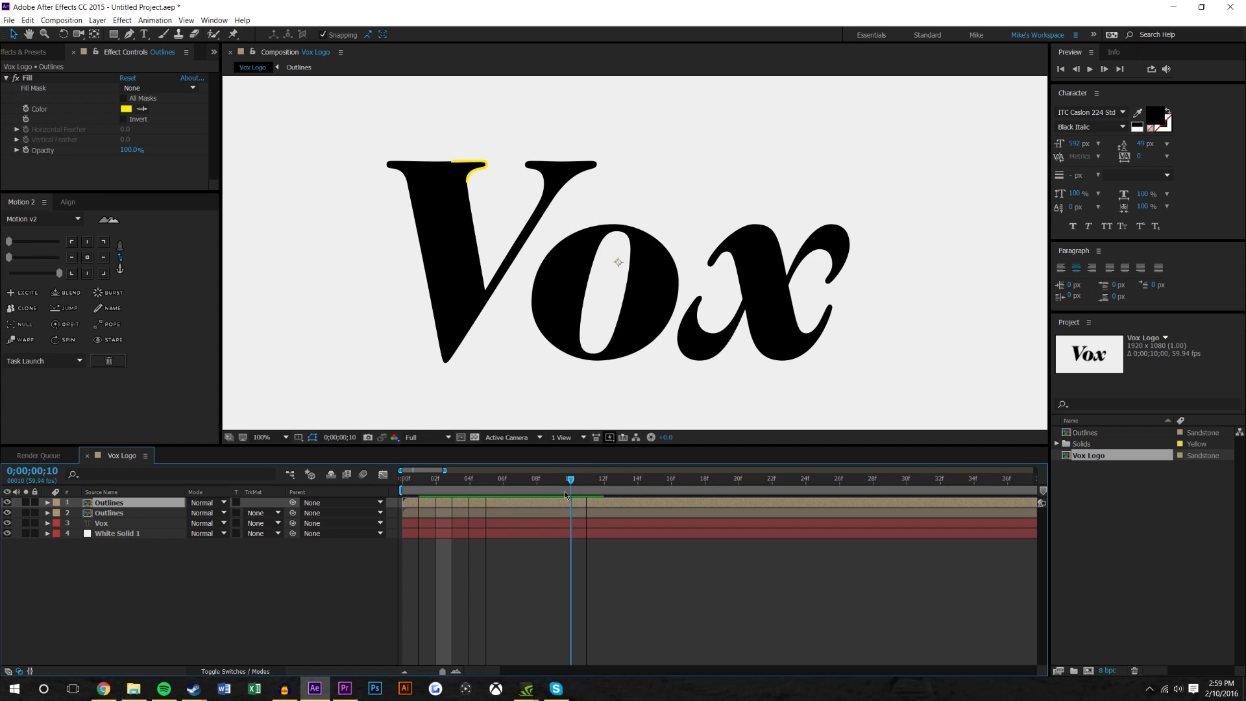
left_click_drag(434, 501, 583, 497)
left_click(602, 582)
Step: Change the Fill colour of the lower Outlines layer to white
left_click(469, 511)
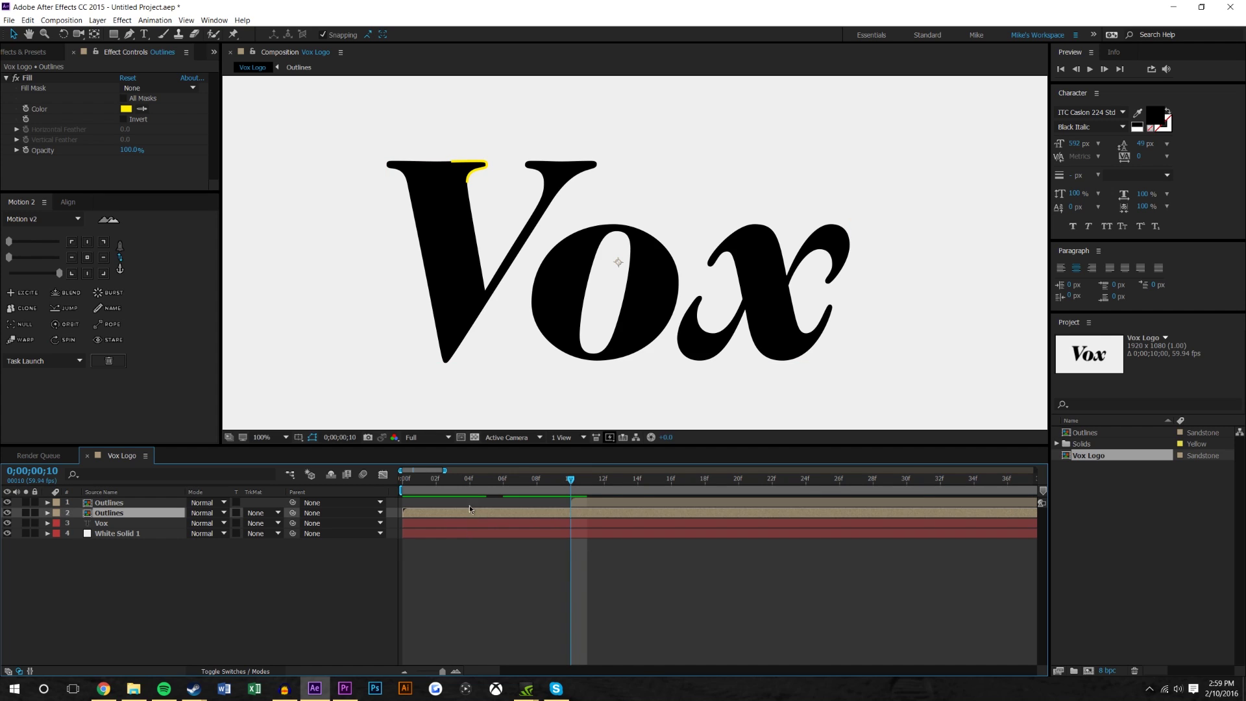
left_click(469, 480)
left_click(126, 109)
left_click_drag(489, 498, 461, 386)
left_click(699, 435)
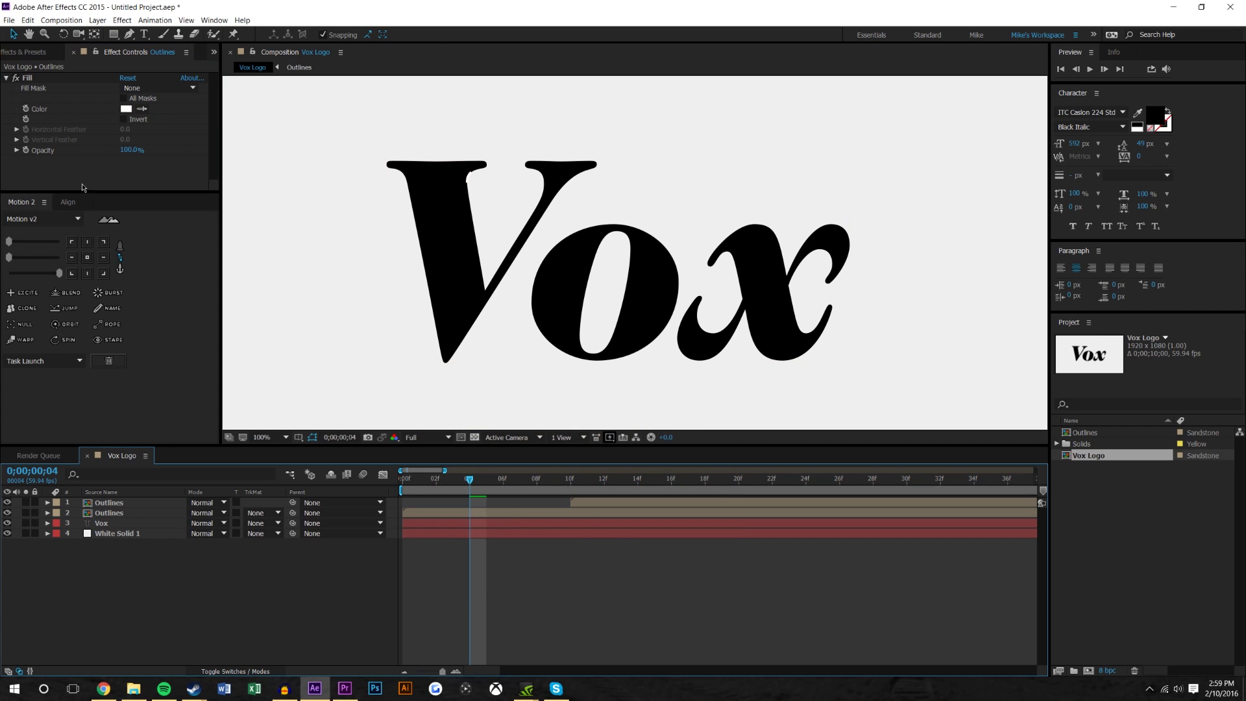
Step: Search the effects for "drop", apply Drop Shadow to the lower Outlines layer and preview the animation
left_click(74, 205)
left_click(27, 199)
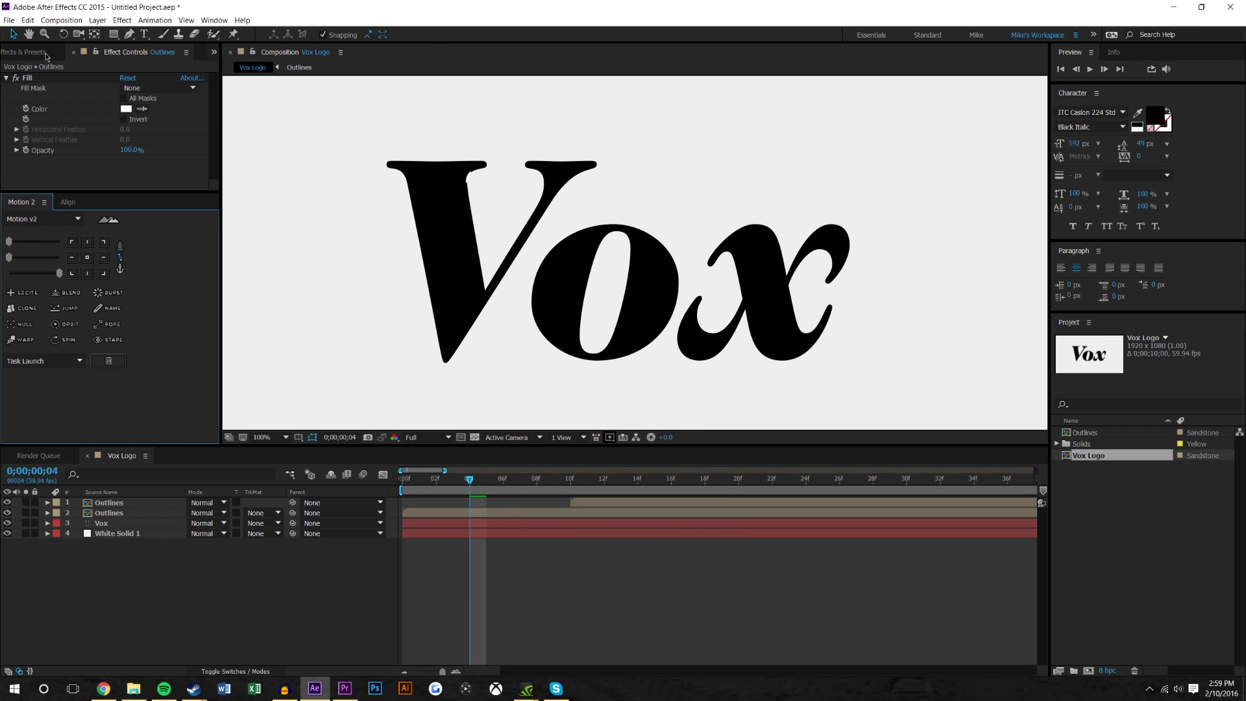
left_click(13, 54)
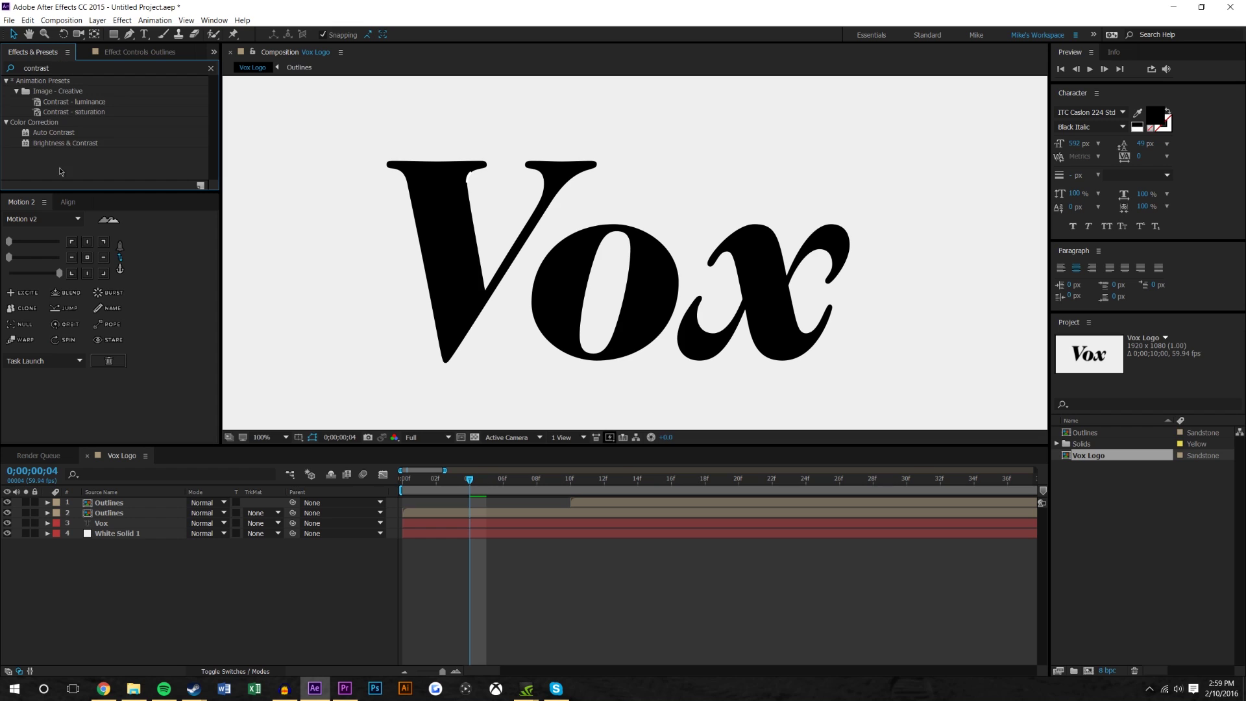
left_click(52, 68)
type("drop")
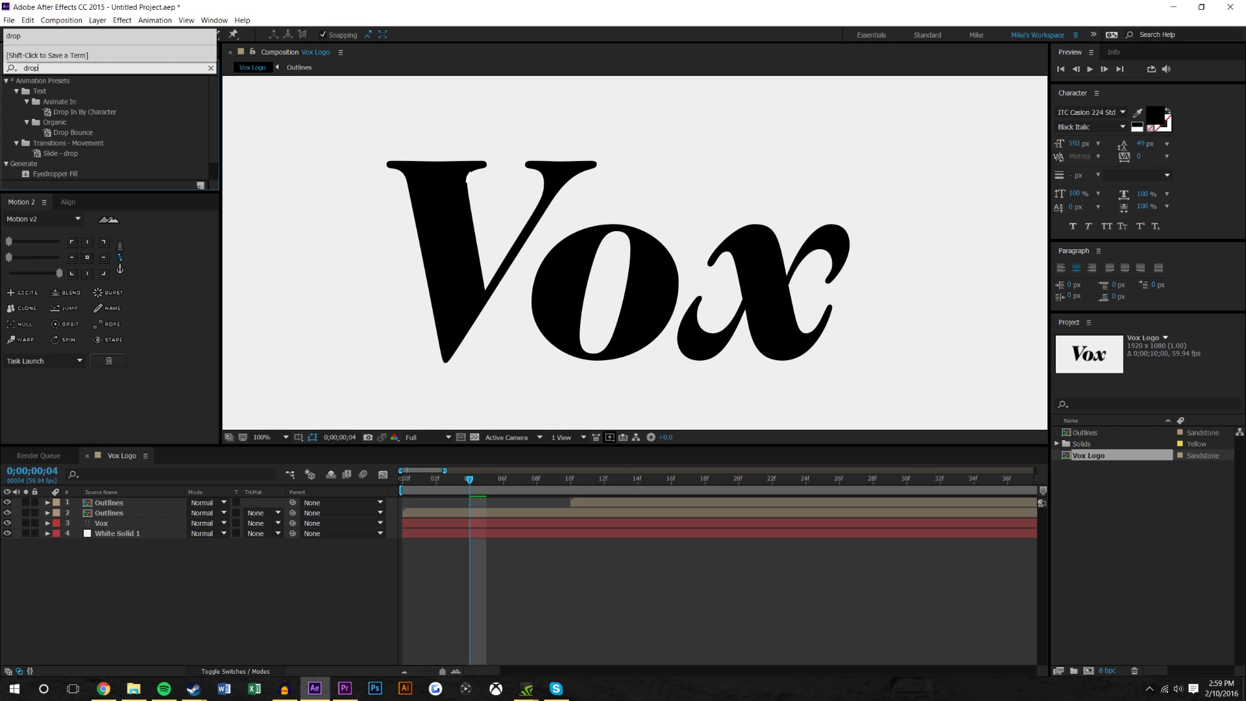
left_click(149, 133)
scroll(148, 145, "down", 1)
left_click_drag(52, 172, 107, 514)
key("space")
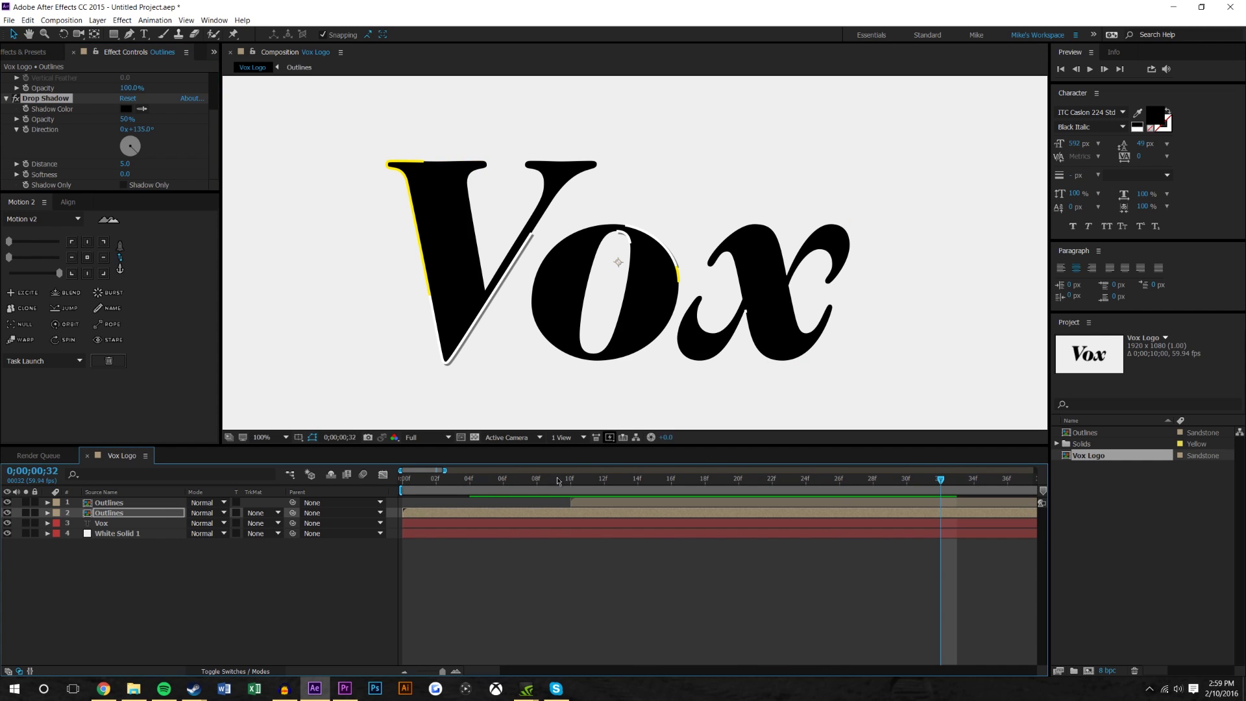
Step: Set the Drop Shadow softness on the lower Outlines layer to 10
left_click(123, 174)
key("Return")
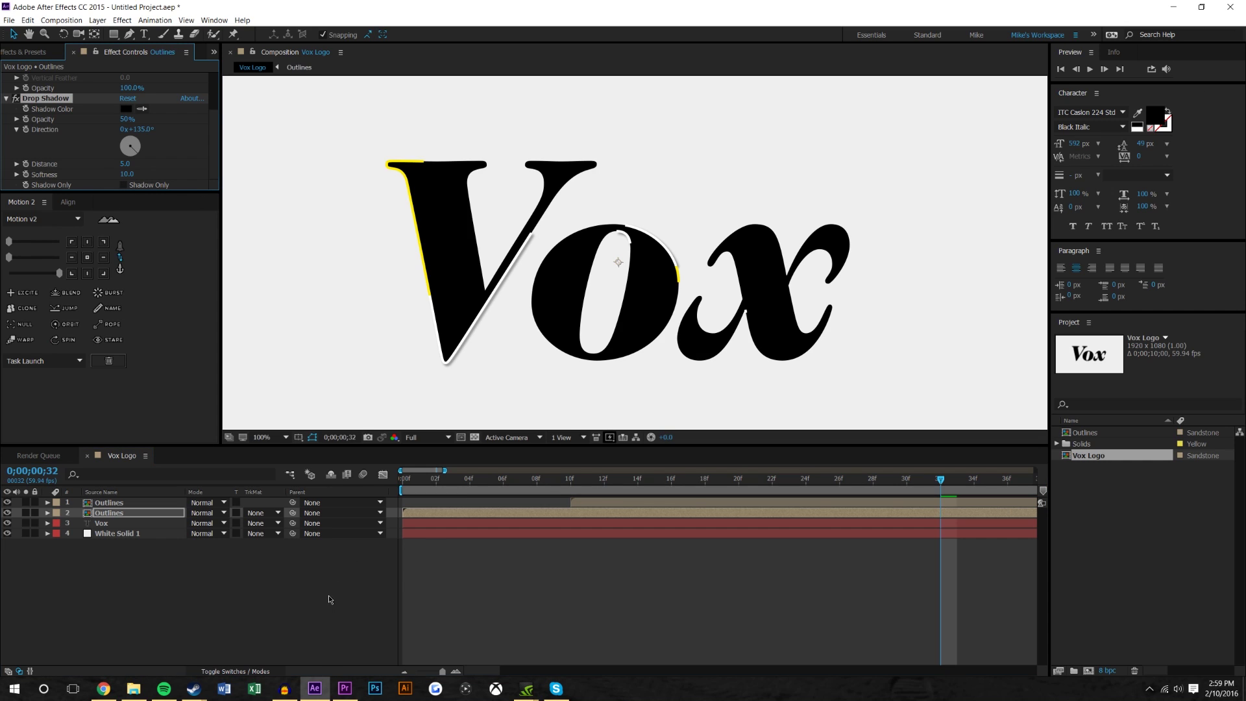
left_click(403, 671)
left_click(404, 671)
left_click(817, 594)
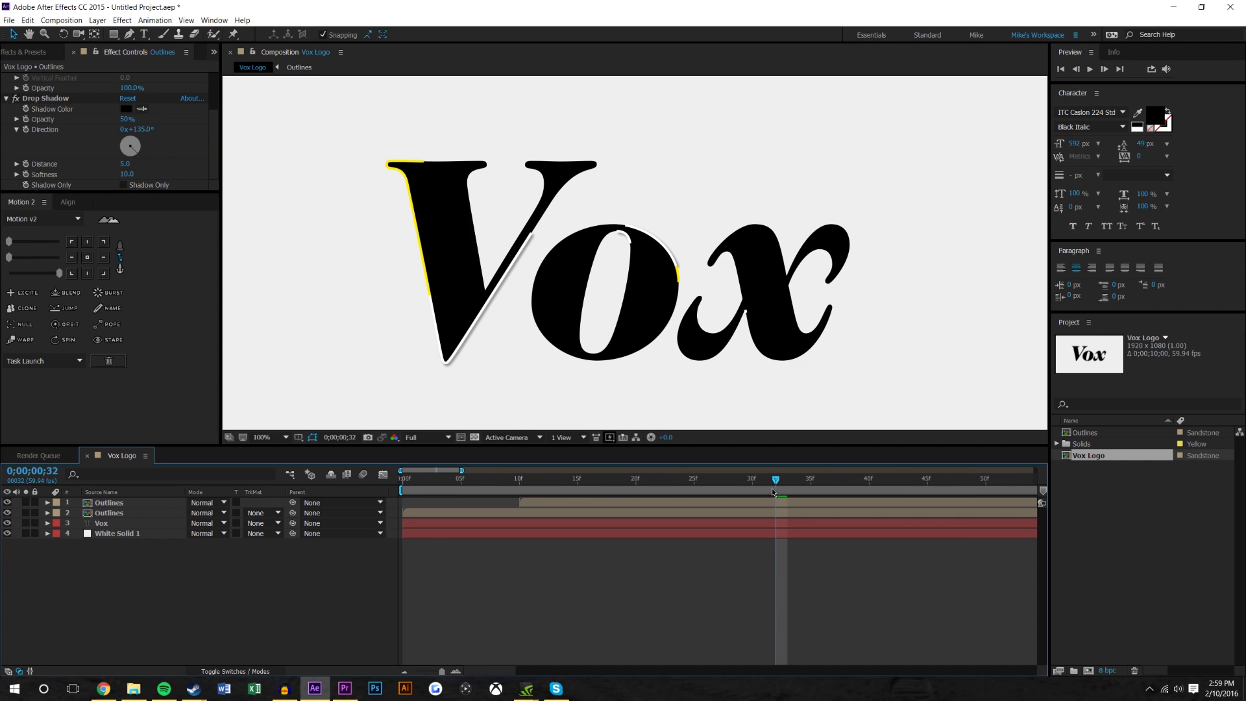
Step: Preview the Vox Logo animation from the first frame with the whole composition frame in view
left_click(404, 672)
left_click(403, 672)
mouse_move(448, 477)
left_mouse_down()
mouse_move(420, 476)
mouse_move(652, 486)
mouse_move(751, 480)
mouse_move(497, 469)
mouse_move(753, 457)
mouse_move(392, 505)
left_mouse_up()
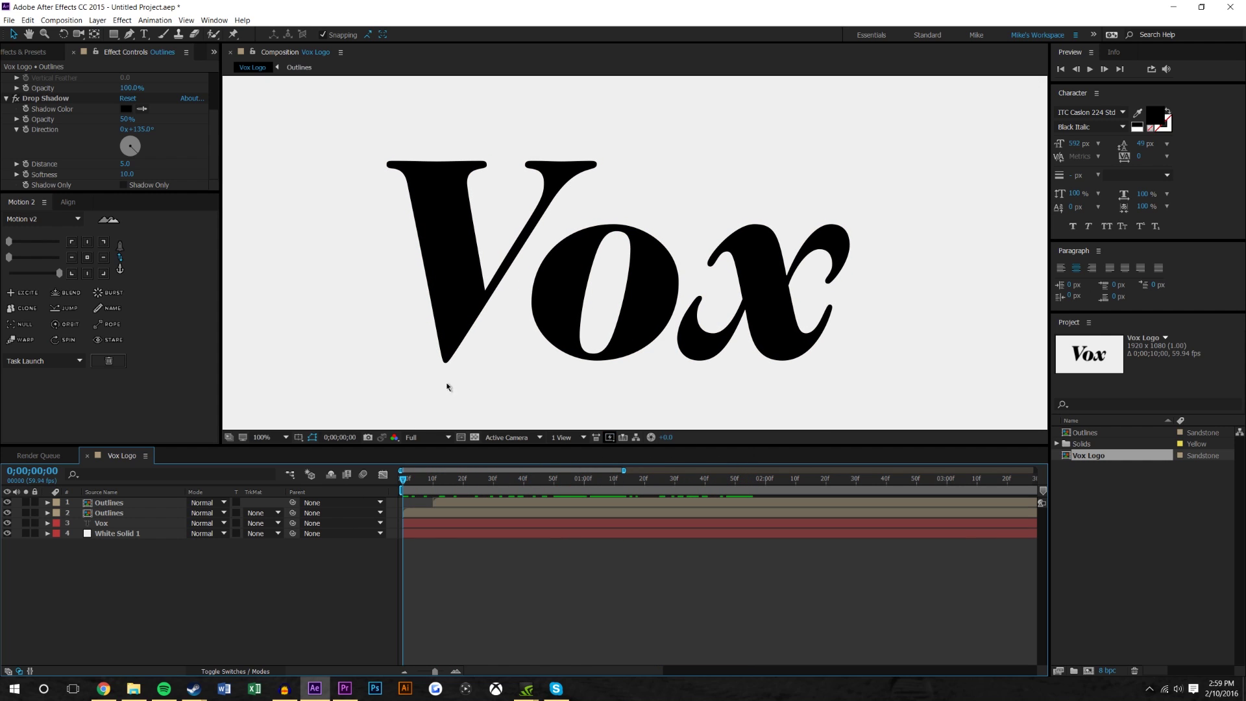
scroll(485, 327, "down", 2)
key("period")
key("period")
left_click(1092, 68)
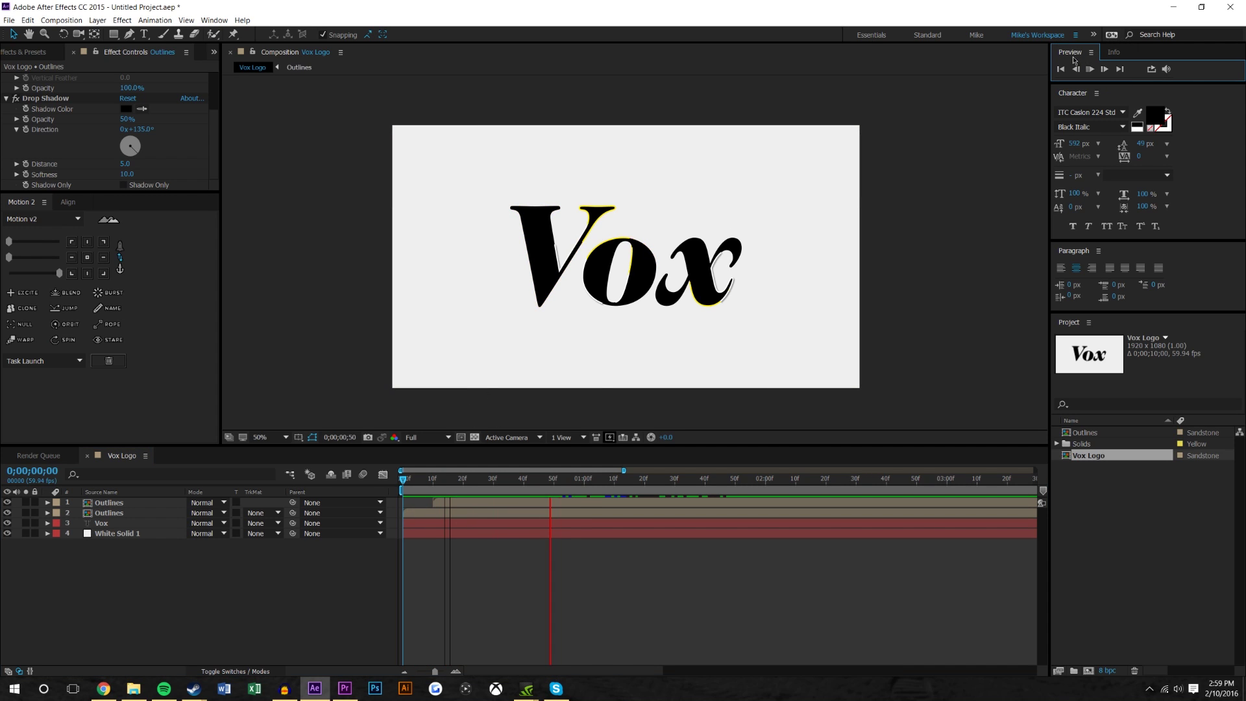
left_click(566, 591)
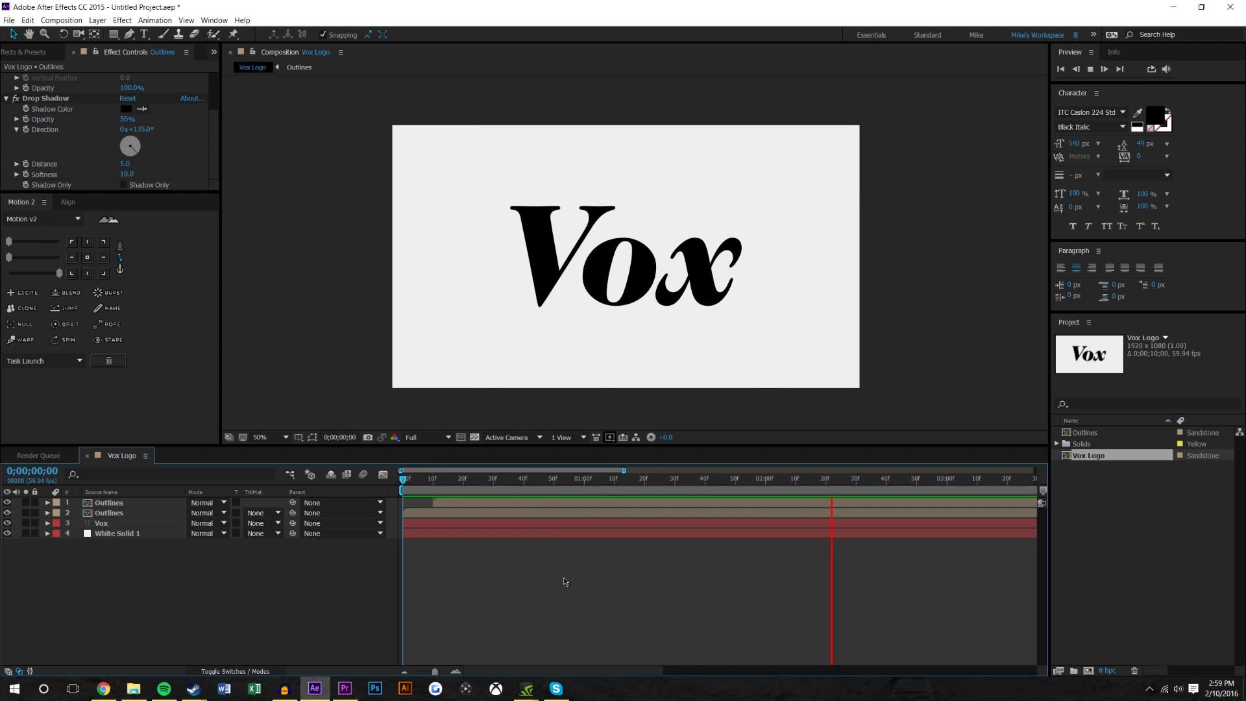
key("space")
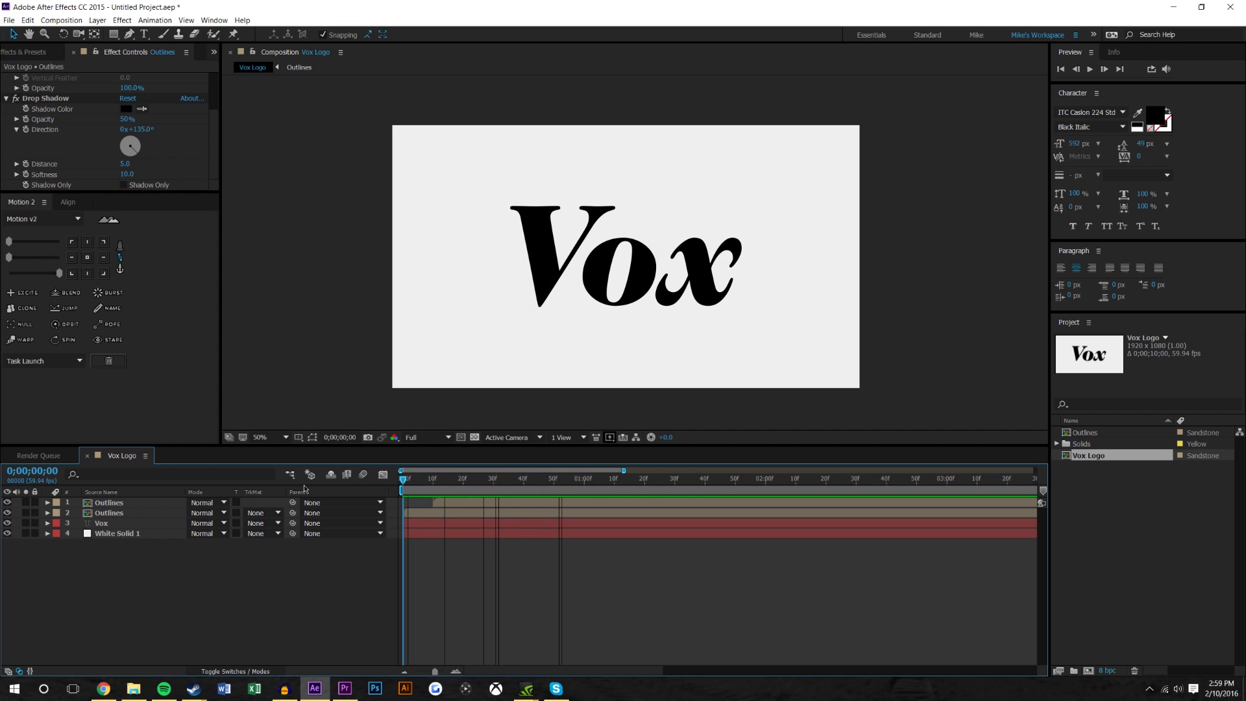
Step: Shift both Outlines layers later together so the lower one starts at about 0;00;02;05, keeping their offset
left_click(457, 503)
left_click(414, 513, "shift")
left_click_drag(414, 513, 843, 518)
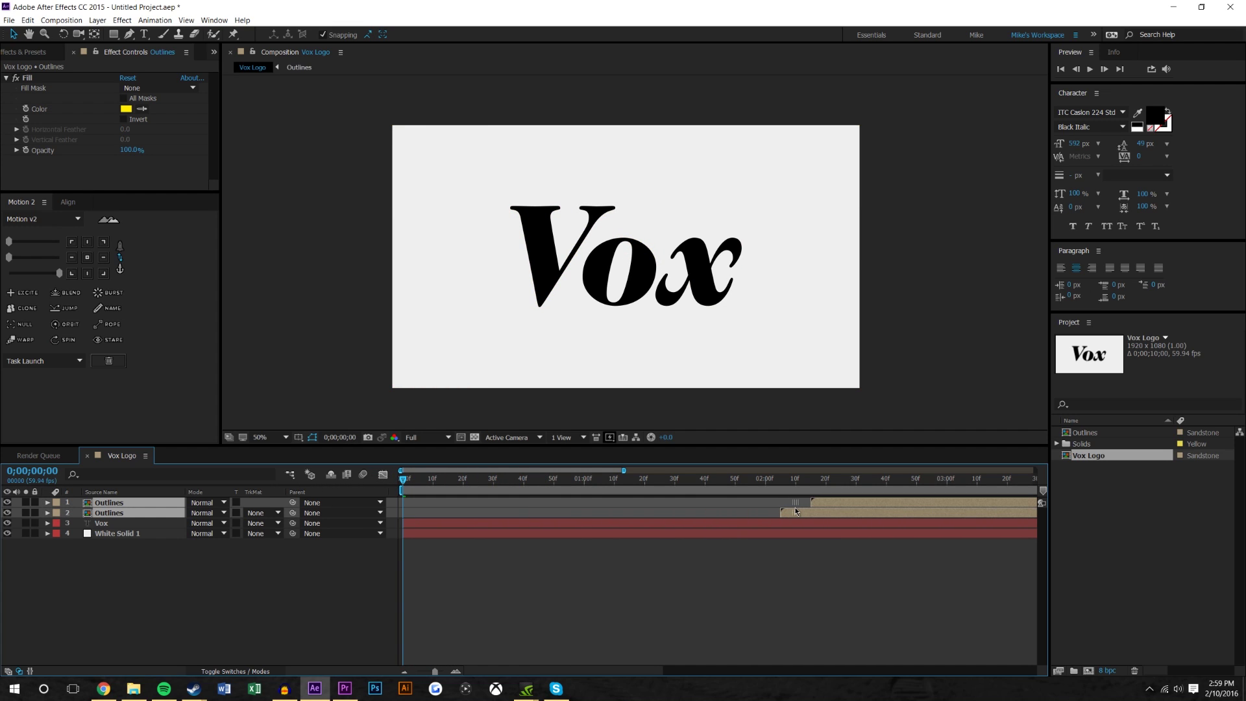
left_click(562, 589)
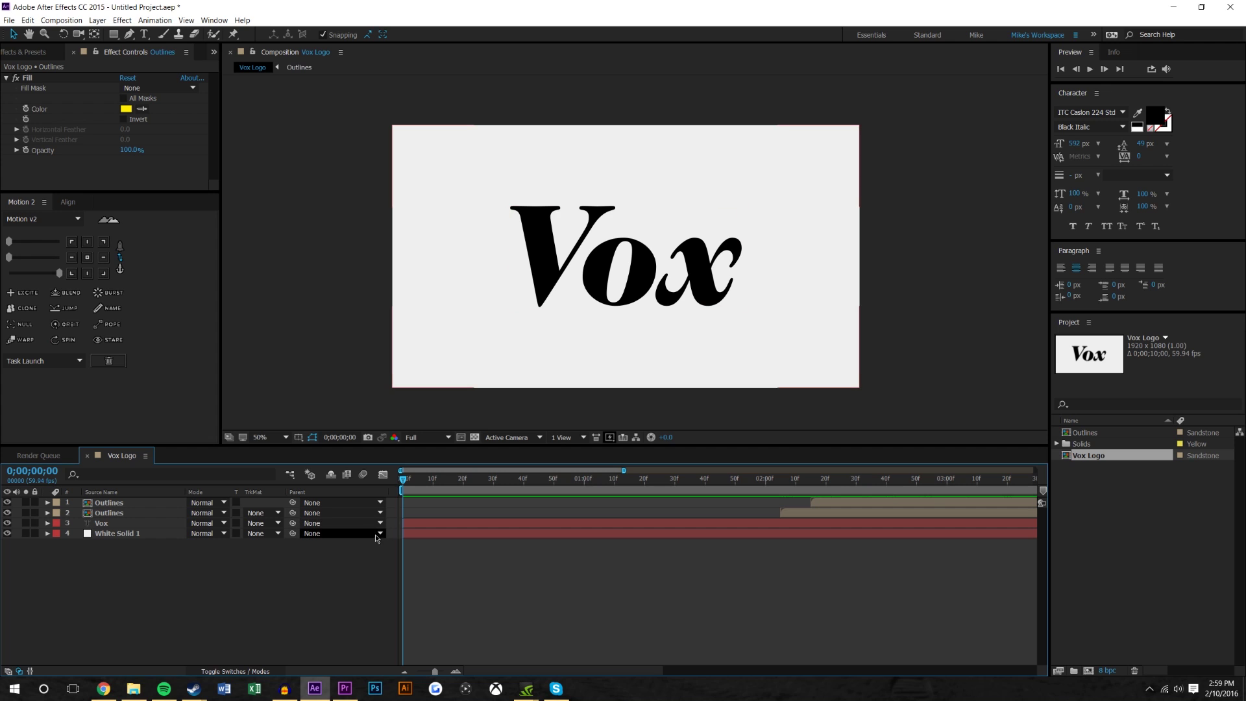
Step: Switch to Chrome, play part of the "Lines Background Free HD Animation" video as reference and return to After Effects
left_click(1156, 536)
left_click(112, 695)
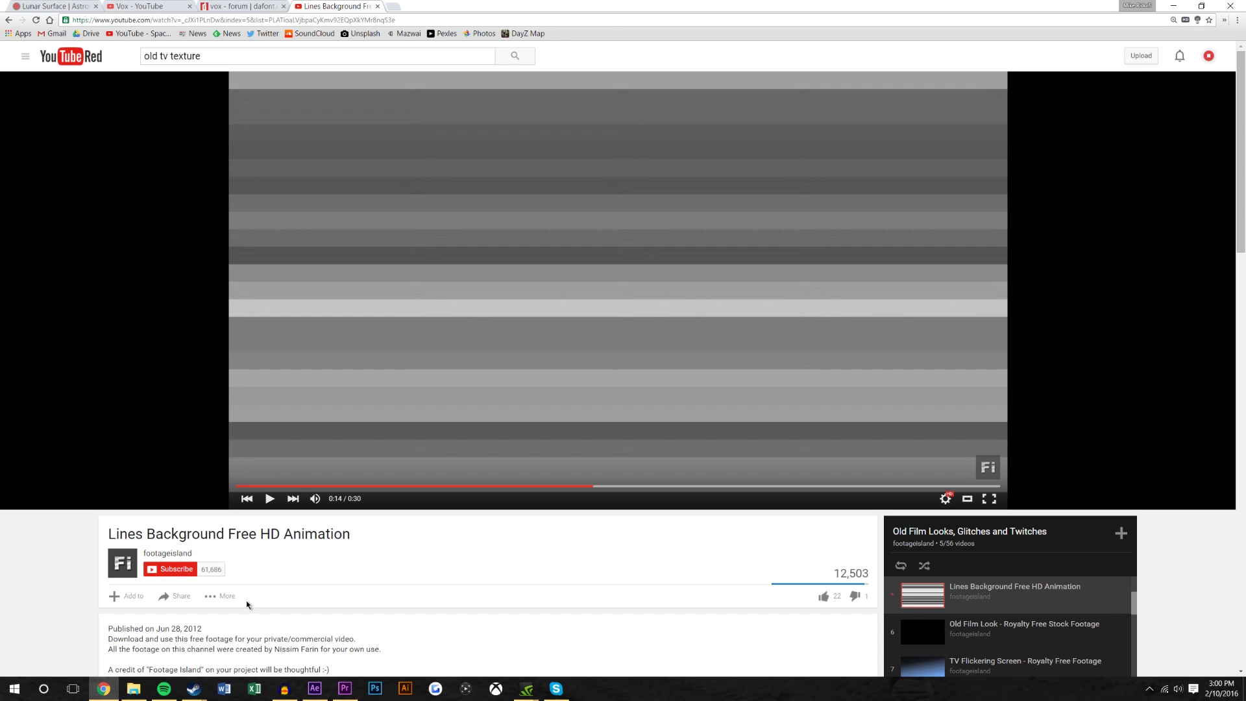
left_click(271, 499)
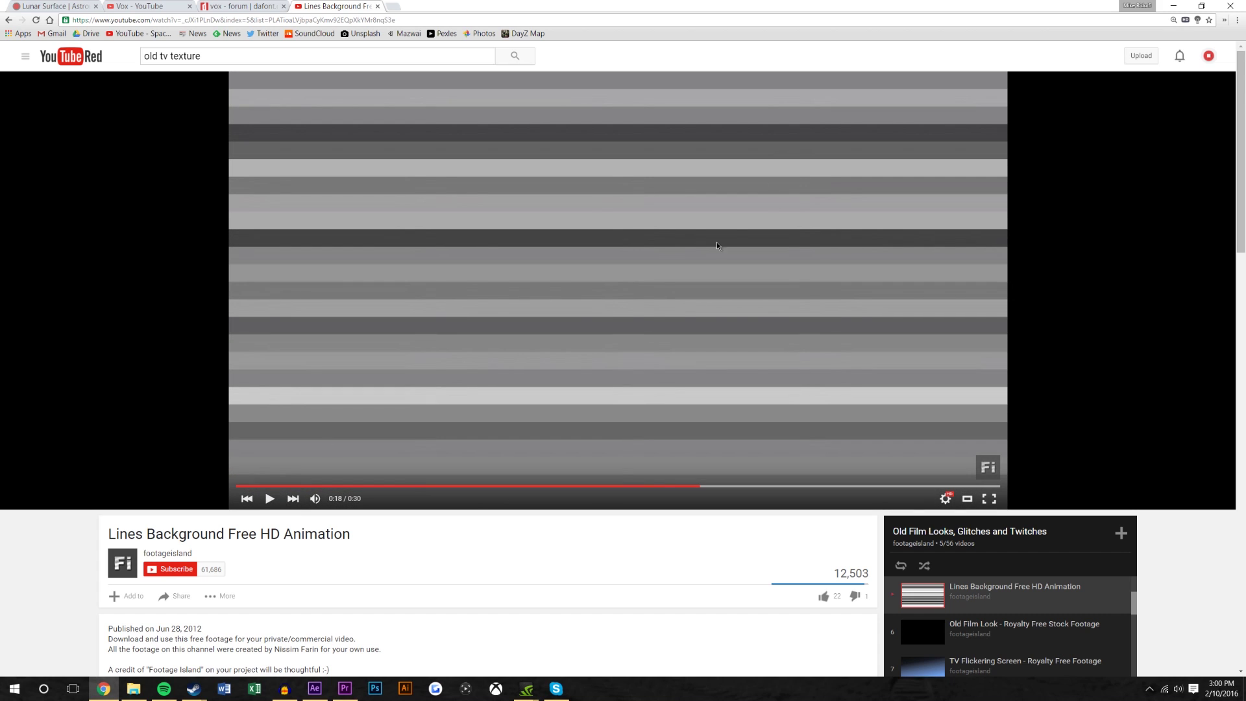
left_click(1173, 6)
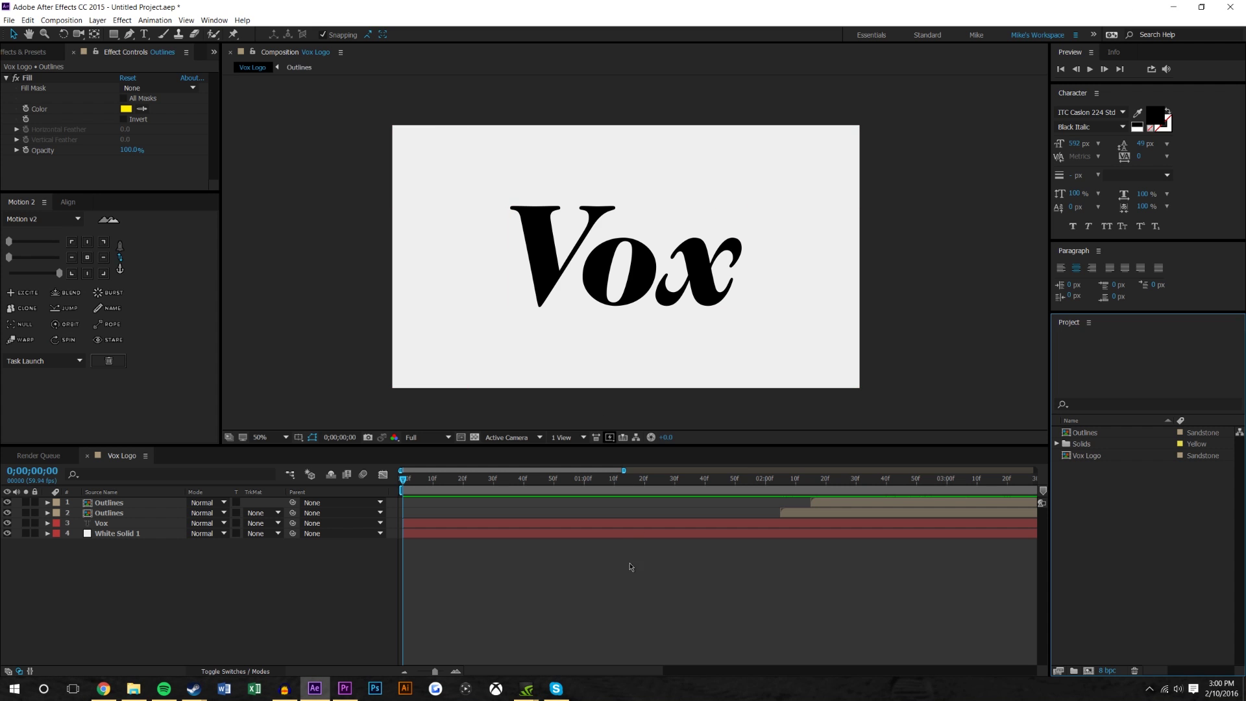
Step: Import the clip "Desktop 02.10.2016 - 14.06.21.04" from the Desktop recordings folder and add it above all layers in Vox Logo
left_click(133, 689)
left_click_drag(686, 295, 1102, 503)
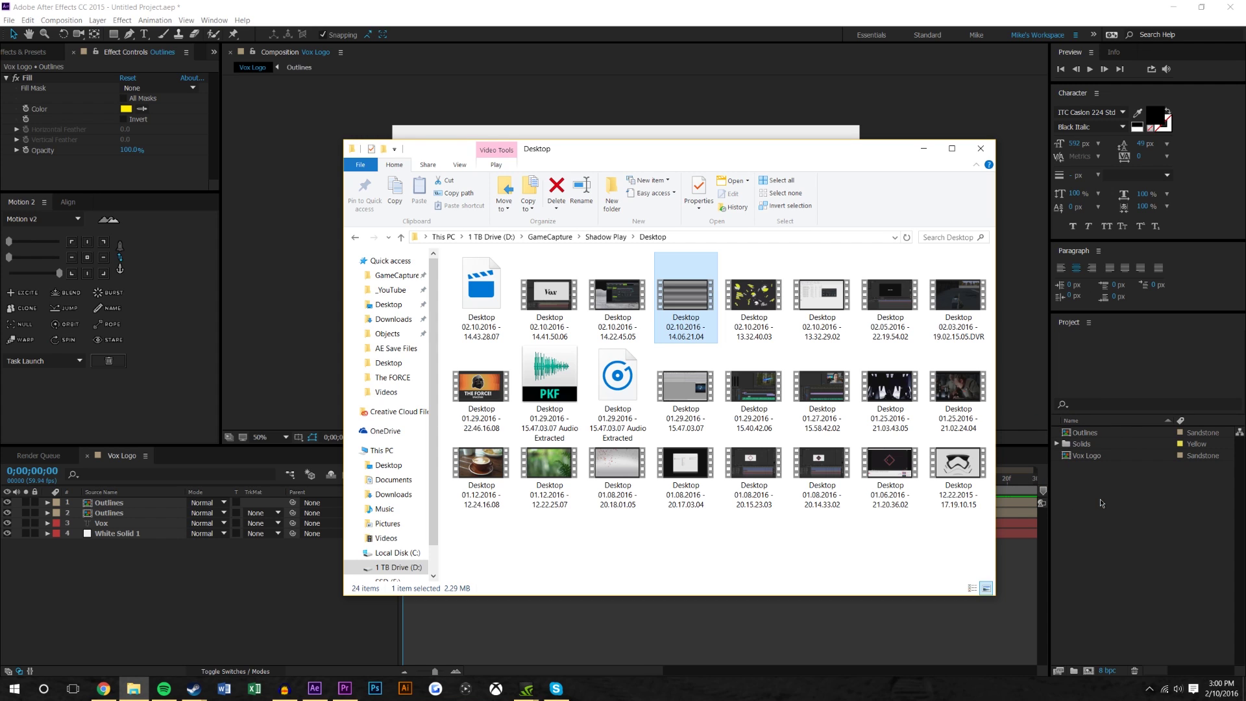
left_click(1074, 468)
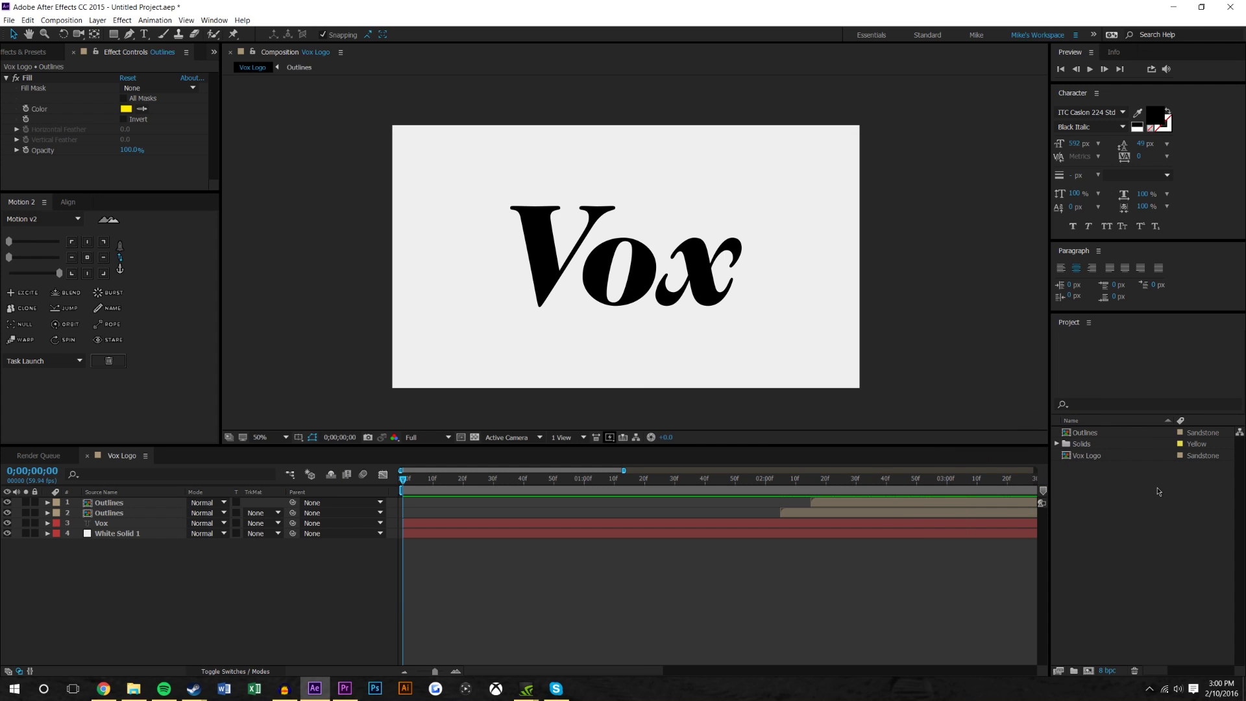
left_click_drag(1103, 434, 626, 257)
Step: Pre-compose the imported footage layer as "Lines" and open the new composition
left_click(119, 504)
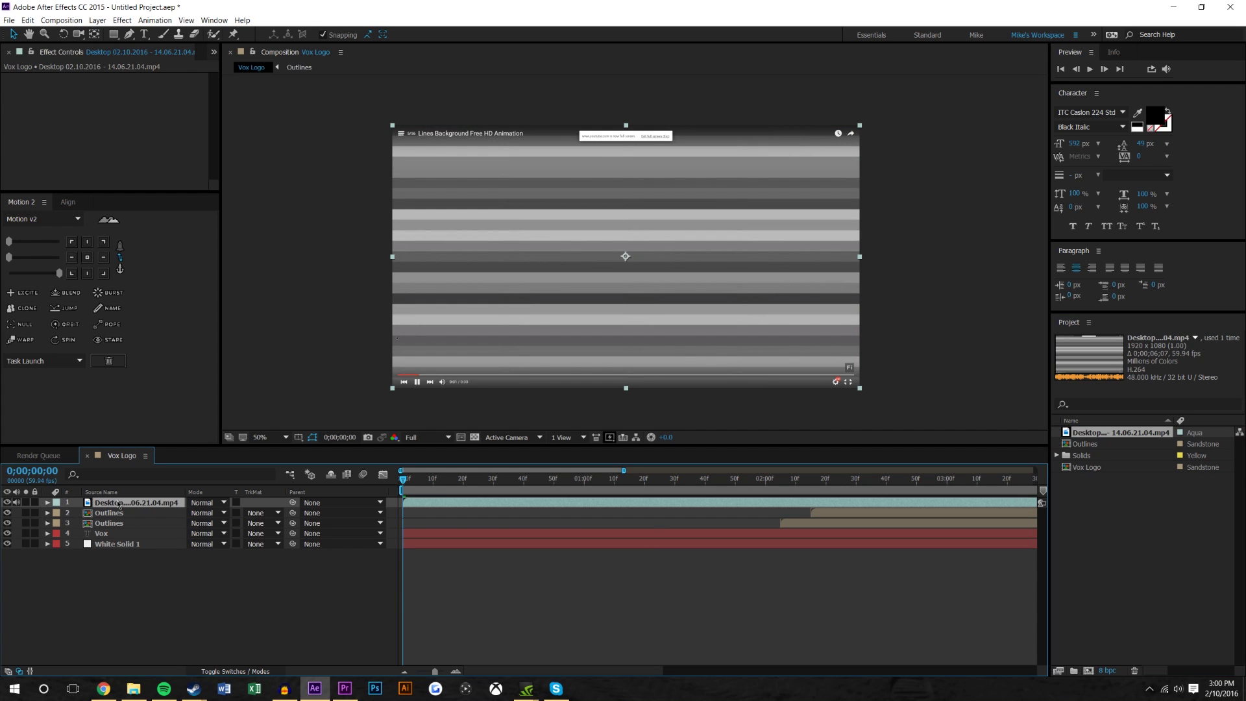
key("ctrl+shift+c")
type("Lines")
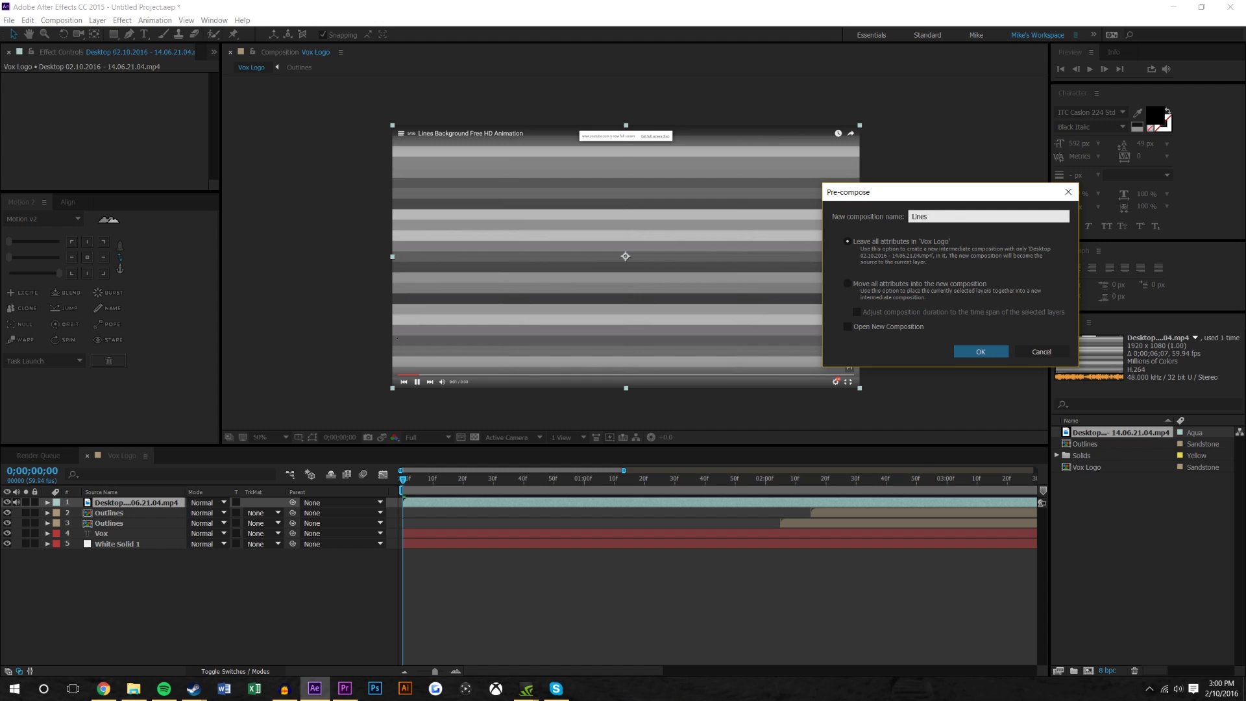
key("Return")
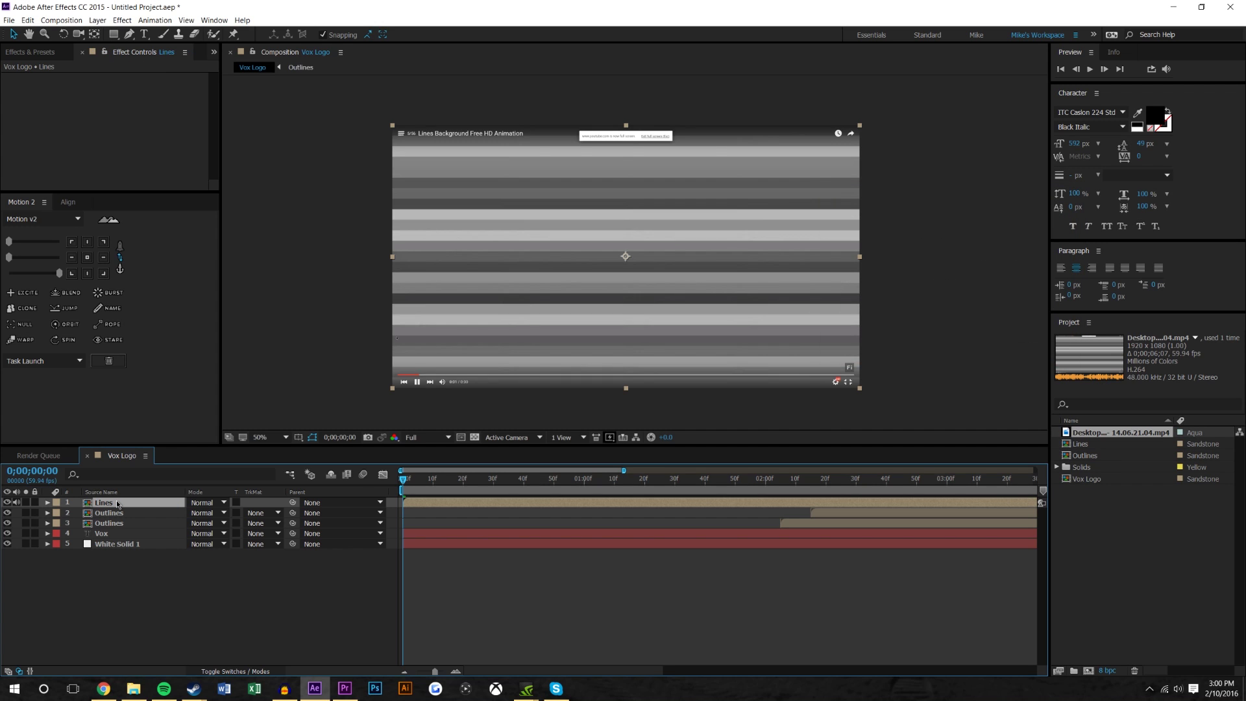
double_click(116, 500)
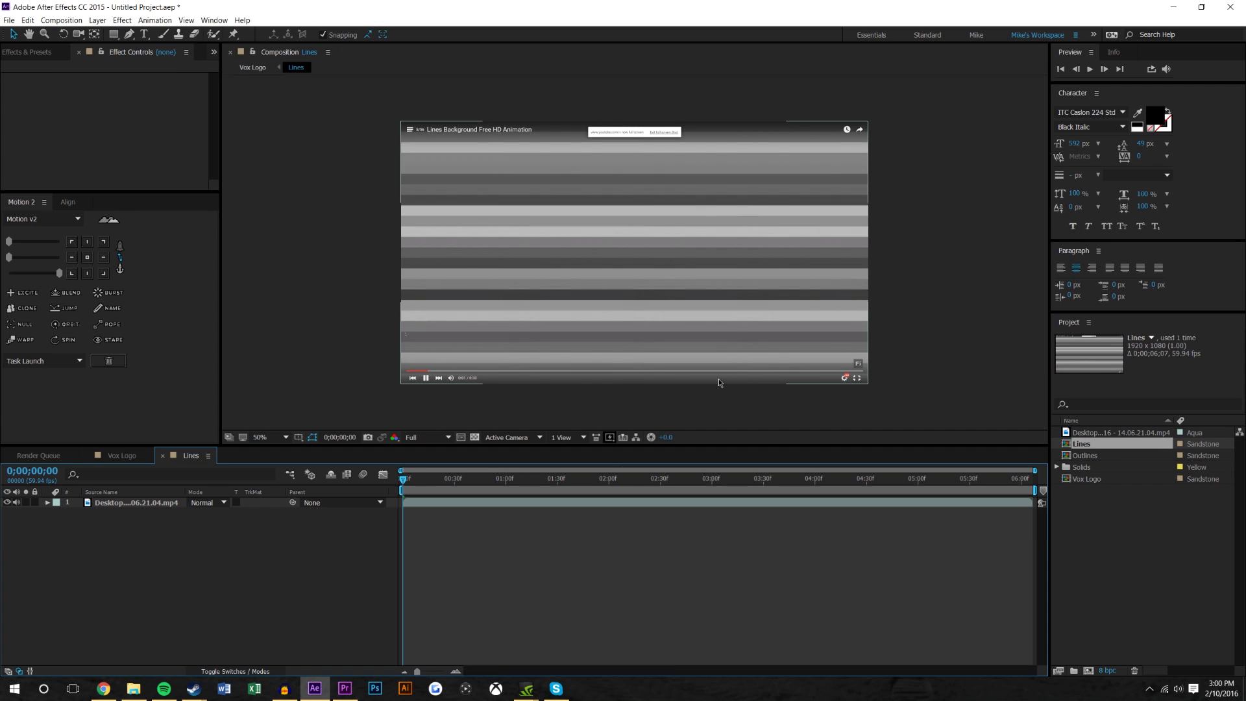
left_click(114, 503)
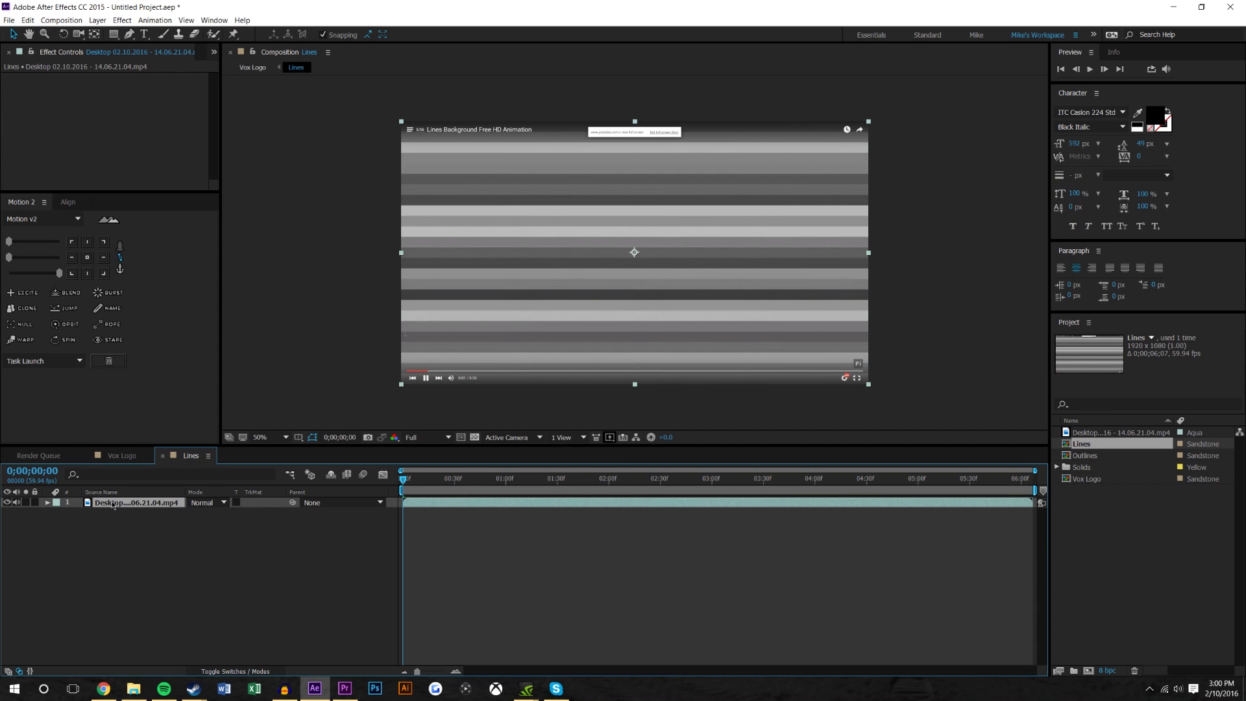
key("ctrl+d")
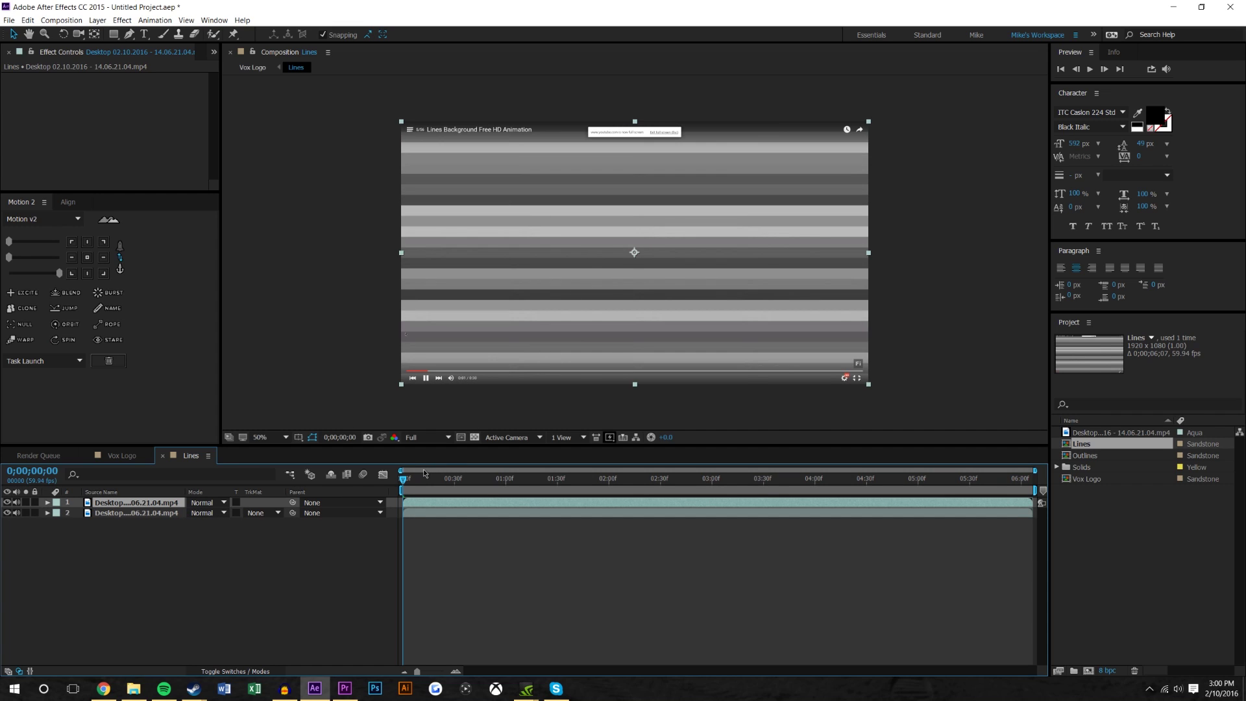
key("Delete")
Step: Search the effects for "contrast", apply Brightness & Contrast to the footage layer, and set Brightness to -62 and Contrast to 36
left_click(37, 52)
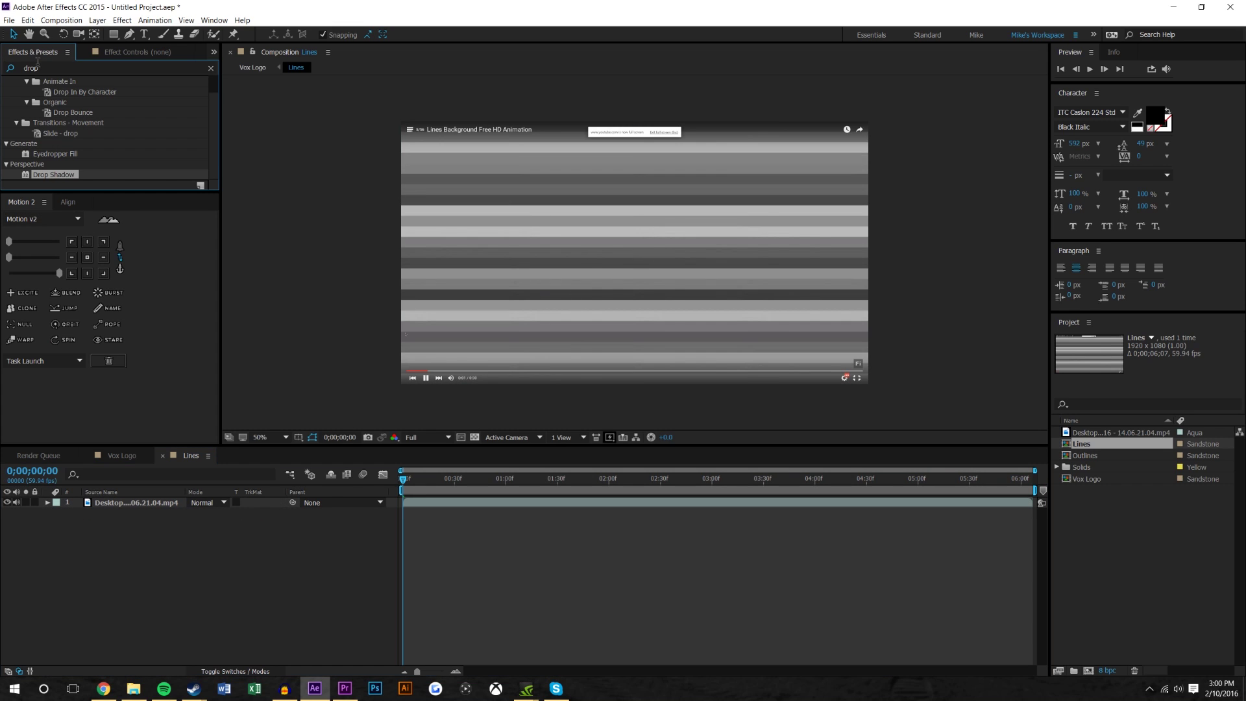
key("ctrl+f")
type("contrast")
left_click_drag(83, 142, 131, 501)
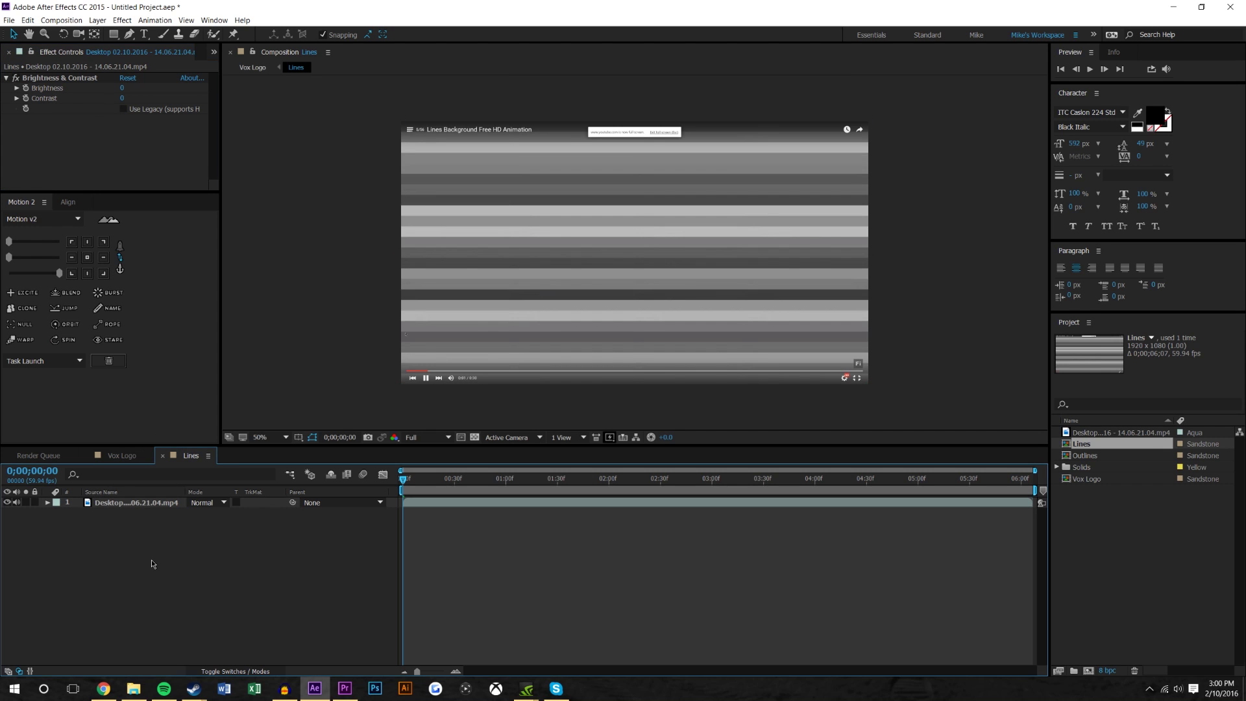
mouse_move(124, 92)
left_mouse_down()
mouse_move(98, 91)
mouse_move(119, 98)
left_mouse_up()
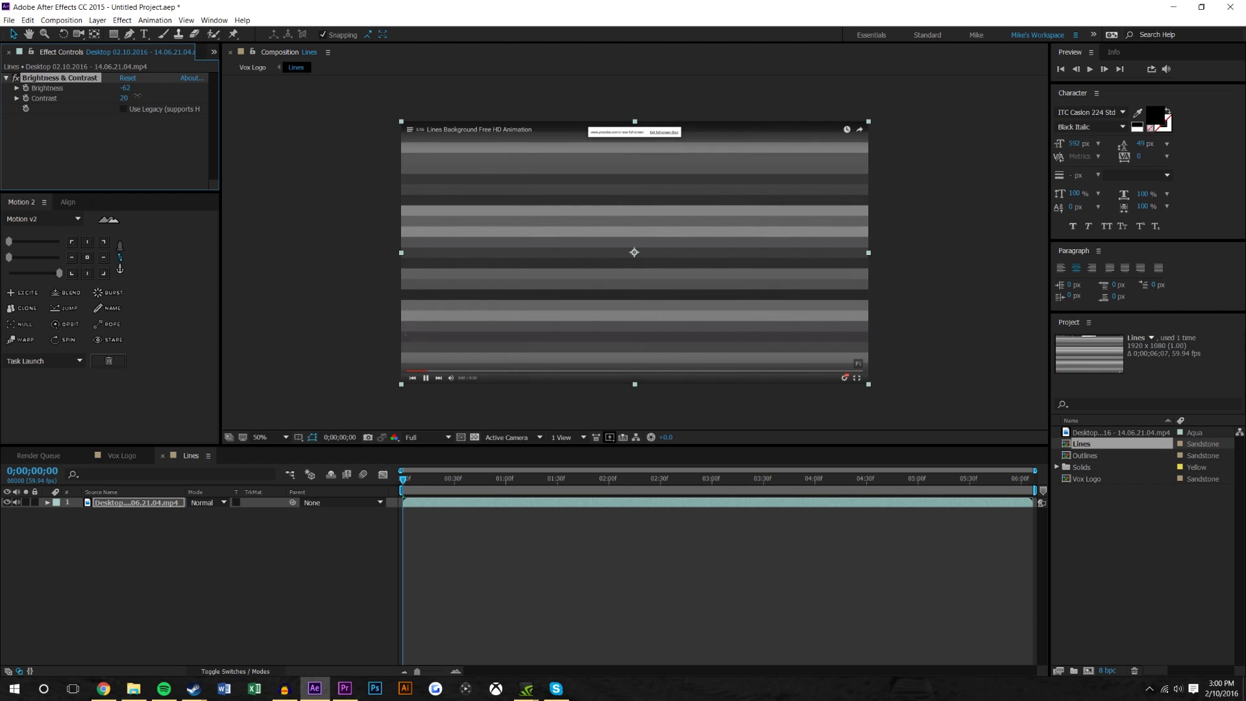
left_click(157, 618)
Step: Duplicate the footage layer twice, offsetting each copy further right and vertically so three staggered columns of lines fill the frame
left_click(139, 504)
key("ctrl+d")
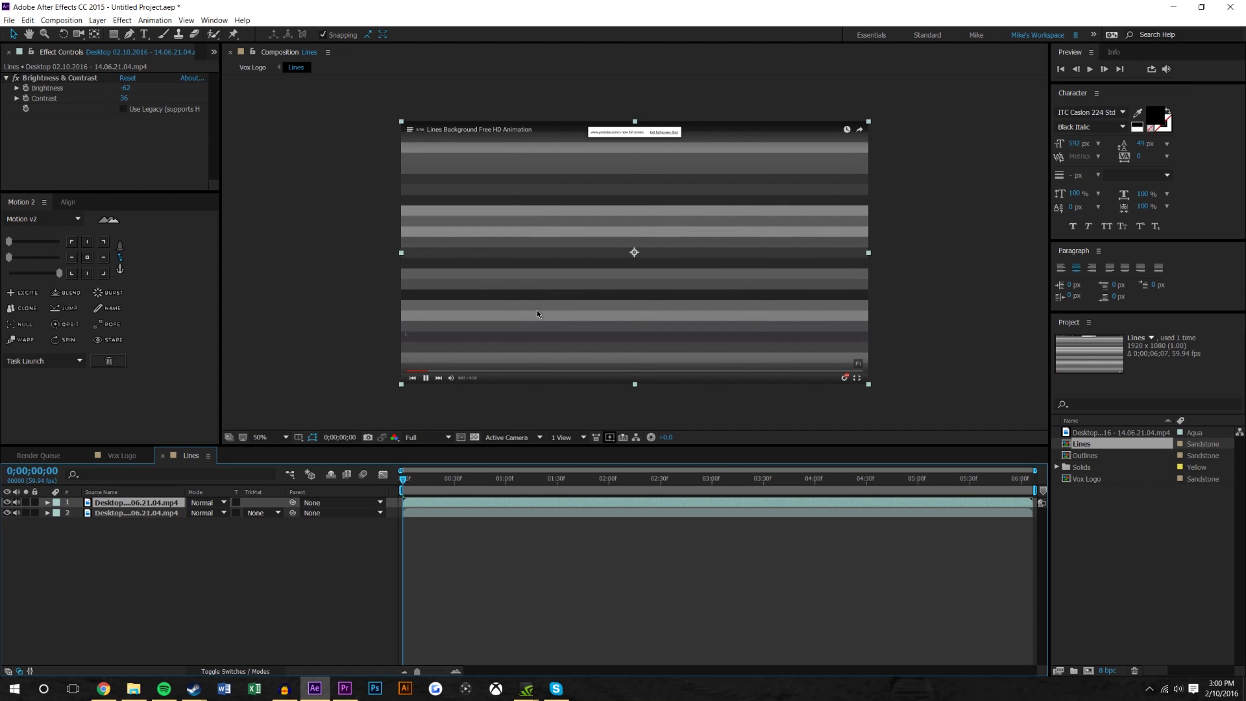
left_click_drag(634, 251, 767, 230)
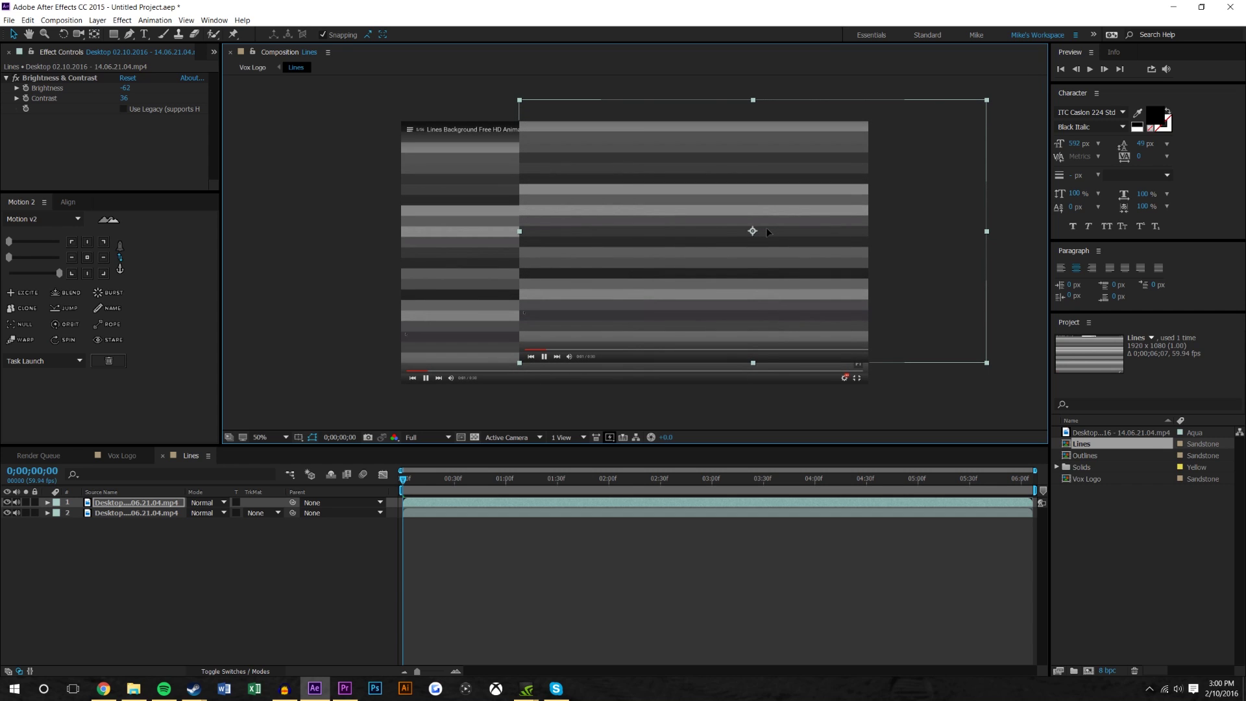
key("ctrl+d")
left_click_drag(753, 235, 904, 272)
left_click(277, 639)
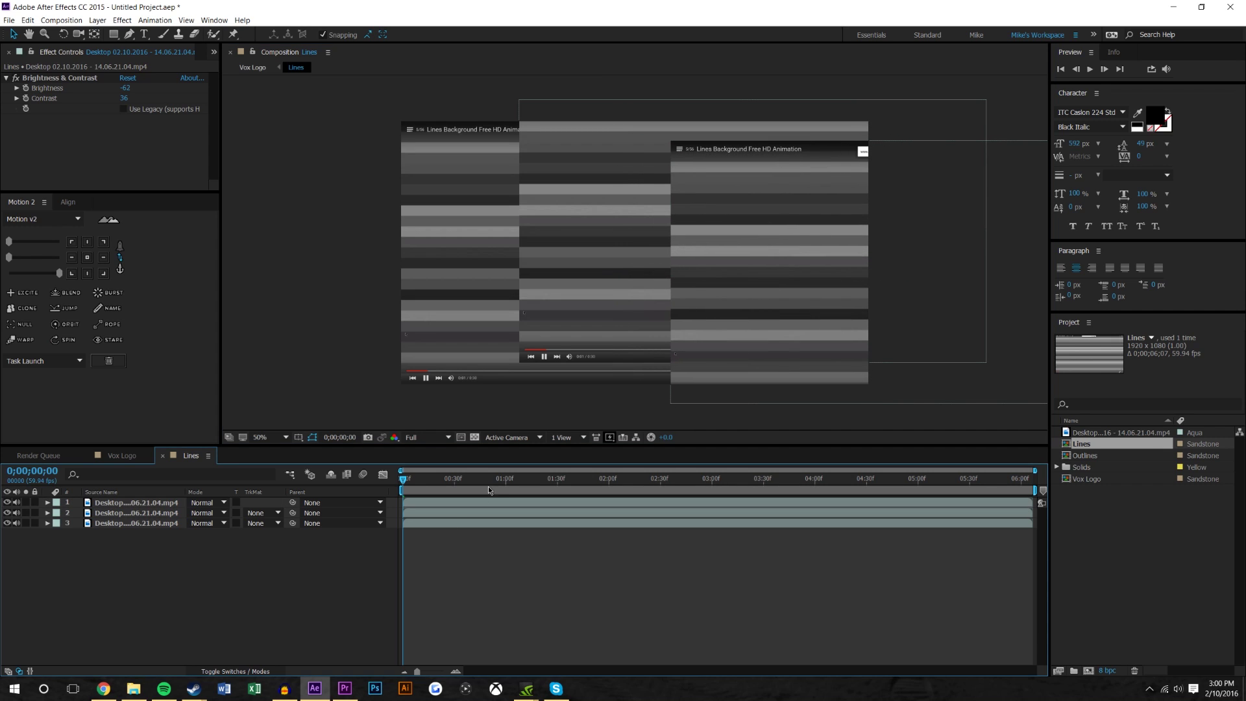
Step: Slide the three footage layers earlier by different amounts to stagger their playback and check the frame at 0;00;02;28
left_click_drag(489, 501, 373, 537)
left_click(538, 601)
left_click_drag(487, 478, 657, 479)
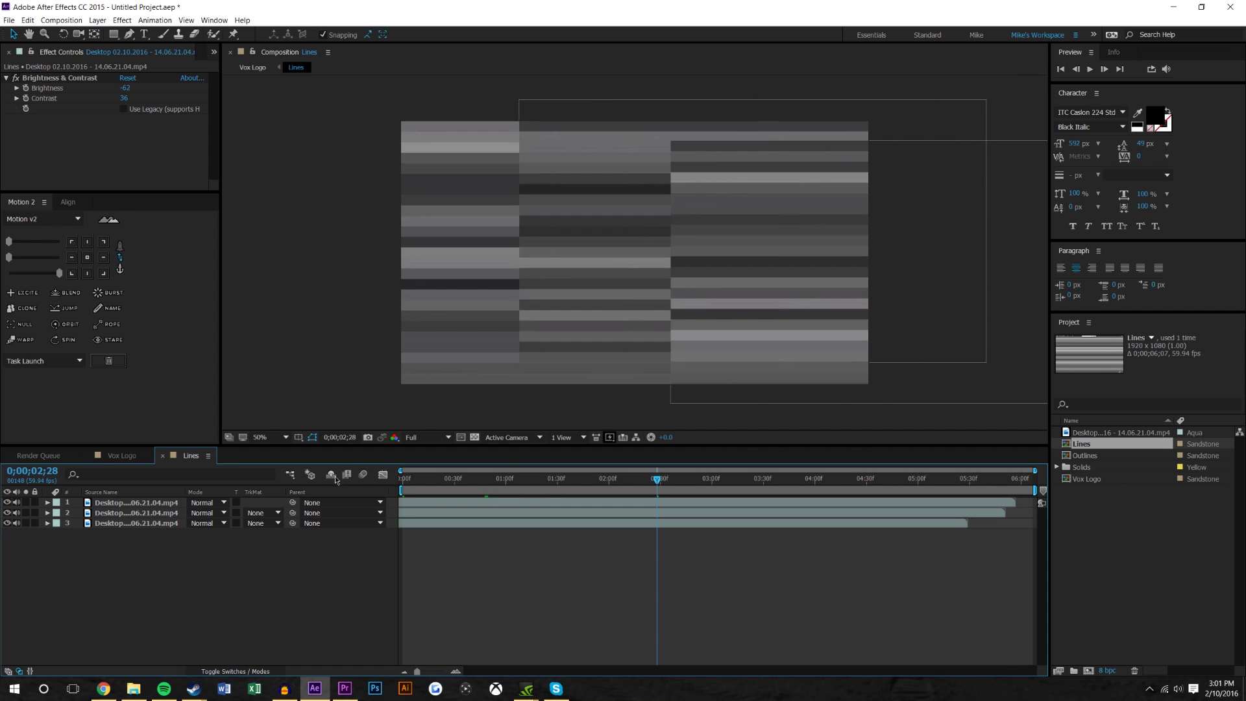
Step: Return to the Vox Logo composition and move the Lines layer directly below the Vox text layer
left_click(122, 455)
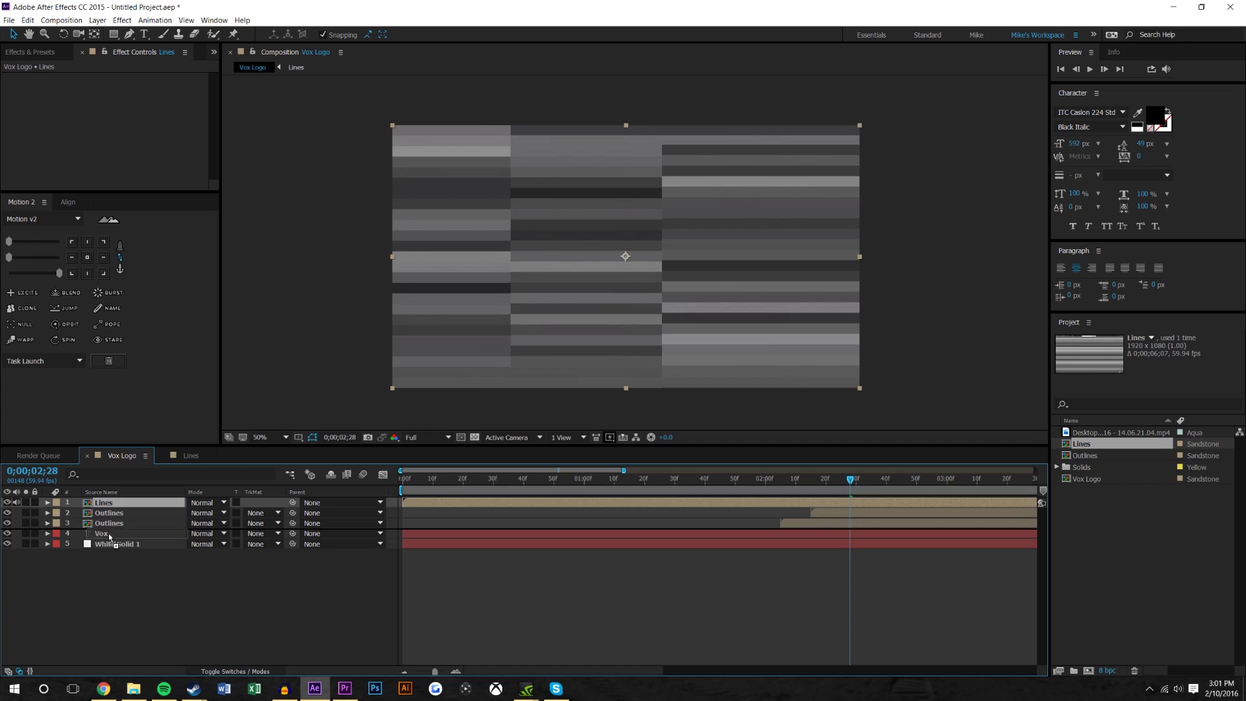
left_click_drag(108, 535, 118, 537)
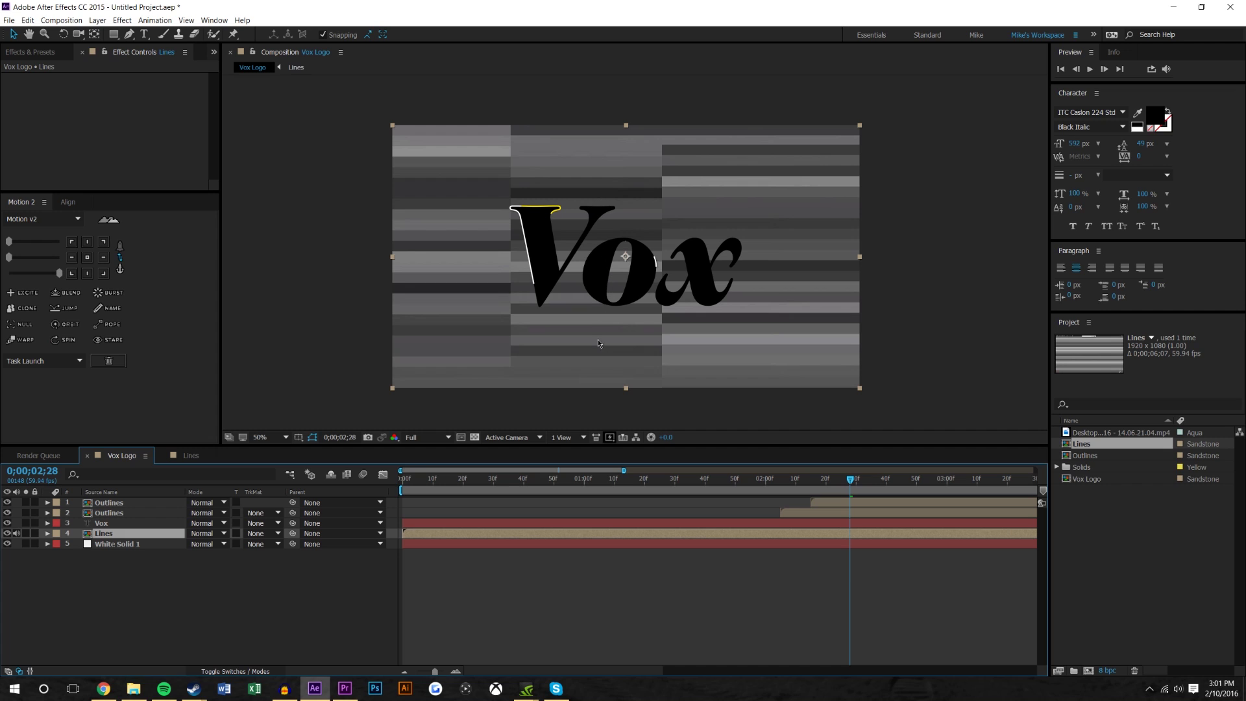
Step: In the Lines composition, move all three footage layers right, leaving an empty strip at the frame's left edge, and check Vox Logo
left_click(180, 457)
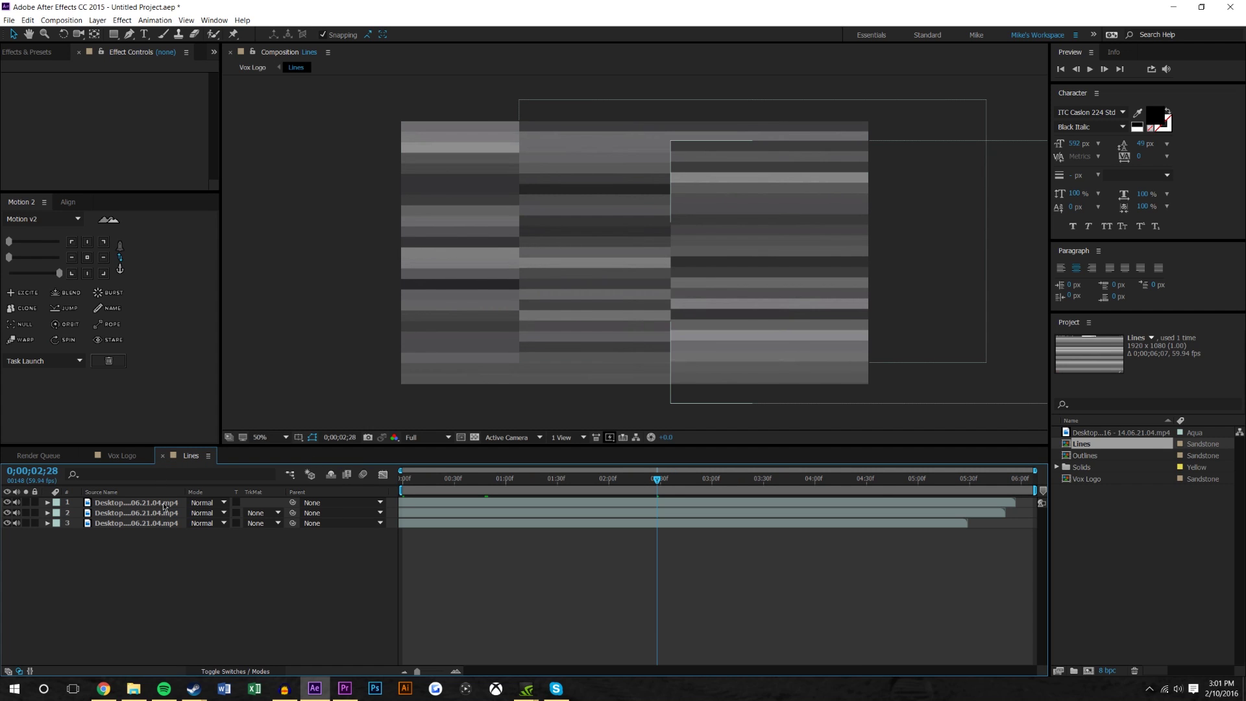
key("ctrl+a")
key("shift+Right")
key("shift+Right")
key("shift+Right")
key("shift+Right")
key("shift+Right")
key("shift+Right")
key("shift+Right")
key("shift+Right")
key("shift+Right")
key("shift+Right")
key("shift+Right")
key("shift+Right")
key("shift+Right")
key("shift+Right")
key("shift+Right")
key("shift+Right")
key("shift+Right")
key("shift+Right")
key("shift+Right")
key("shift+Right")
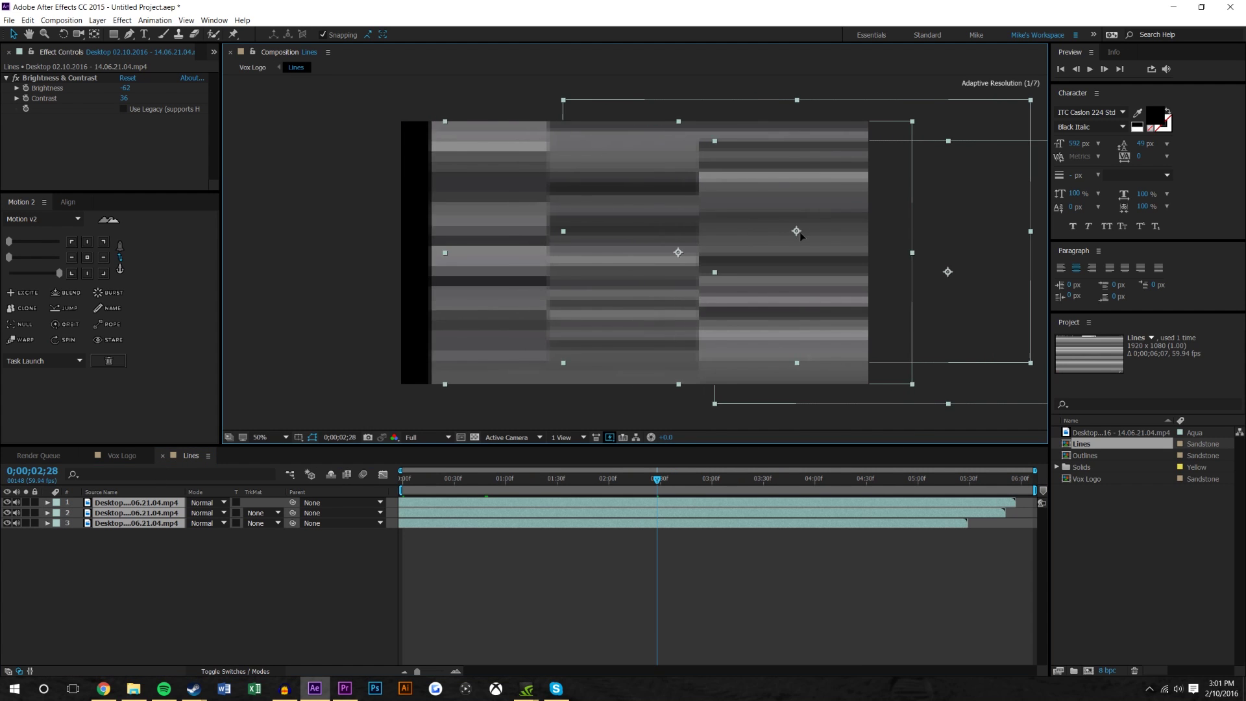
left_click(121, 456)
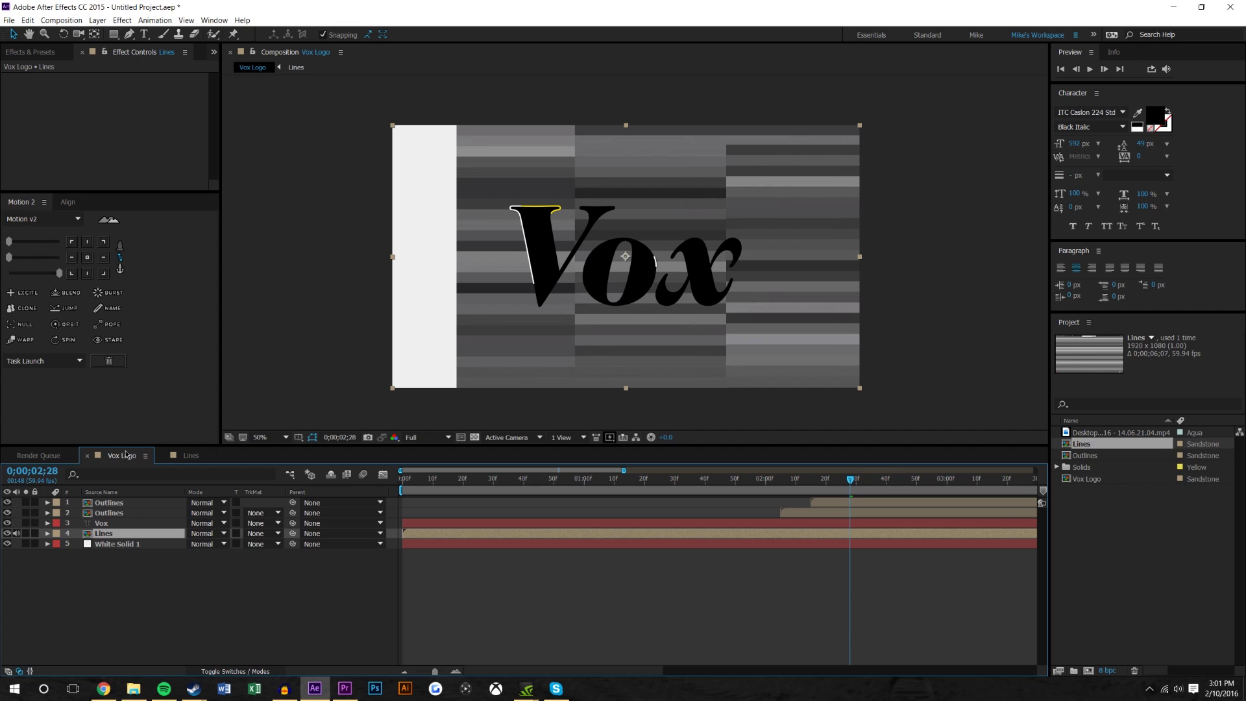
Step: In the Lines composition, move the rightmost column slightly left and the middle column slightly right, and return to Vox Logo
left_click(190, 456)
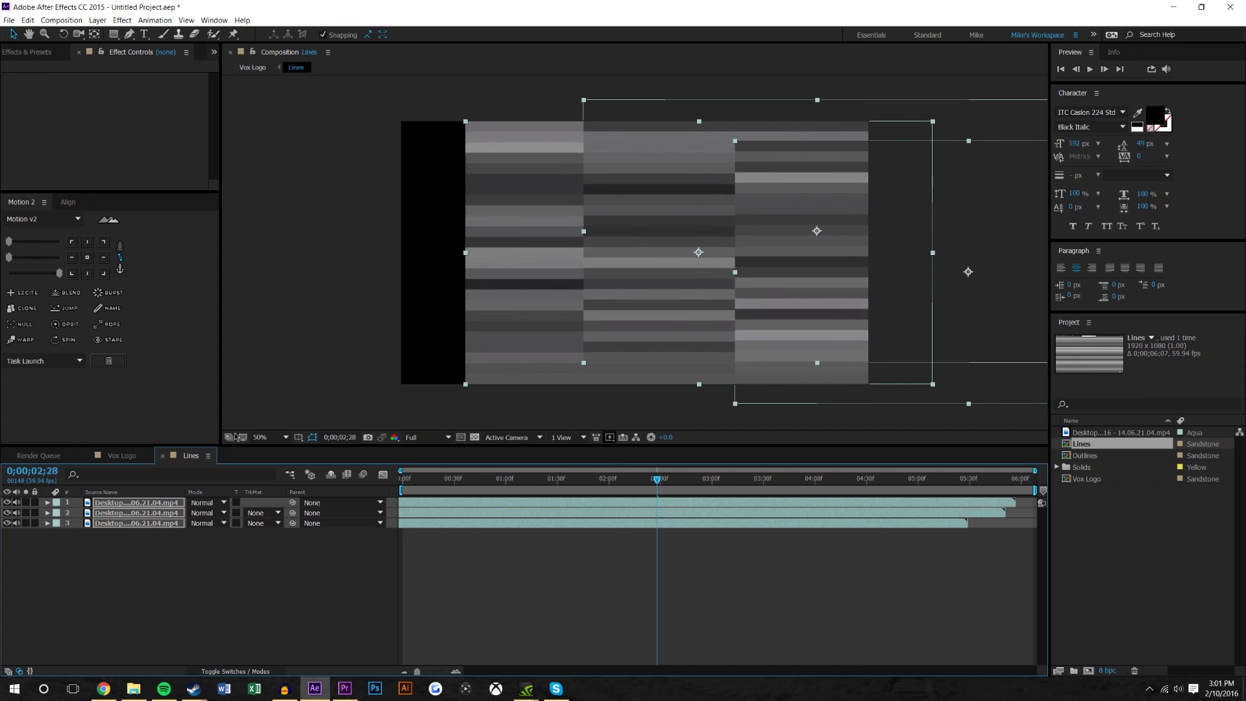
left_click(968, 286)
left_click_drag(968, 273, 932, 270)
left_click(649, 254)
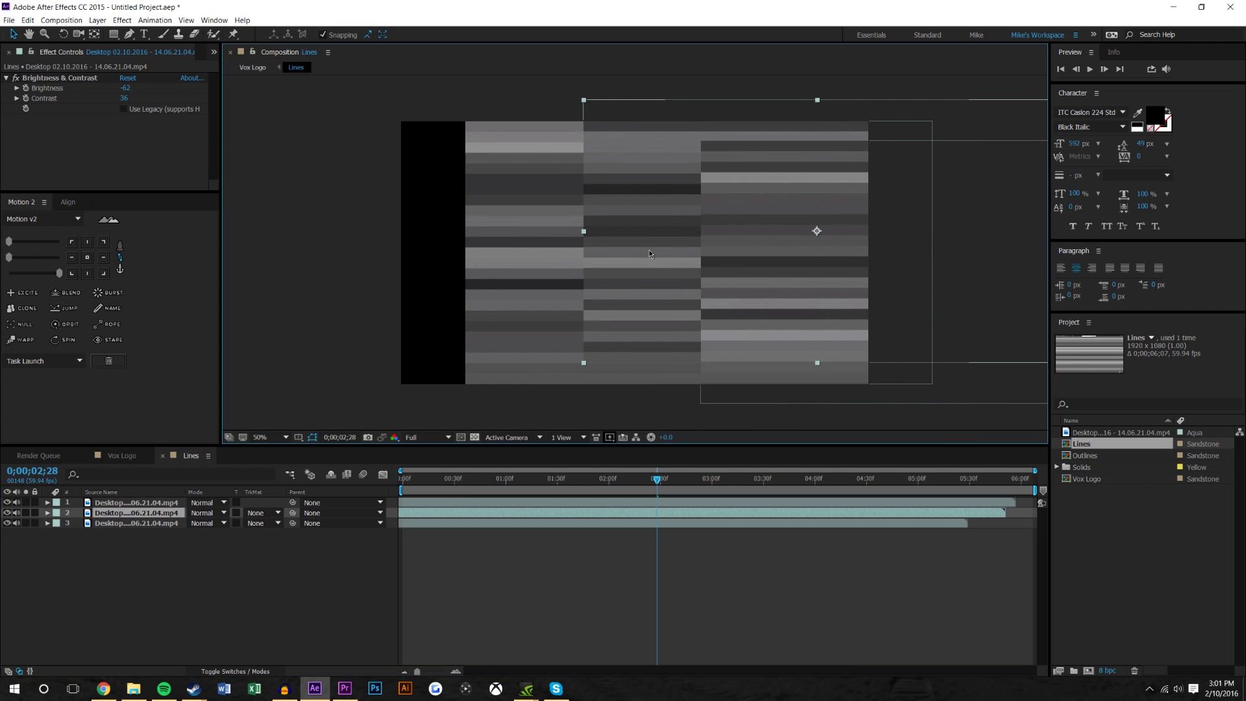
left_click_drag(812, 238, 830, 243)
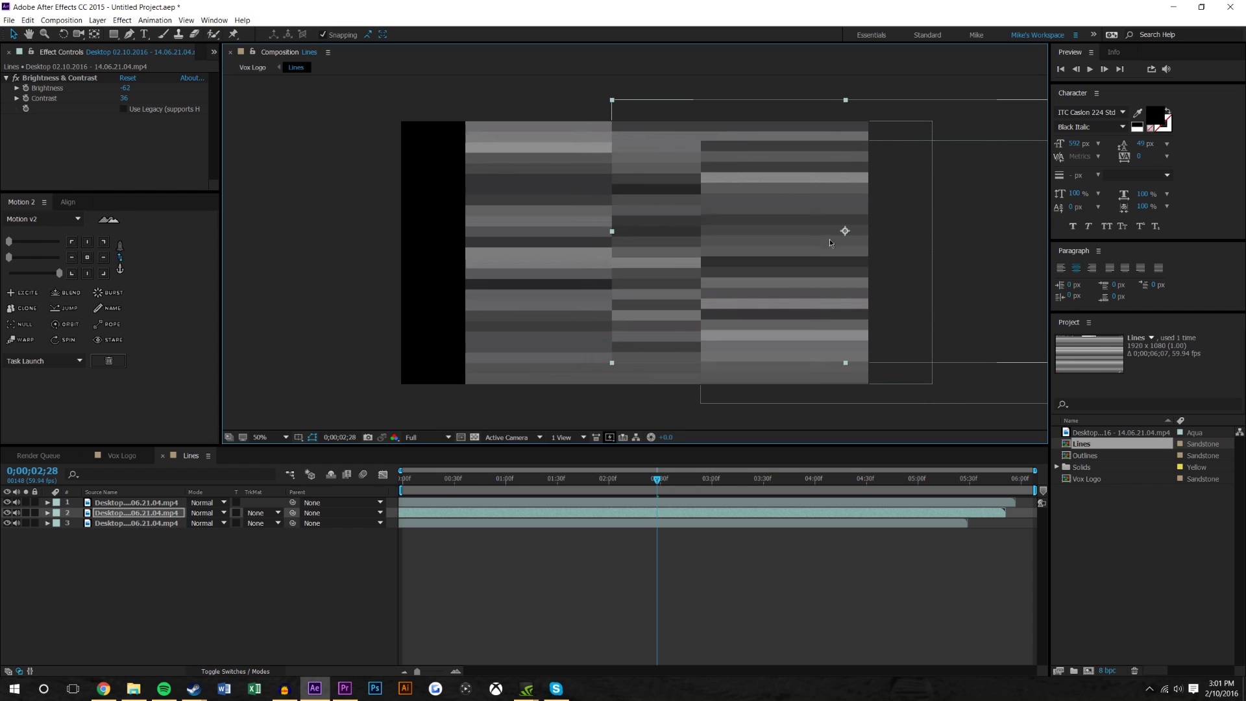
left_click(114, 456)
left_click(519, 641)
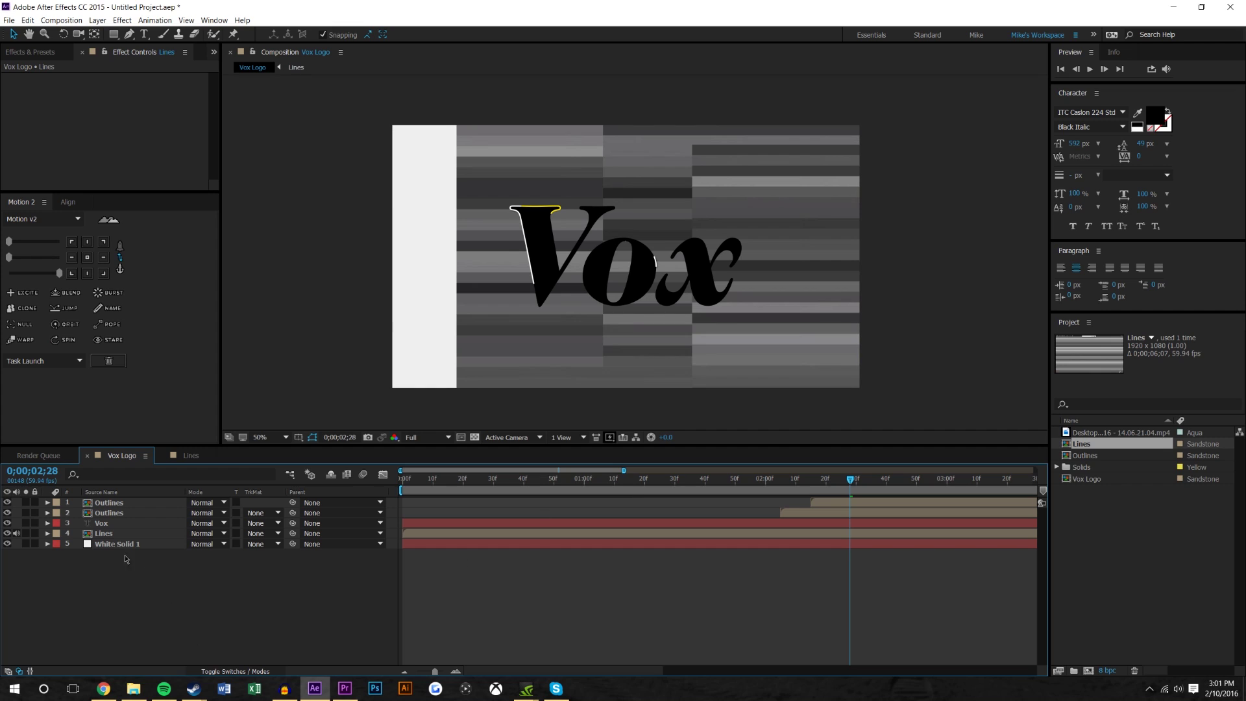
Step: Move the Vox text layer directly below the Lines layer
left_click(104, 523)
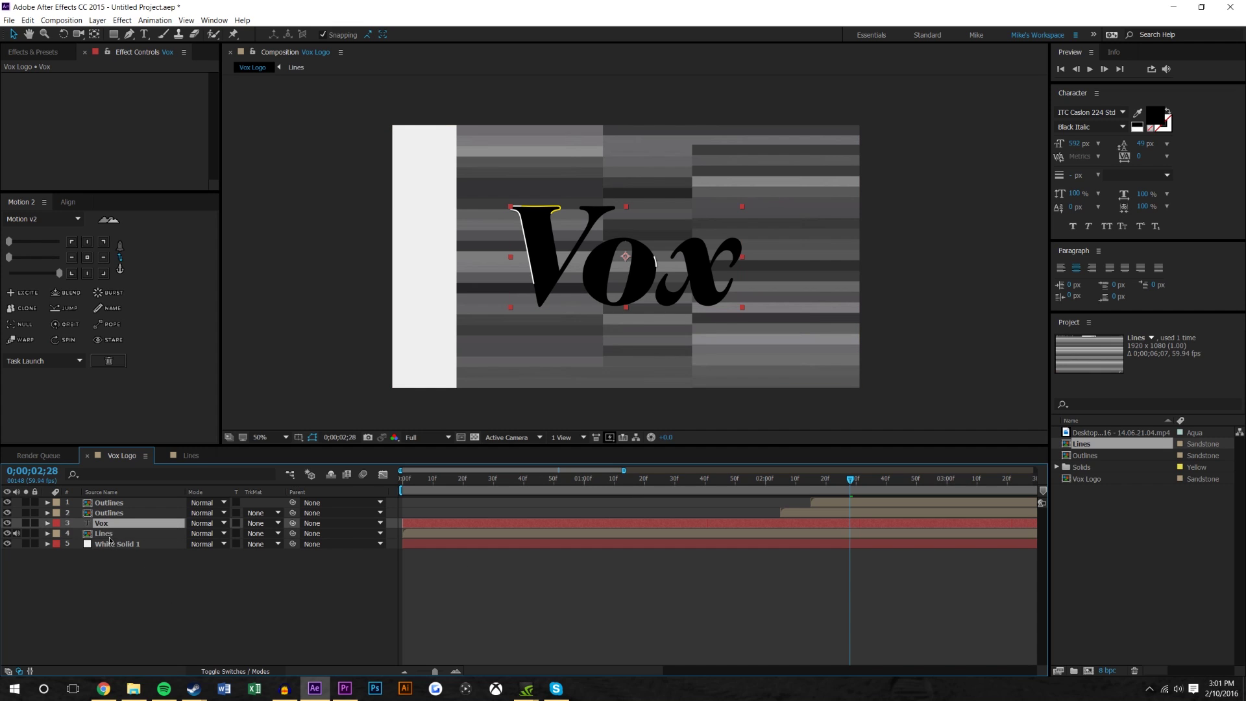
left_click_drag(110, 541, 114, 540)
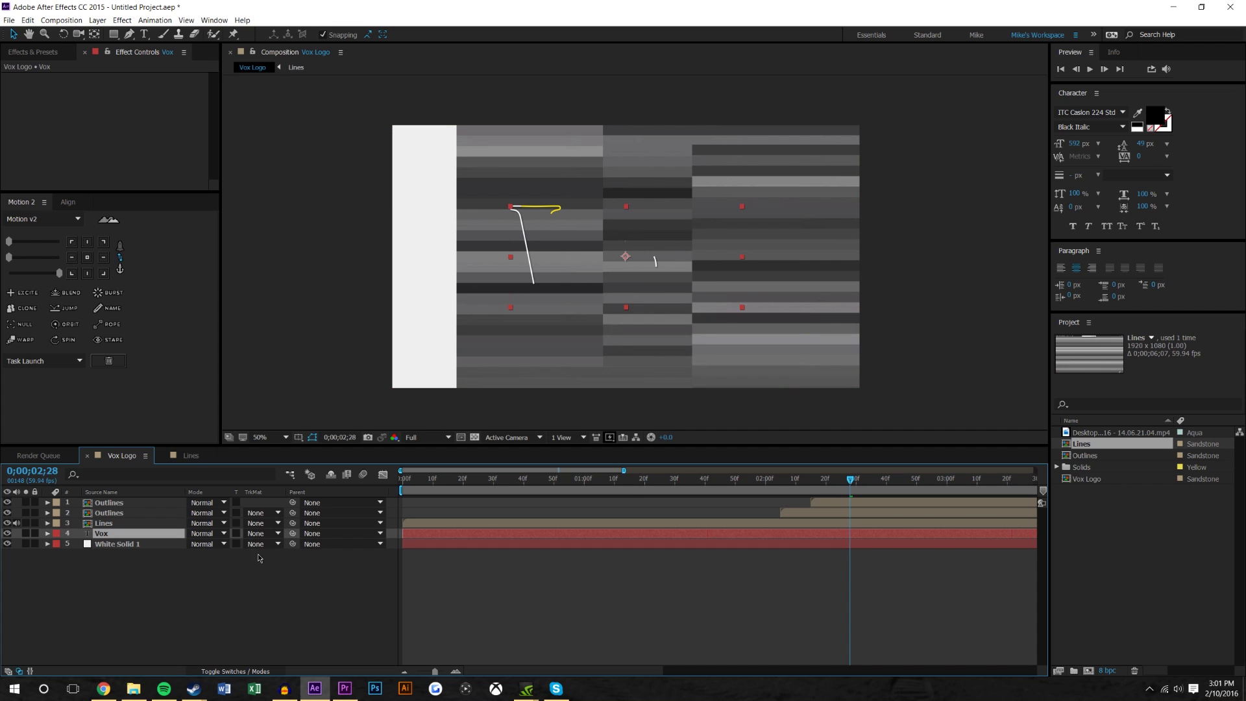
Step: Set the Vox layer's track matte to Luma Inverted Matte "Lines" and check the textured text at an earlier frame
left_click(260, 533)
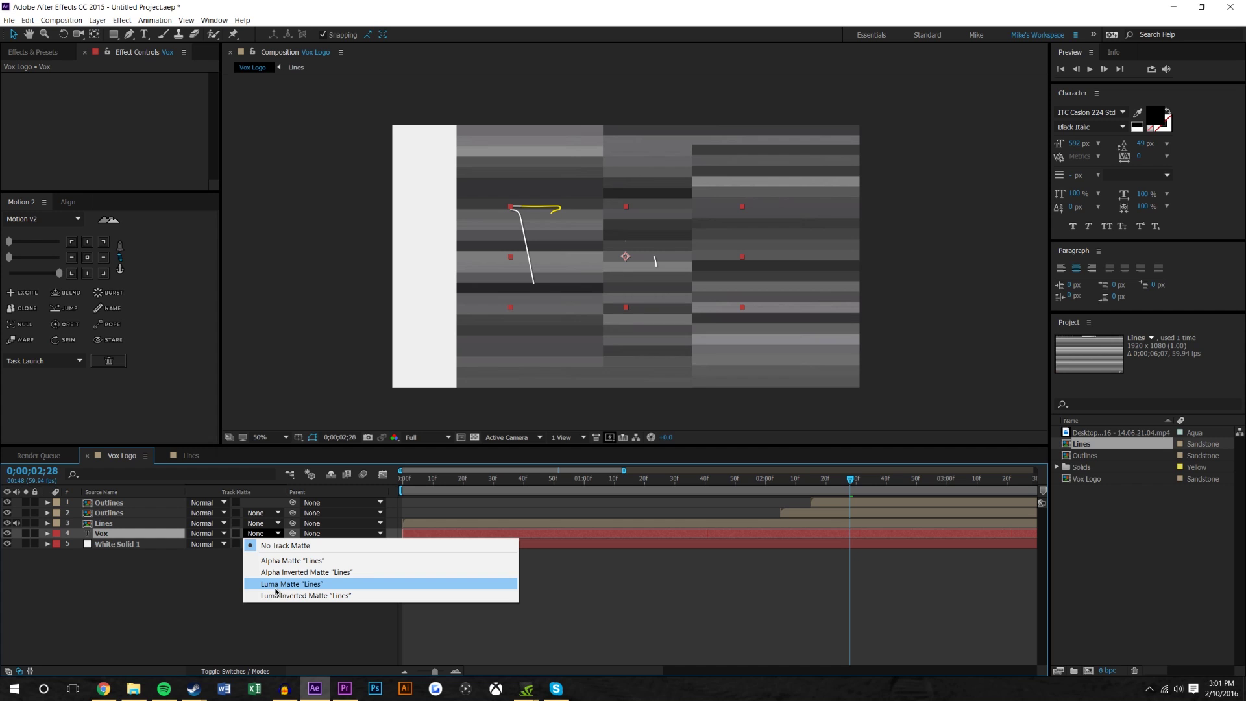
left_click(276, 587)
left_click(261, 533)
left_click(266, 596)
left_click_drag(855, 479, 599, 479)
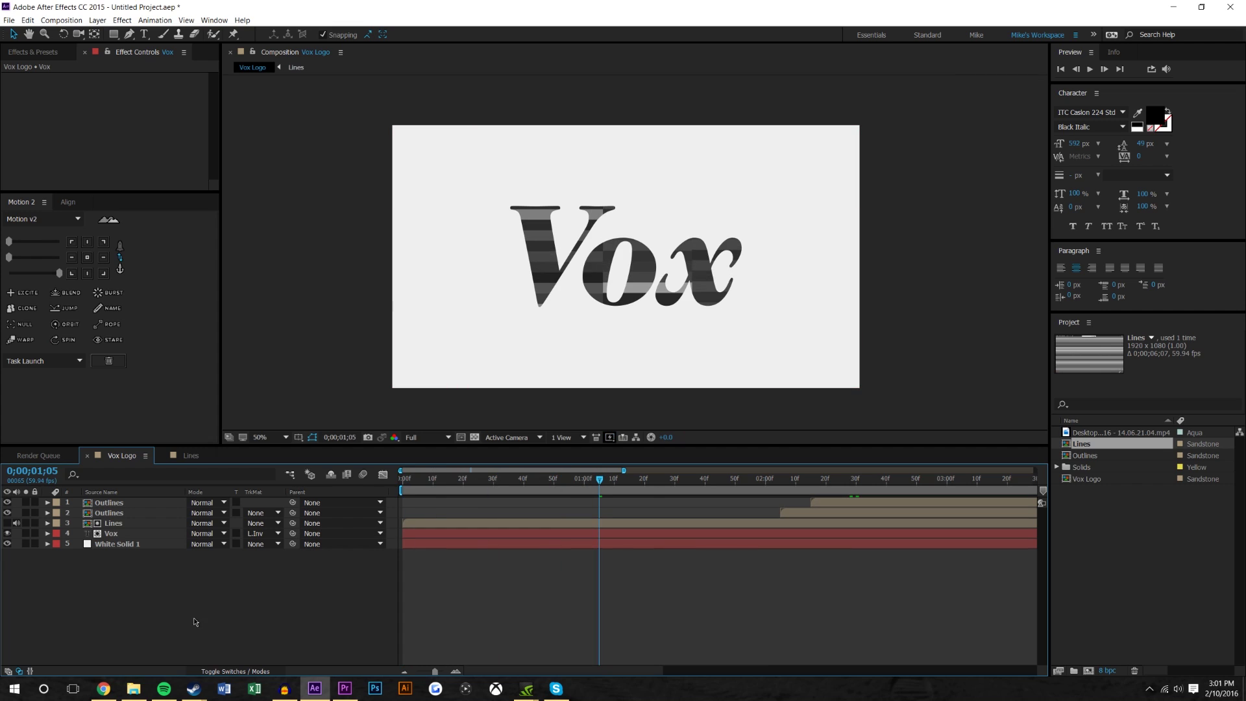
Step: Try dark shades for the Vox text's fill colour
left_click(115, 536)
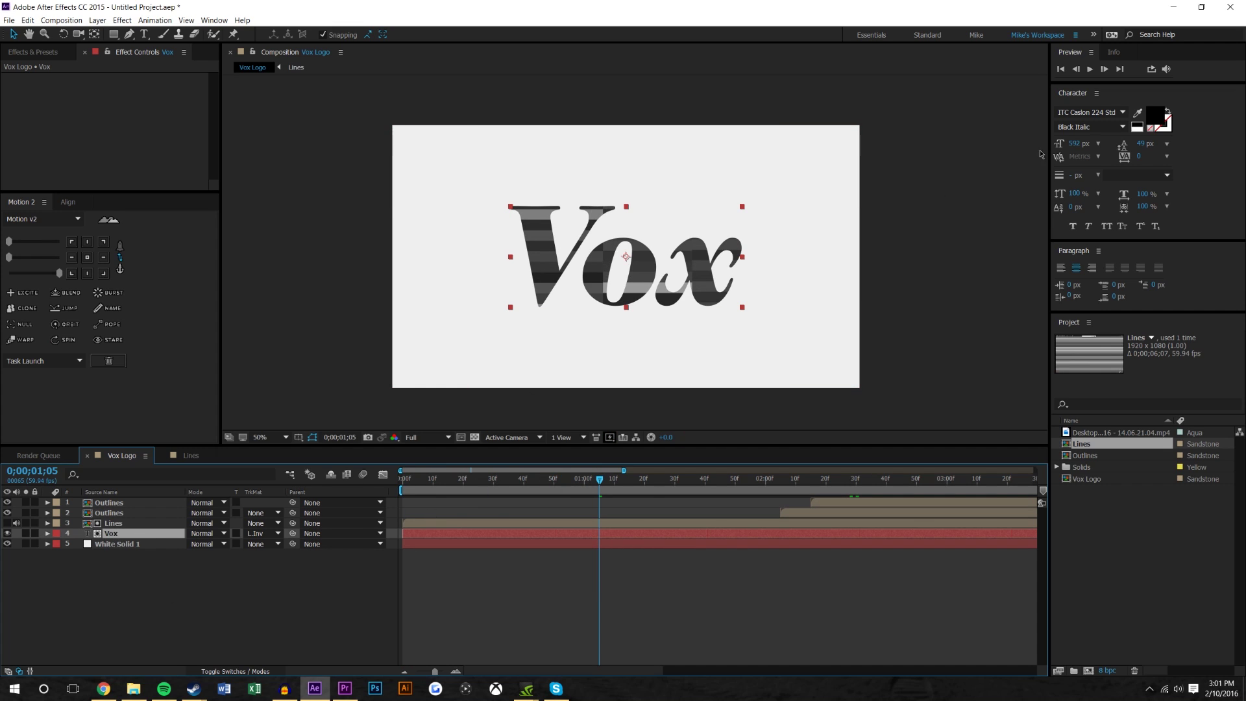
left_click(1155, 117)
mouse_move(463, 524)
left_mouse_down()
mouse_move(392, 399)
mouse_move(371, 617)
left_mouse_up()
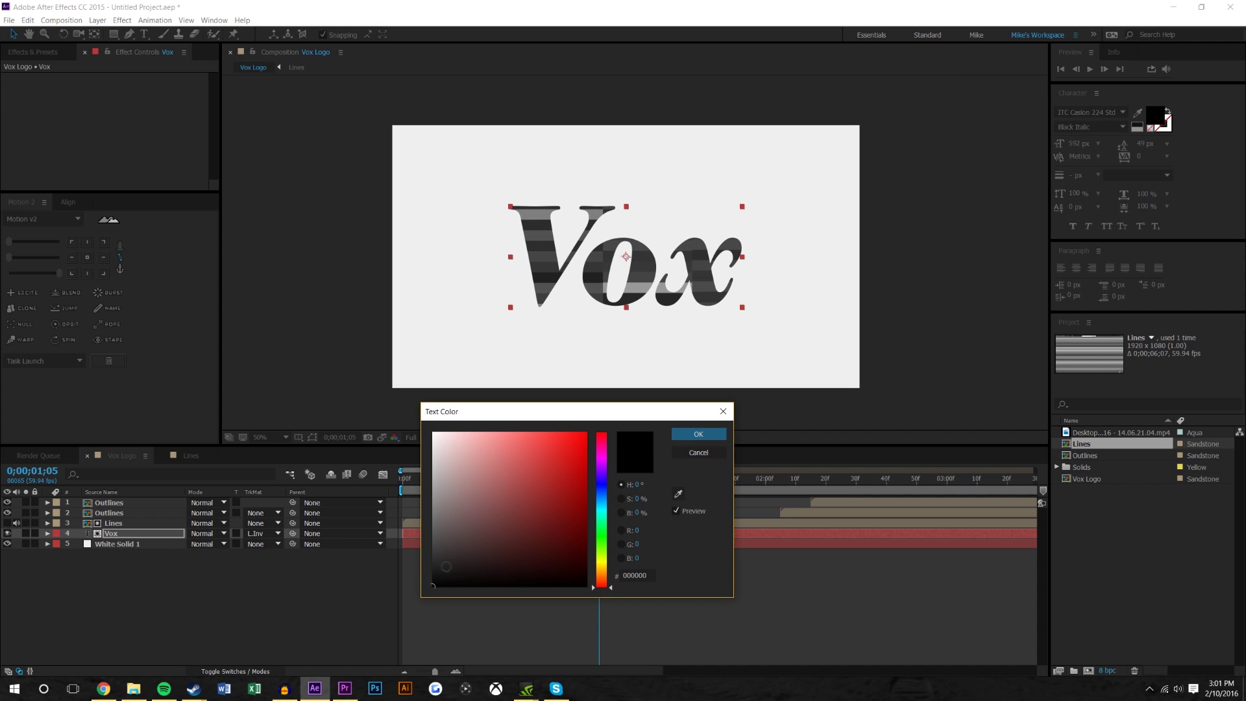
left_click(708, 437)
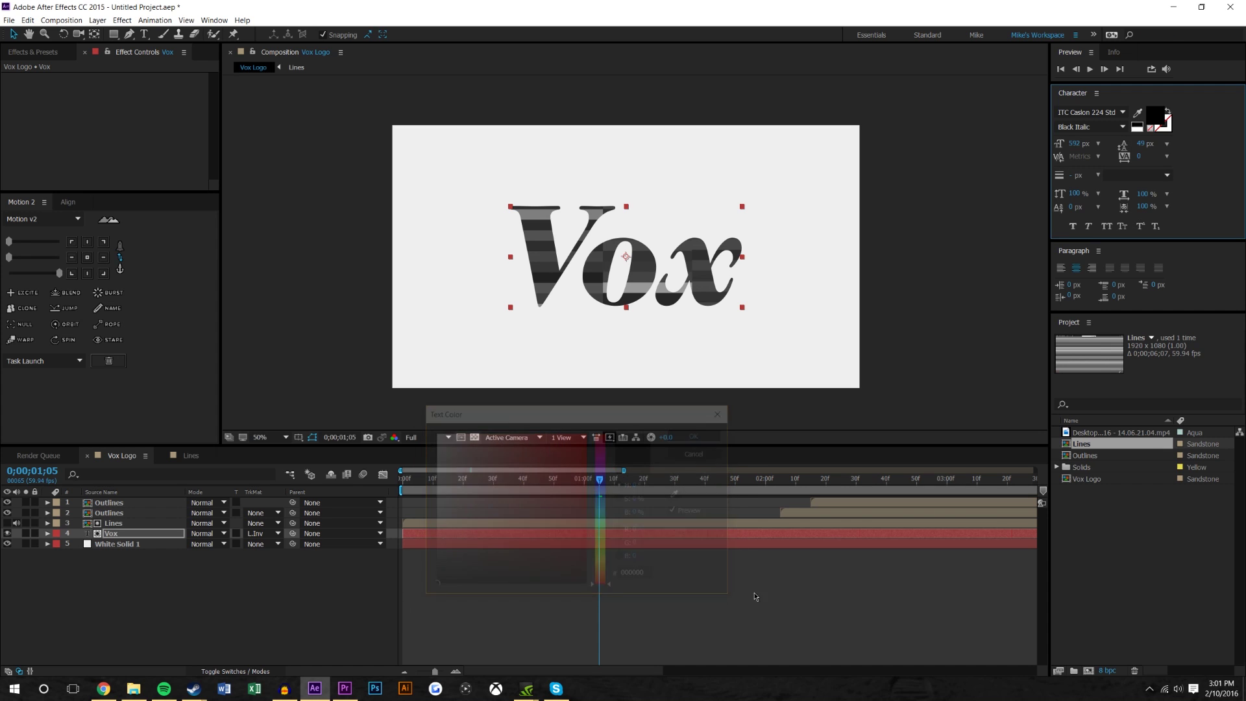
Step: Try Luma Matte "Lines" on the Vox layer with other text colours, and return to Luma Inverted Matte
left_click(267, 533)
left_click(280, 587)
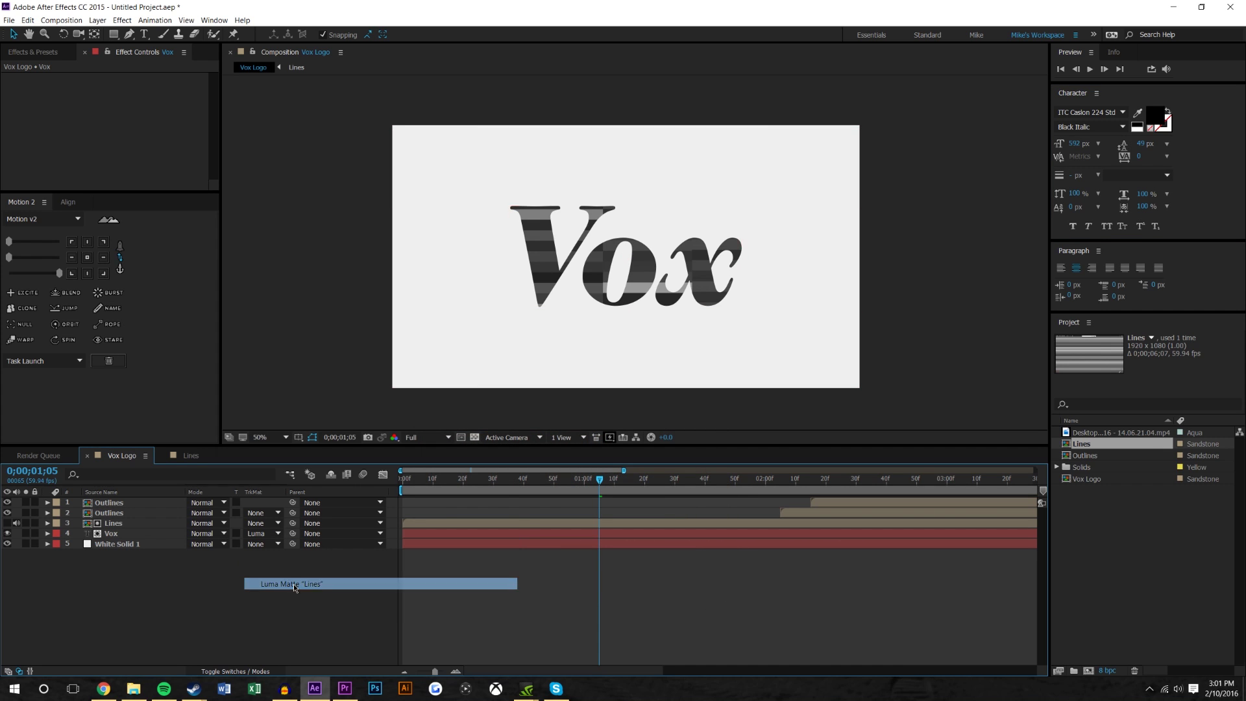
left_click(1158, 116)
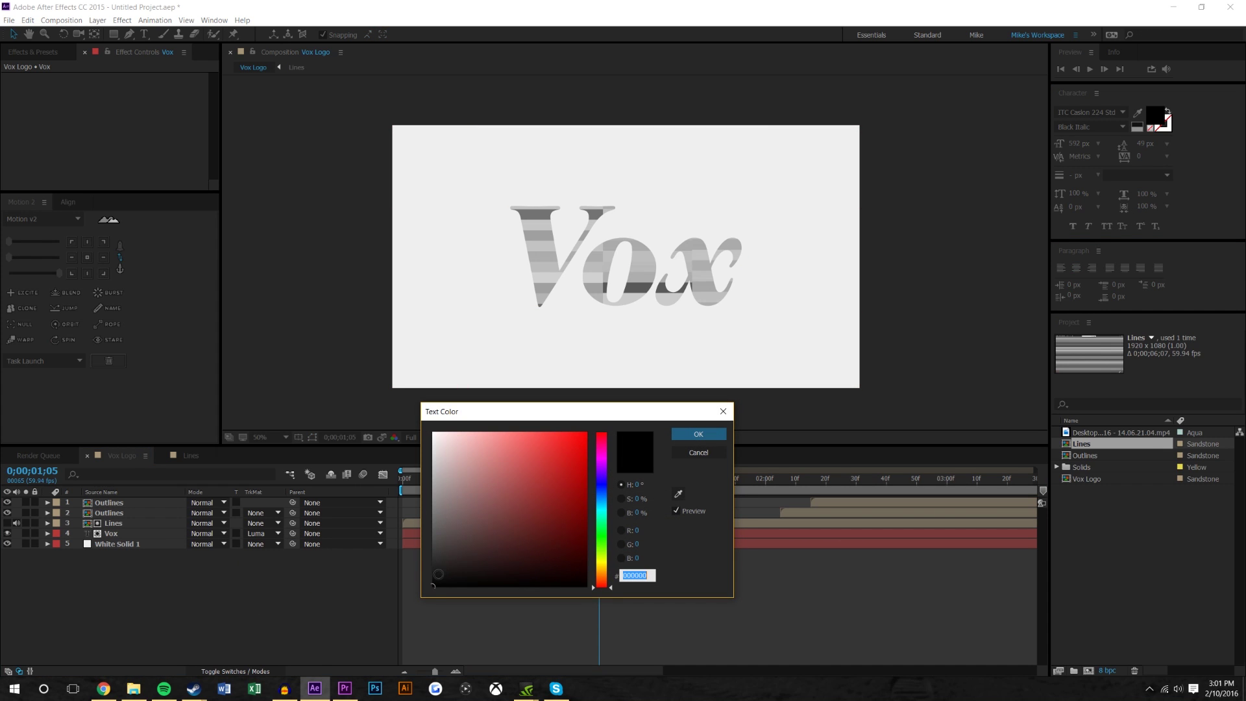
left_click_drag(433, 584, 376, 368)
mouse_move(440, 488)
left_mouse_down()
mouse_move(436, 448)
mouse_move(447, 578)
left_mouse_up()
left_click(731, 419)
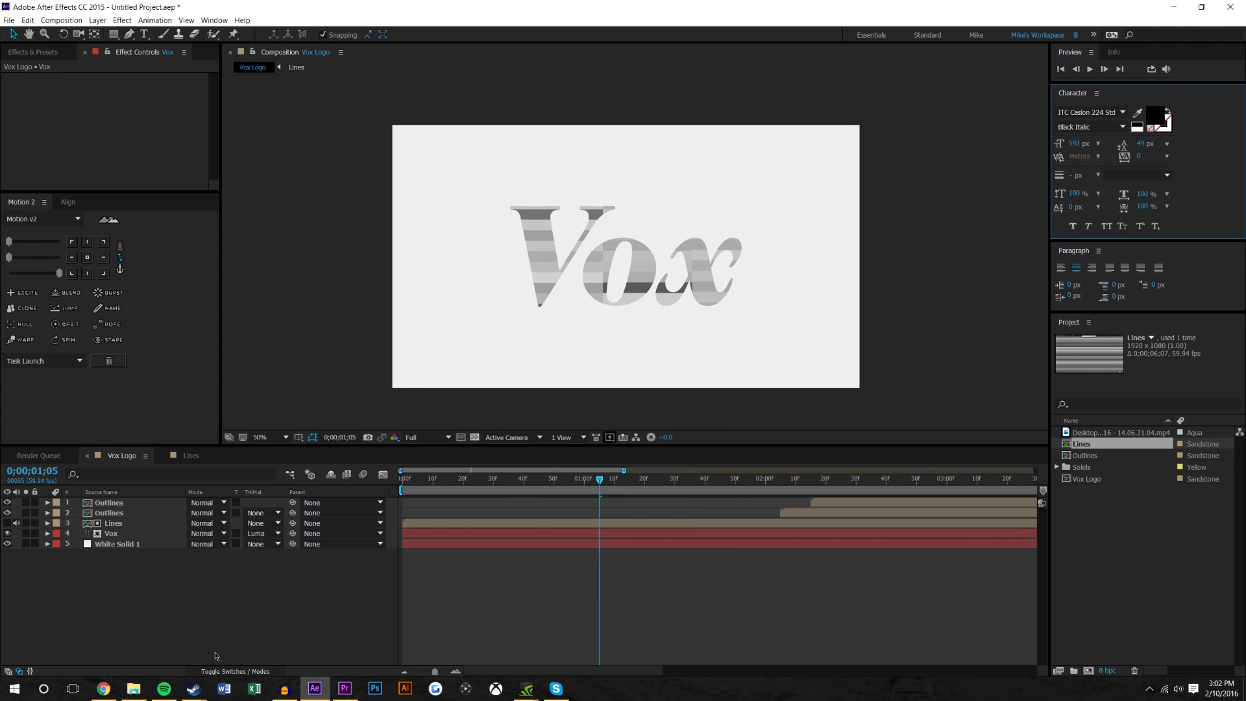
left_click(259, 532)
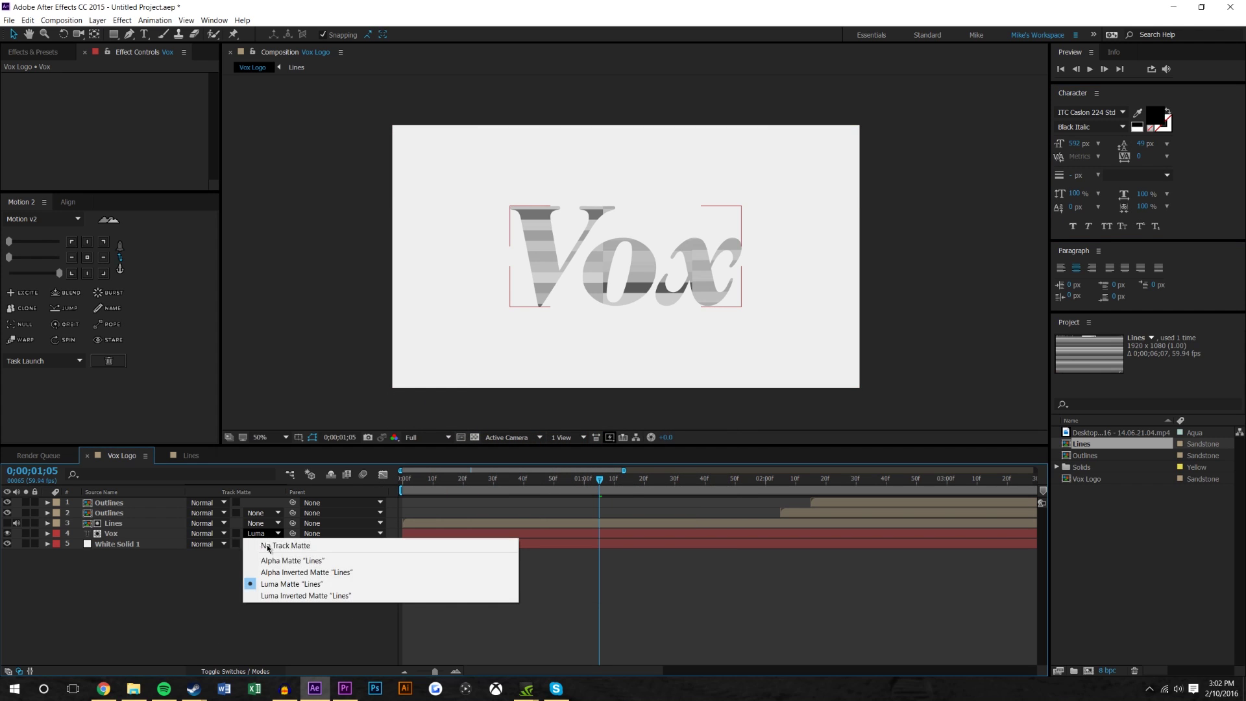
left_click(273, 596)
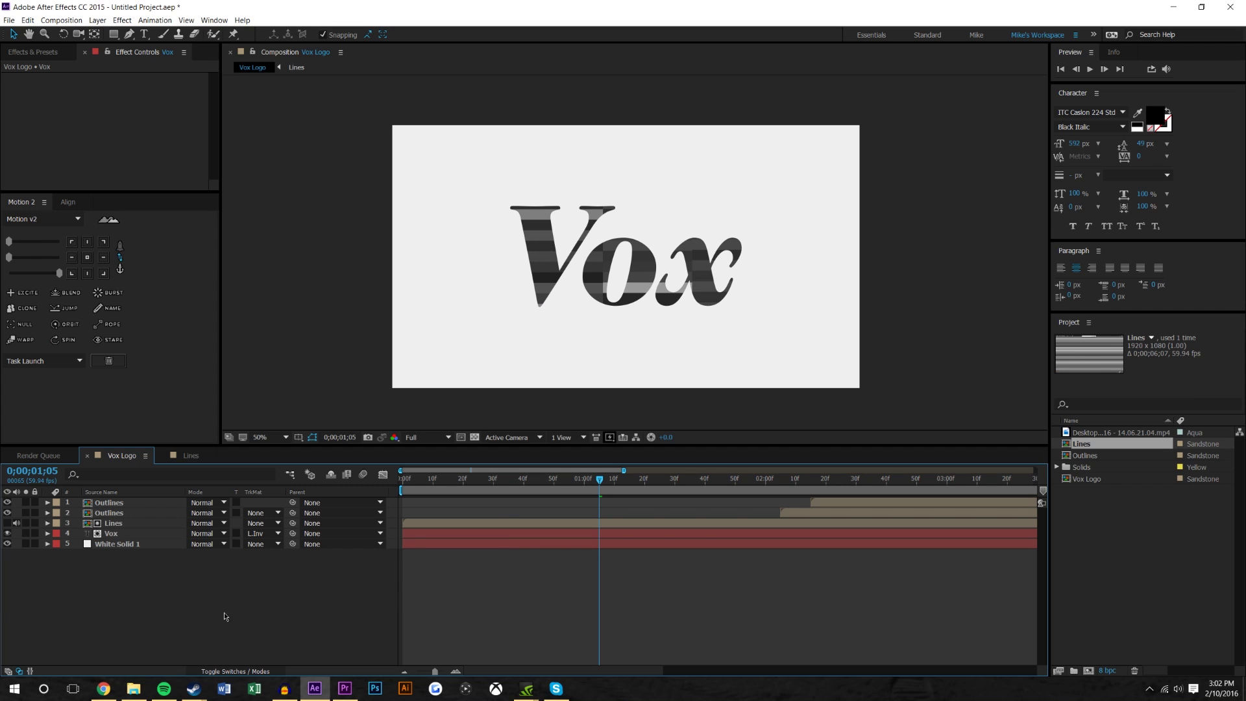
Step: Compare the Alpha, Alpha Inverted, Luma and Luma Inverted mattes on the Vox layer, ending on Luma Inverted Matte "Lines"
left_click(260, 533)
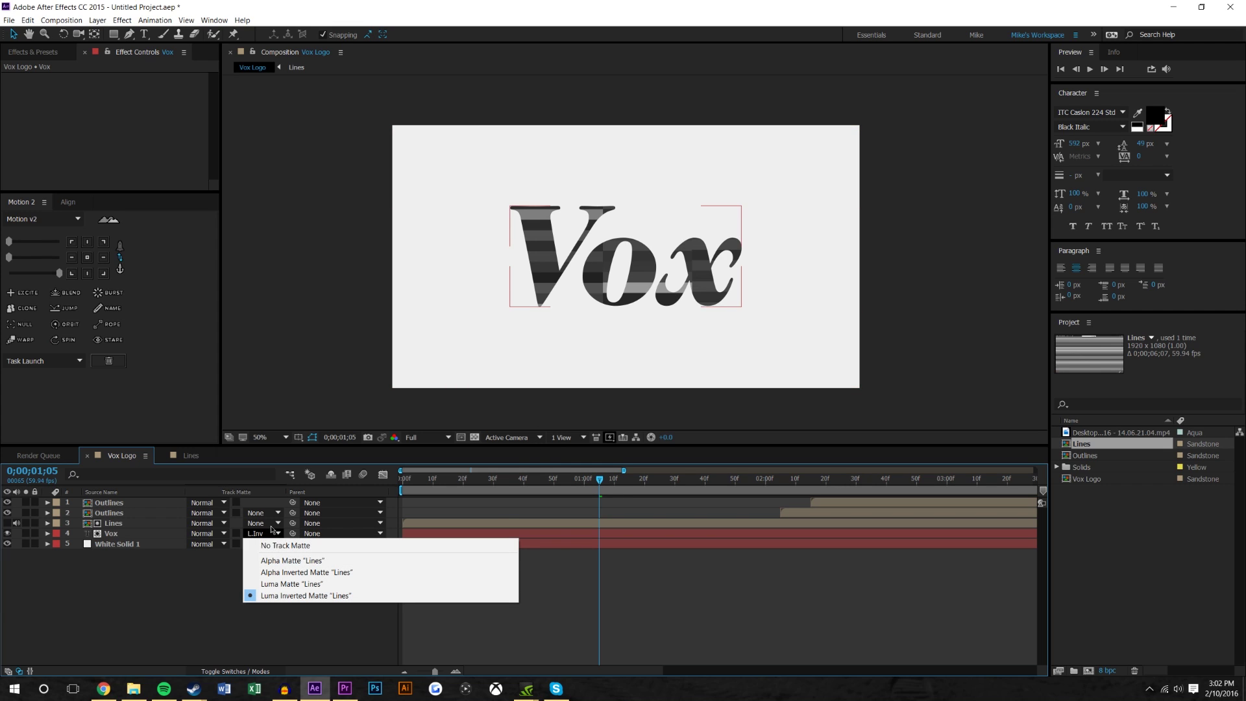
left_click(279, 560)
left_click(260, 533)
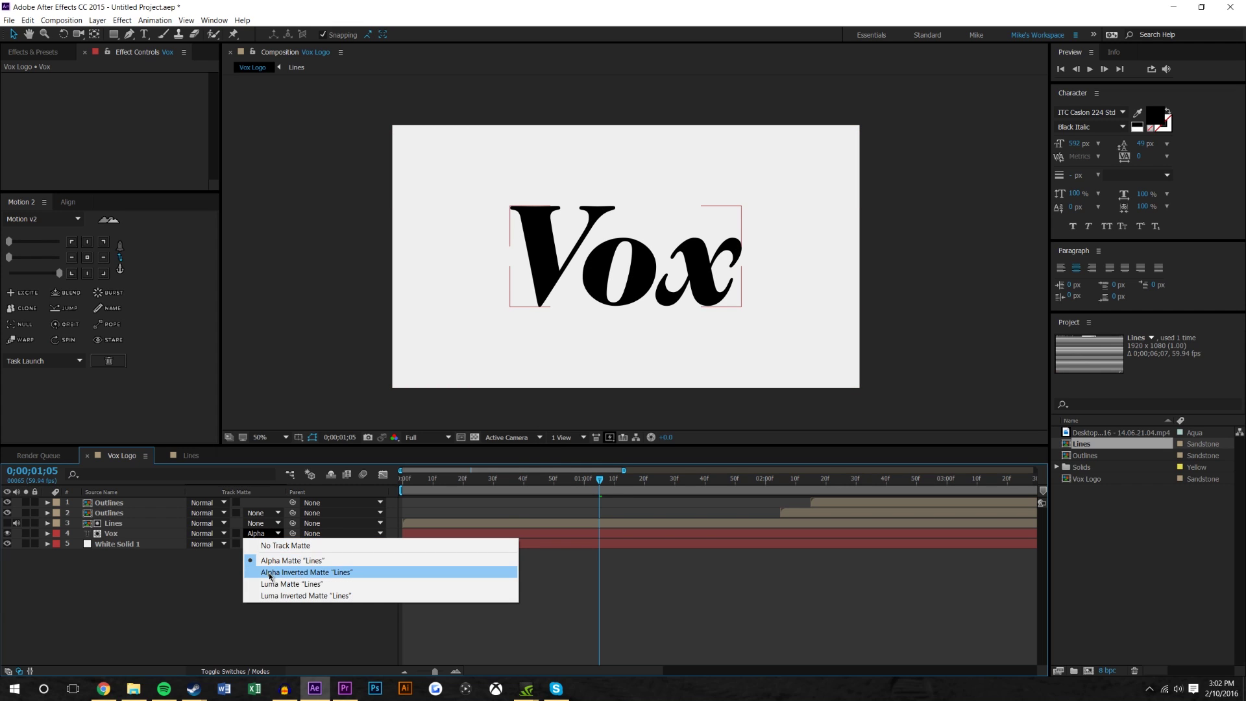
left_click(269, 571)
left_click(260, 533)
left_click(268, 583)
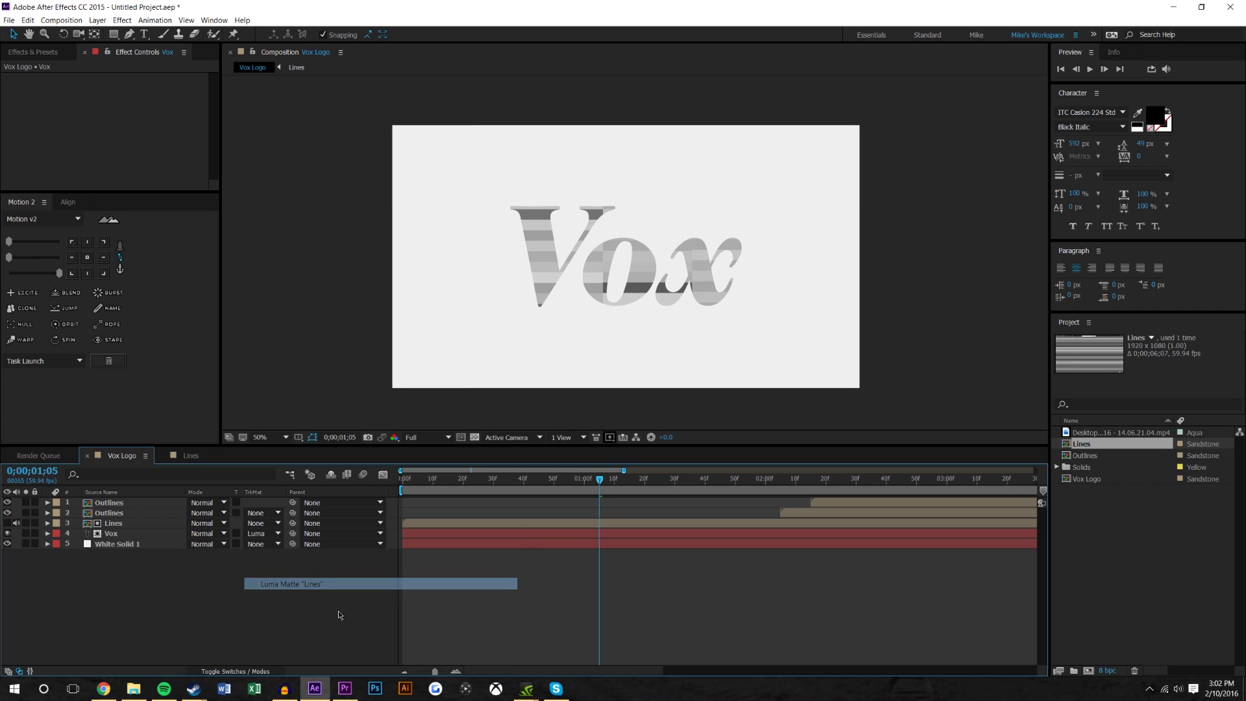
left_click(259, 533)
left_click(270, 595)
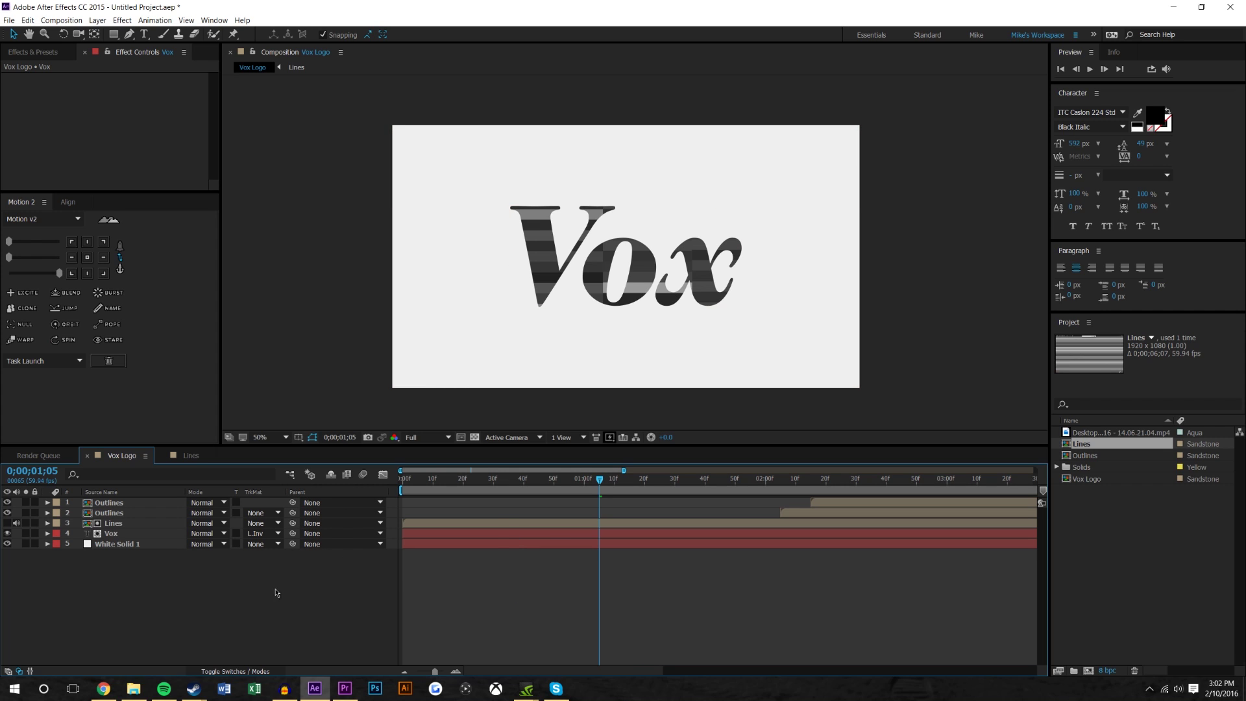
left_click(260, 533)
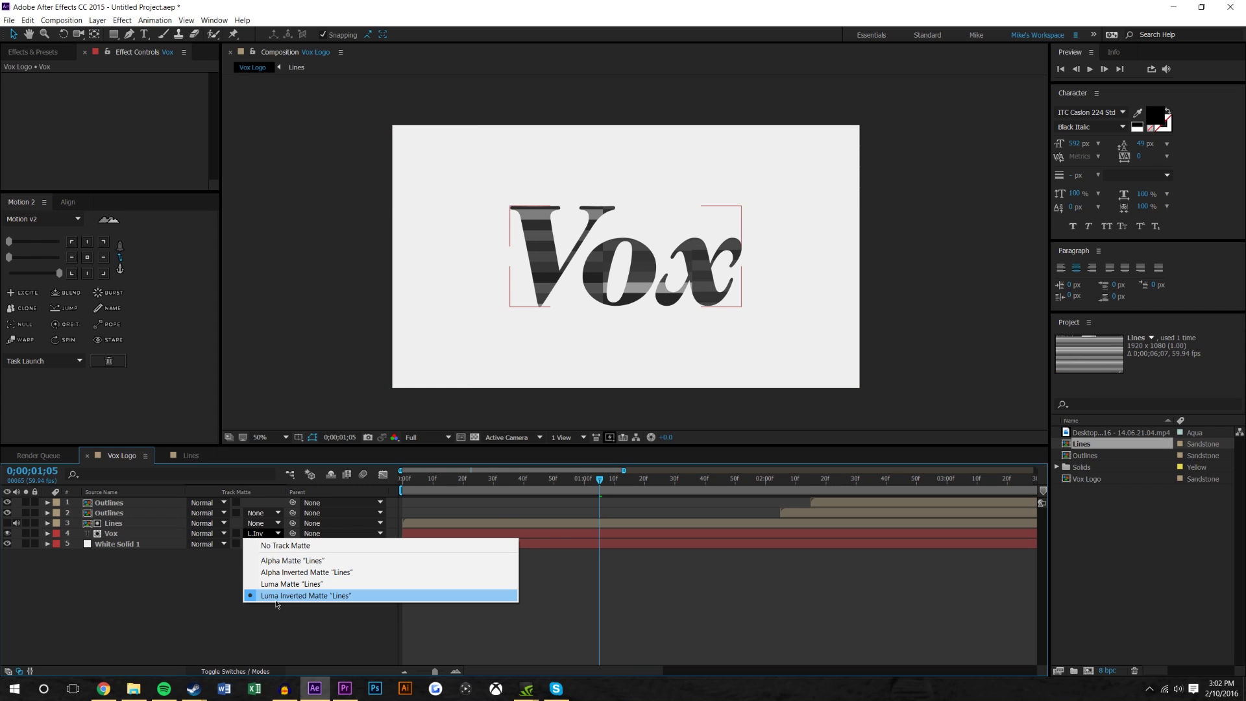
left_click(666, 603)
Step: Keyframe the Vox layer's opacity from 0% at 0;00;00;00 to 100% at 0;00;00;40 and preview the fade-in
left_click_drag(601, 481, 526, 527)
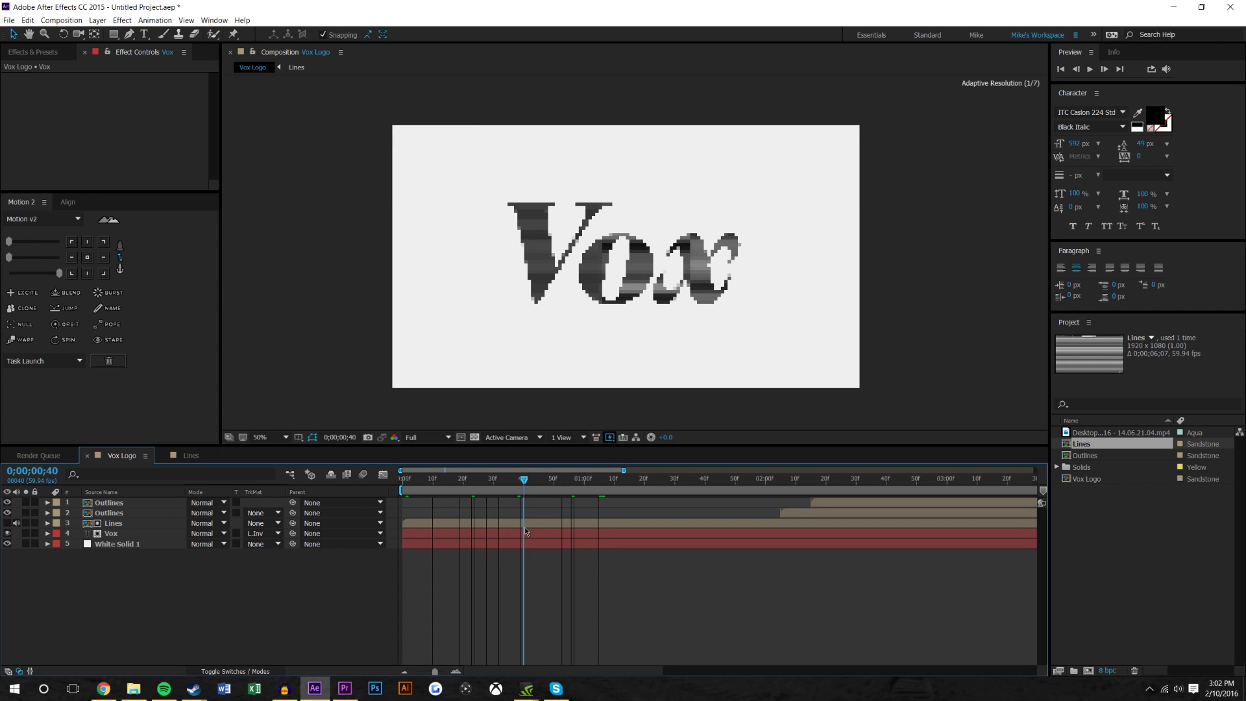
left_click(110, 533)
key("t")
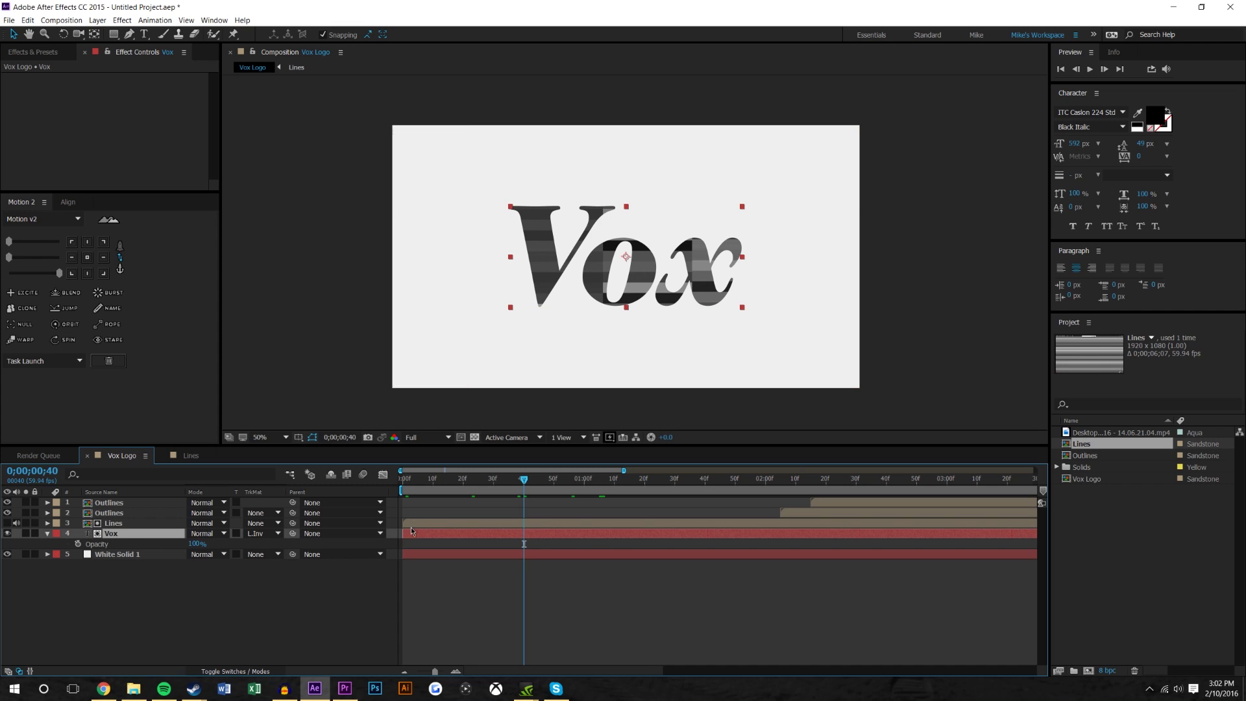
left_click(78, 544)
left_click_drag(523, 481, 359, 508)
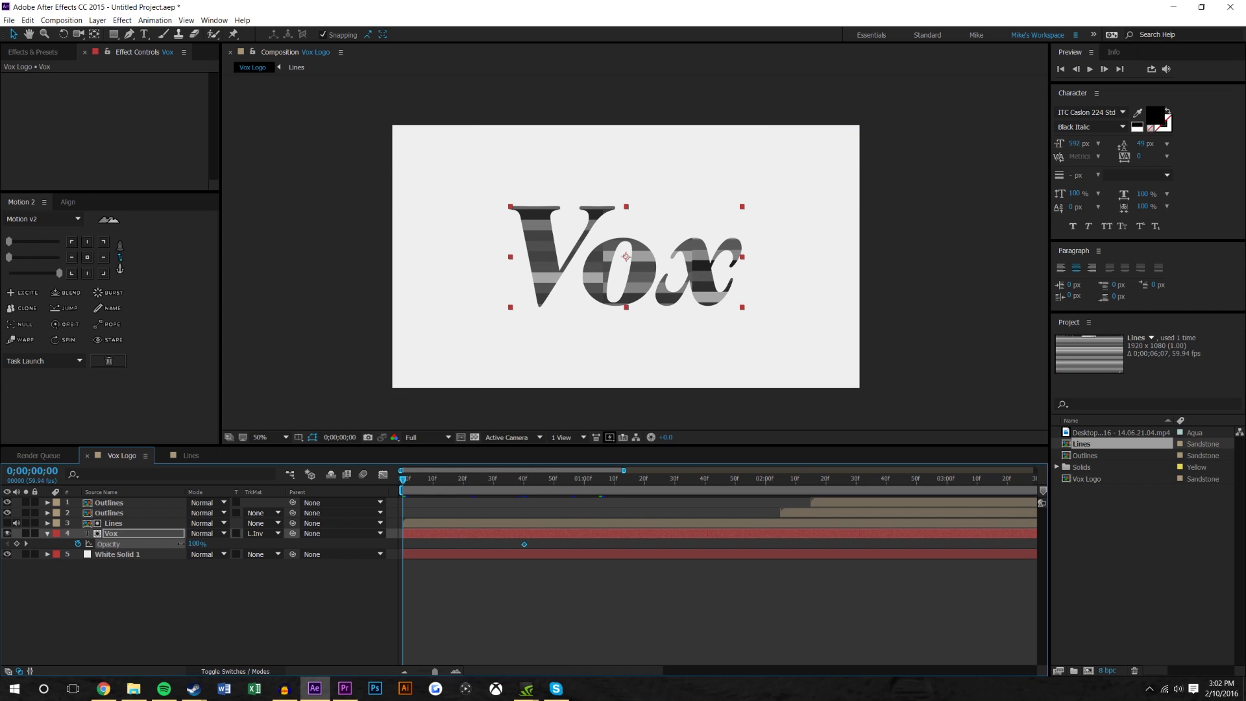
left_click_drag(195, 544, 2, 537)
left_click(672, 616)
left_click_drag(419, 484, 493, 493)
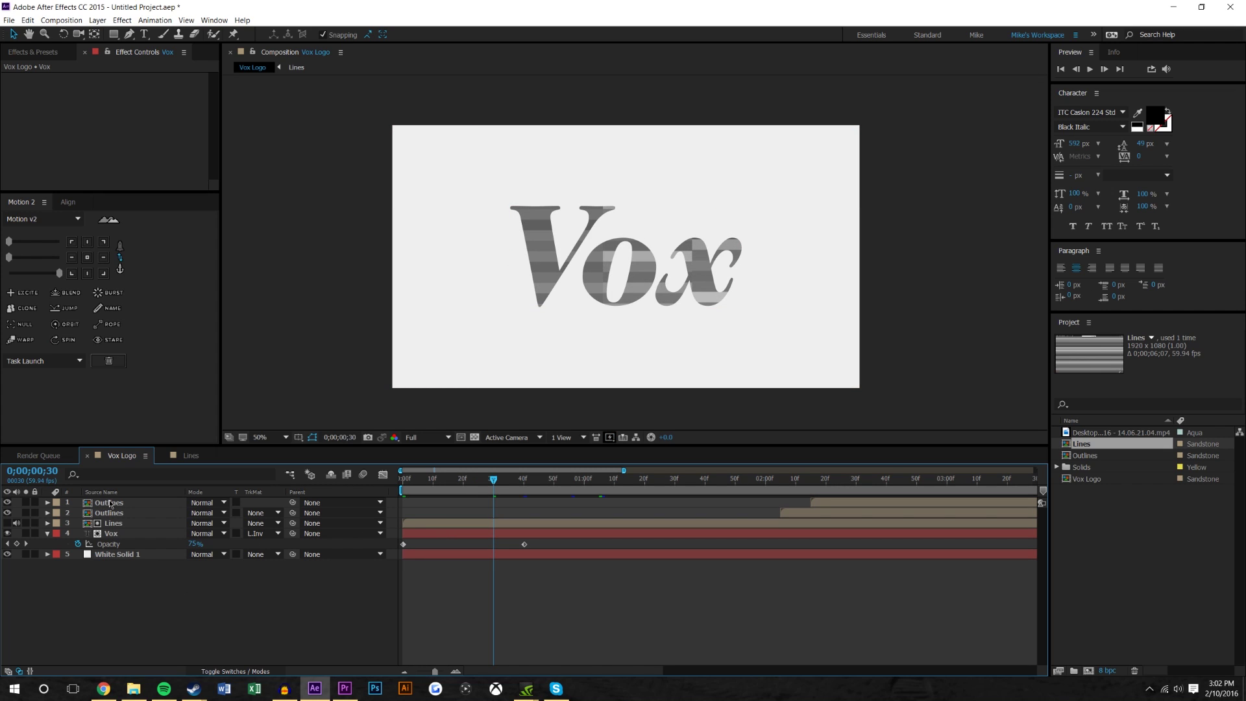
Step: In the Lines composition, add a very dark purple 1920 × 1080 solid above the footage layers
left_click(112, 526)
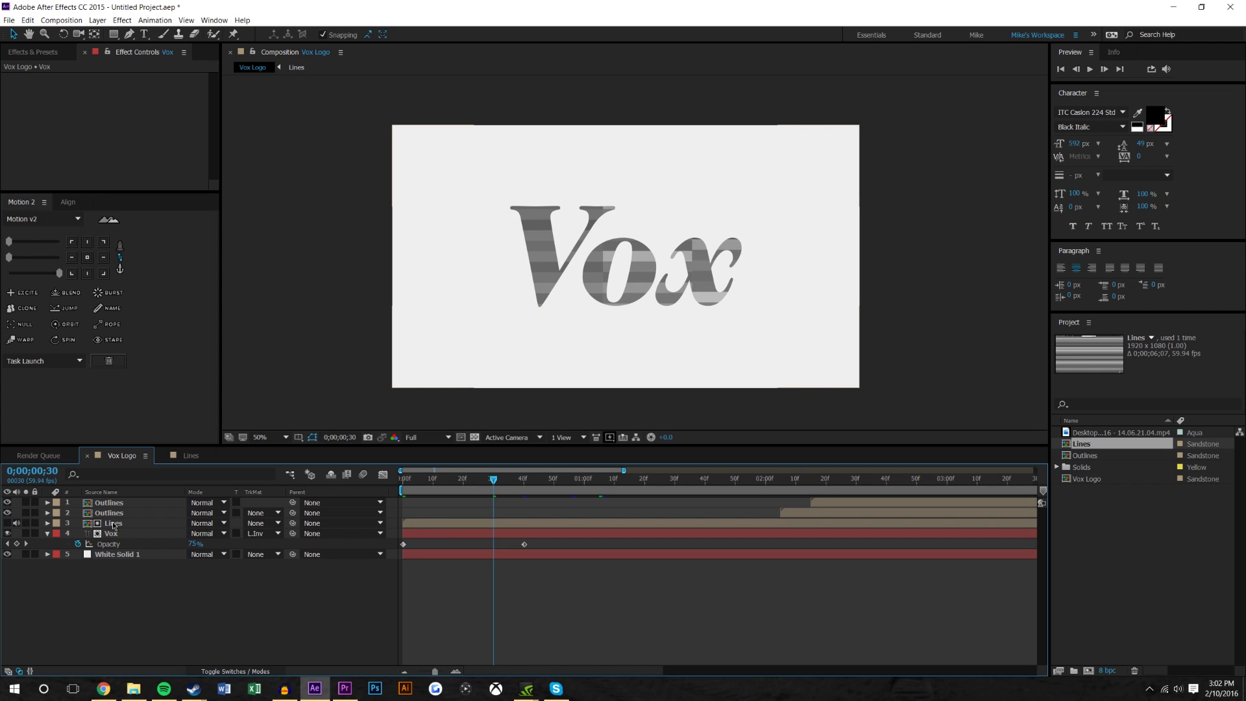
double_click(113, 525)
left_click(97, 21)
mouse_move(104, 31)
left_click(319, 47)
left_click(934, 581)
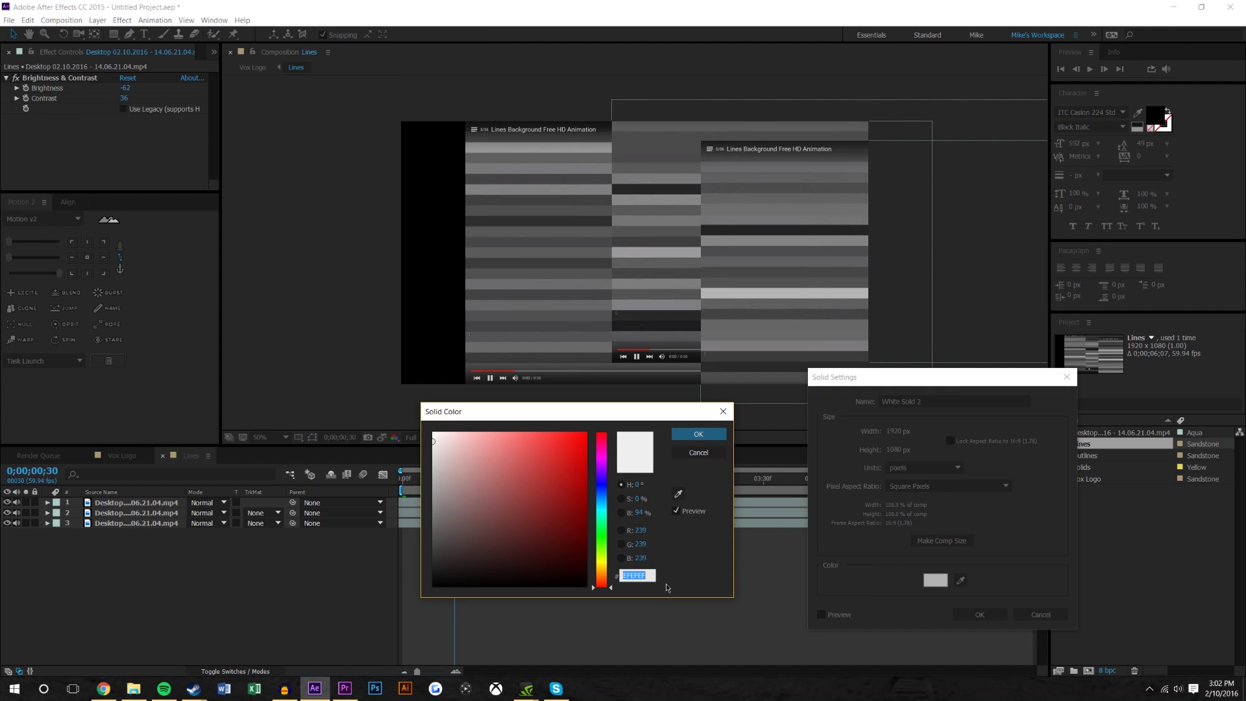
left_click_drag(440, 579, 444, 569)
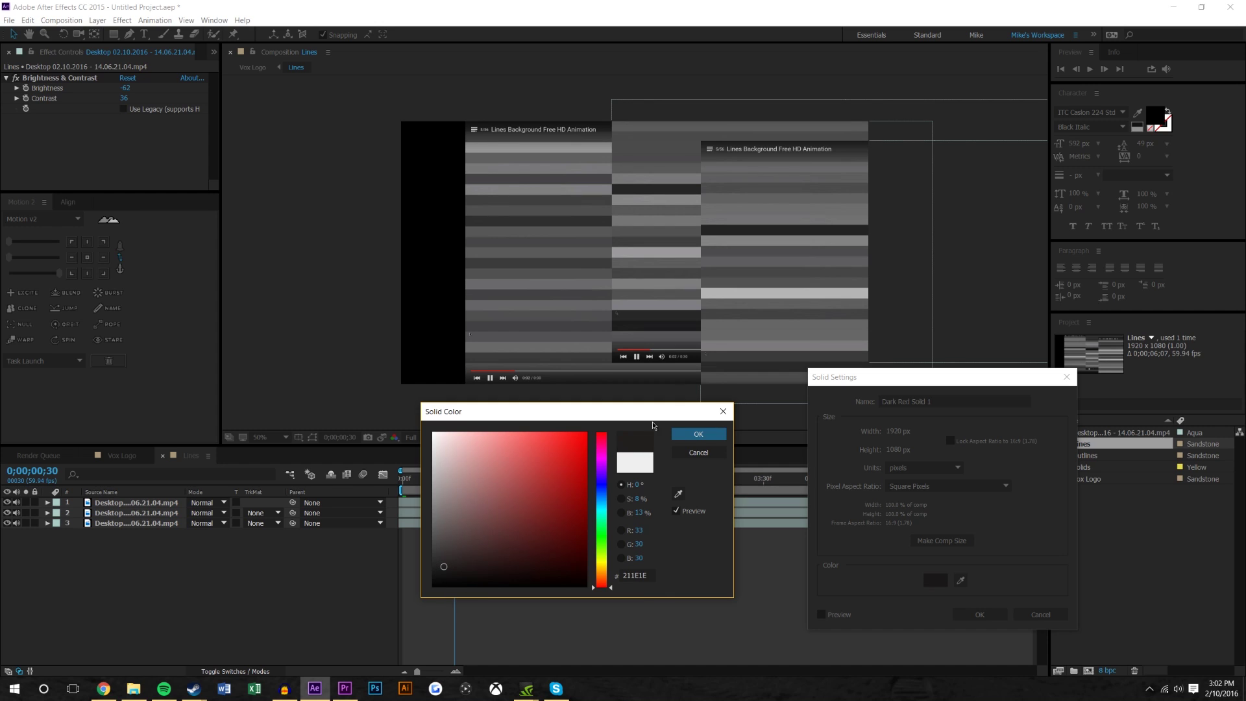
left_click_drag(609, 490, 608, 476)
left_click(699, 433)
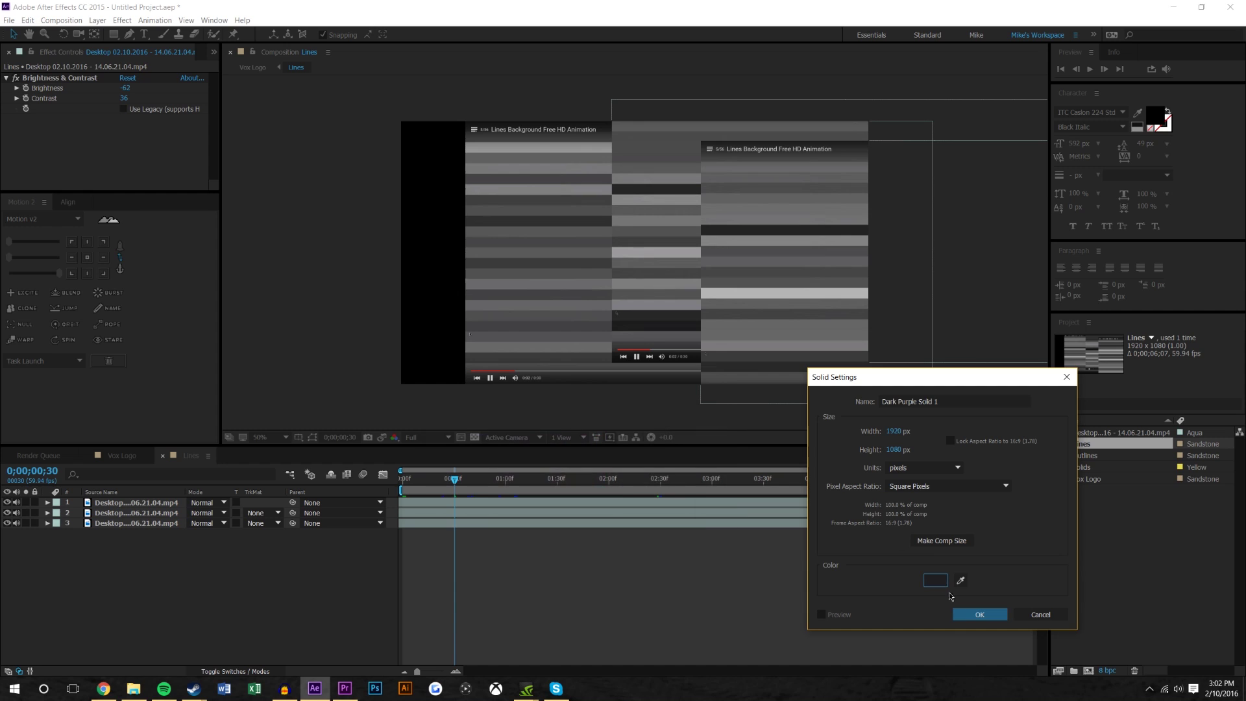
left_click(978, 614)
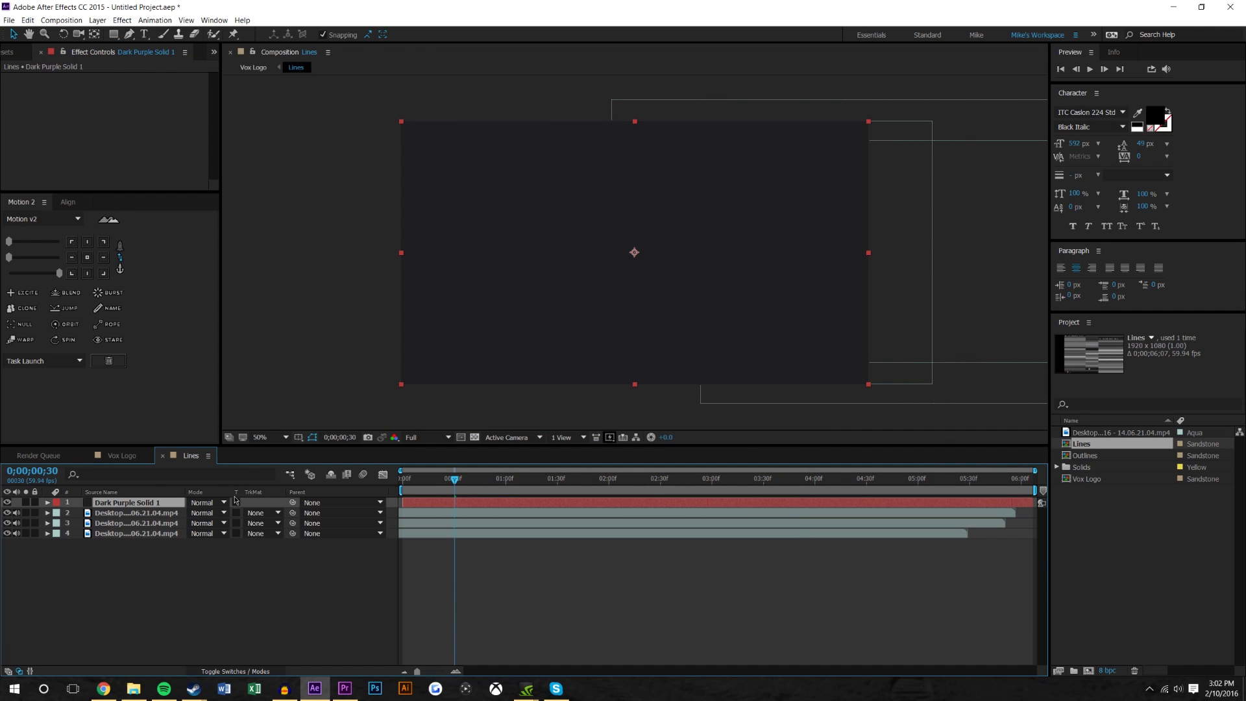
Step: Apply a Fill effect to the dark solid and set its colour to a near-black blue
left_click(121, 21)
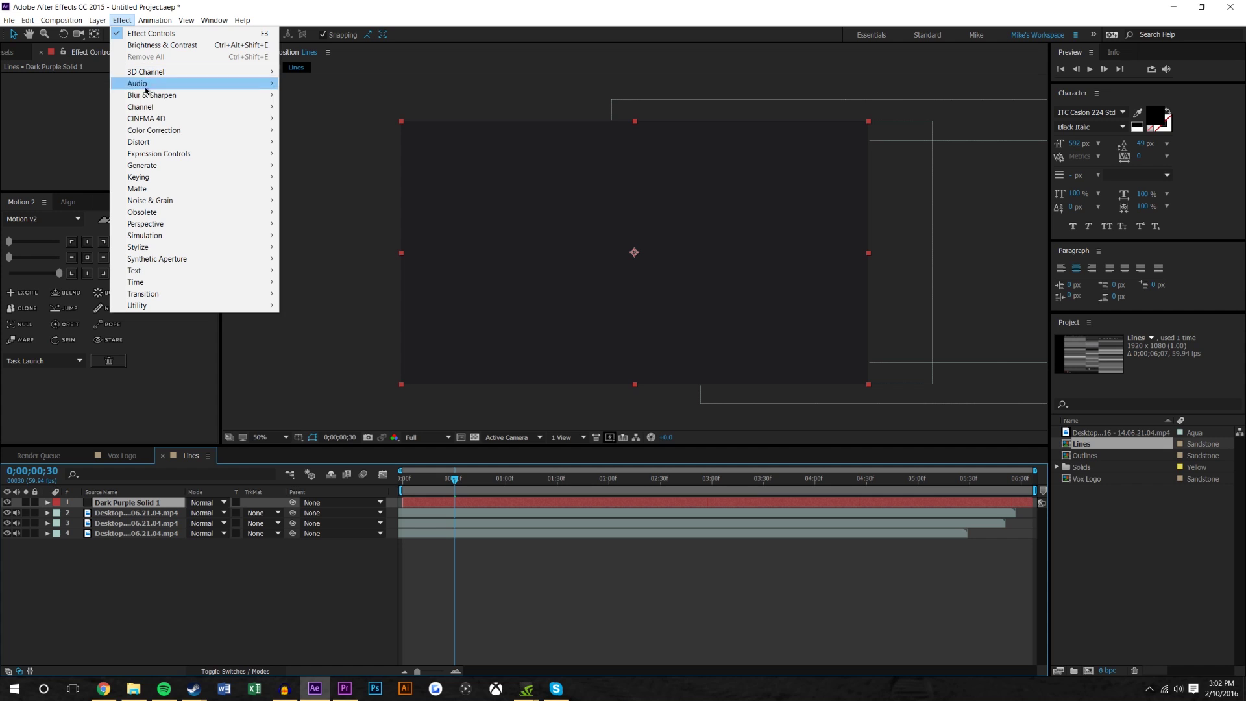
mouse_move(150, 165)
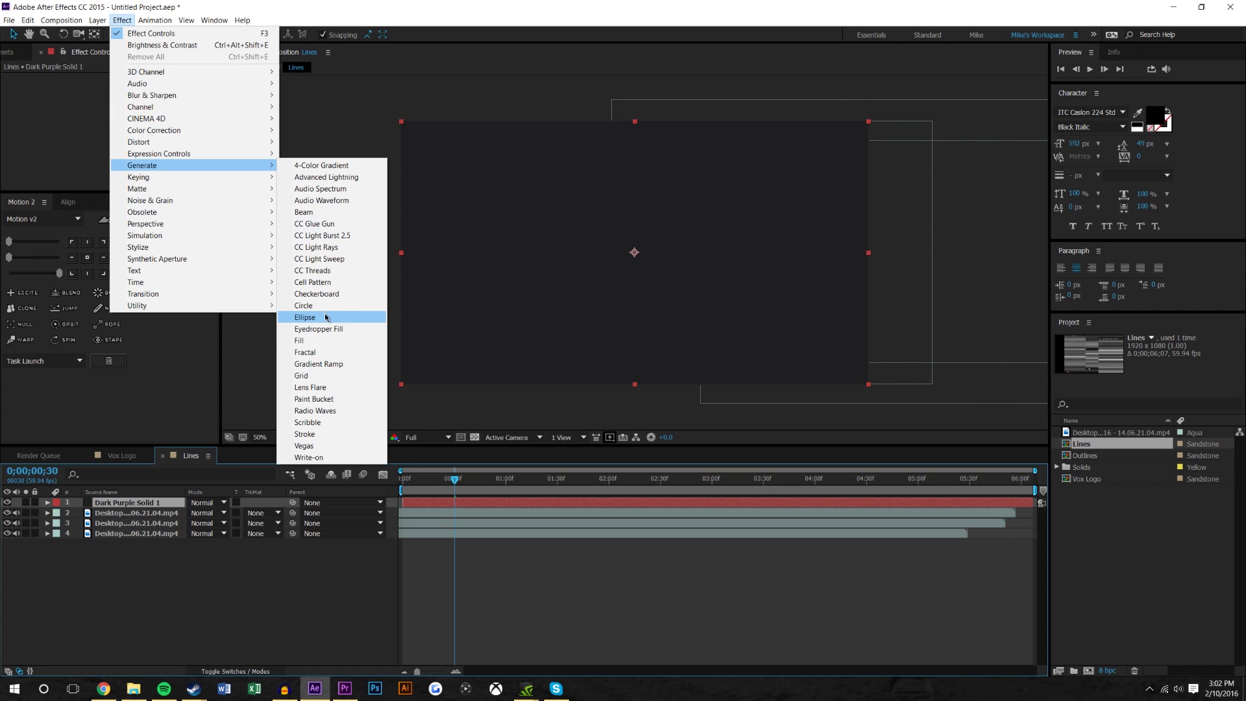
left_click(328, 339)
left_click(126, 109)
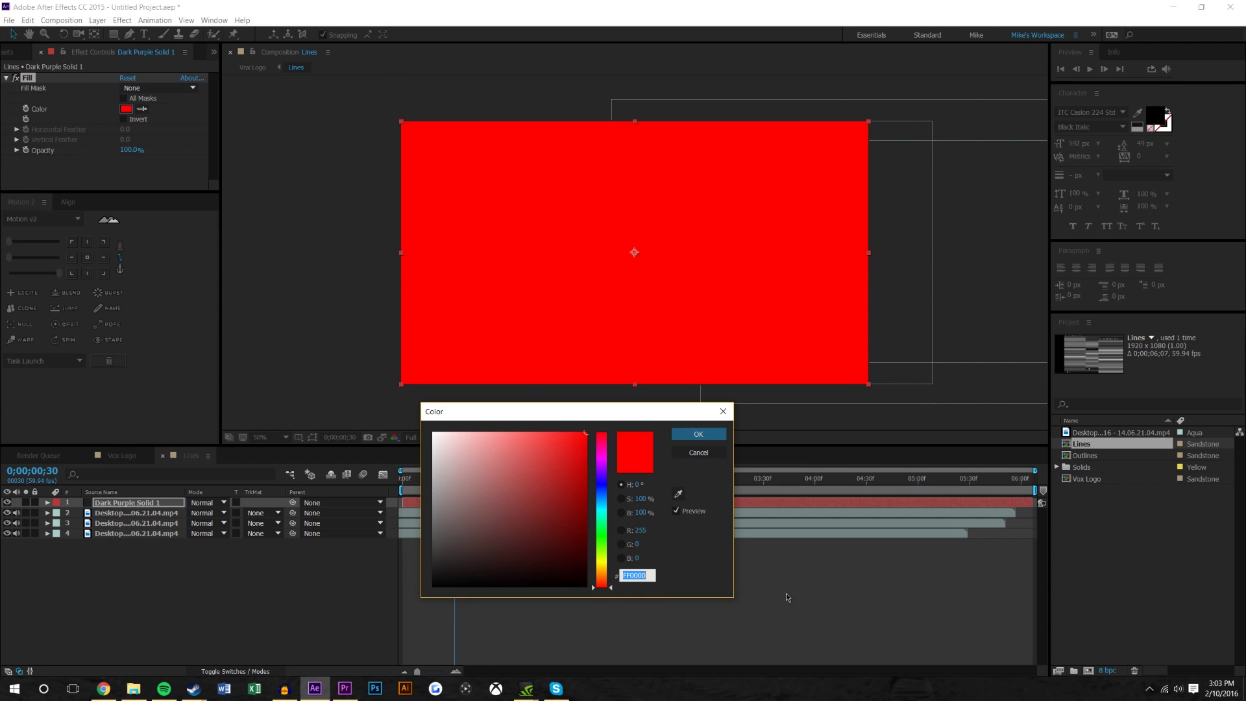
left_click(457, 567)
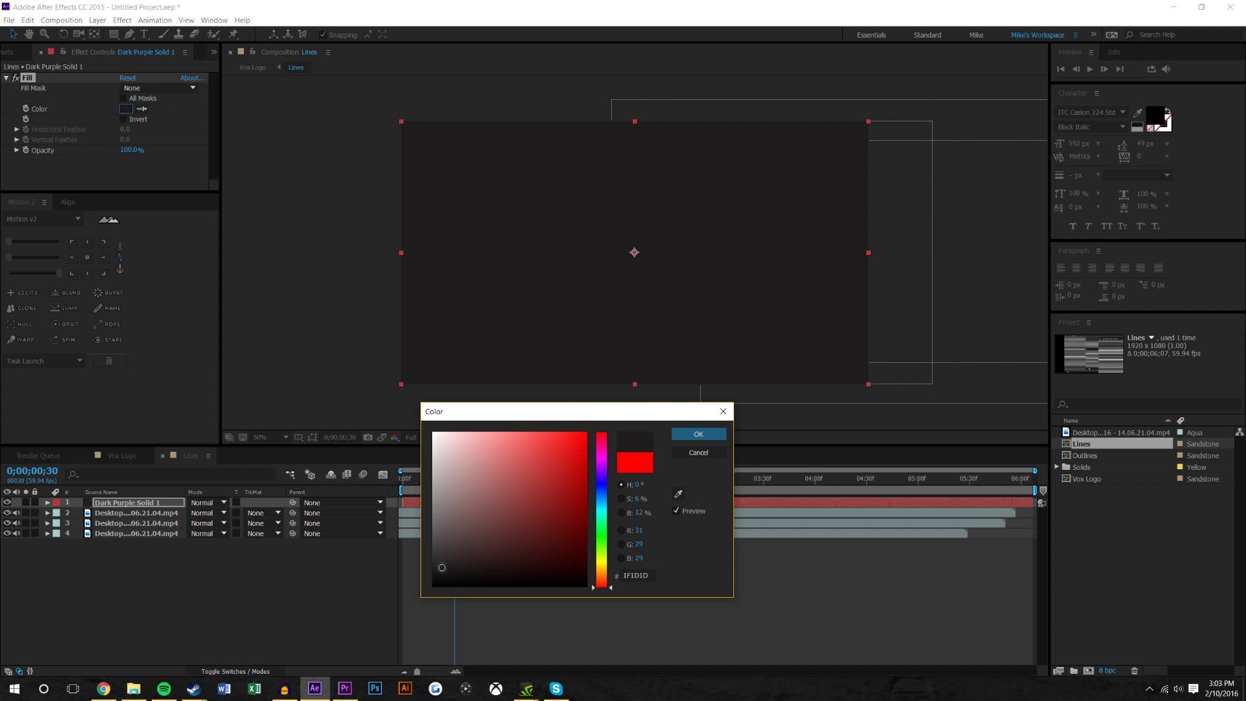
left_click_drag(603, 508, 603, 472)
left_click(698, 434)
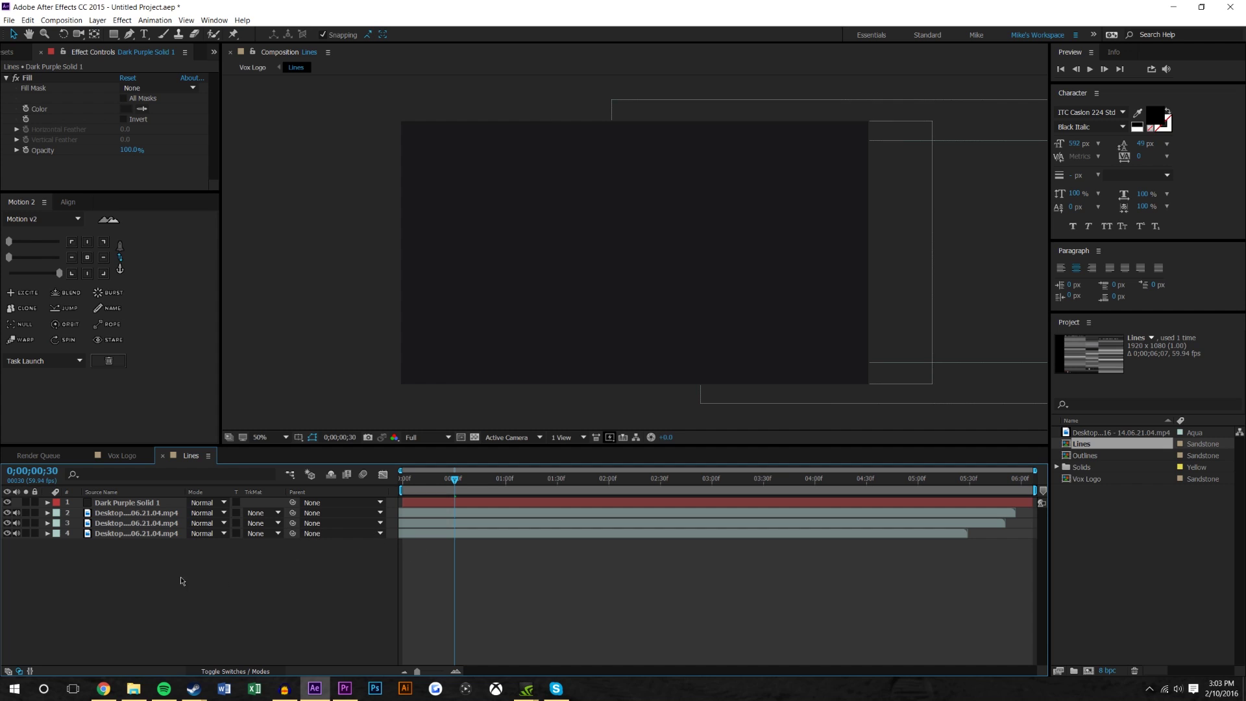
Step: Keyframe the dark solid's opacity from 0% at 0;00;00;30 to 100% at 0;00;01;30
left_click(123, 502)
key("t")
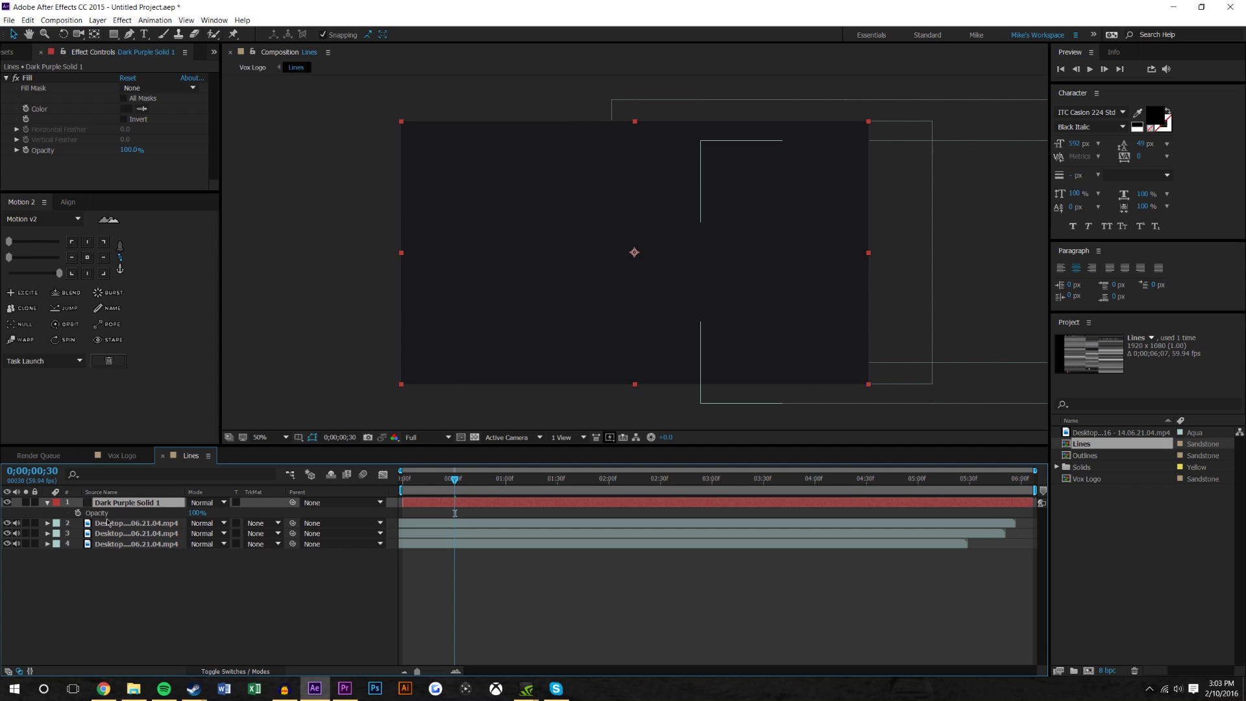
left_click(77, 513)
left_click_drag(197, 513, 5, 511)
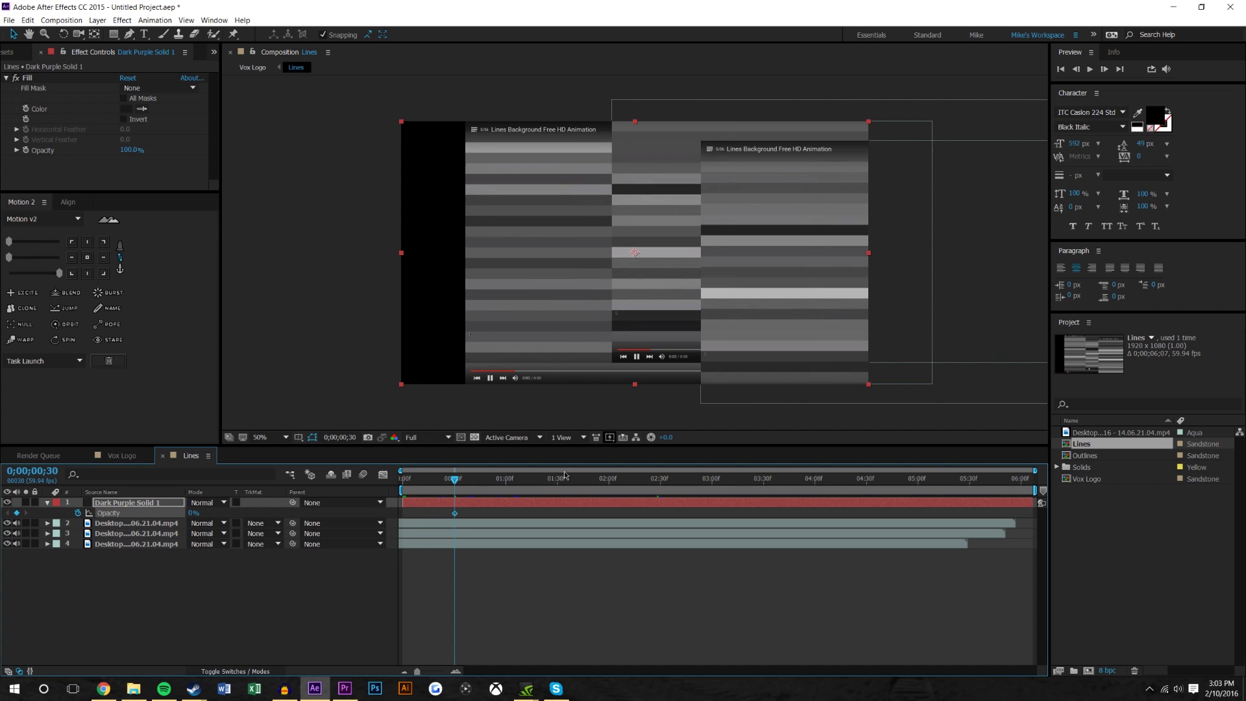
left_click_drag(461, 484, 558, 493)
left_click(215, 587)
left_click_drag(192, 516, 567, 546)
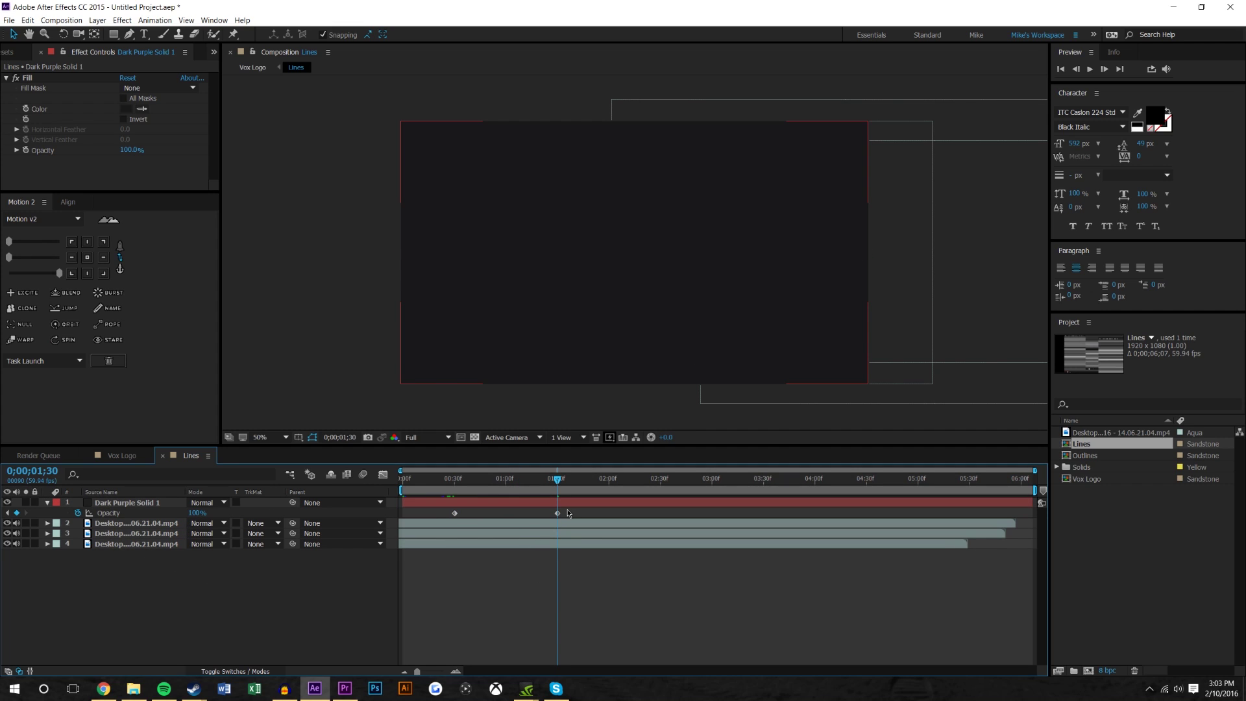
Step: Apply Easy Ease to both of the dark solid's opacity keyframes and check the darkening in the Vox Logo composition
left_click(9, 244)
right_click(456, 513)
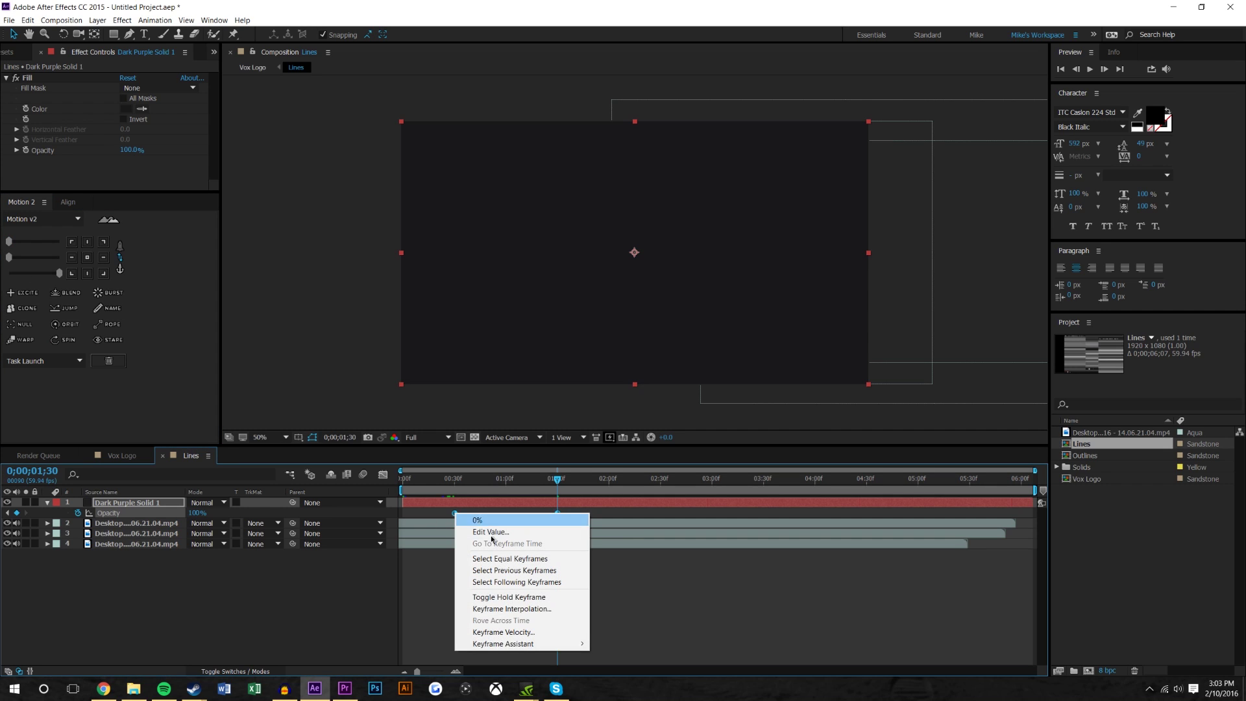
mouse_move(518, 644)
left_click(644, 577)
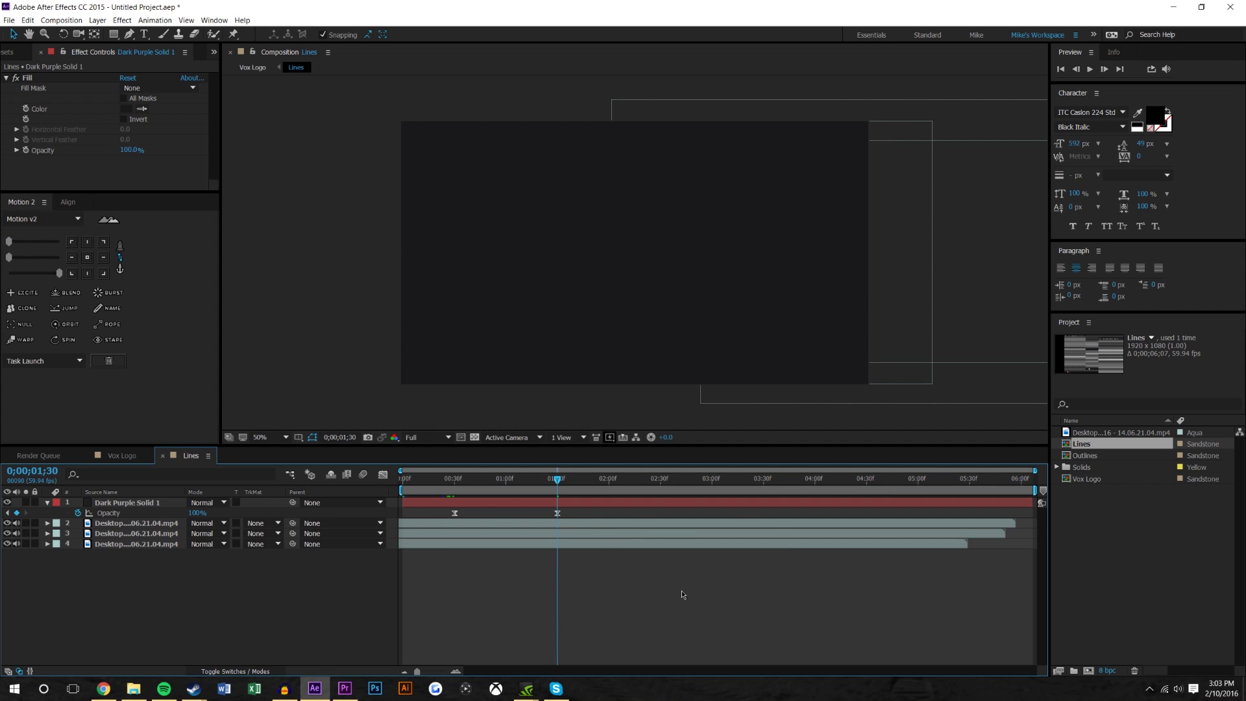
left_click(493, 563)
left_click(122, 456)
left_click_drag(537, 483, 584, 483)
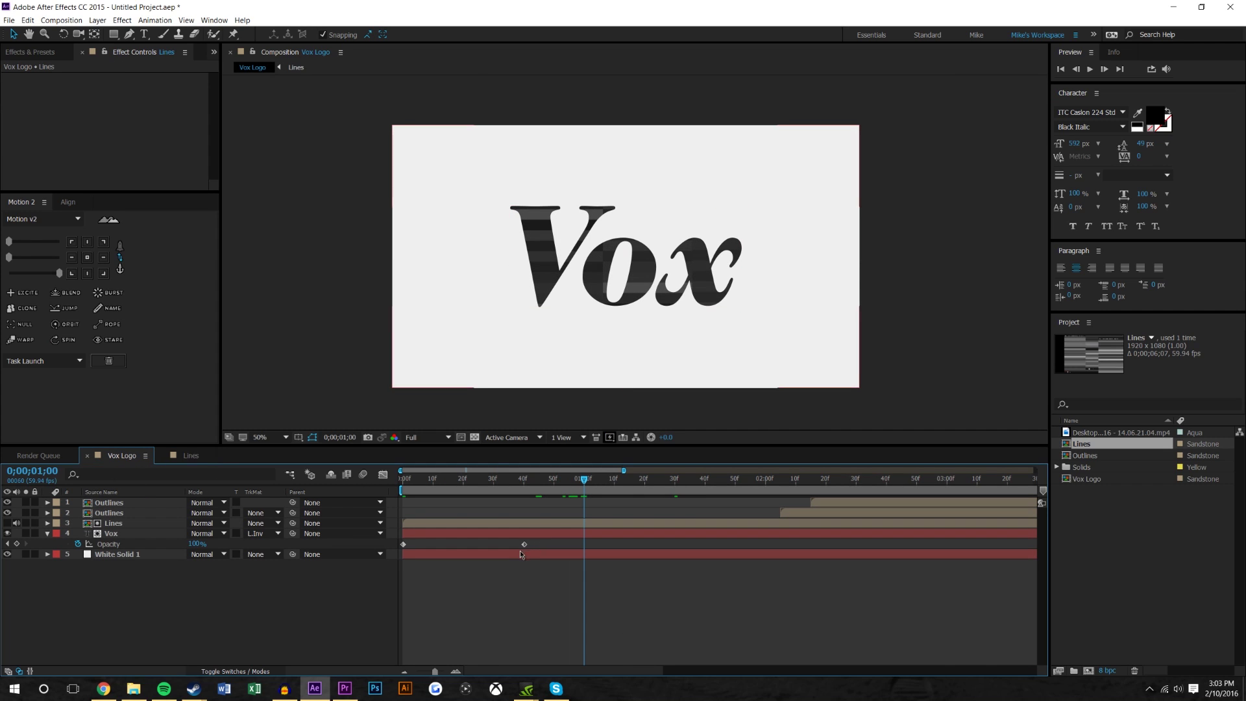
Step: Move the Vox layer's second opacity keyframe to 0;00;01;00 and ease both opacity keyframes with Motion 2
left_click_drag(524, 544, 380, 539)
left_click(602, 562)
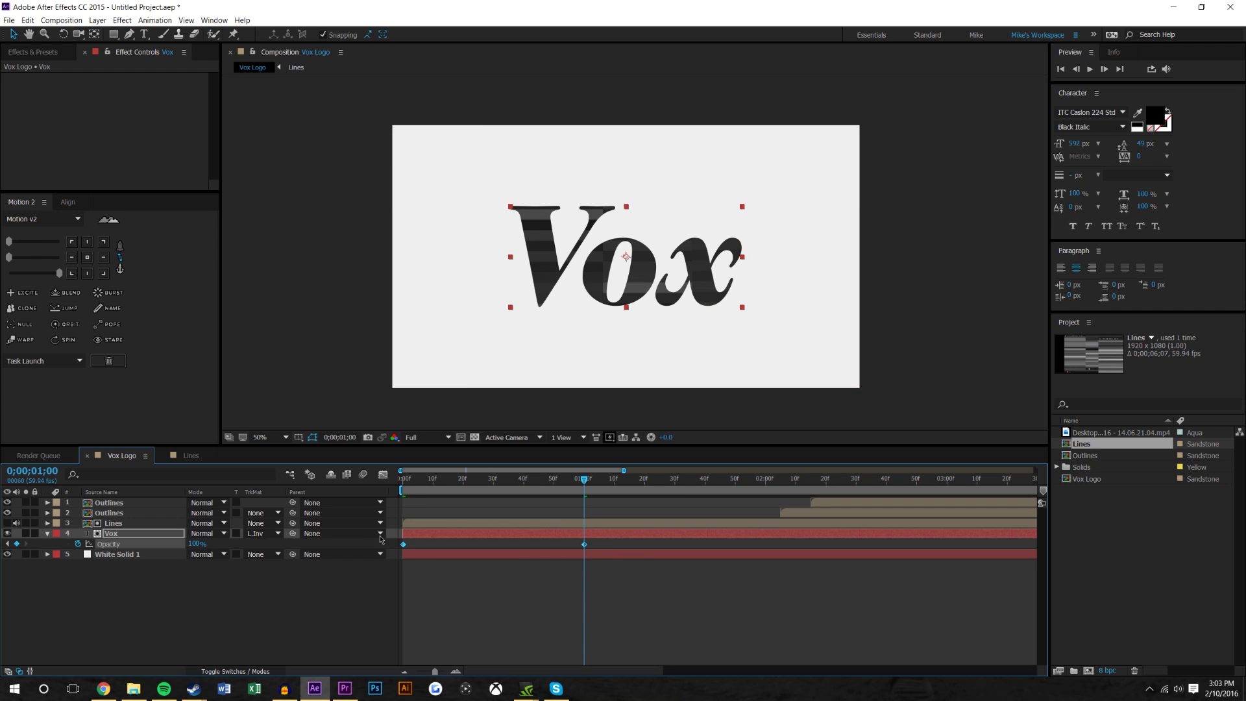
left_click(9, 243)
Step: In the Lines composition, ease both of the dark solid's opacity keyframes with Motion 2
left_click(186, 455)
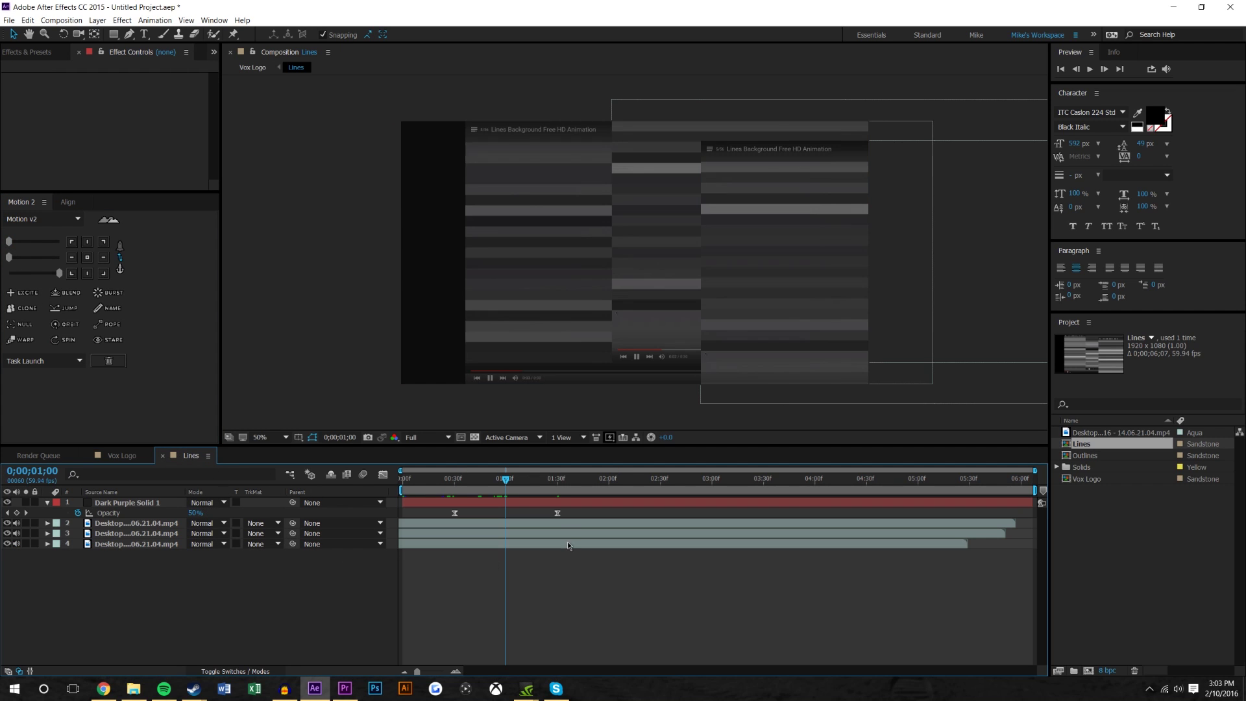
left_click_drag(563, 511, 428, 519)
left_click(11, 246)
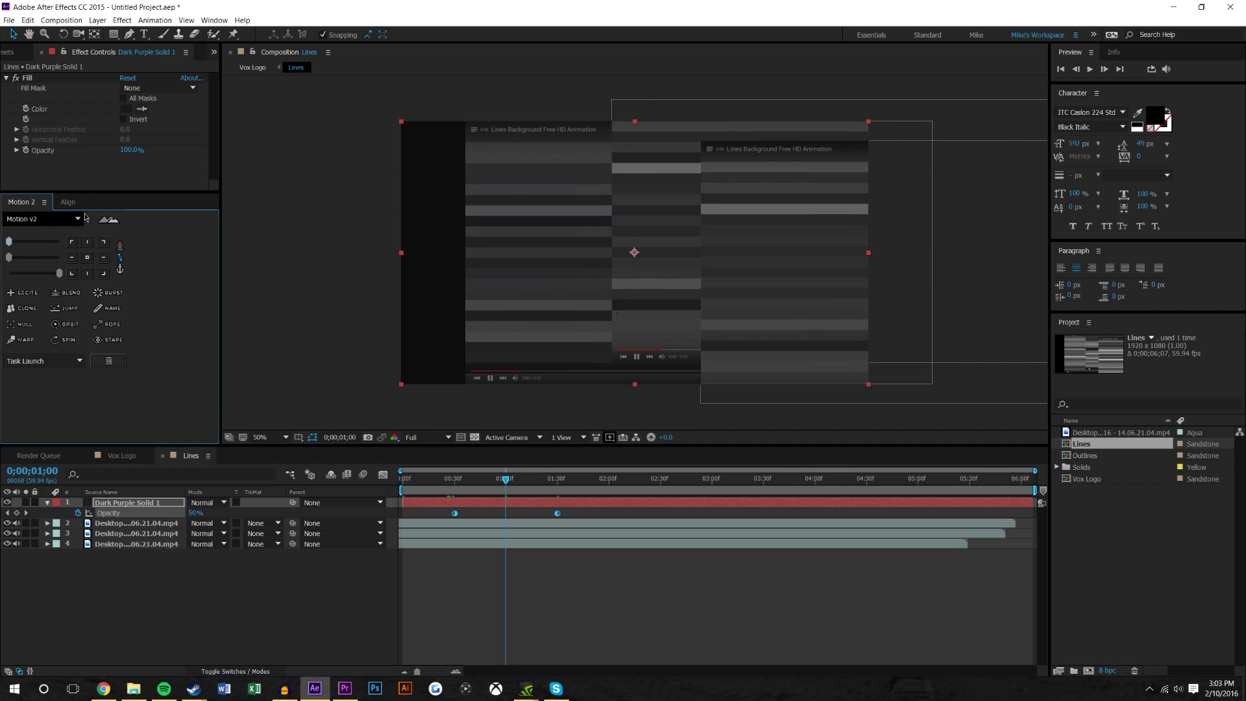
Step: Play the Vox Logo composition from its beginning to check the text's fade-in and darkening
left_click(112, 455)
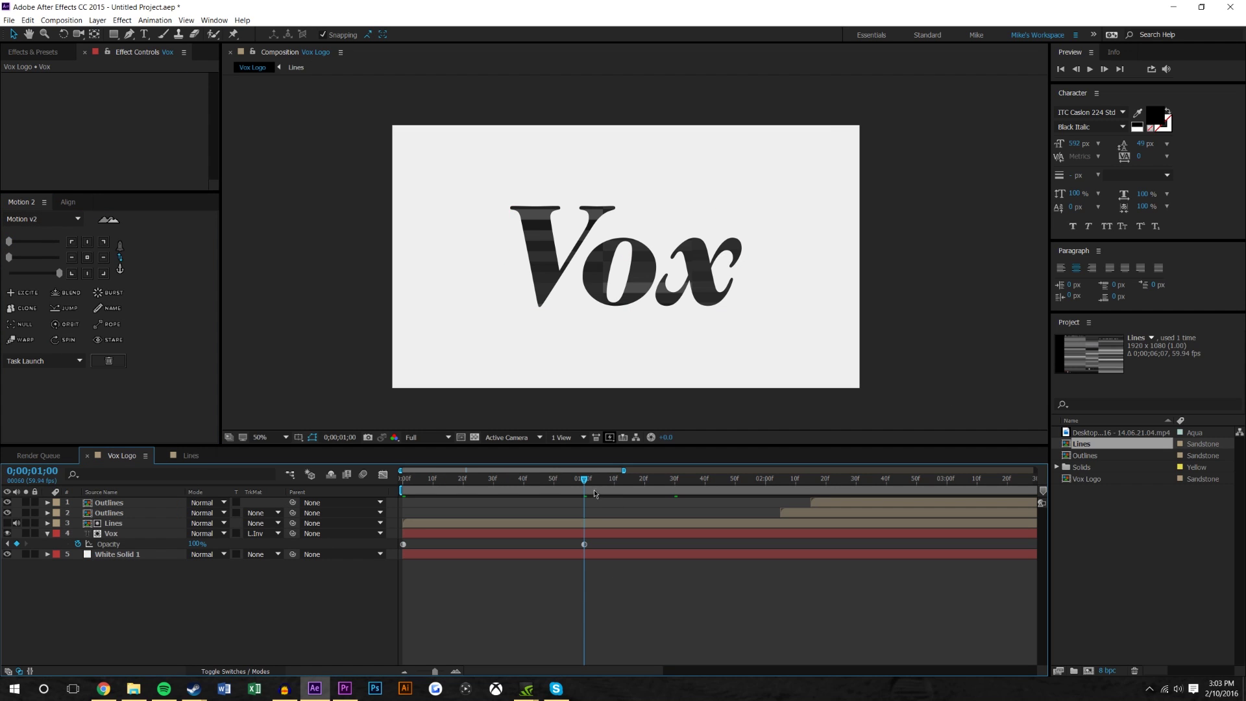
key("Home")
mouse_move(392, 495)
left_mouse_down()
mouse_move(527, 509)
mouse_move(629, 496)
mouse_move(789, 501)
mouse_move(403, 501)
left_mouse_up()
left_click(1090, 69)
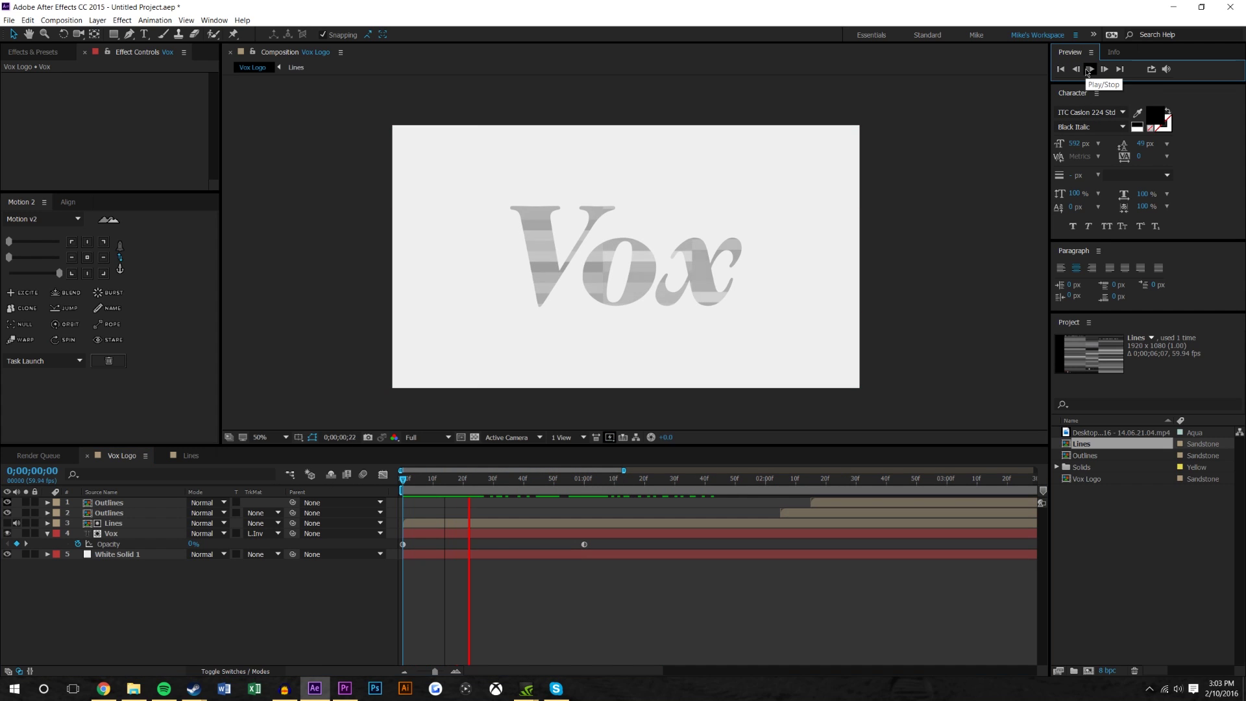
Step: Move both Outlines layers earlier together, keeping their stagger, so the upper one starts at 0;00;00;49
left_click(627, 479)
left_click_drag(627, 481, 549, 481)
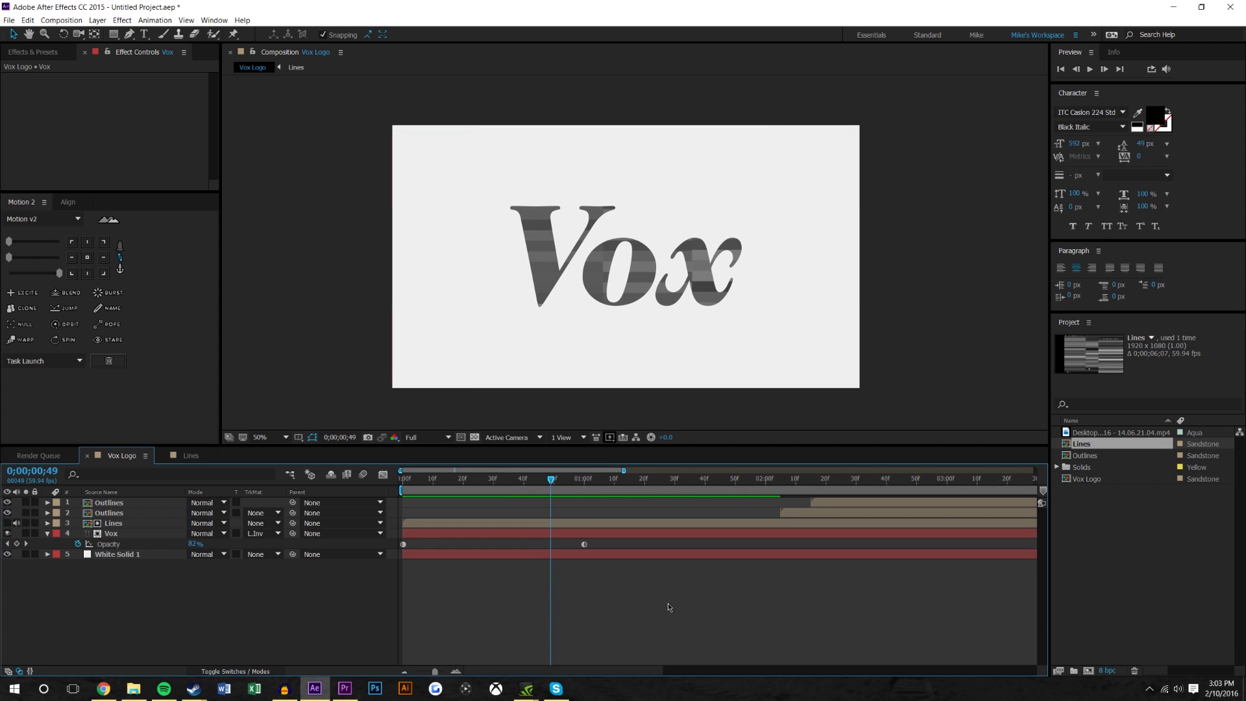
left_click(823, 504)
left_click(821, 512, "shift")
left_click_drag(821, 512, 550, 531)
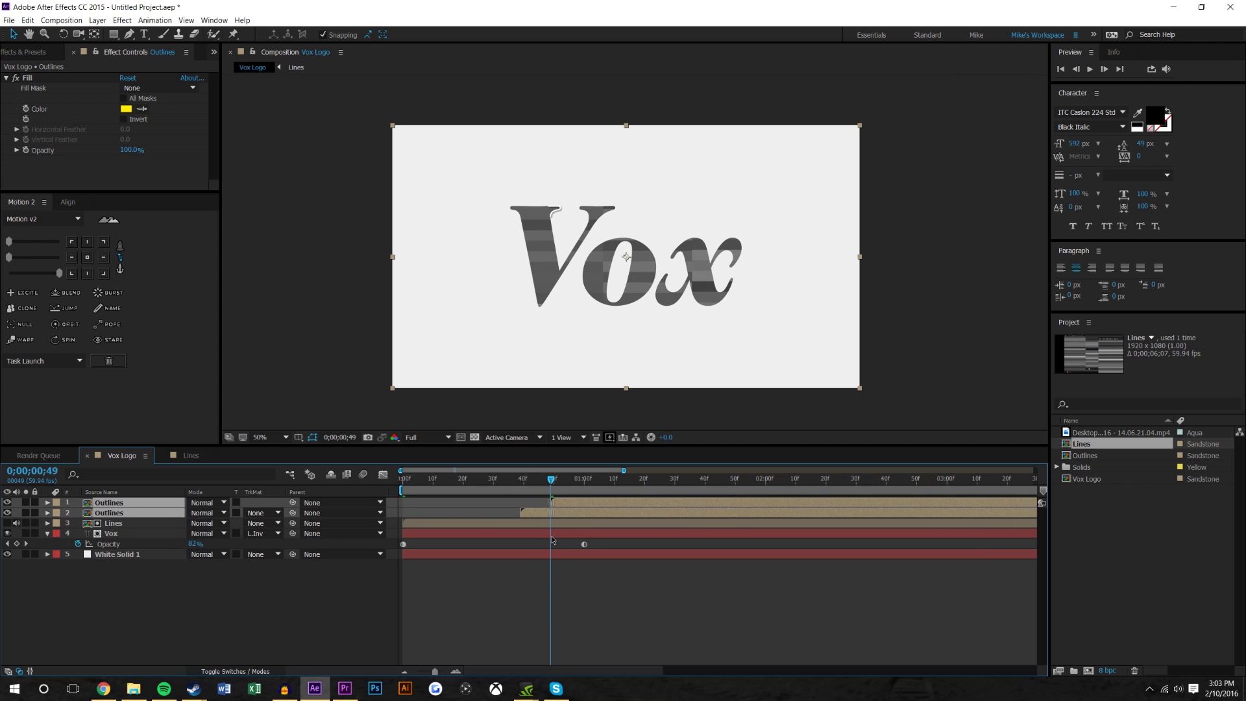
Step: Play back the Vox Logo animation to check the new timing of the outlines
left_click(627, 590)
key("space")
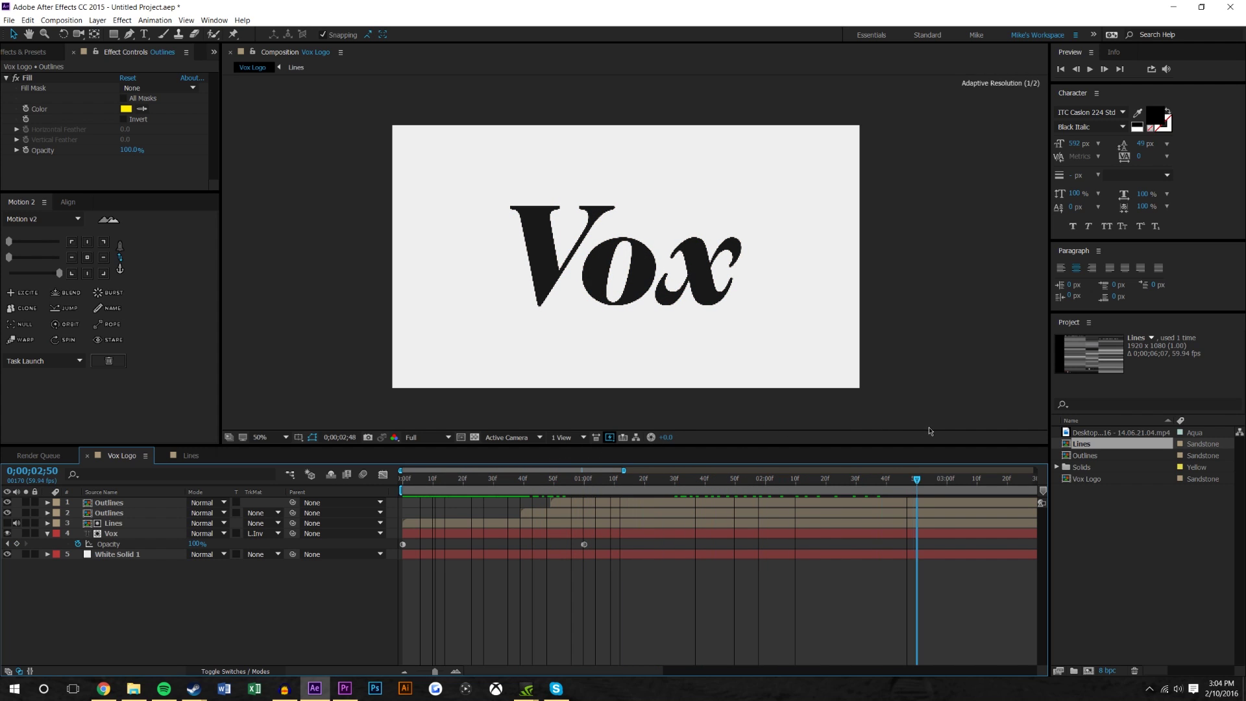
key("space")
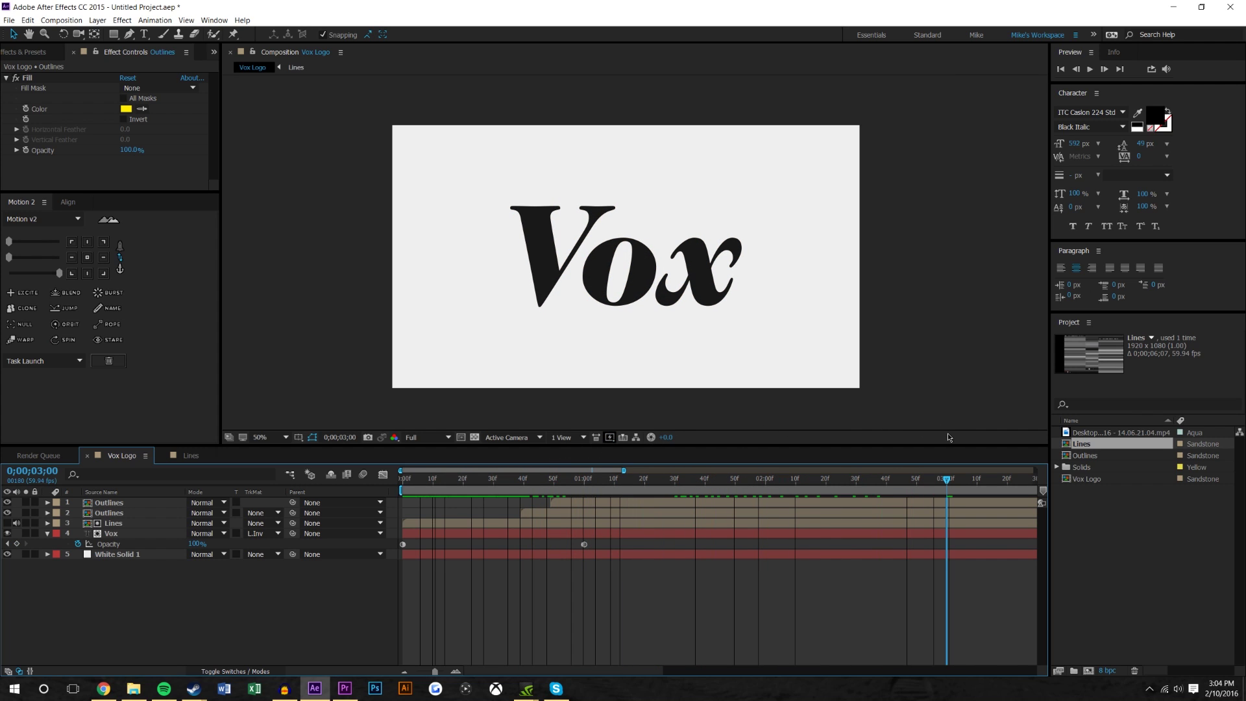
Step: Delay both Outlines layers, the Lines layer and the Vox layer together by about 16 frames, and preview the timing
key("F2")
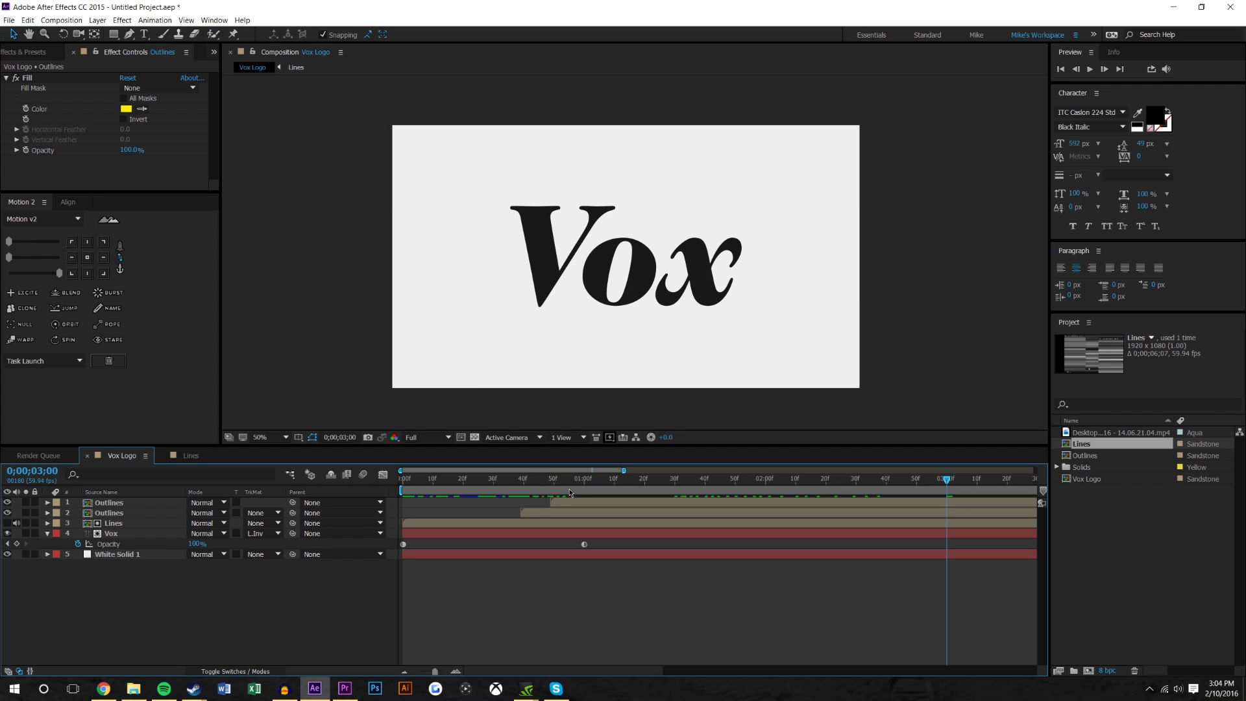
left_click(573, 502)
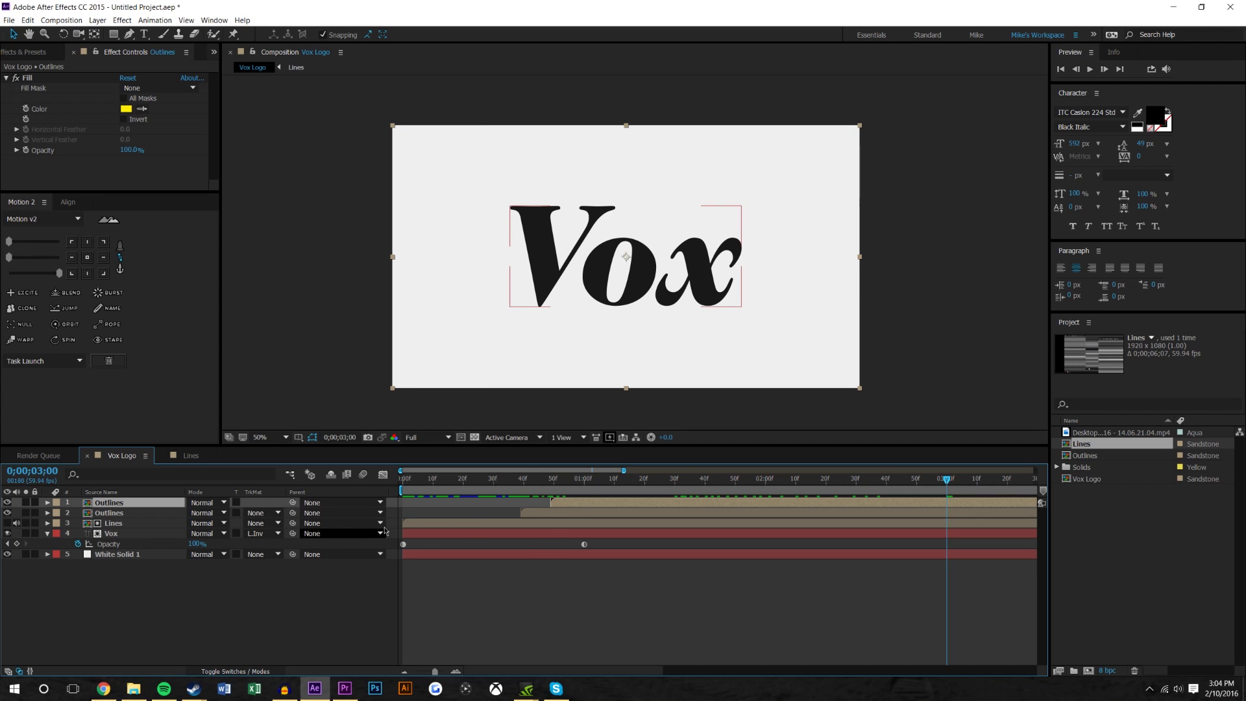
left_click(421, 535, "shift")
left_click_drag(419, 535, 474, 533)
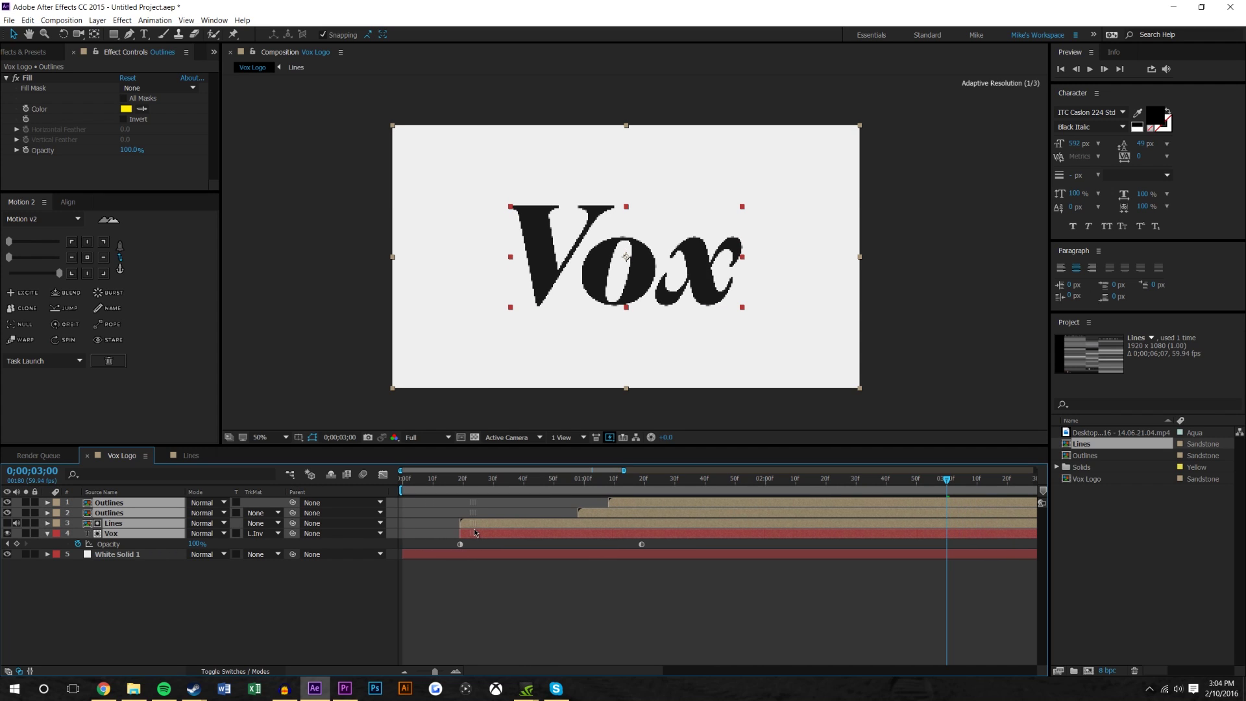
key("F2")
key("space")
key("space")
left_click(513, 479)
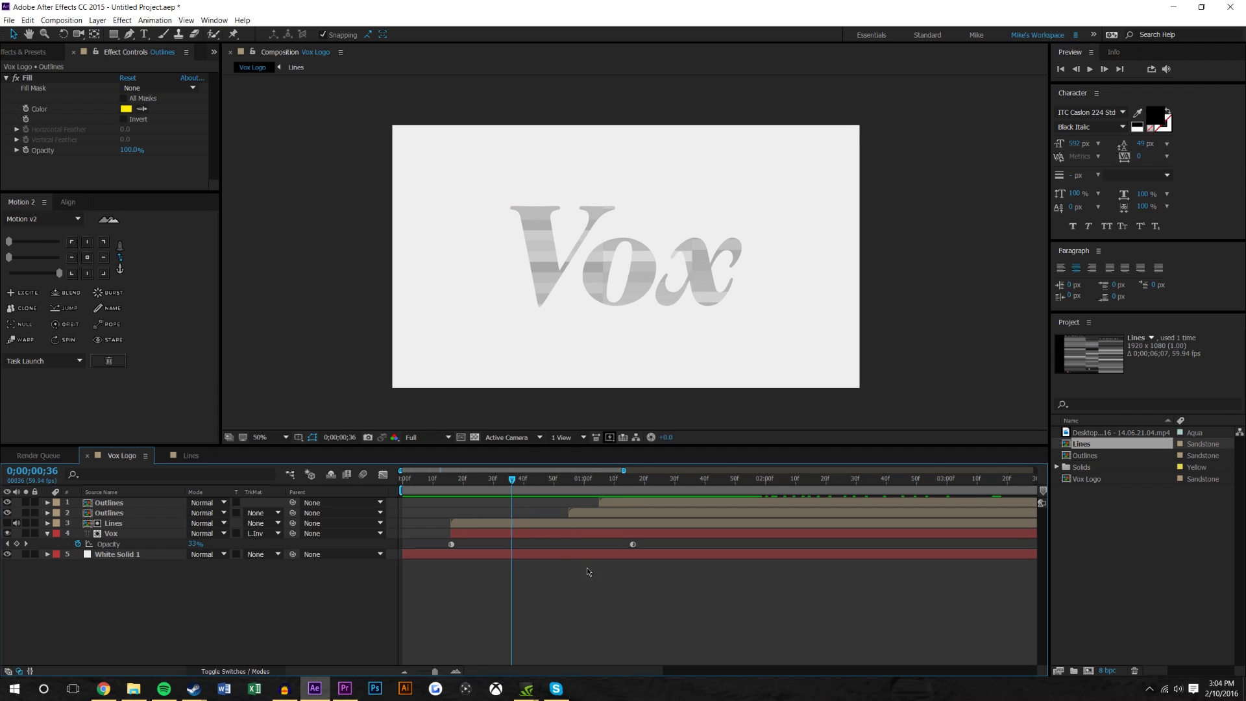
Step: Add a null object and parent both Outlines layers, the Lines layer and the Vox layer to it
left_click(99, 21)
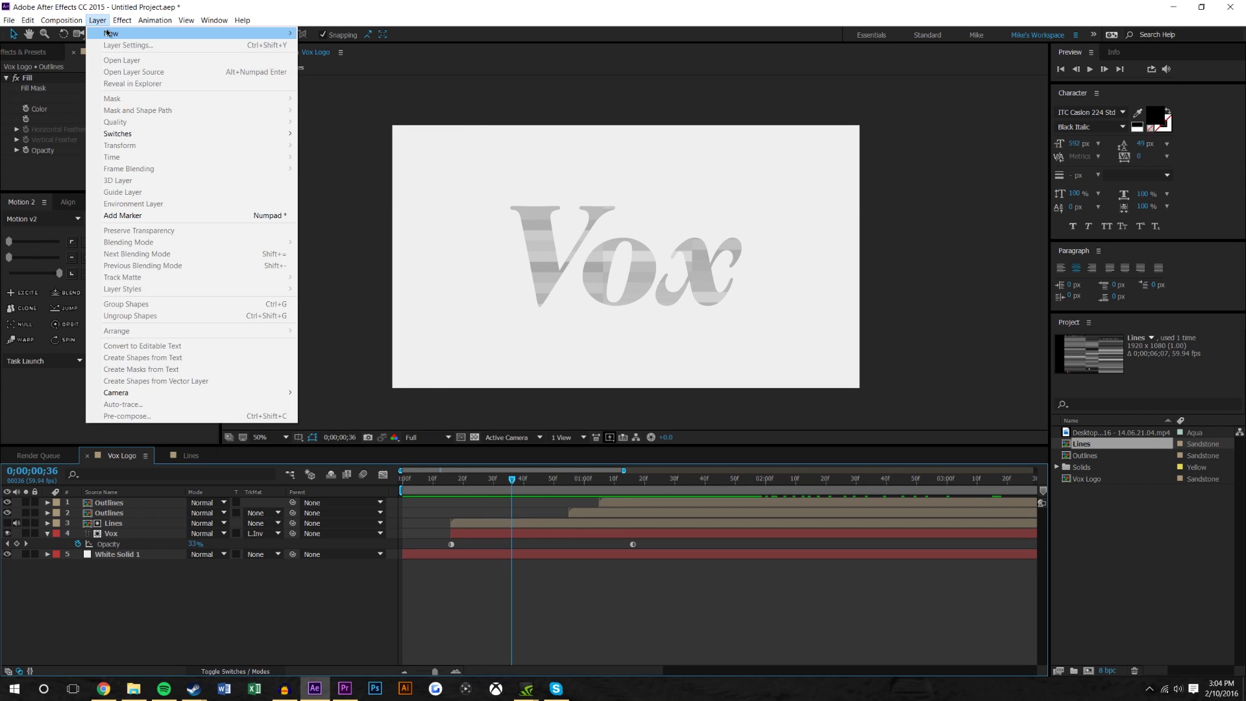
mouse_move(129, 35)
left_click(349, 82)
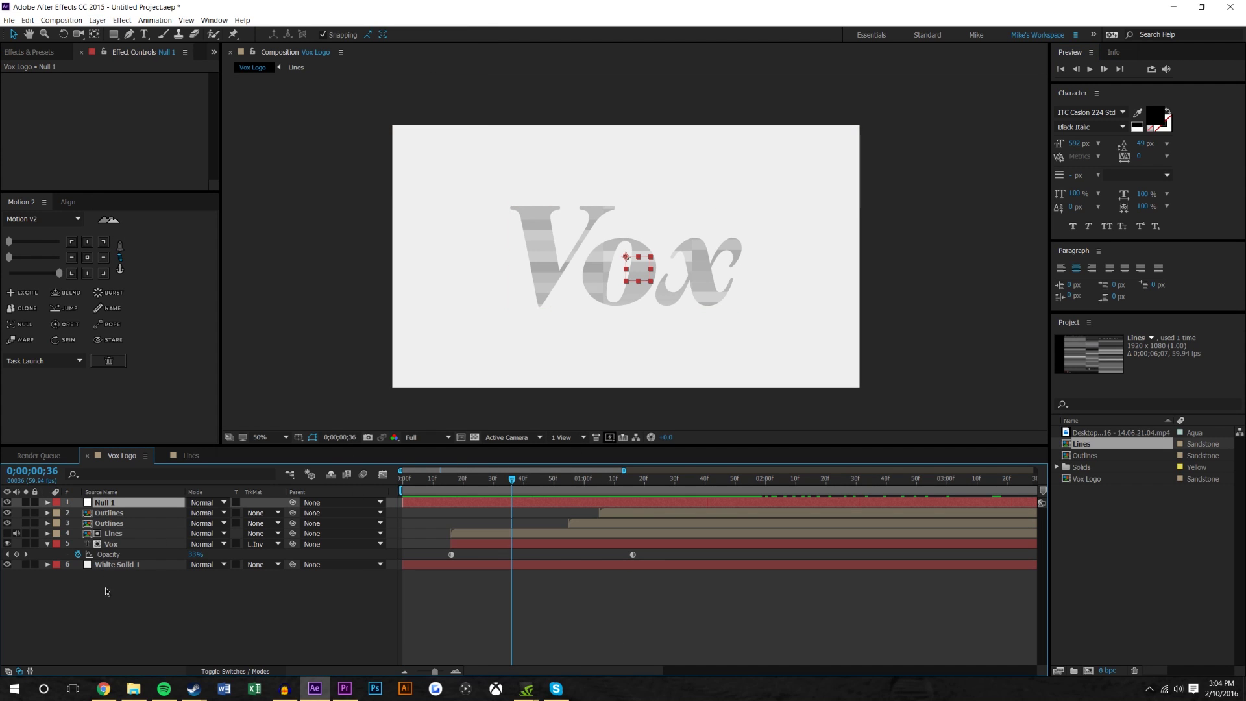
left_click(106, 592)
left_click(104, 512)
left_click(119, 547, "shift")
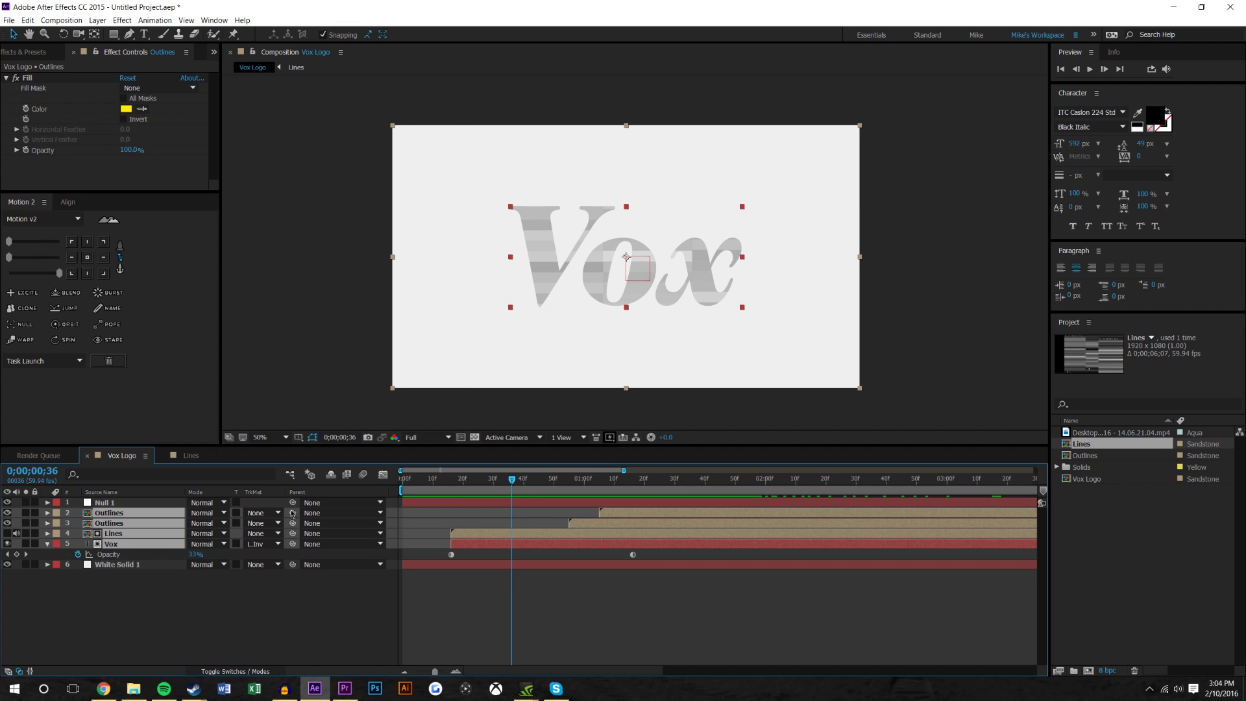
left_click_drag(293, 513, 107, 502)
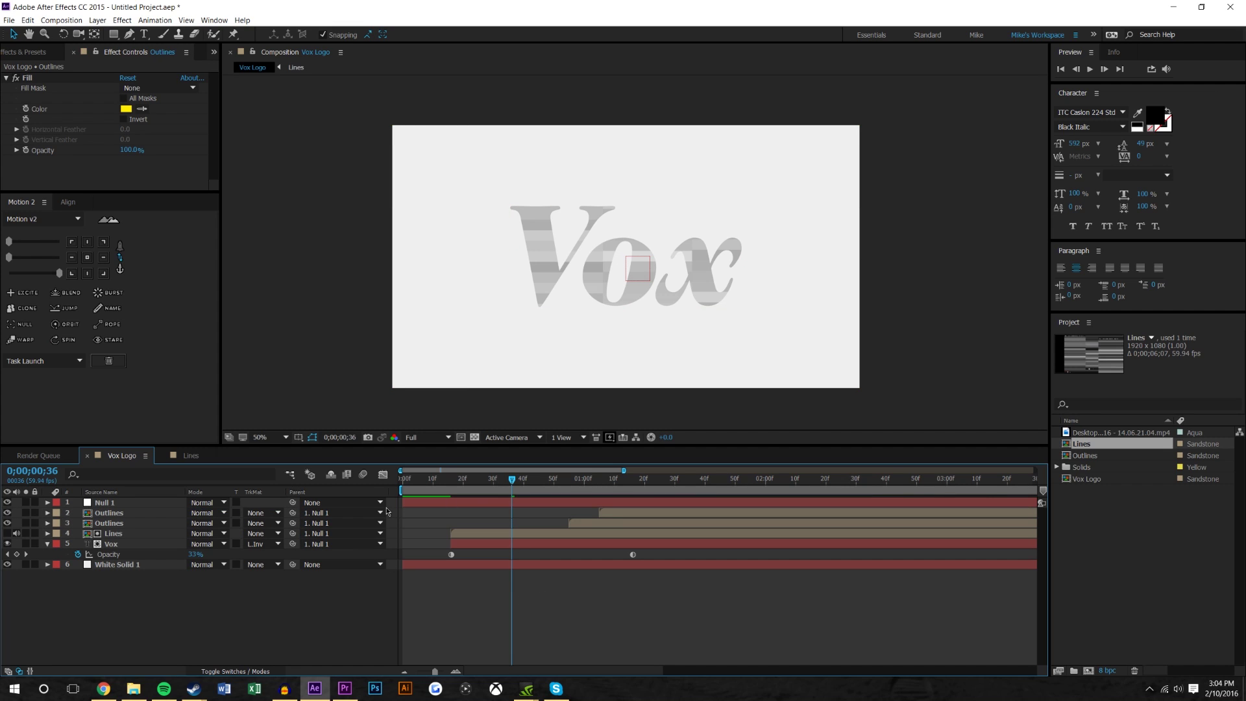
Step: Set the null's scale to 50% and add a scale keyframe at 0;00;00;00
left_click_drag(521, 493, 681, 493)
left_click(142, 502)
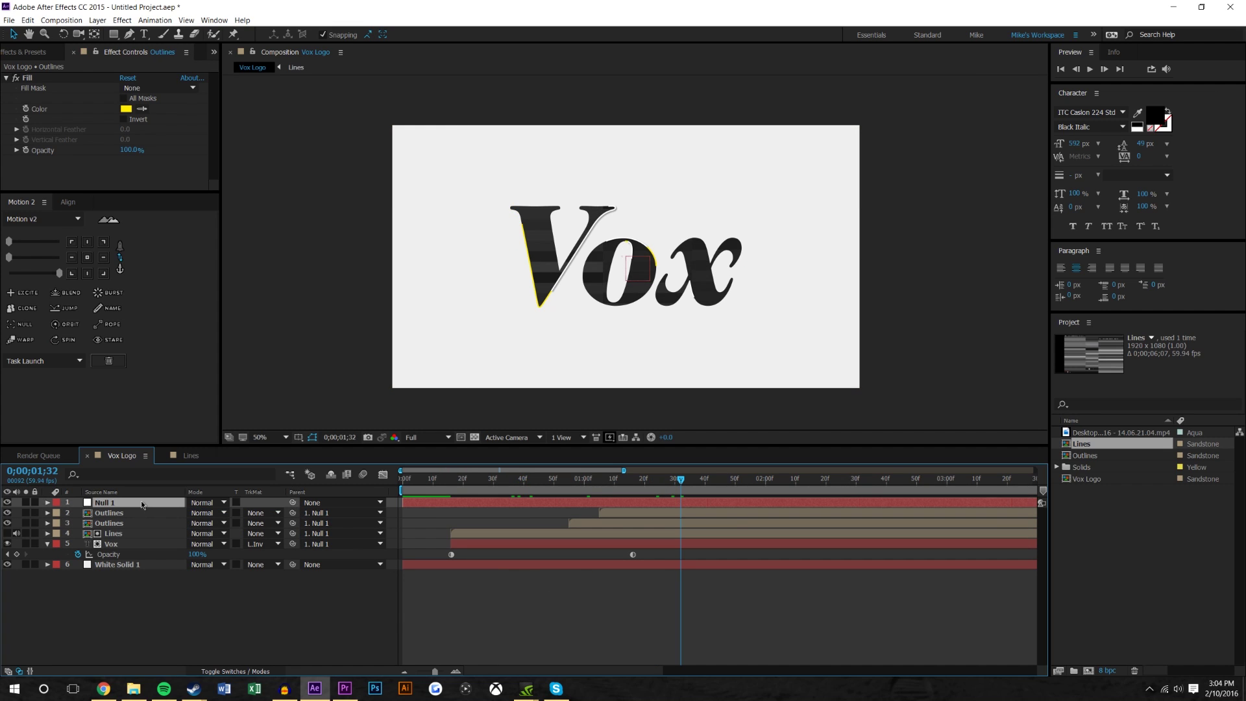
key("s")
left_click_drag(232, 513, 242, 583)
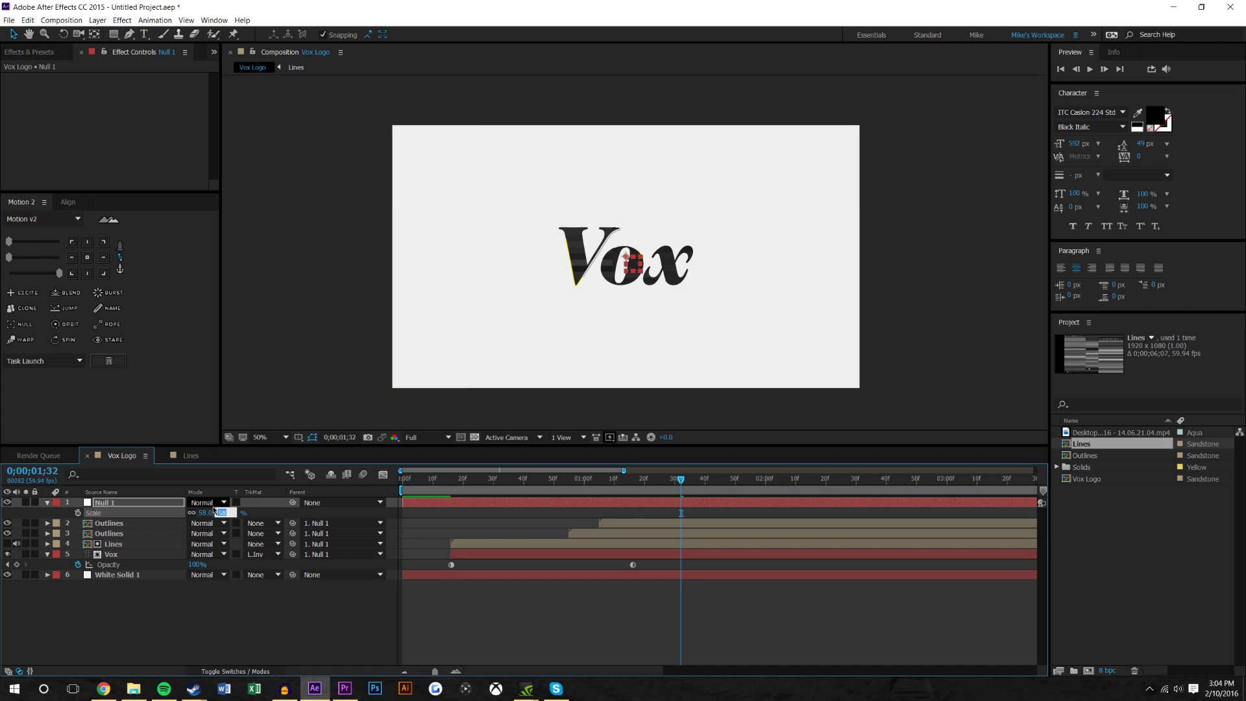
key("Return")
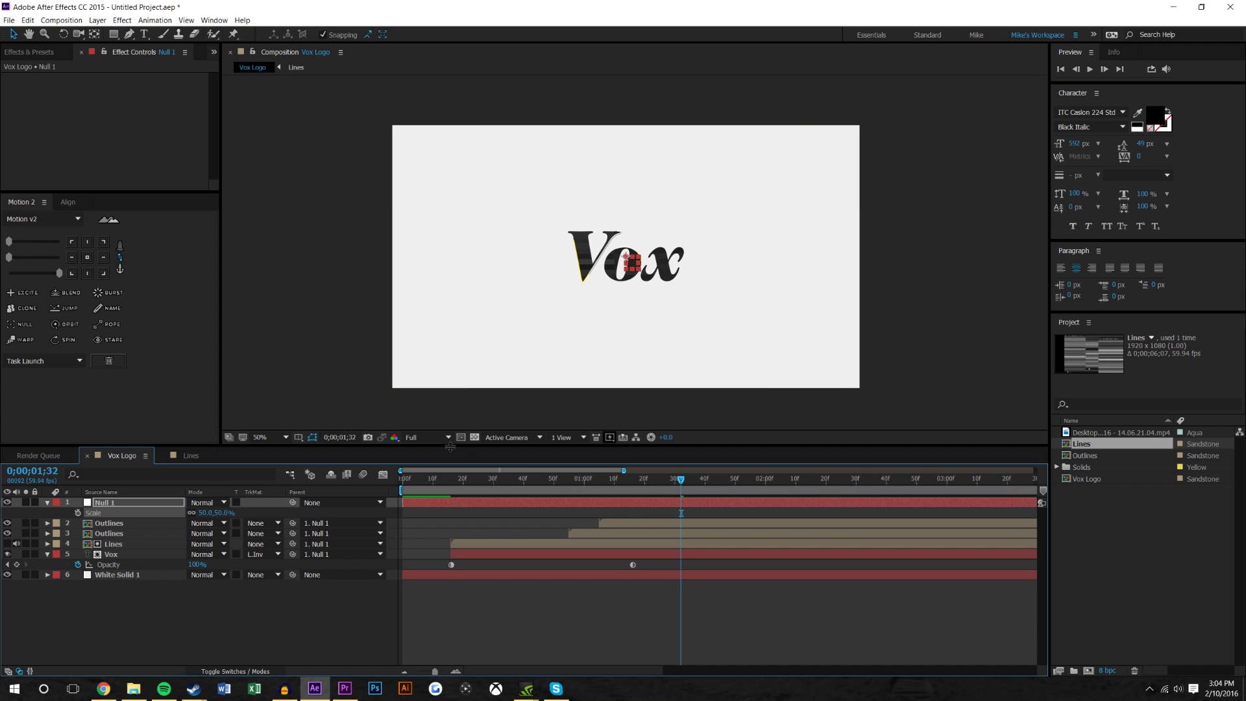
left_click_drag(691, 485, 115, 510)
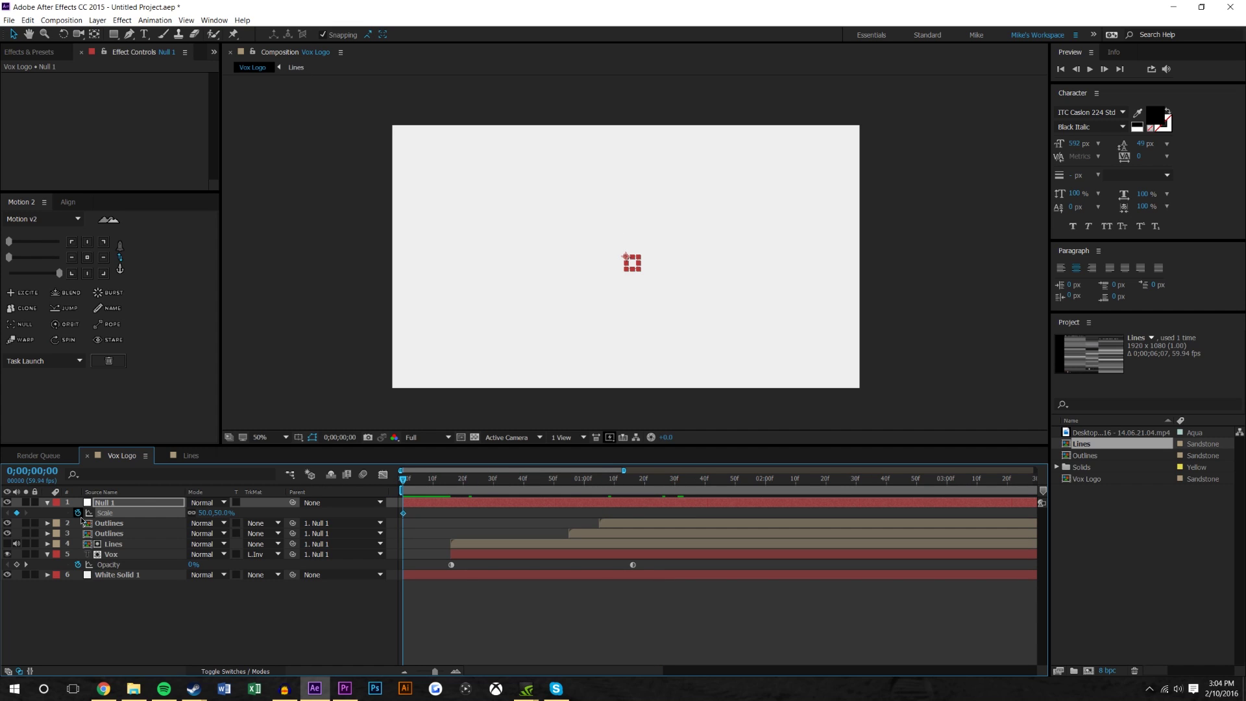
Step: Add a slightly larger scale keyframe on the null at 0;00;09;59, the end of the composition
left_click(404, 673)
key("space")
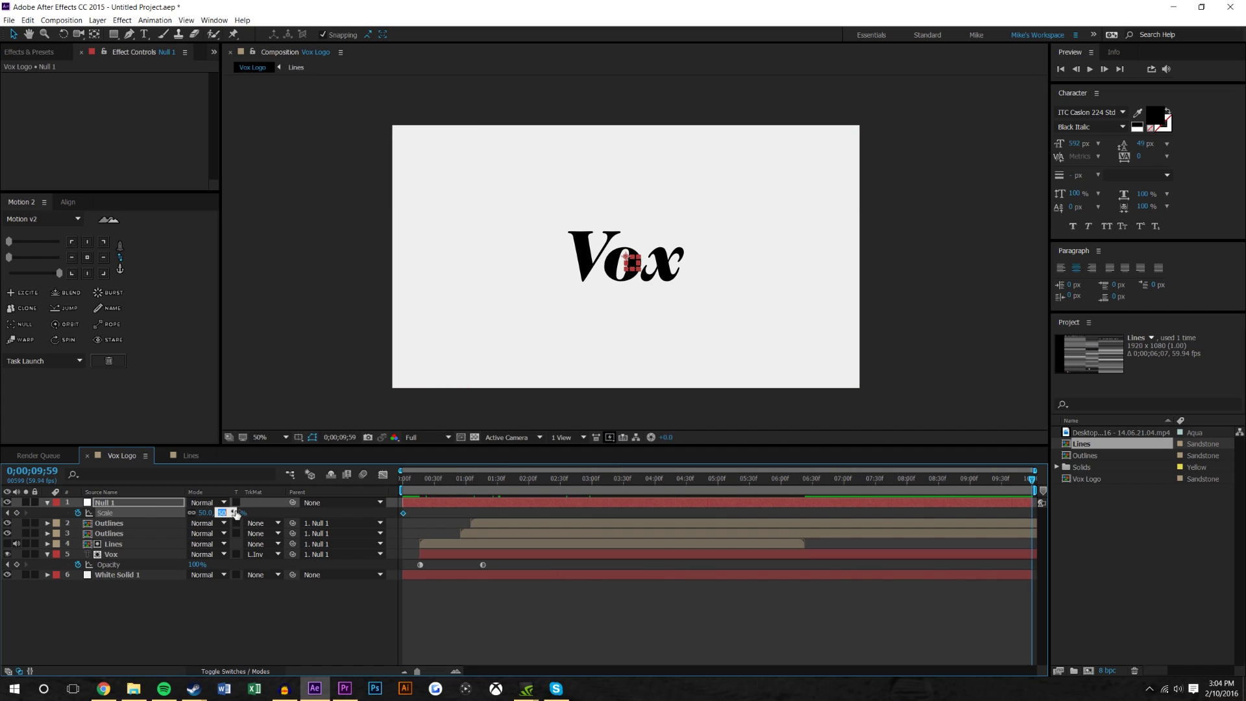
key("Return")
Step: View the composition at 100% and play it from the start to check the slow scale-up of the logo
mouse_move(411, 479)
left_mouse_down()
mouse_move(546, 472)
mouse_move(401, 462)
left_mouse_up()
key("slash")
left_click(1090, 69)
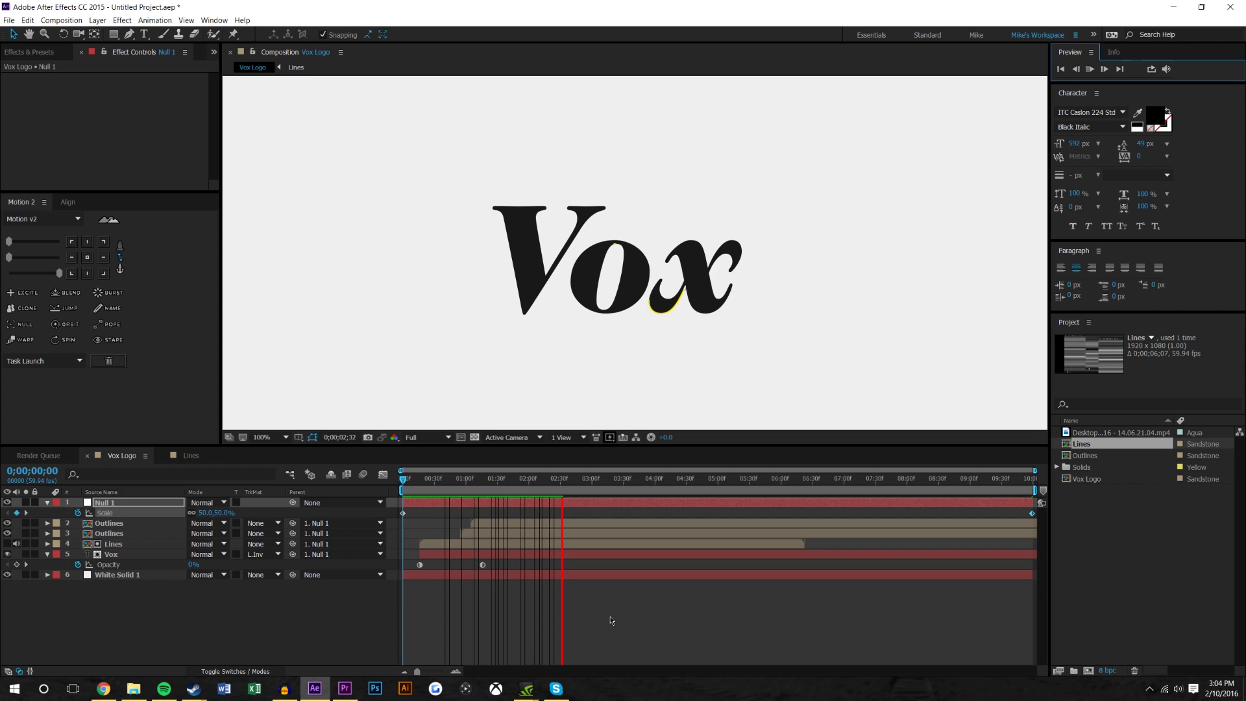
left_click(577, 480)
left_click_drag(577, 481, 385, 482)
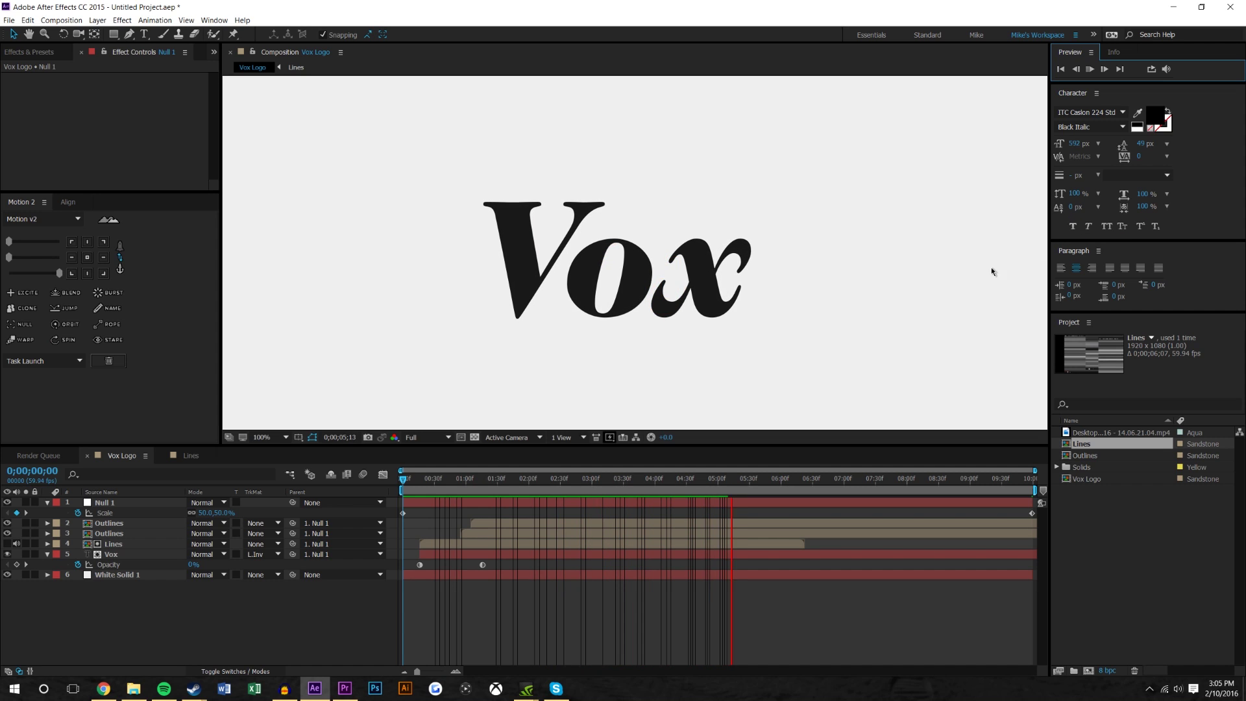
mouse_move(590, 479)
left_mouse_down()
mouse_move(485, 479)
mouse_move(570, 479)
left_mouse_up()
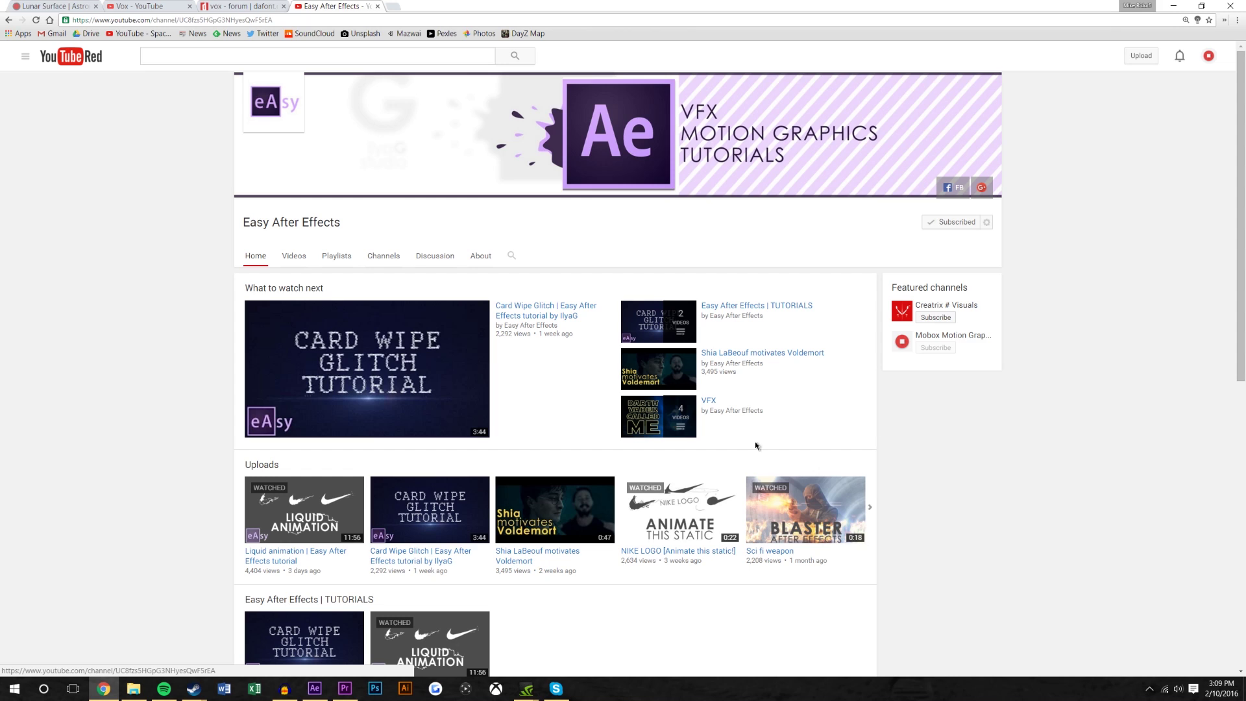
Step: In the Chrome browser, open the Liquid animation tutorial video from the Easy After Effects YouTube channel
left_click(308, 514)
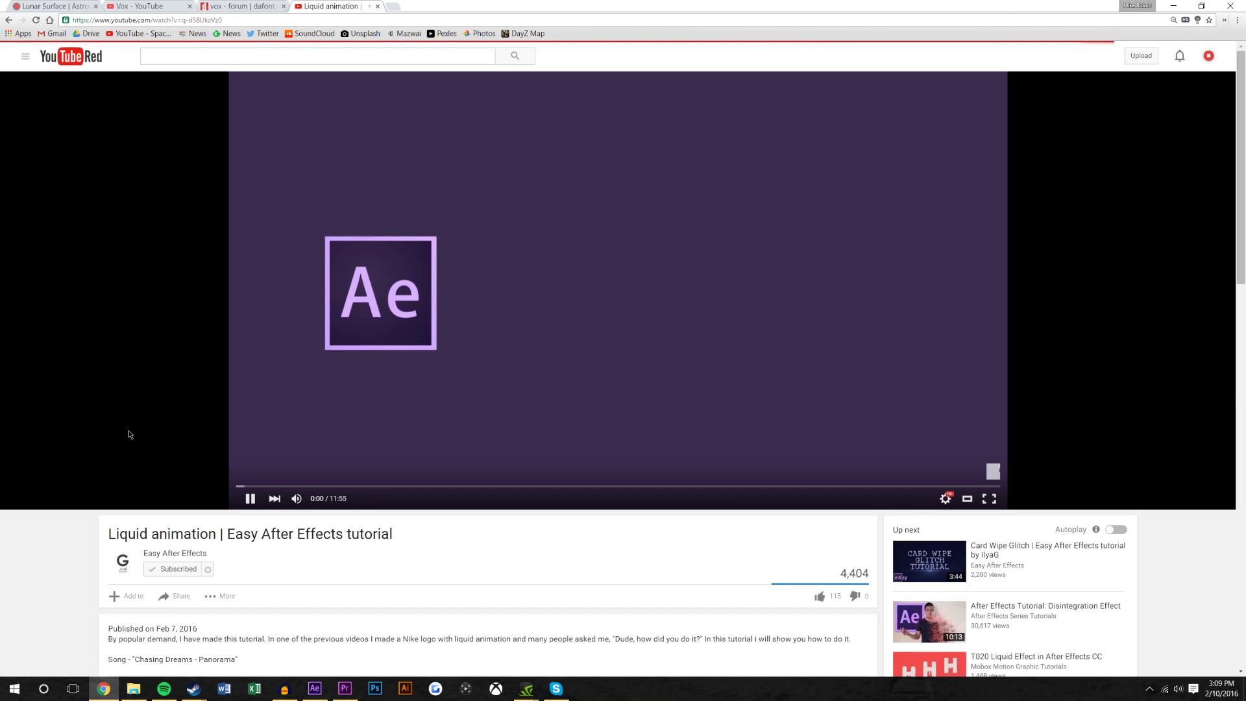